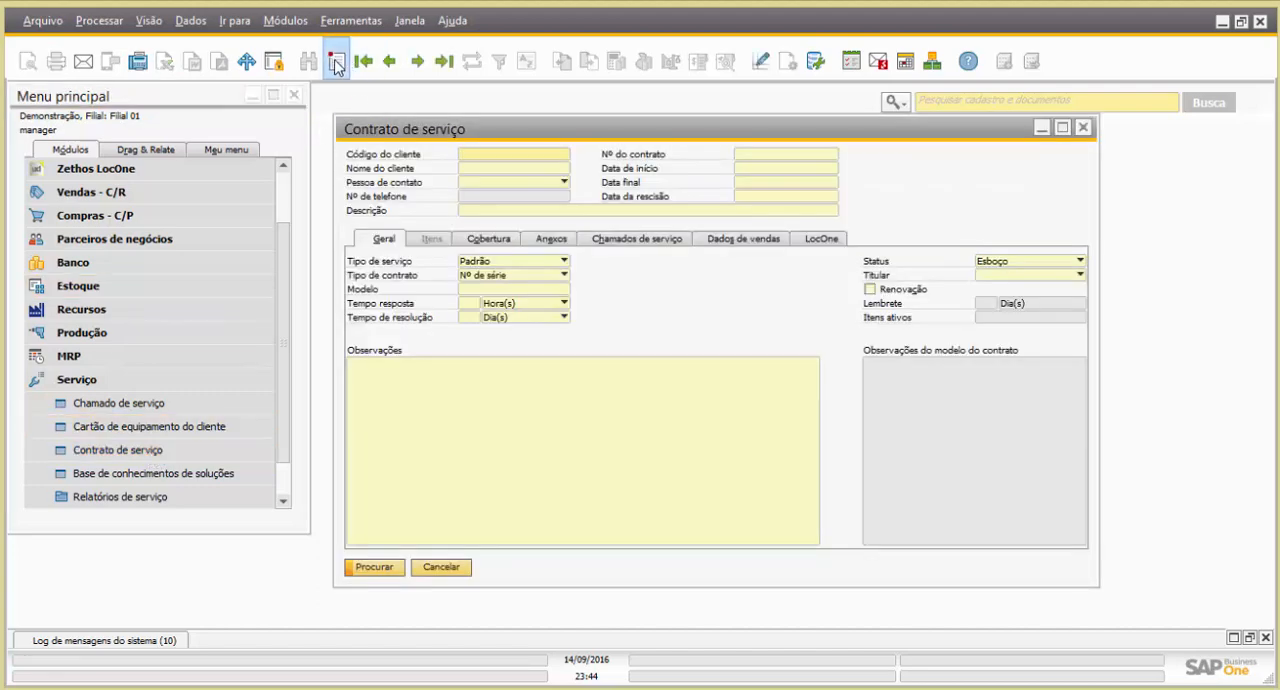
Create a service contract for Cliente Exemplo from 01/10/2016 to 30/09/2017 with the HP and Canon multifunction items, and try to add it
{"action": "left_click", "coordinate": [336, 60]}
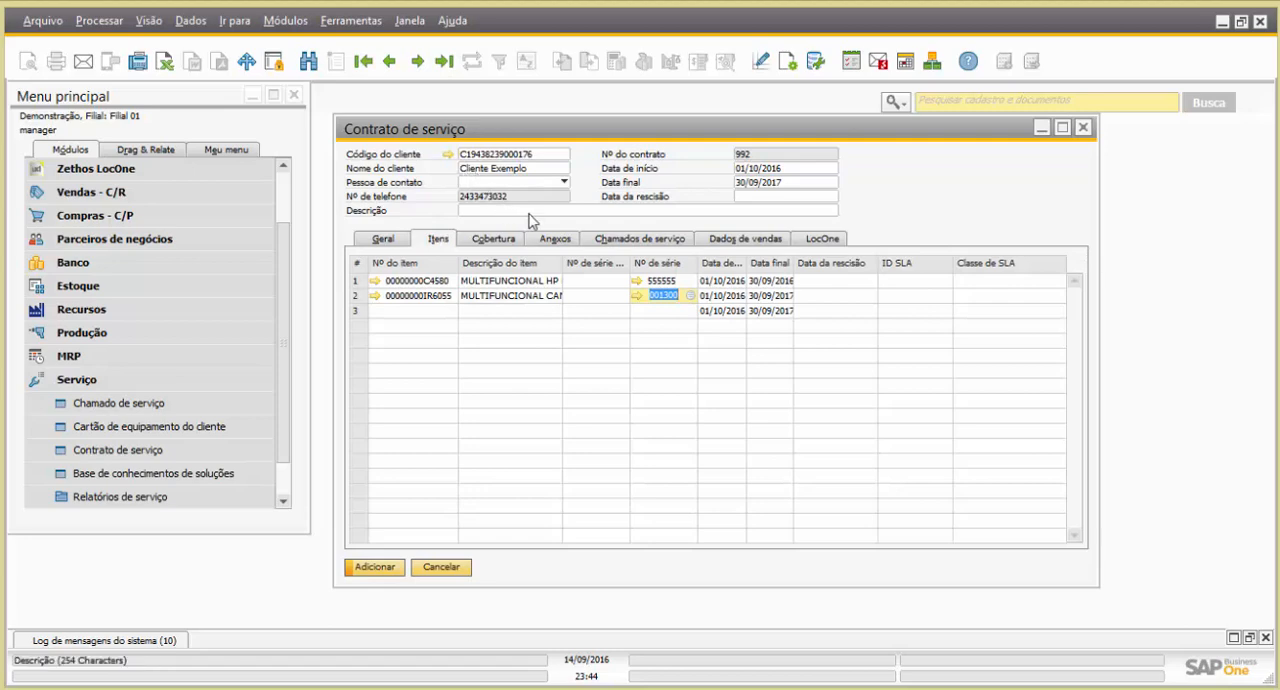
{"action": "left_click", "coordinate": [525, 210]}
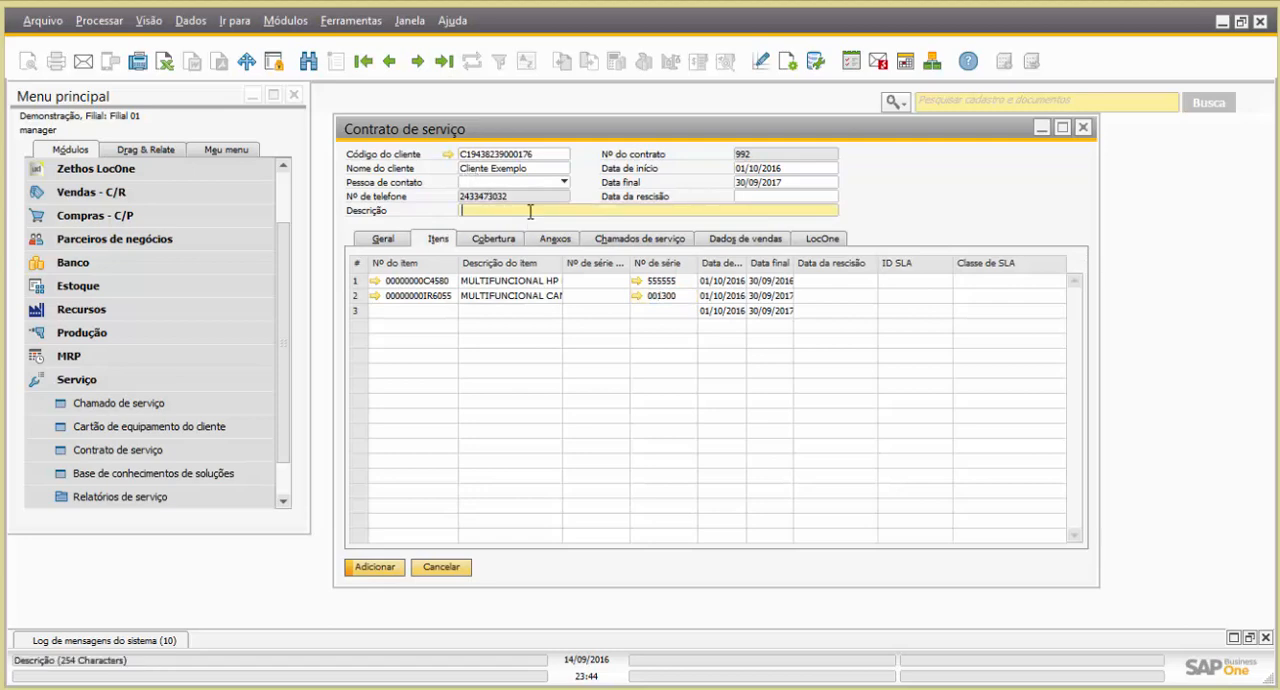
{"action": "left_click", "coordinate": [390, 567]}
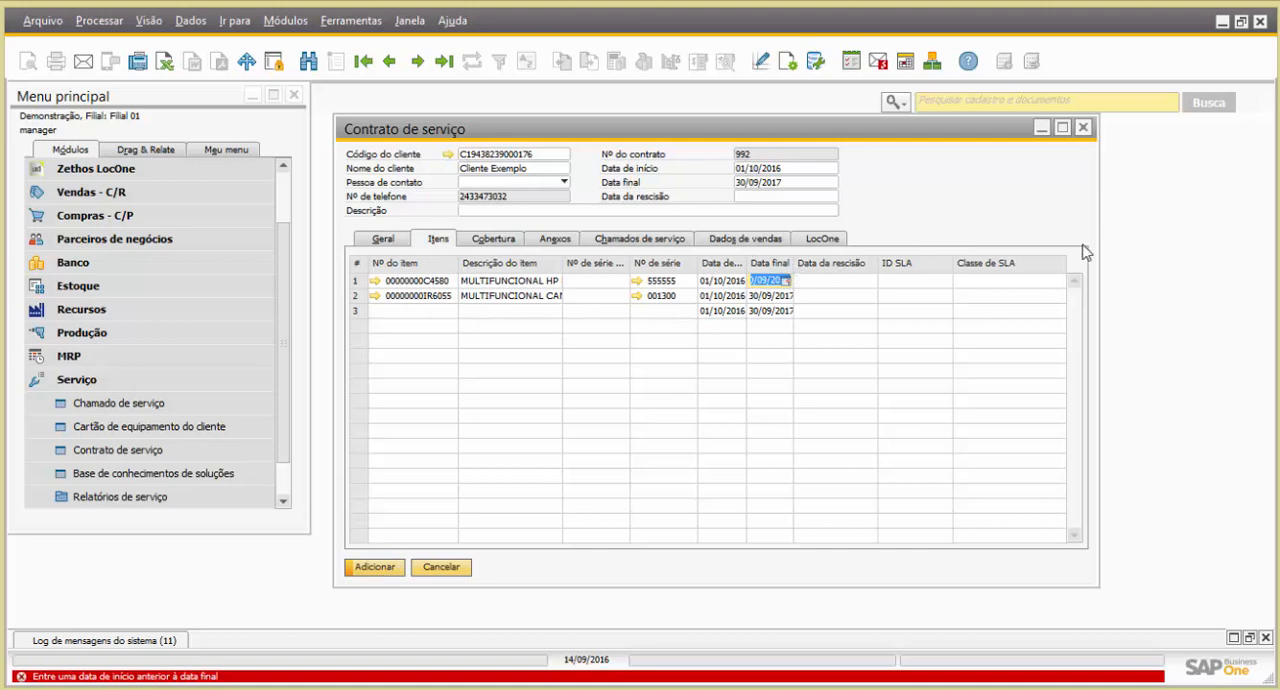
Set the end date of the contract's first item to 30/09/2017 and add the contract
{"action": "left_click_drag", "start_coordinate": [1100, 235], "coordinate": [1161, 232]}
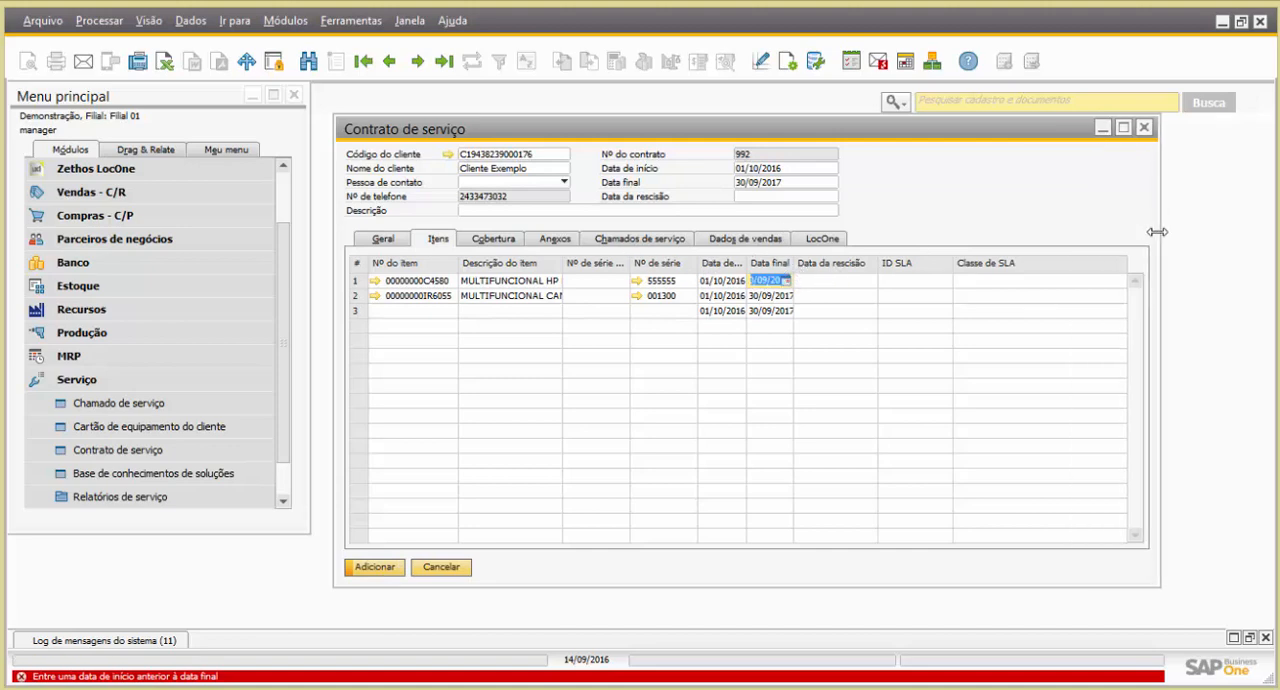
{"action": "type", "text": "30/09/20"}
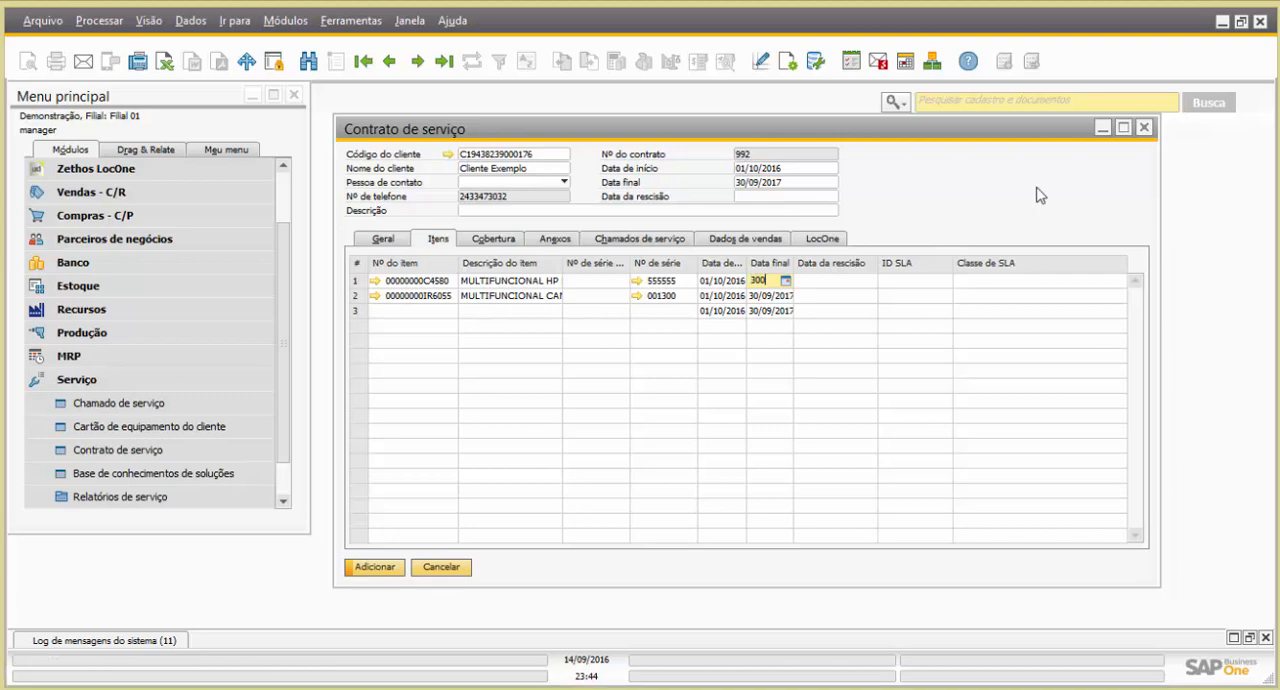
{"action": "type", "text": "17"}
{"action": "key", "text": "Tab"}
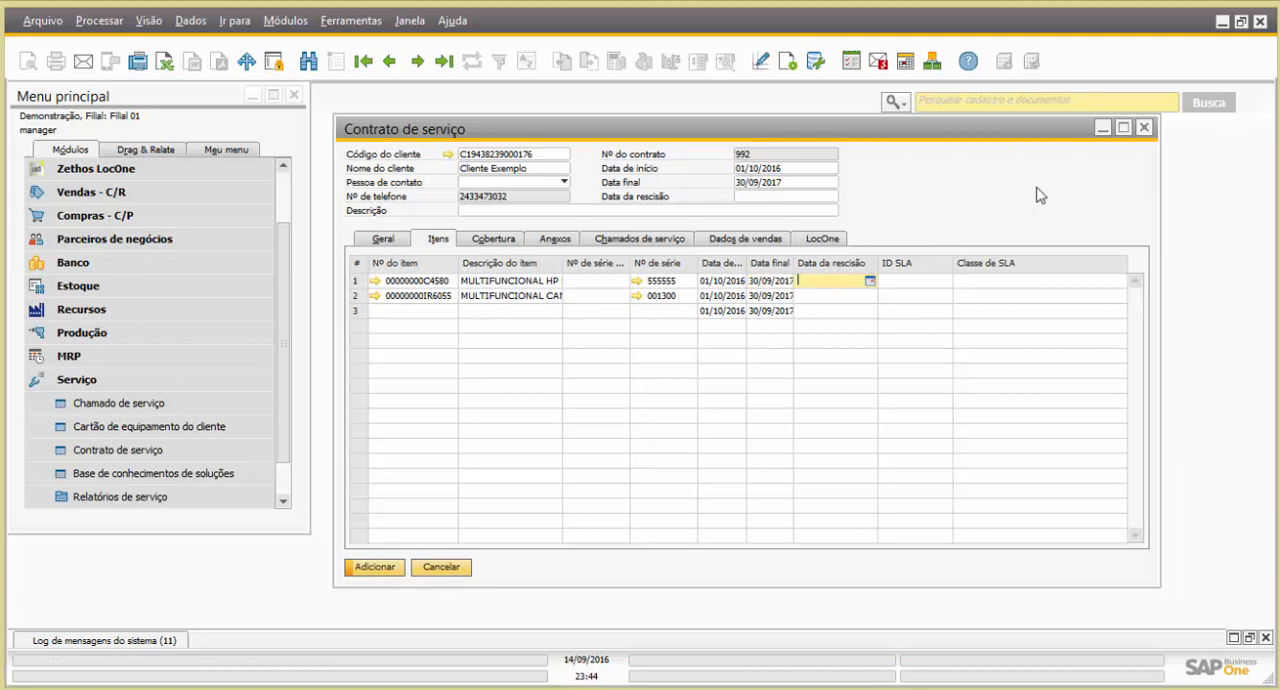
{"action": "left_click", "coordinate": [376, 570]}
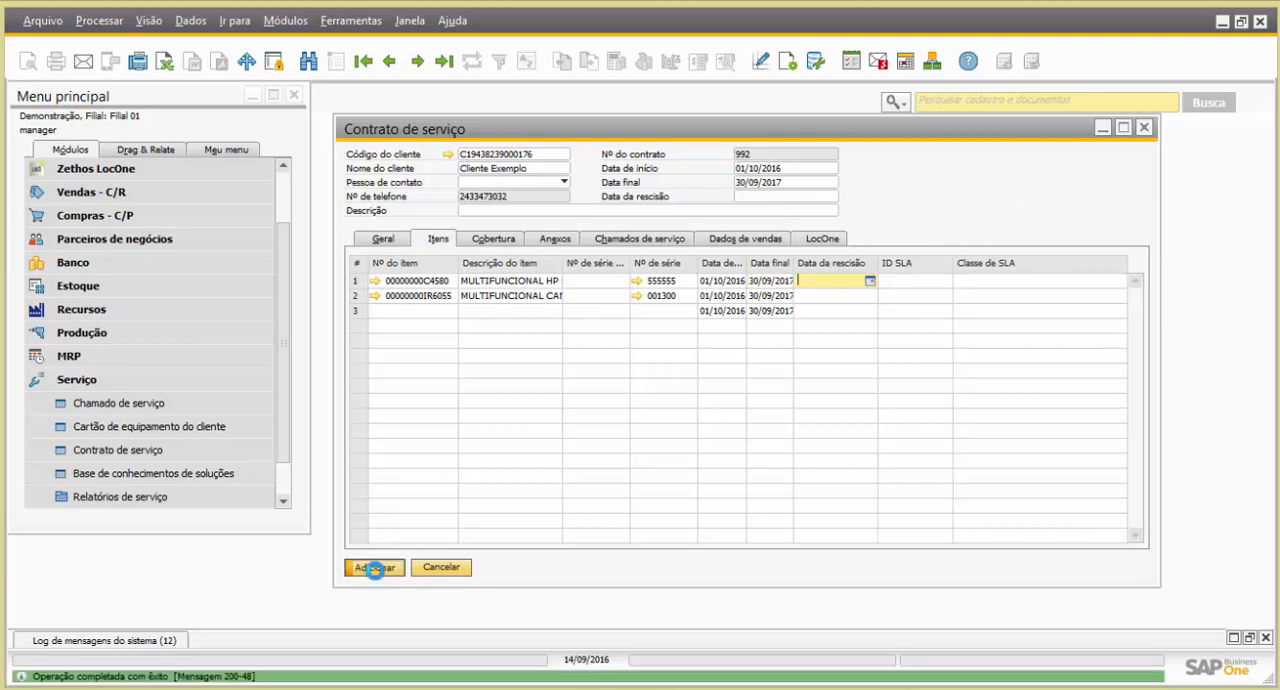
Go to the last service contract record and open its LocOne contract billing settings
{"action": "left_click", "coordinate": [444, 61]}
{"action": "left_click", "coordinate": [824, 240]}
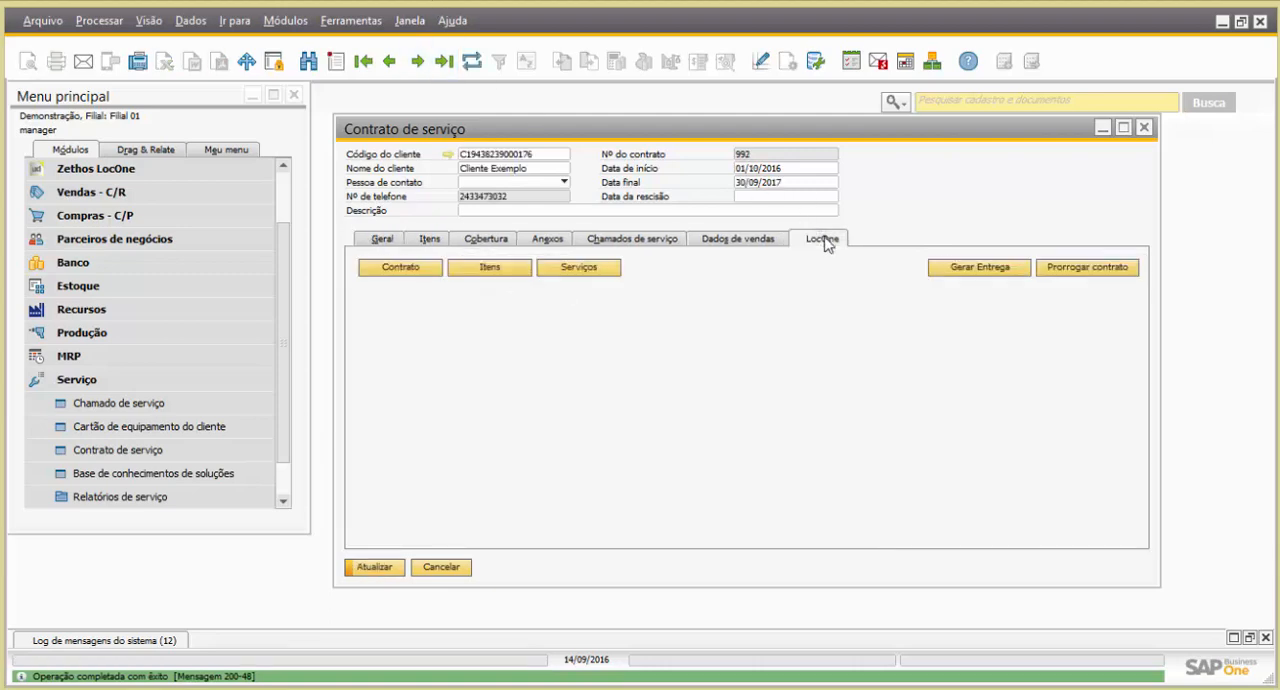
{"action": "left_click", "coordinate": [417, 274]}
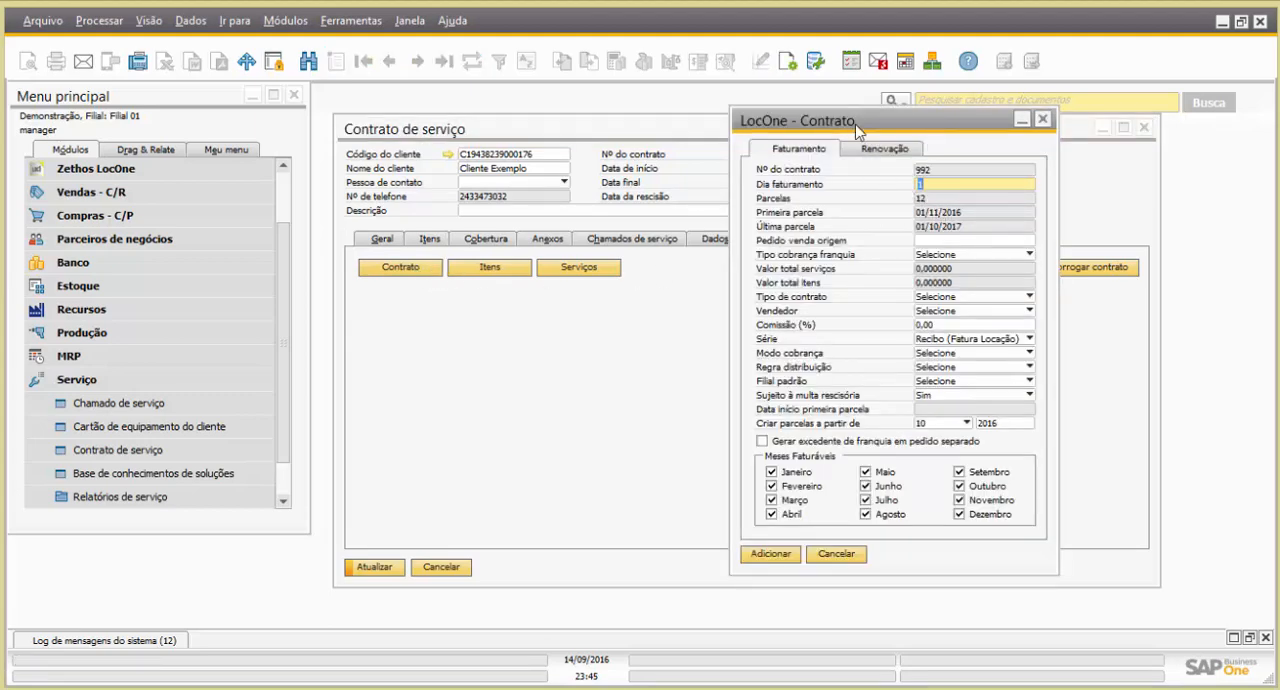
{"action": "mouse_move", "coordinate": [858, 130]}
{"action": "left_mouse_down"}
{"action": "mouse_move", "coordinate": [943, 134]}
{"action": "mouse_move", "coordinate": [838, 120]}
{"action": "left_mouse_up"}
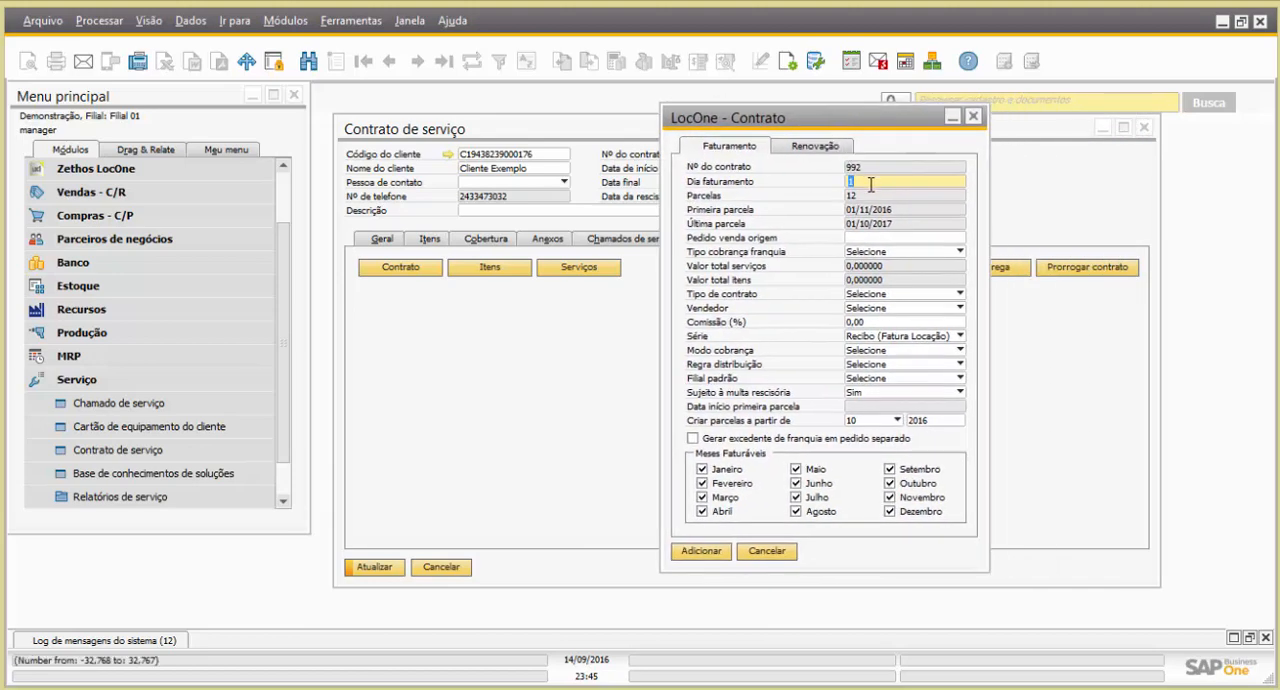
Try 10 as the billing day and set it back to 1
{"action": "left_click", "coordinate": [869, 183]}
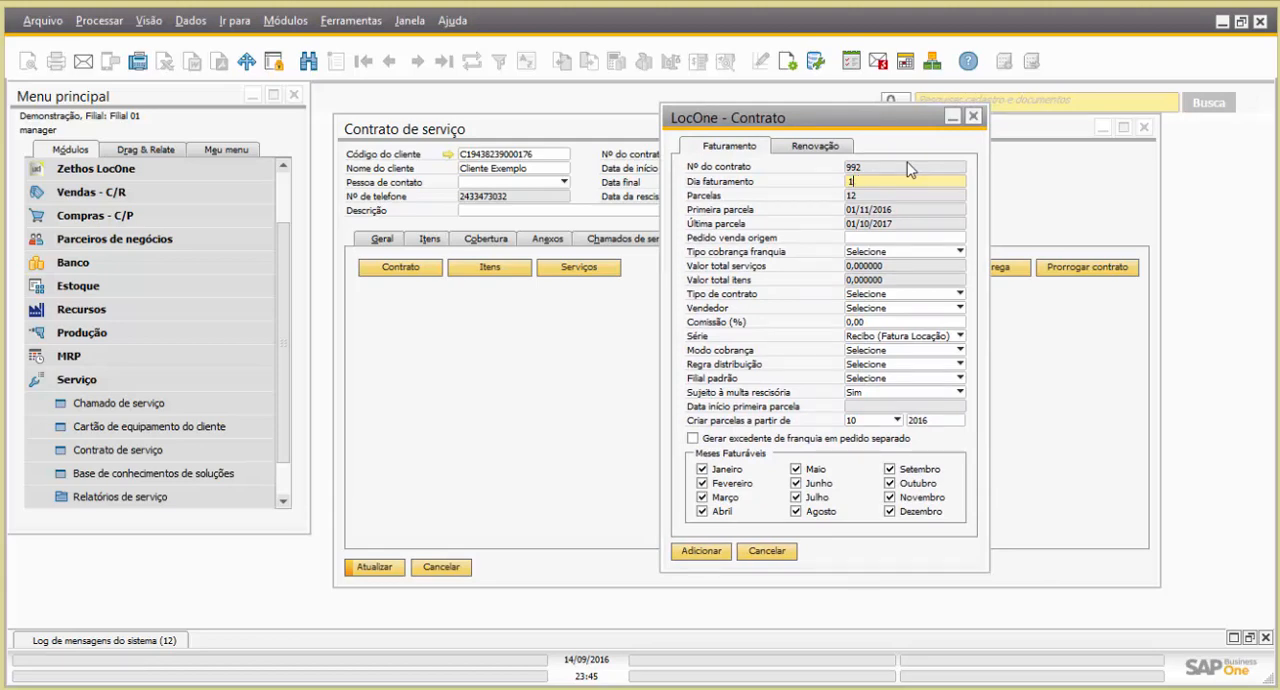
{"action": "type", "text": "0"}
{"action": "key", "text": "Tab"}
{"action": "left_click", "coordinate": [880, 182]}
{"action": "type", "text": "1"}
{"action": "key", "text": "Tab"}
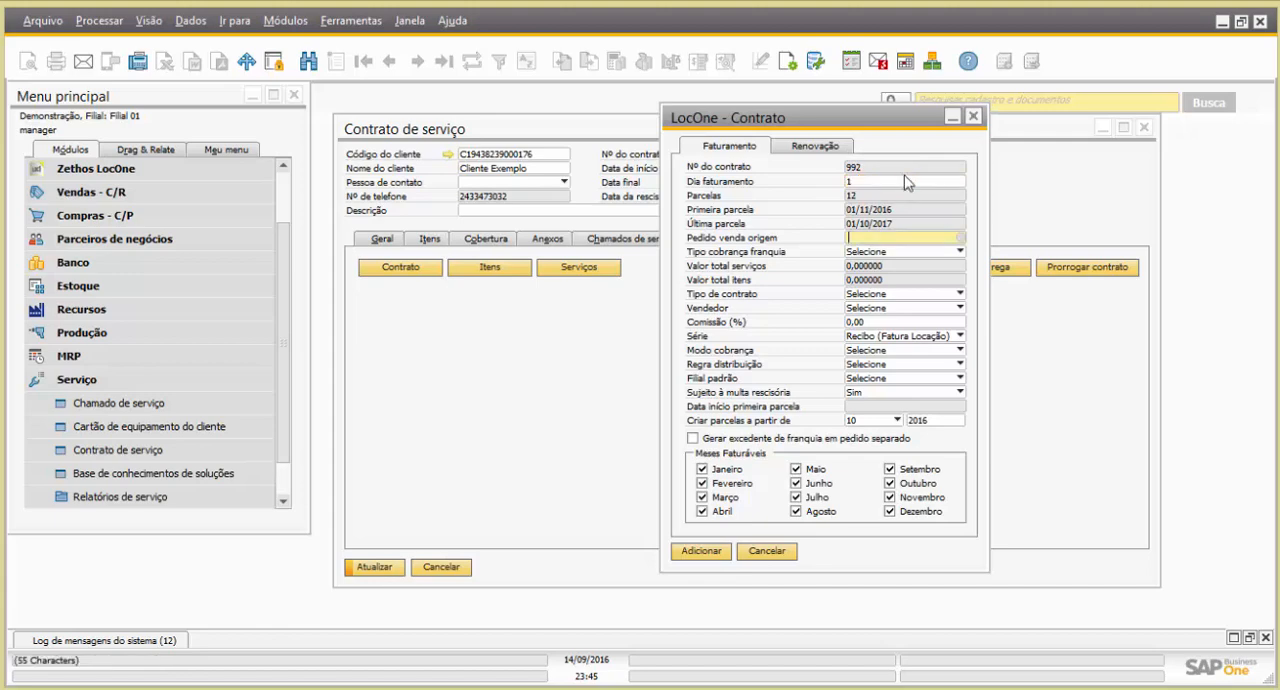
Set the franchise charge type to Por Item and the contract type to Locação Simples
{"action": "left_click", "coordinate": [885, 253]}
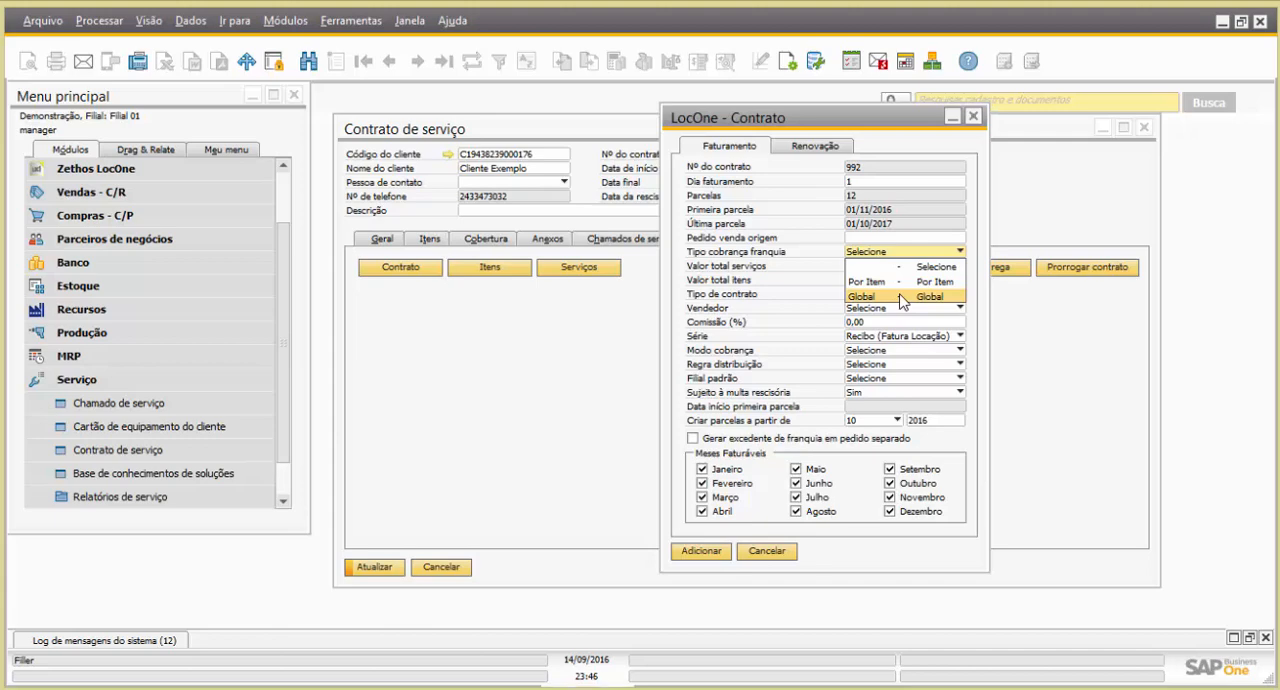
{"action": "left_click", "coordinate": [903, 284]}
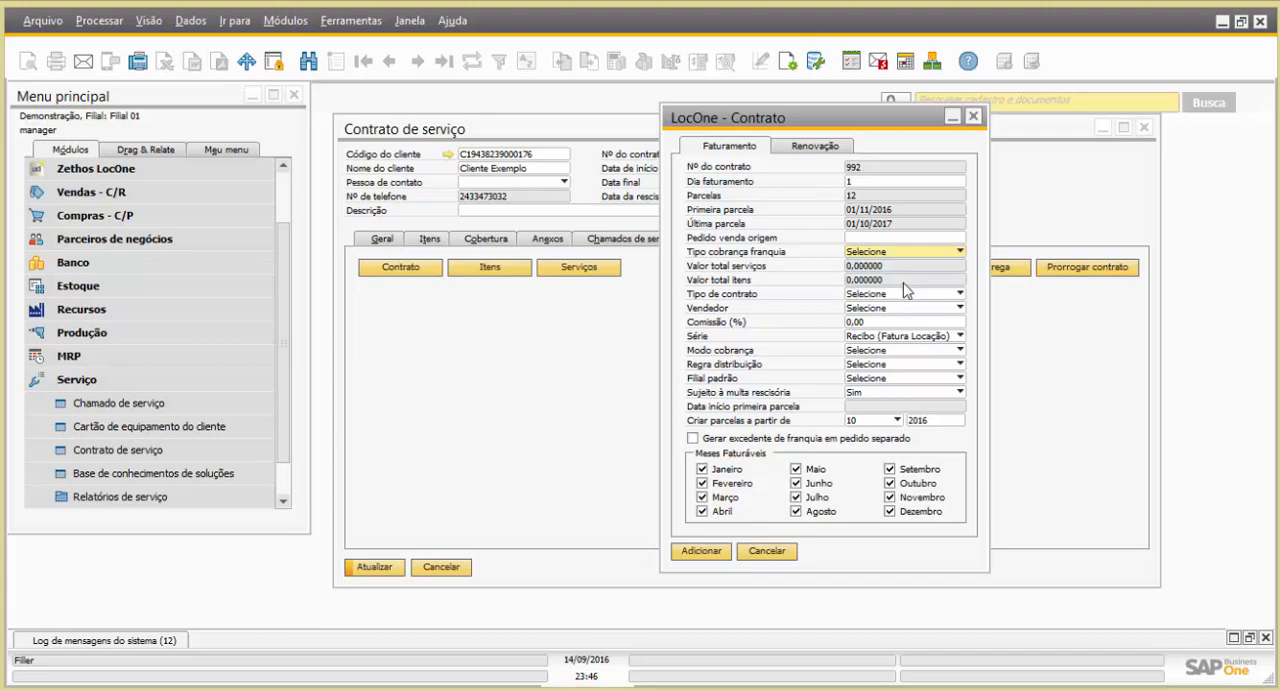
{"action": "left_click", "coordinate": [884, 296]}
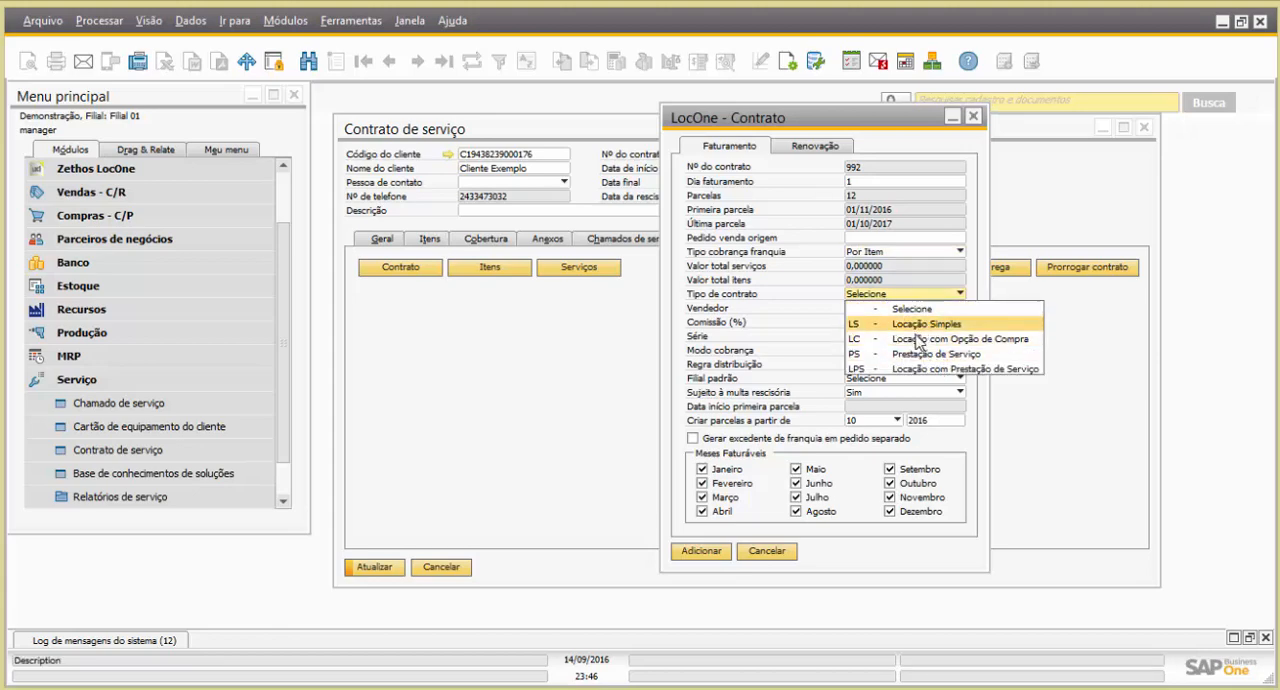
{"action": "left_click", "coordinate": [915, 324]}
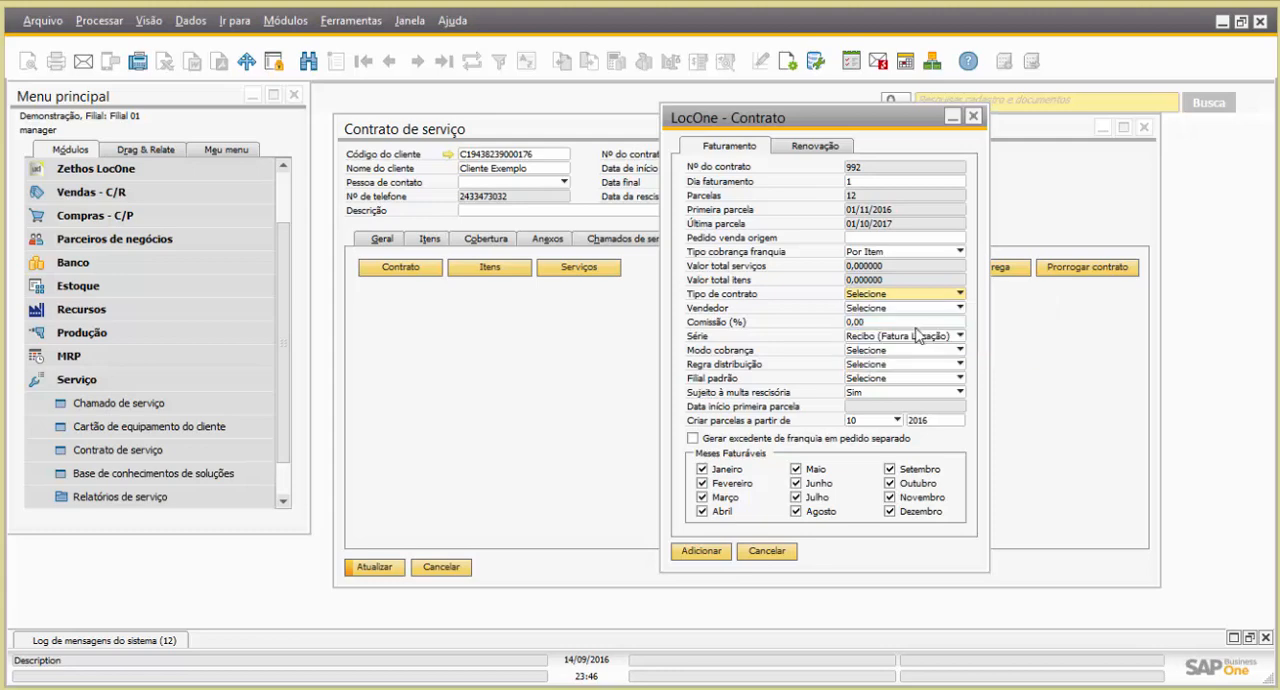
Assign Vendedor1 as the salesperson with a 10% commission, using the series Recibo (Fatura Locação)
{"action": "left_click", "coordinate": [903, 309]}
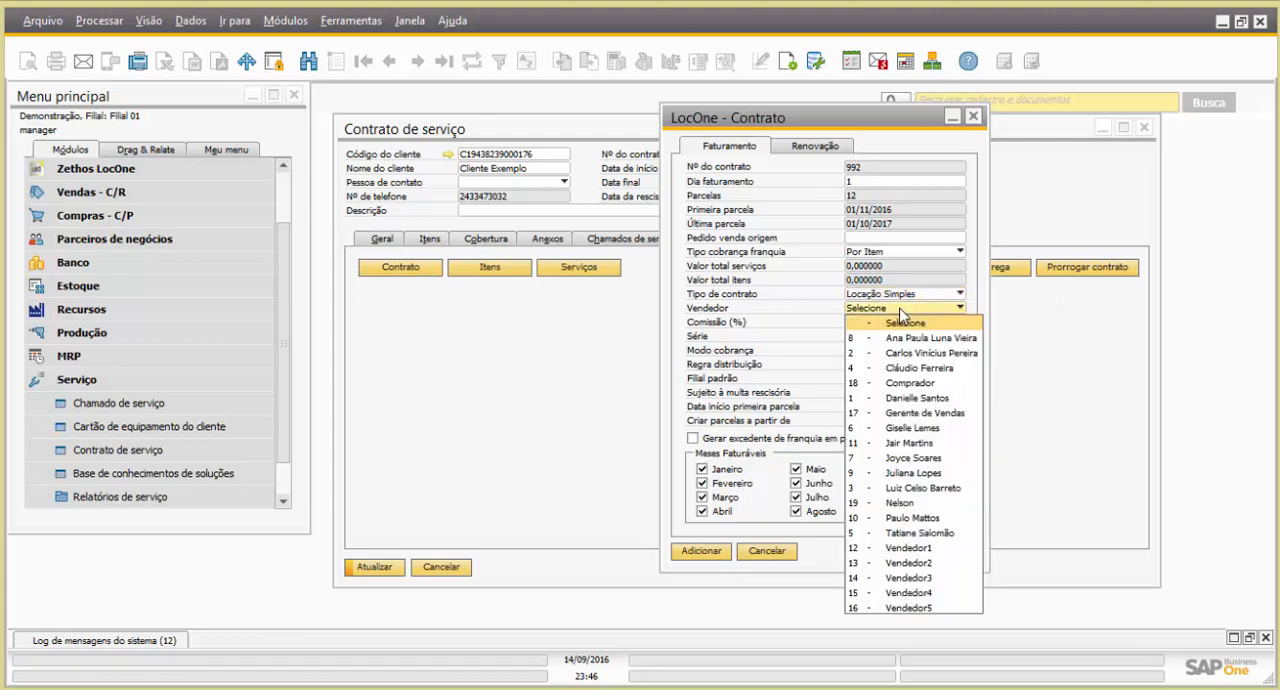
{"action": "left_click", "coordinate": [928, 548]}
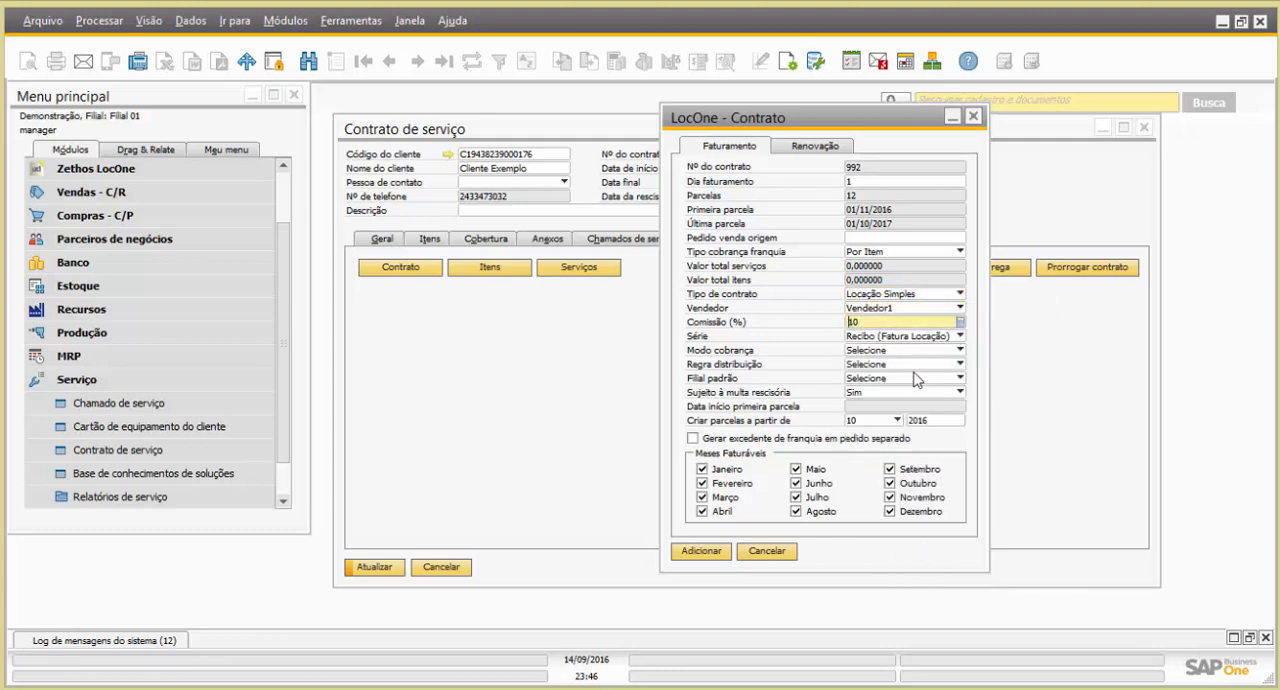
{"action": "left_click", "coordinate": [884, 338]}
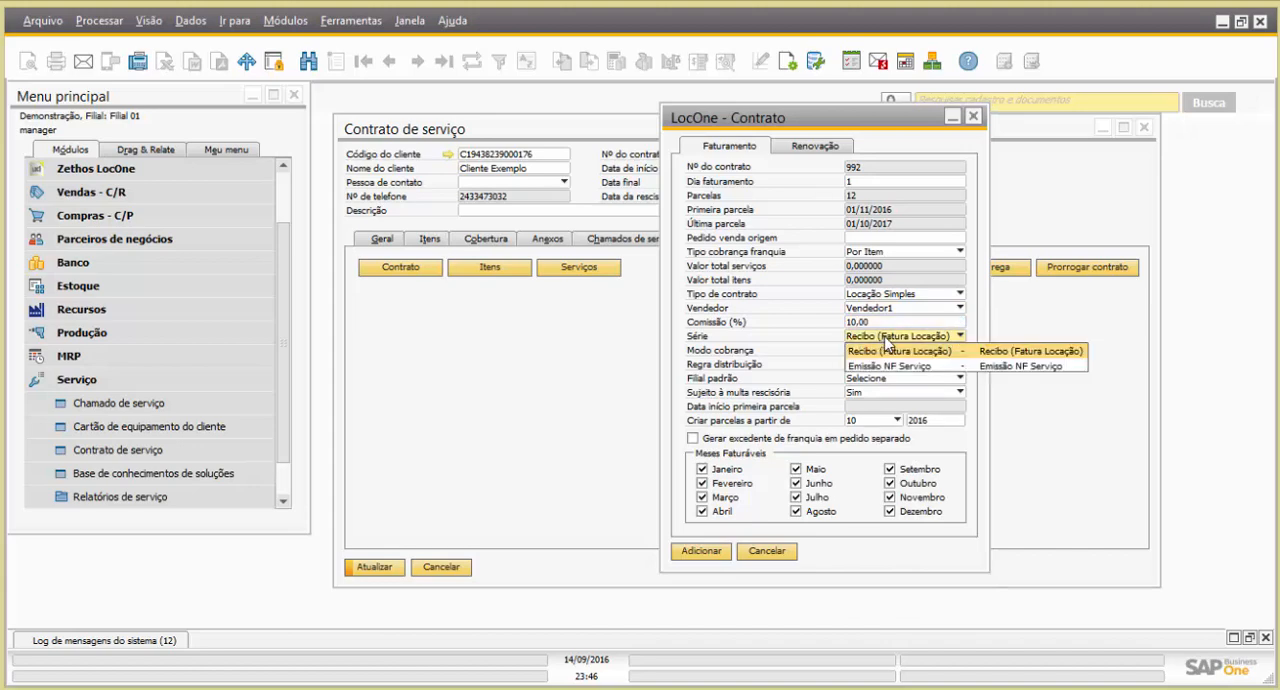
{"action": "left_click", "coordinate": [887, 337]}
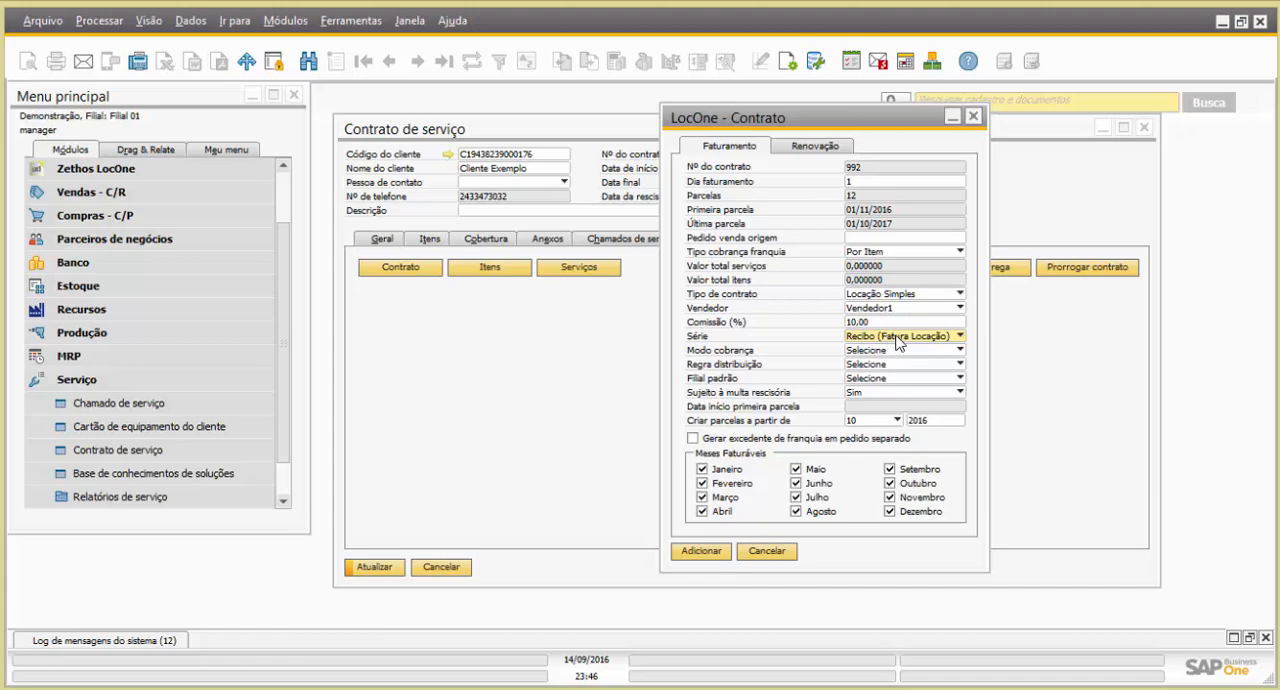
{"action": "left_click", "coordinate": [898, 342]}
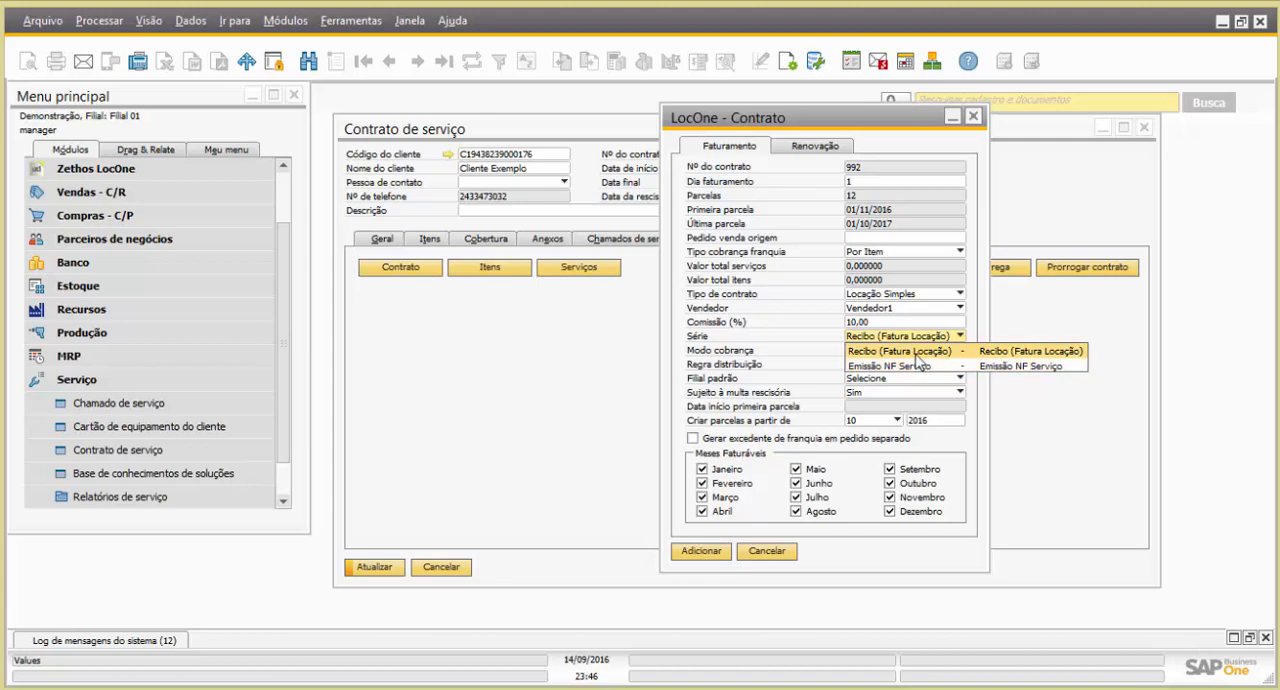
{"action": "left_click", "coordinate": [917, 353]}
Set the contract's charging mode (Modo cobrança) to Integral
{"action": "left_click", "coordinate": [897, 351]}
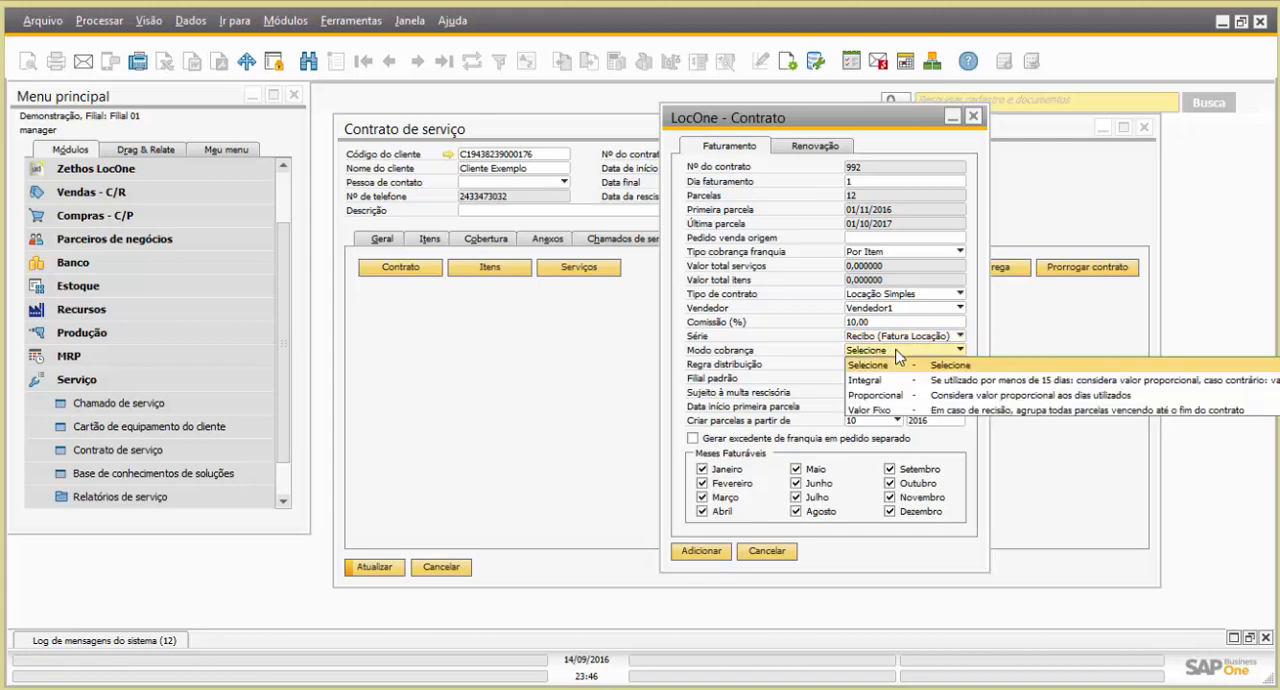
{"action": "left_click", "coordinate": [856, 120]}
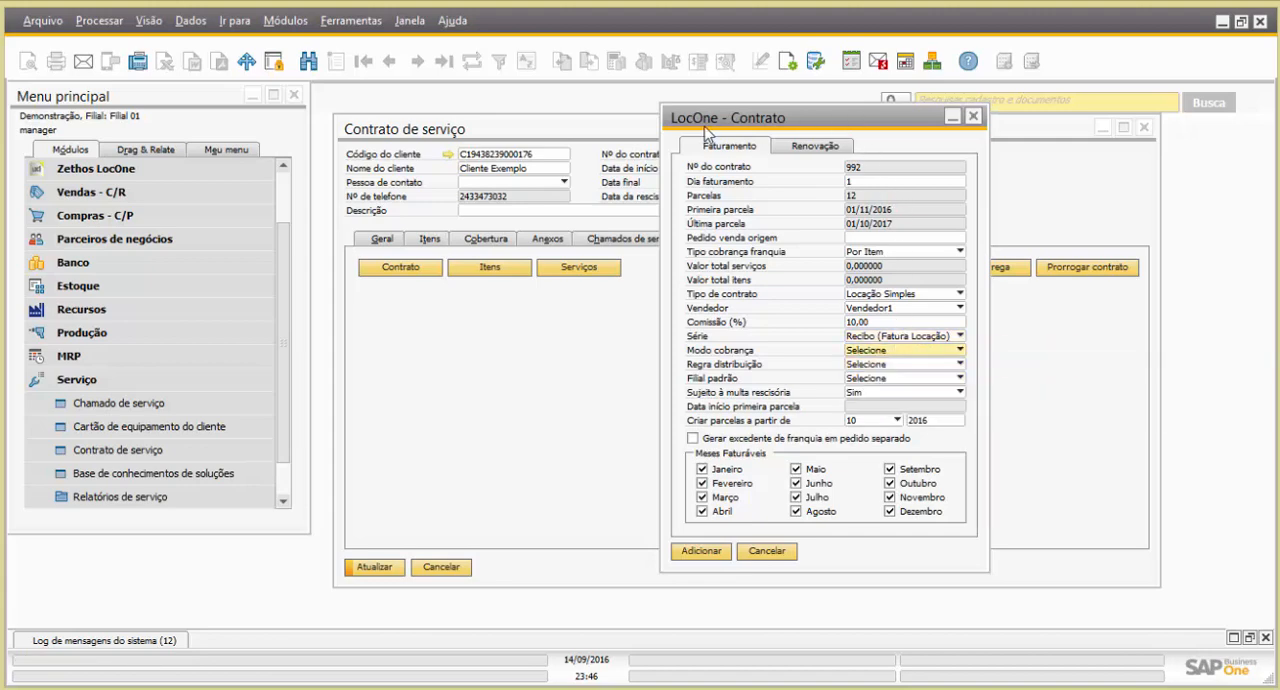
{"action": "left_click_drag", "start_coordinate": [766, 124], "coordinate": [540, 124]}
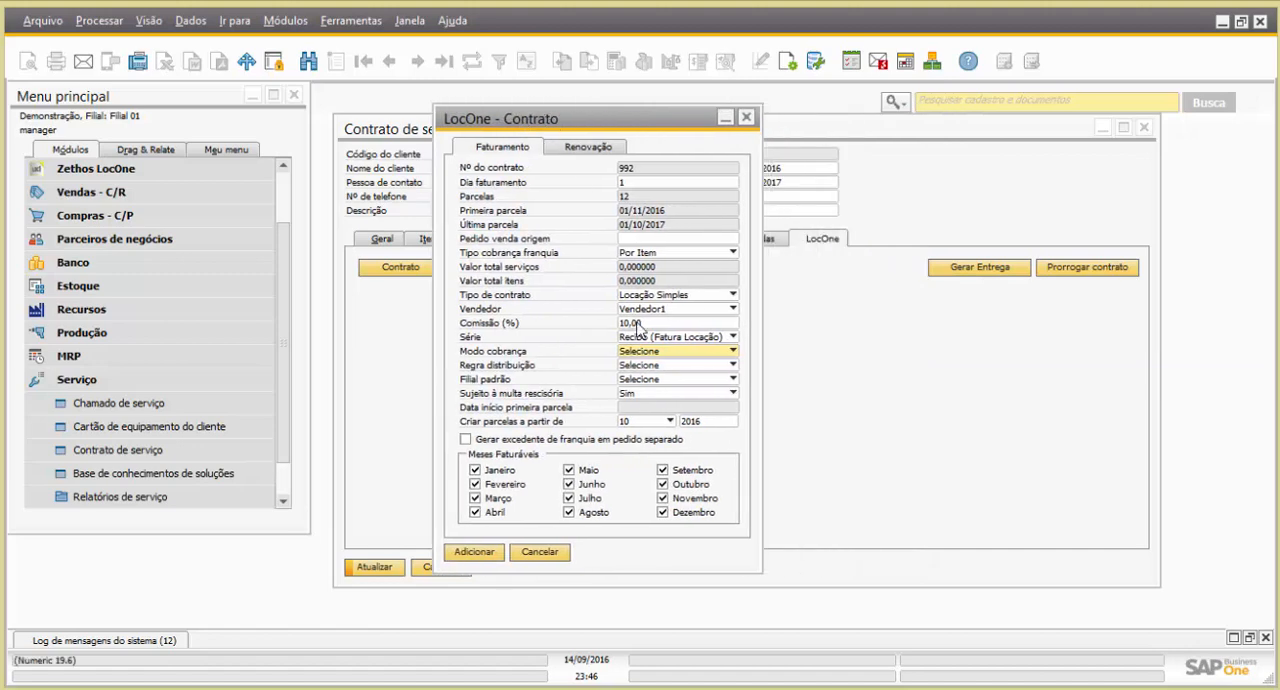
{"action": "left_click", "coordinate": [657, 353]}
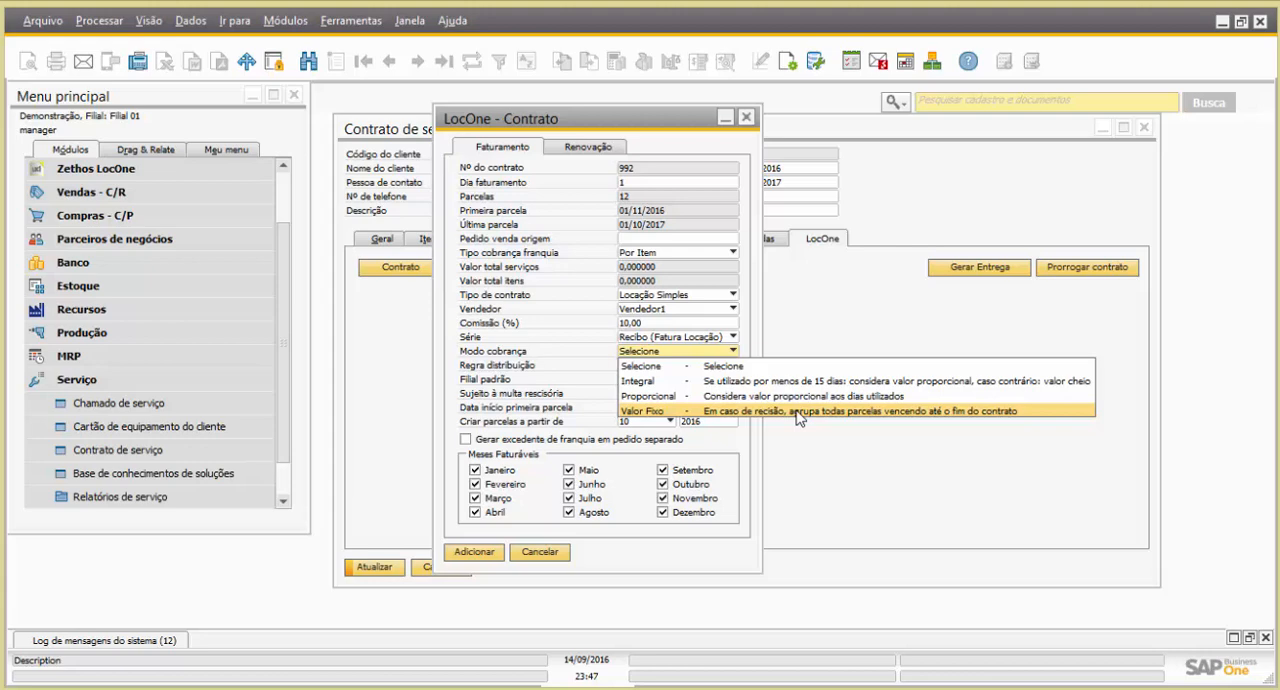
{"action": "left_click", "coordinate": [712, 386]}
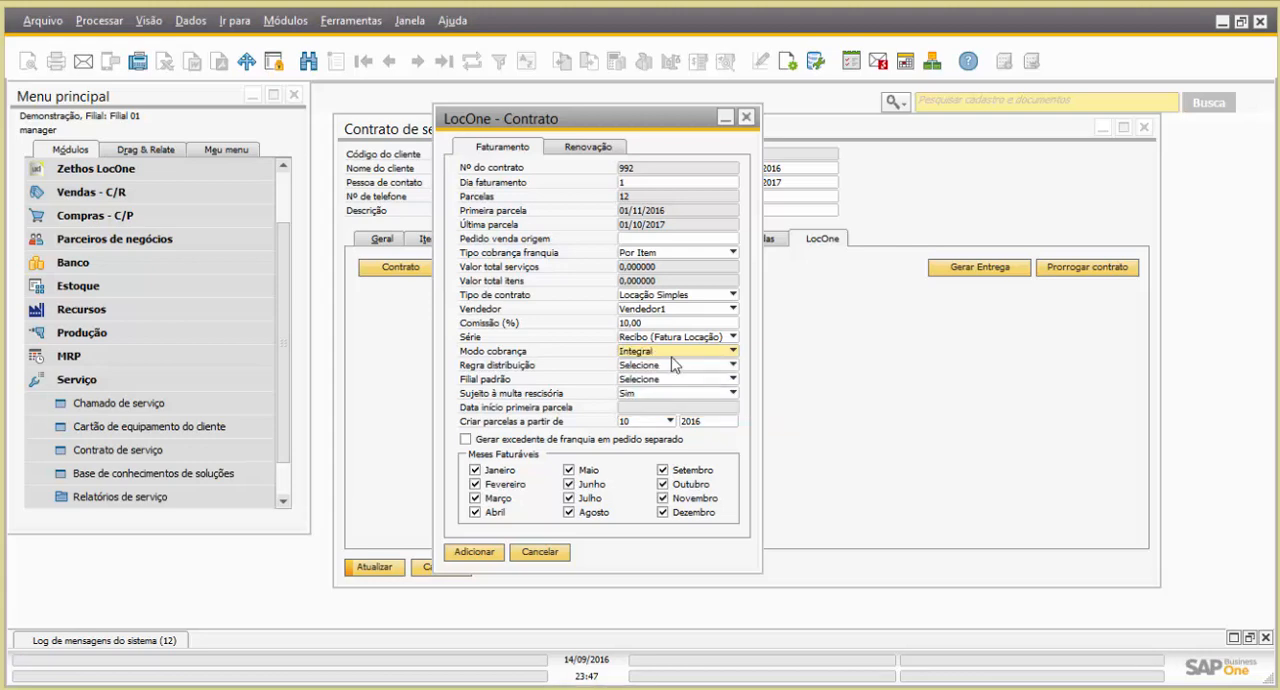
Set the distribution rule to PRODUÇÃO and the default branch to Filial 01
{"action": "left_click", "coordinate": [667, 366]}
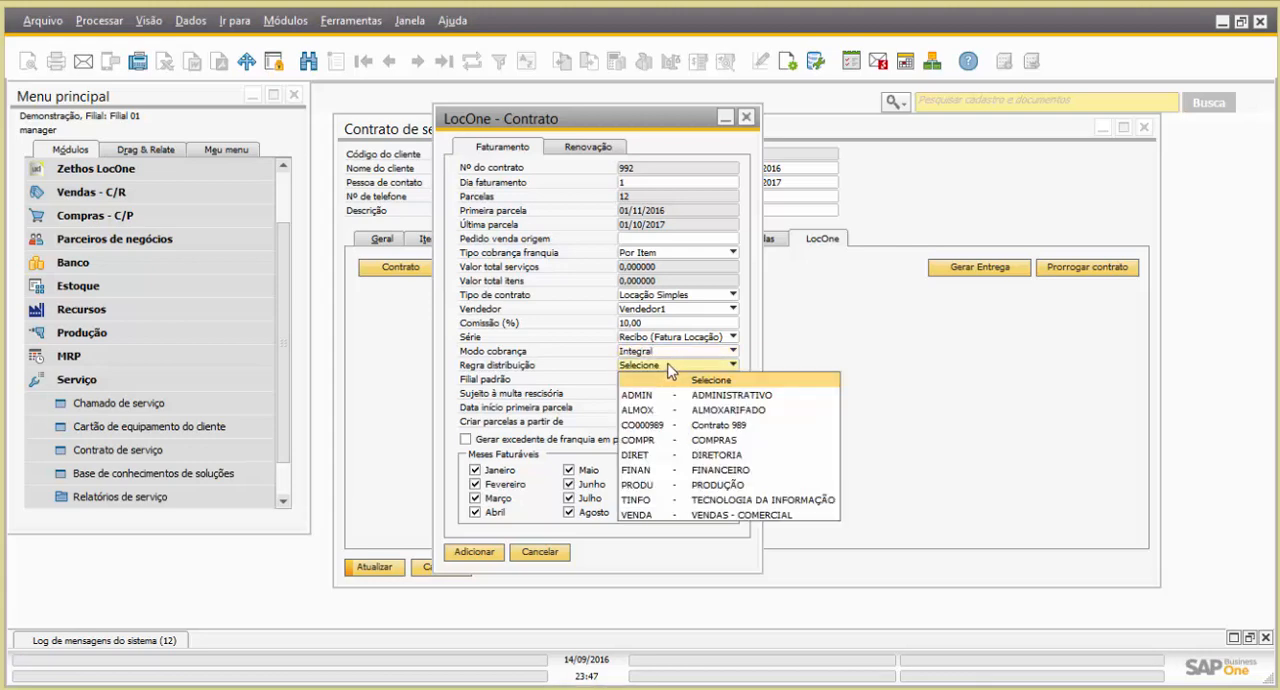
{"action": "left_click", "coordinate": [665, 484]}
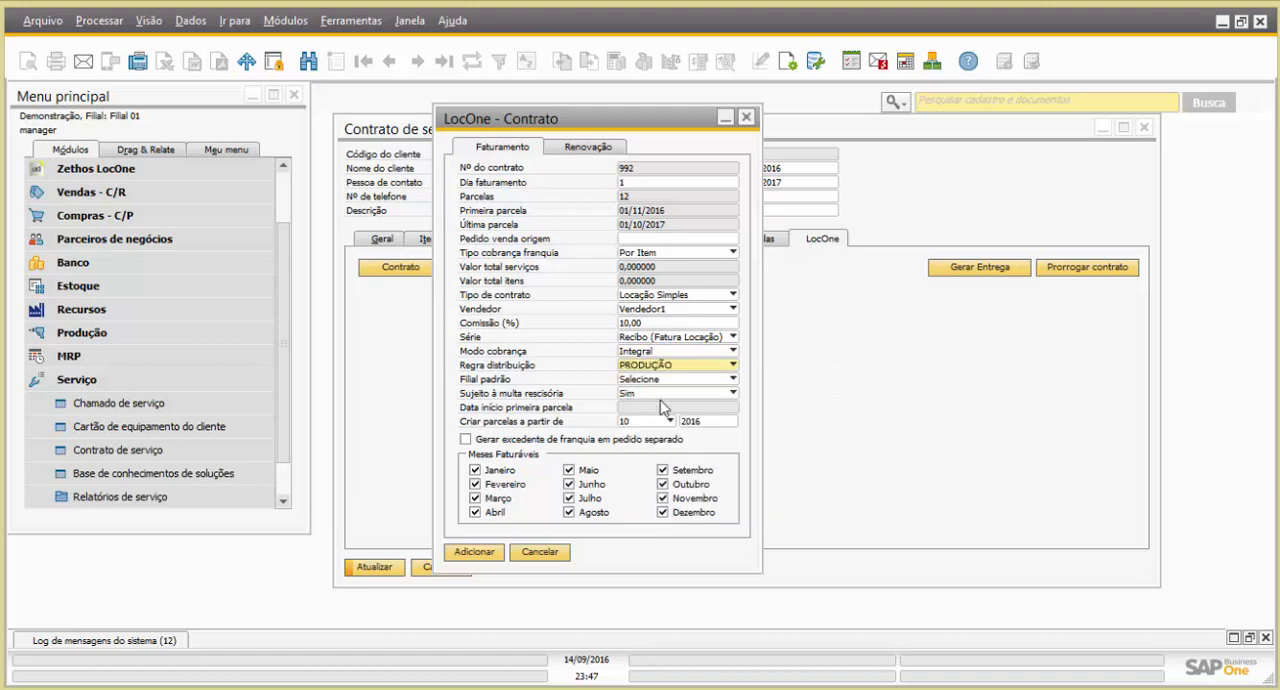
{"action": "left_click", "coordinate": [639, 382]}
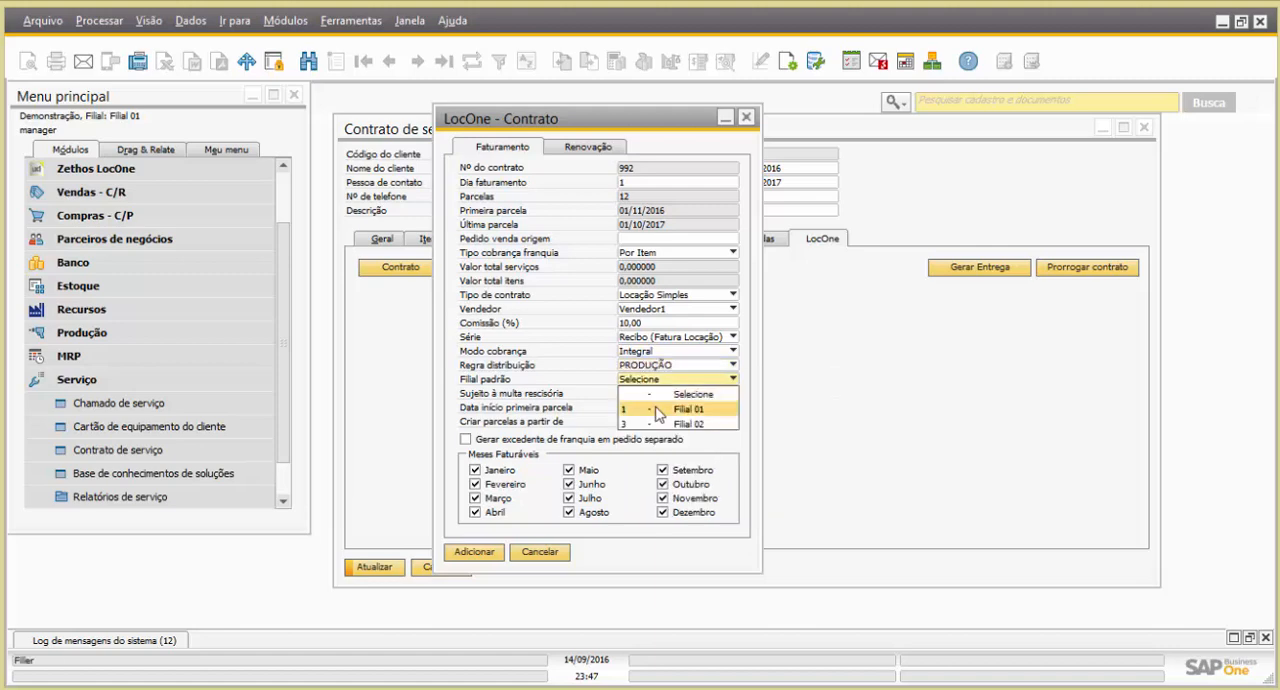
{"action": "left_click", "coordinate": [655, 408]}
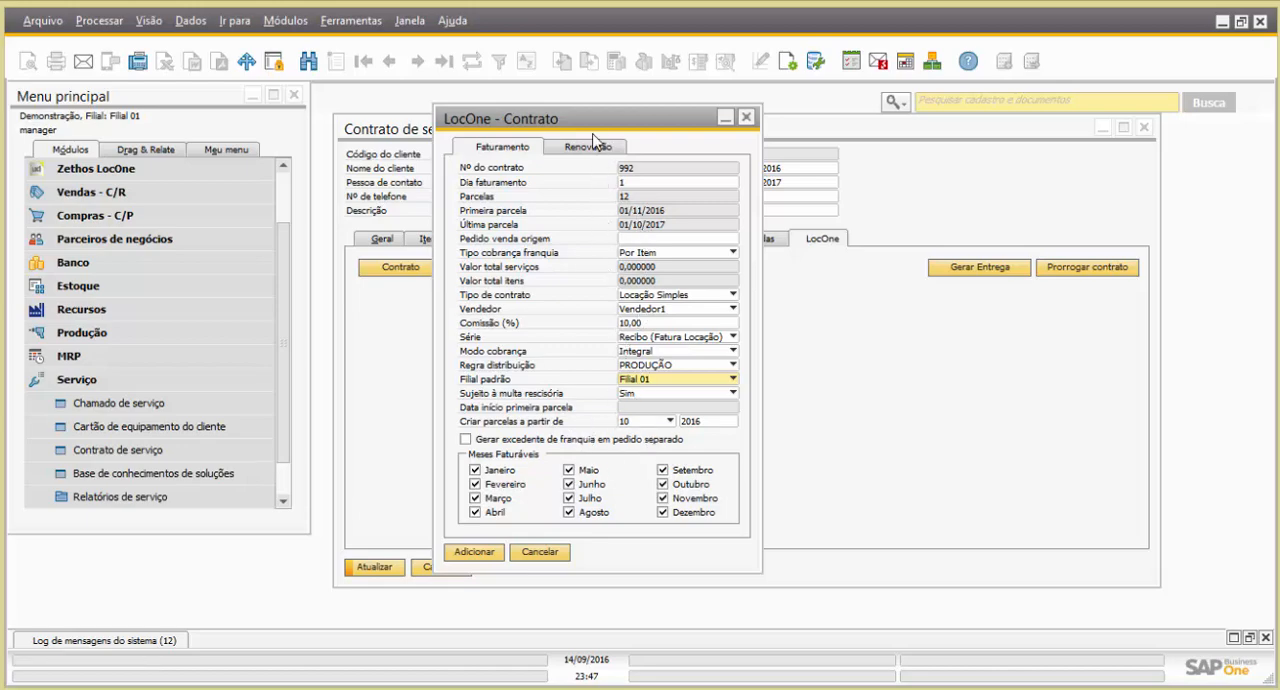
Exclude July and December from the billable months and add the LocOne contract settings
{"action": "left_click_drag", "start_coordinate": [540, 118], "coordinate": [646, 130]}
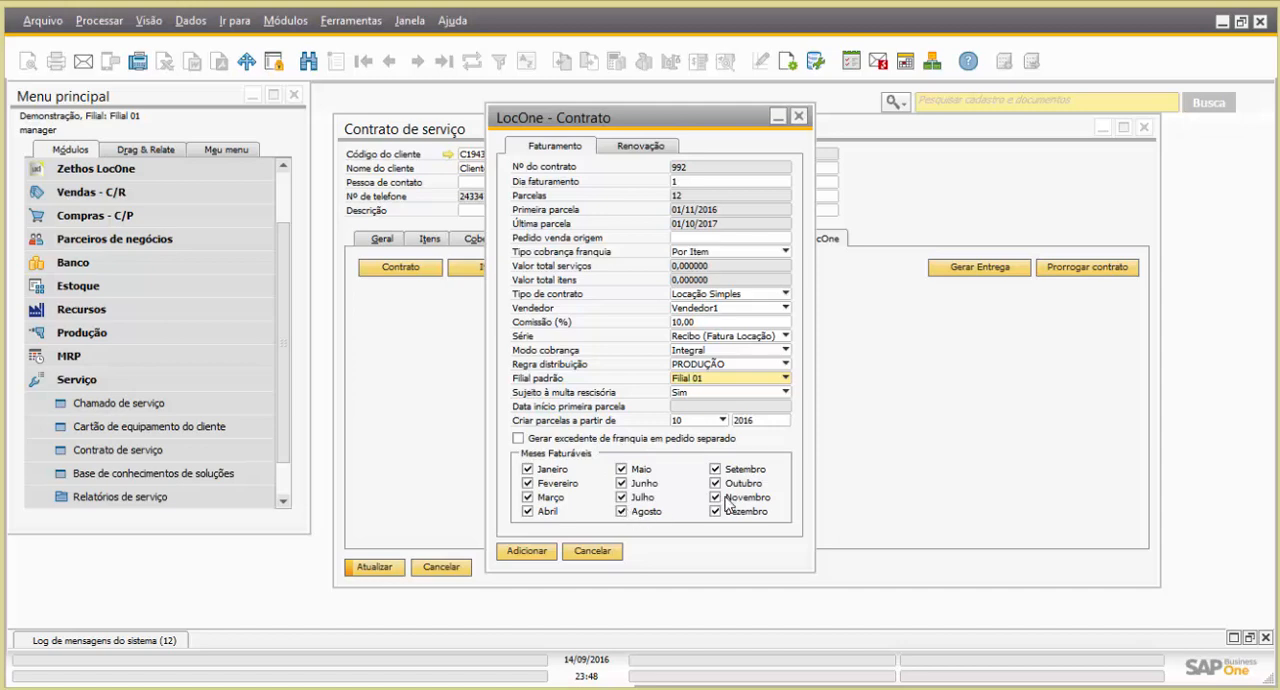
{"action": "left_click", "coordinate": [621, 498]}
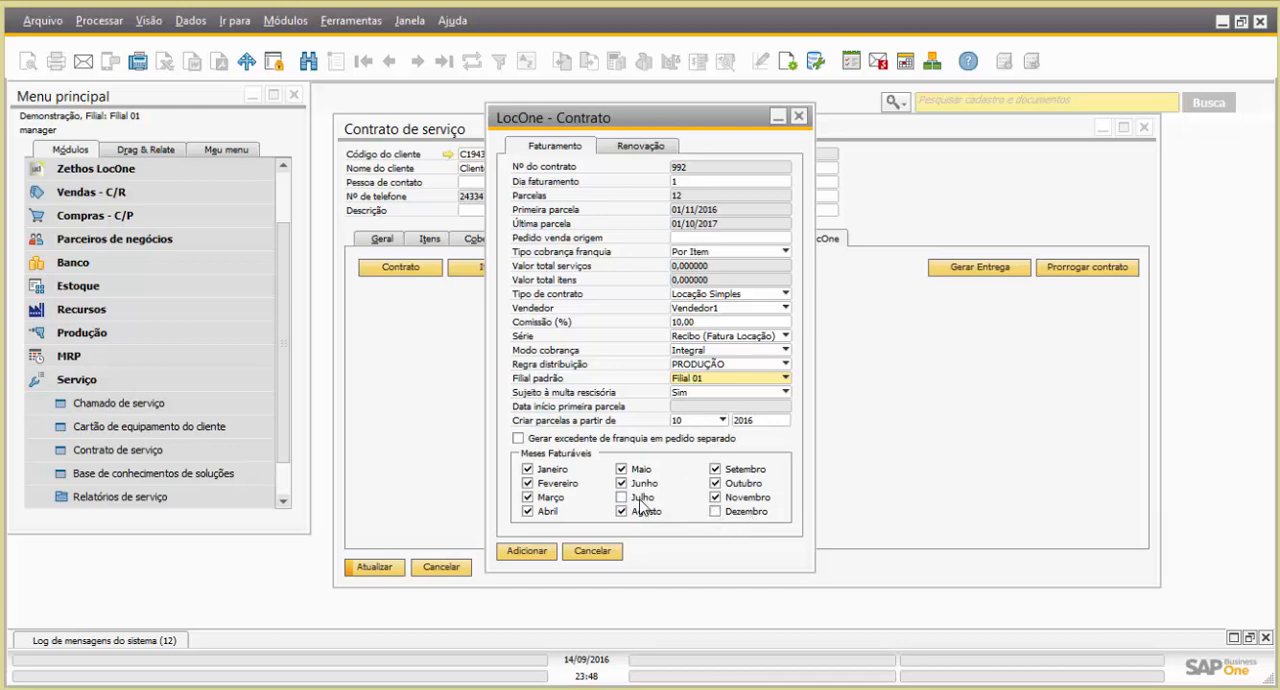
{"action": "left_click", "coordinate": [526, 552]}
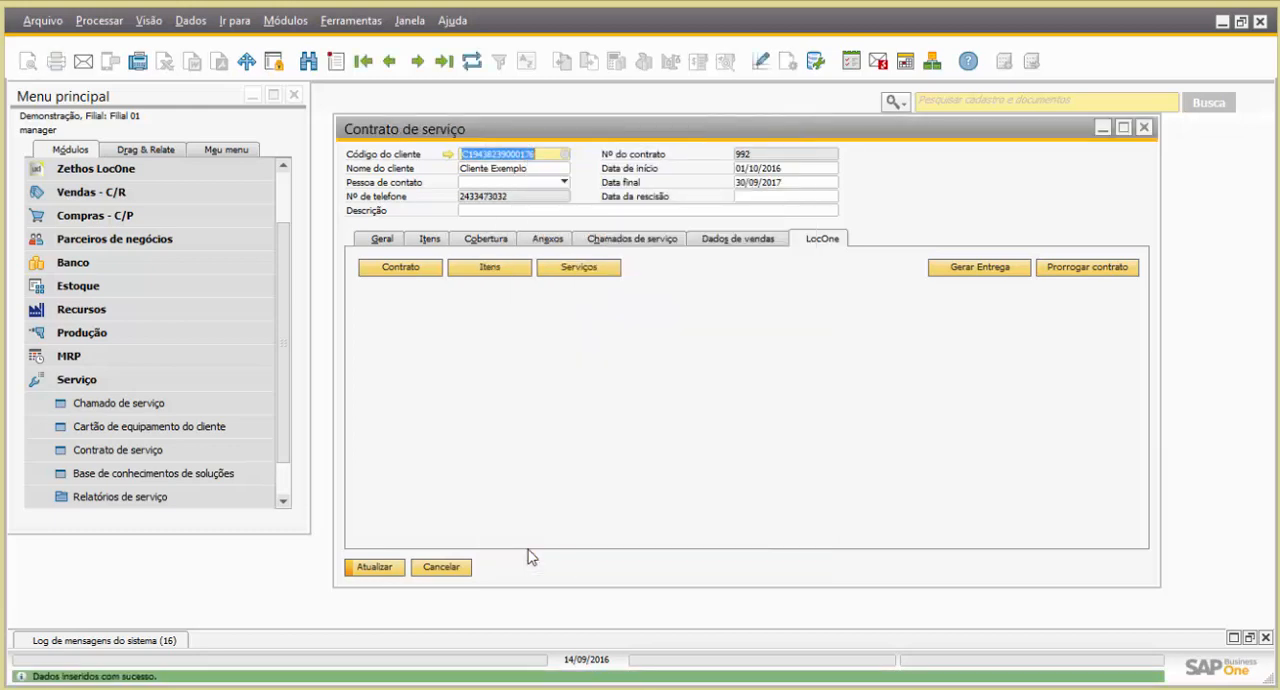
Open the contract's LocOne items in a maximized window and set Valor por Item to 200 for both multifunction printers
{"action": "left_click", "coordinate": [487, 270]}
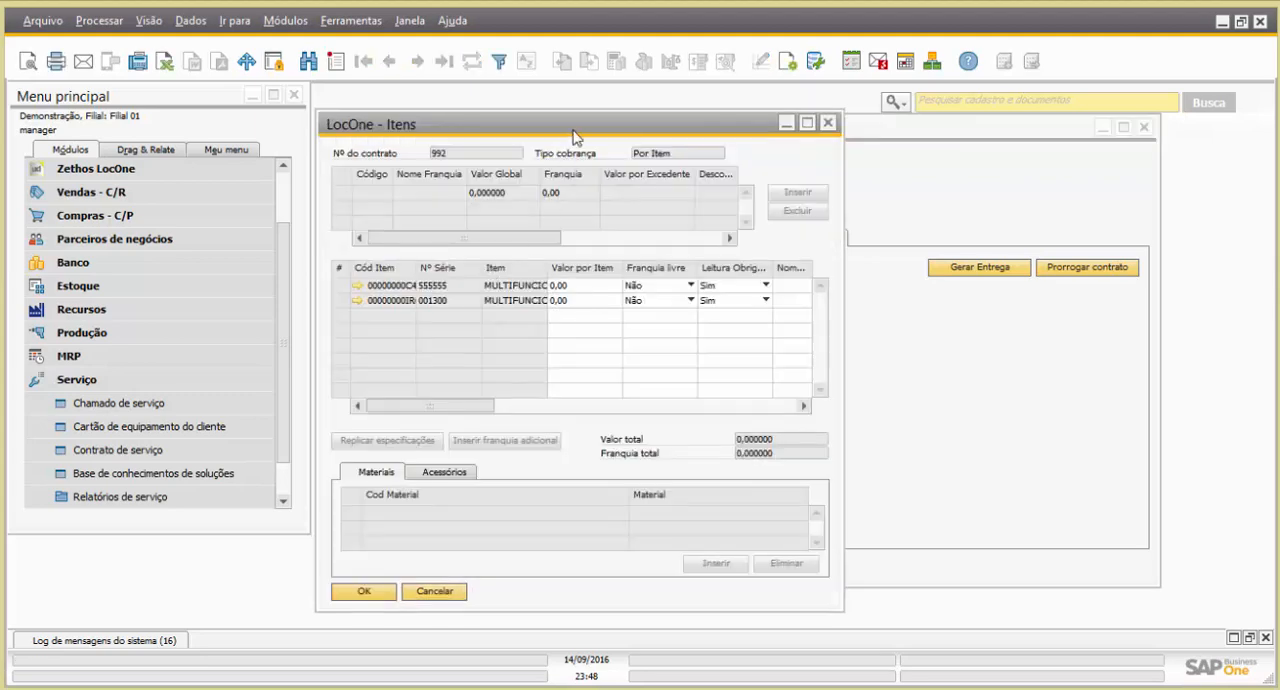
{"action": "double_click", "coordinate": [575, 130]}
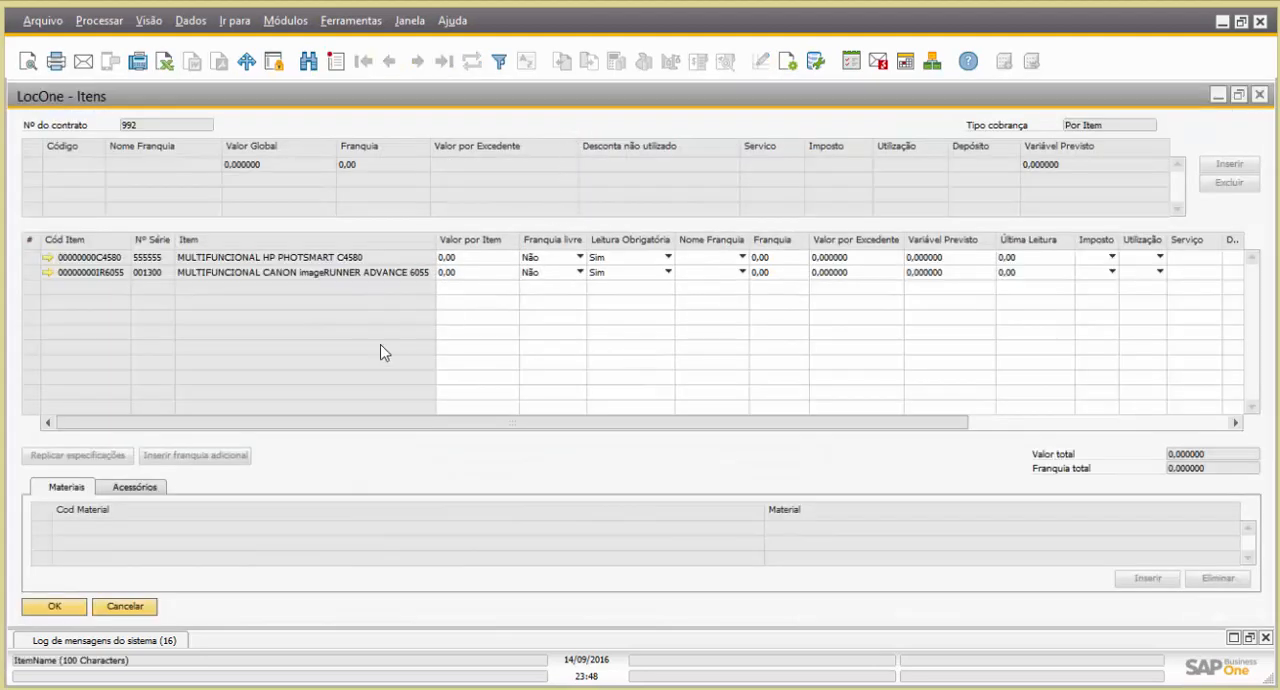
{"action": "left_click", "coordinate": [481, 258]}
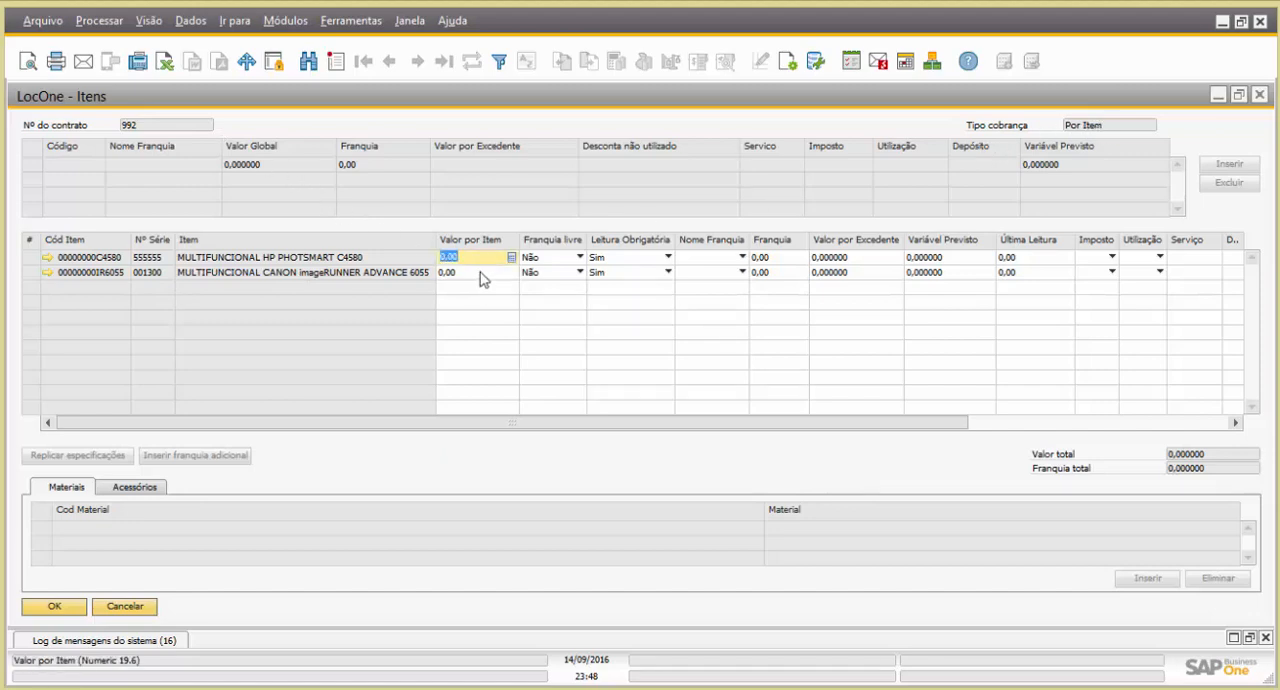
{"action": "type", "text": "200"}
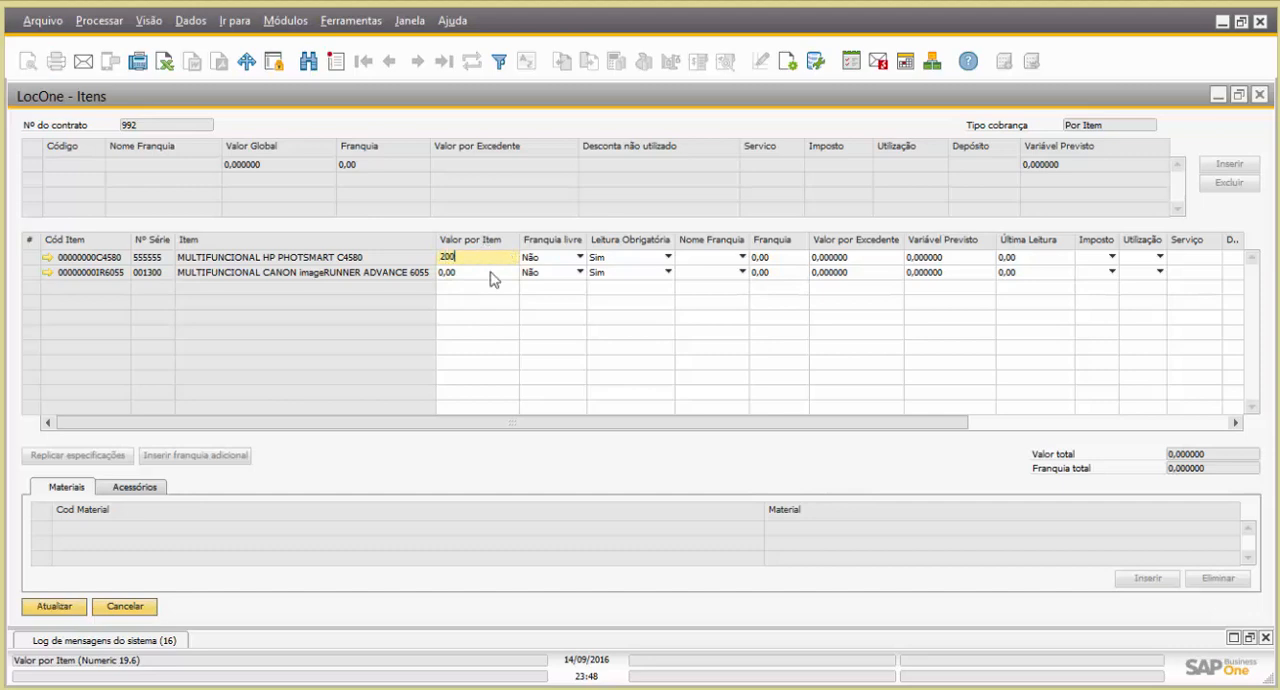
{"action": "left_click", "coordinate": [489, 275]}
{"action": "type", "text": "200"}
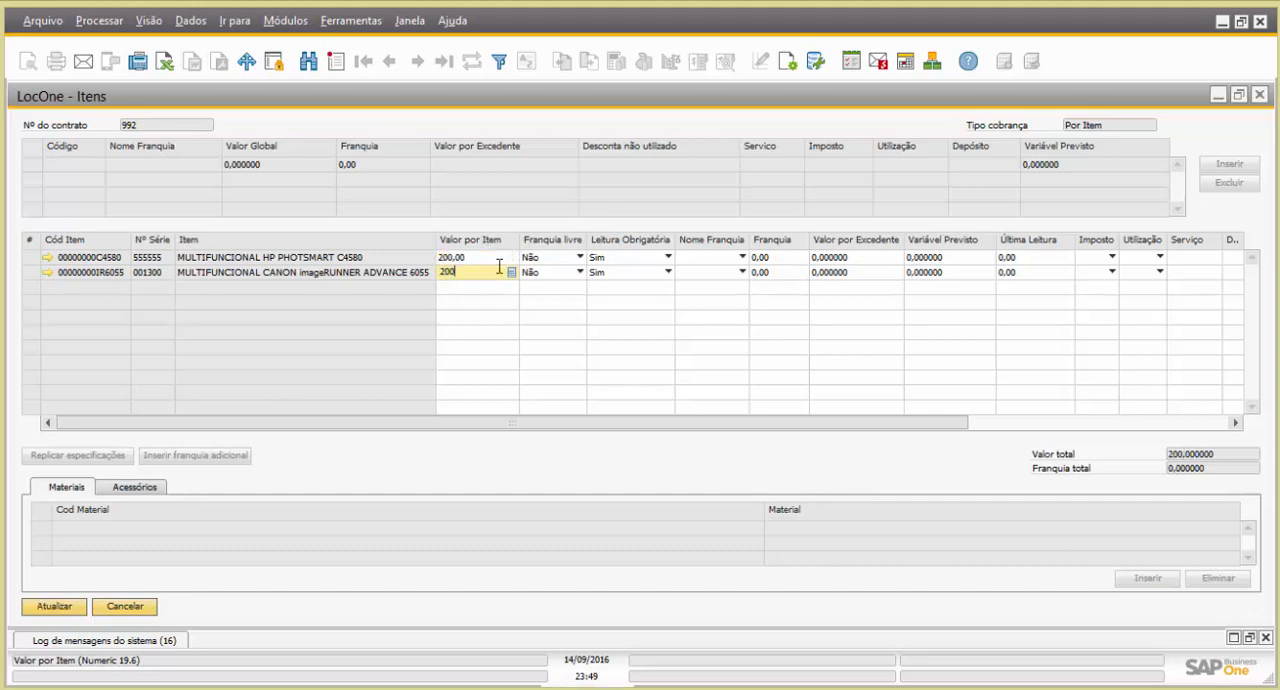
{"action": "left_click", "coordinate": [495, 257]}
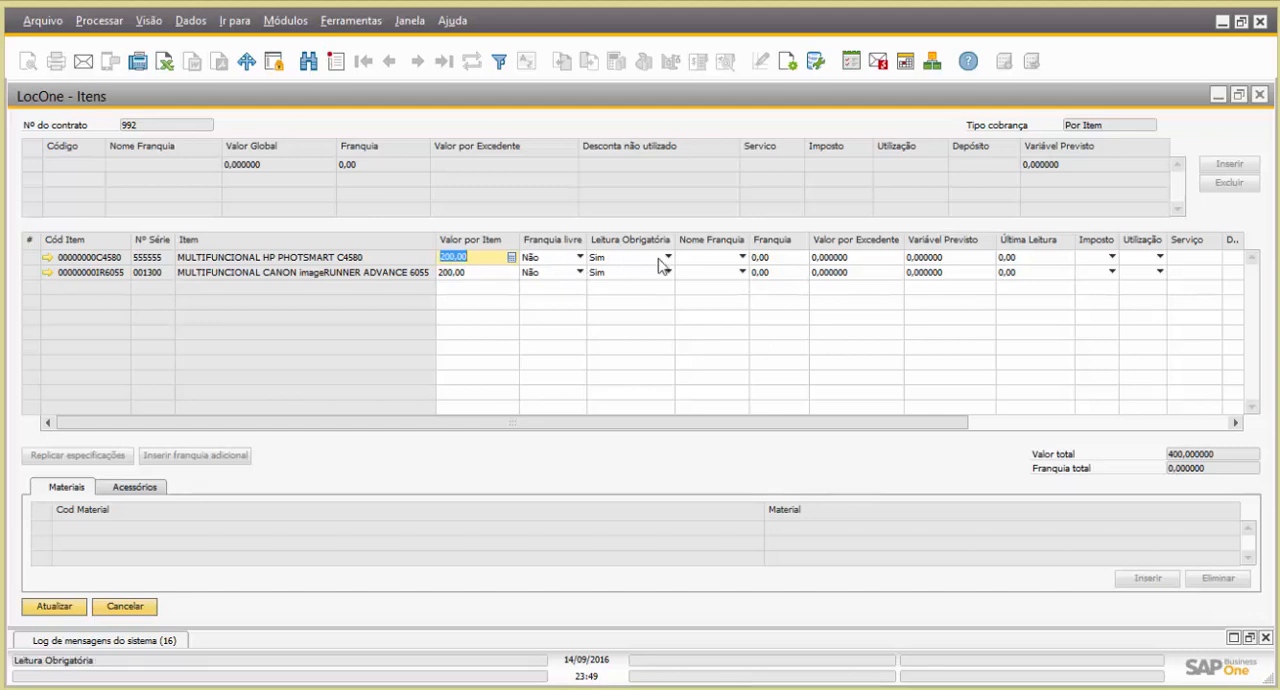
Assign the P&B franchise name (Nome Franquia) to both contract items
{"action": "left_click", "coordinate": [698, 266]}
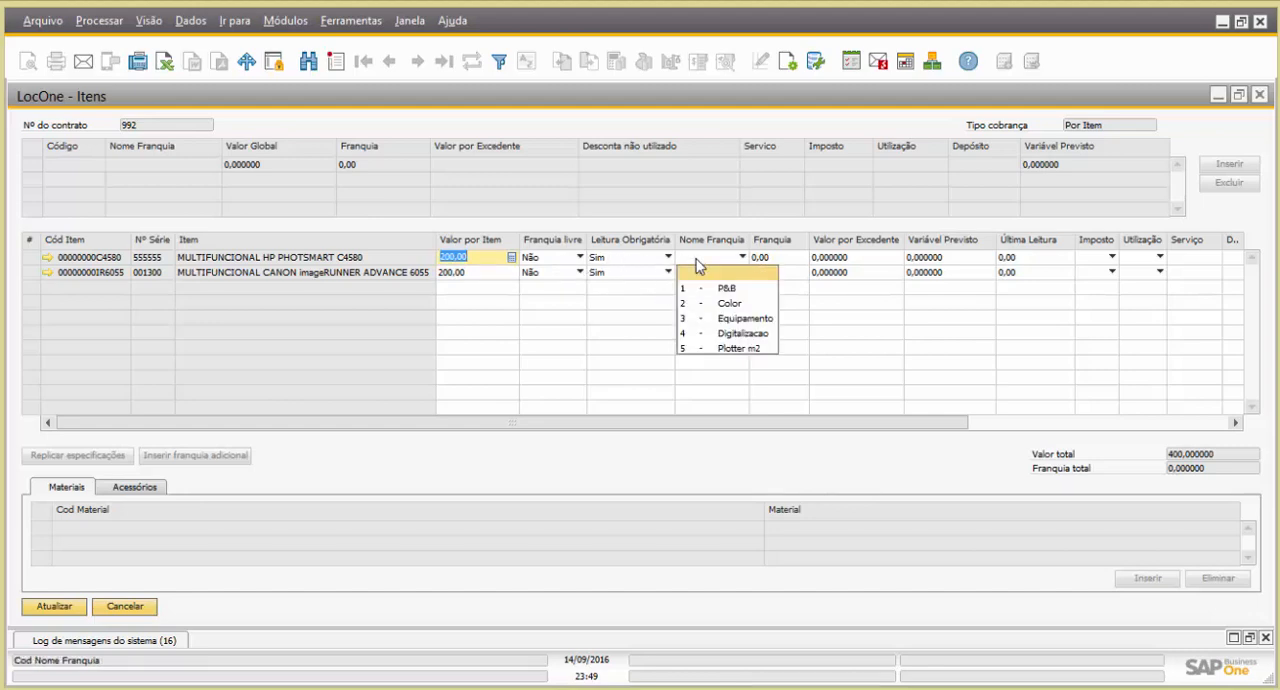
{"action": "left_click", "coordinate": [710, 286]}
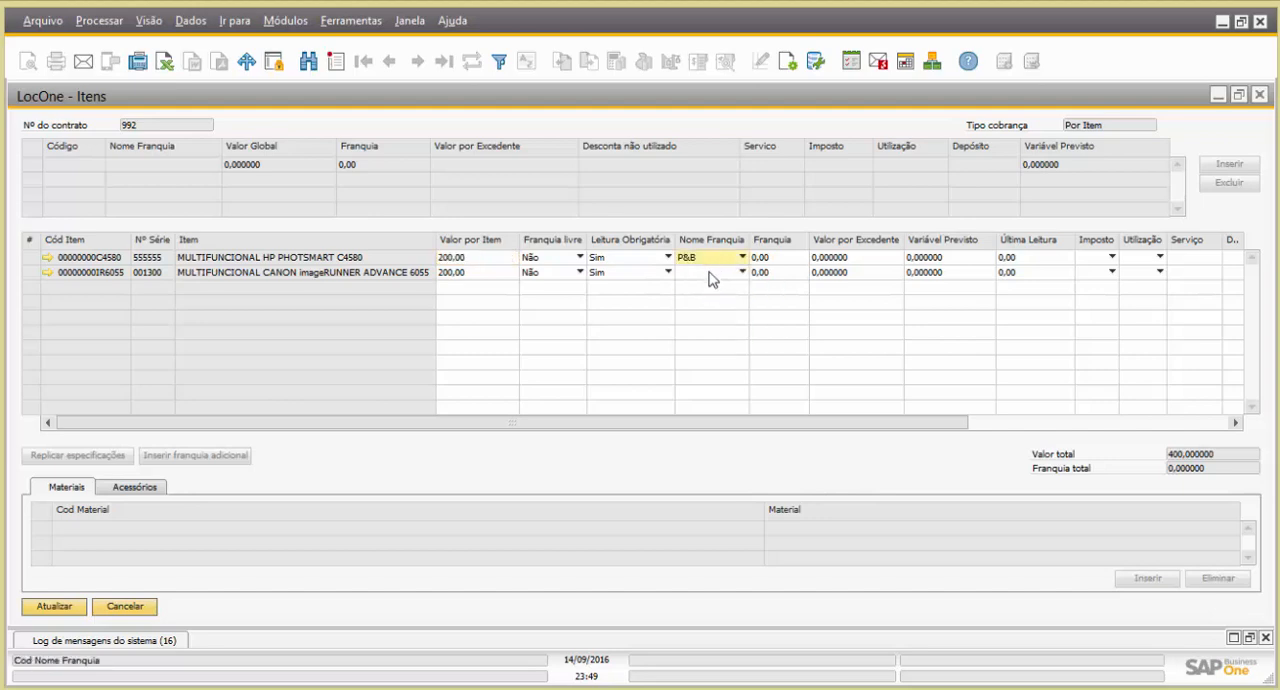
{"action": "left_click", "coordinate": [710, 276]}
{"action": "left_click", "coordinate": [716, 302]}
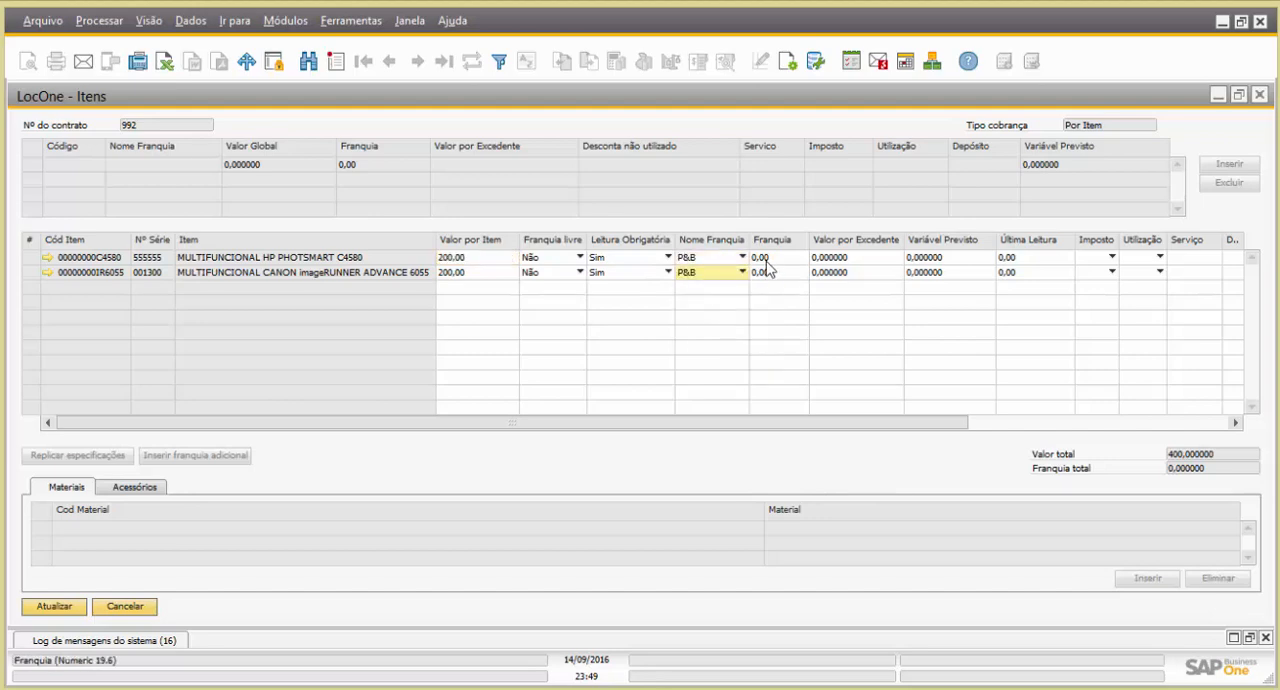
Set Franquia to 1000 and Valor por Excedente to 0,10 for both contract items
{"action": "left_click", "coordinate": [770, 258]}
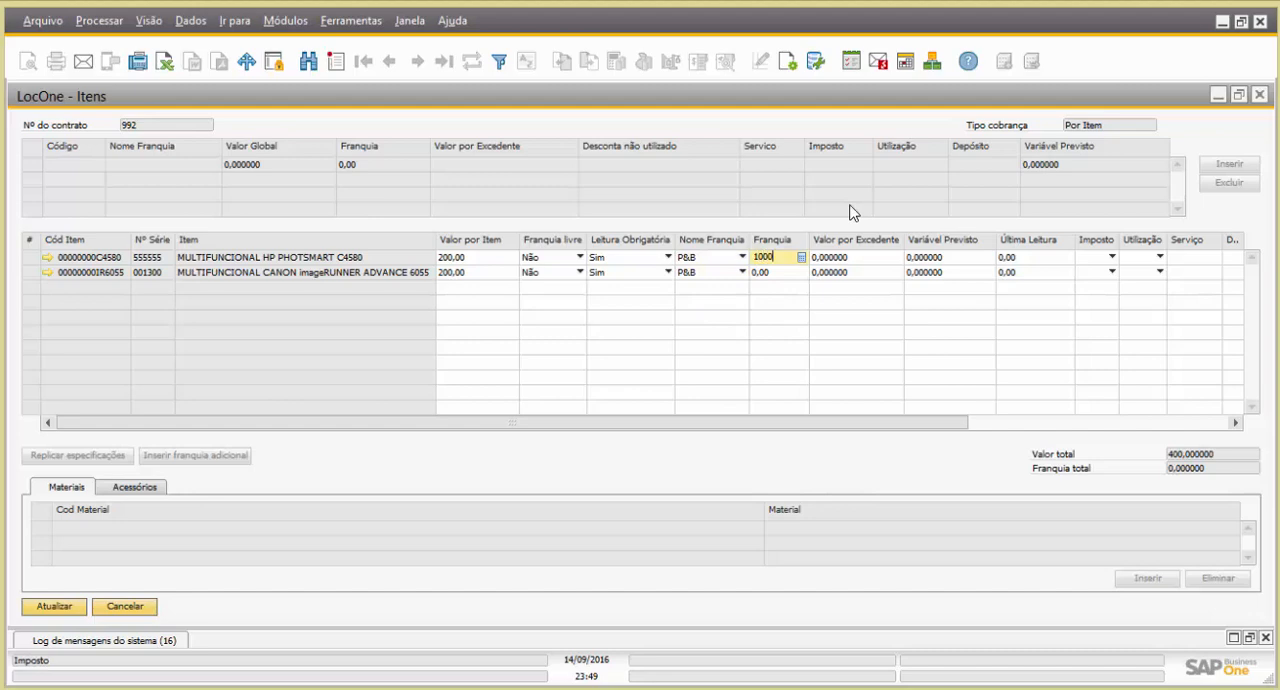
{"action": "left_click", "coordinate": [795, 271]}
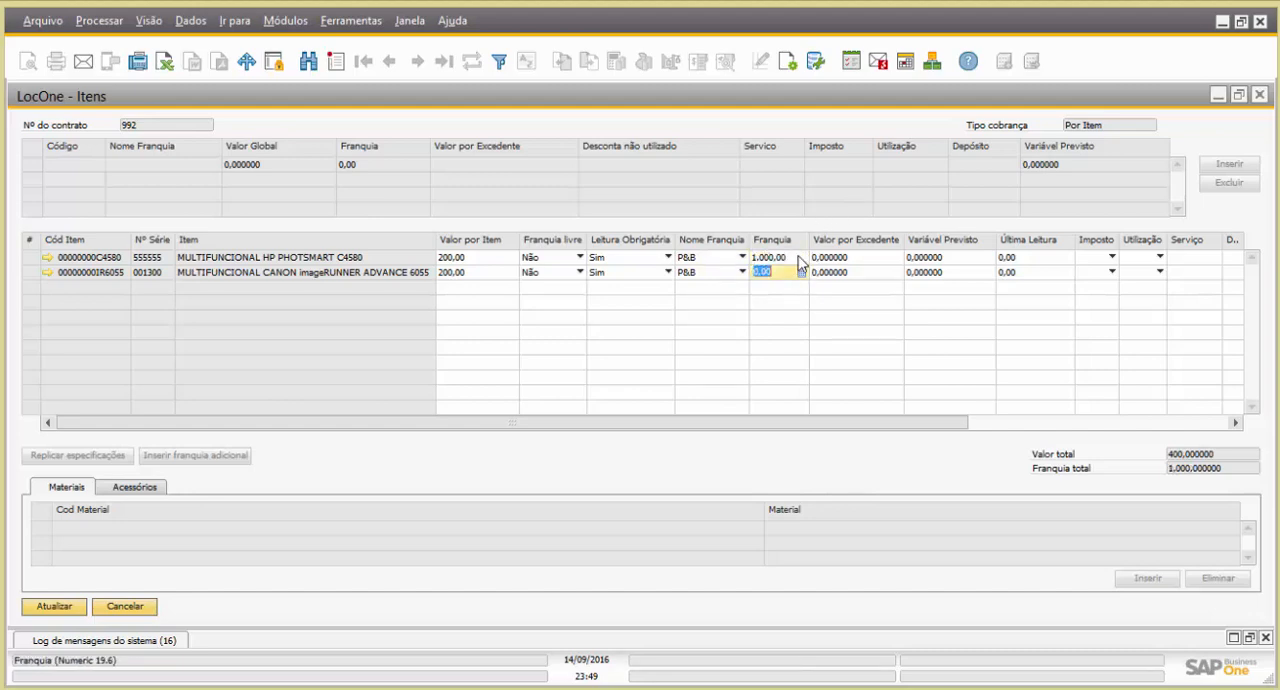
{"action": "type", "text": "1000"}
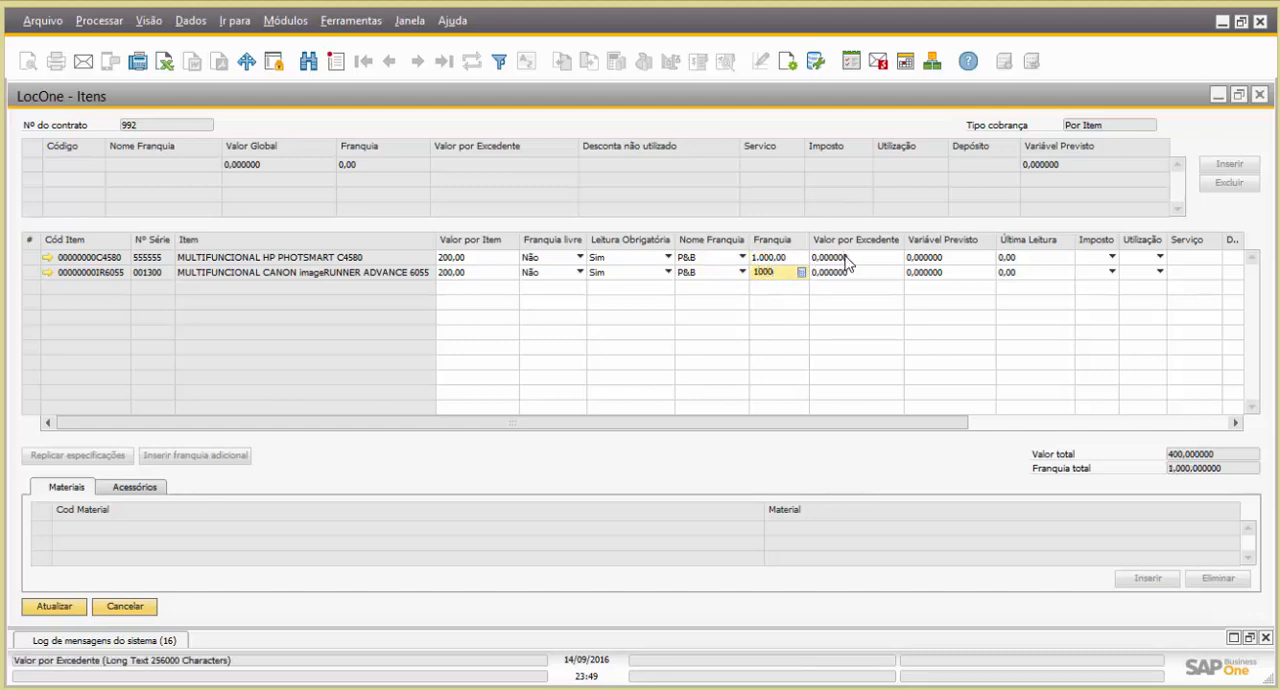
{"action": "left_click", "coordinate": [855, 257]}
{"action": "type", "text": "0,10"}
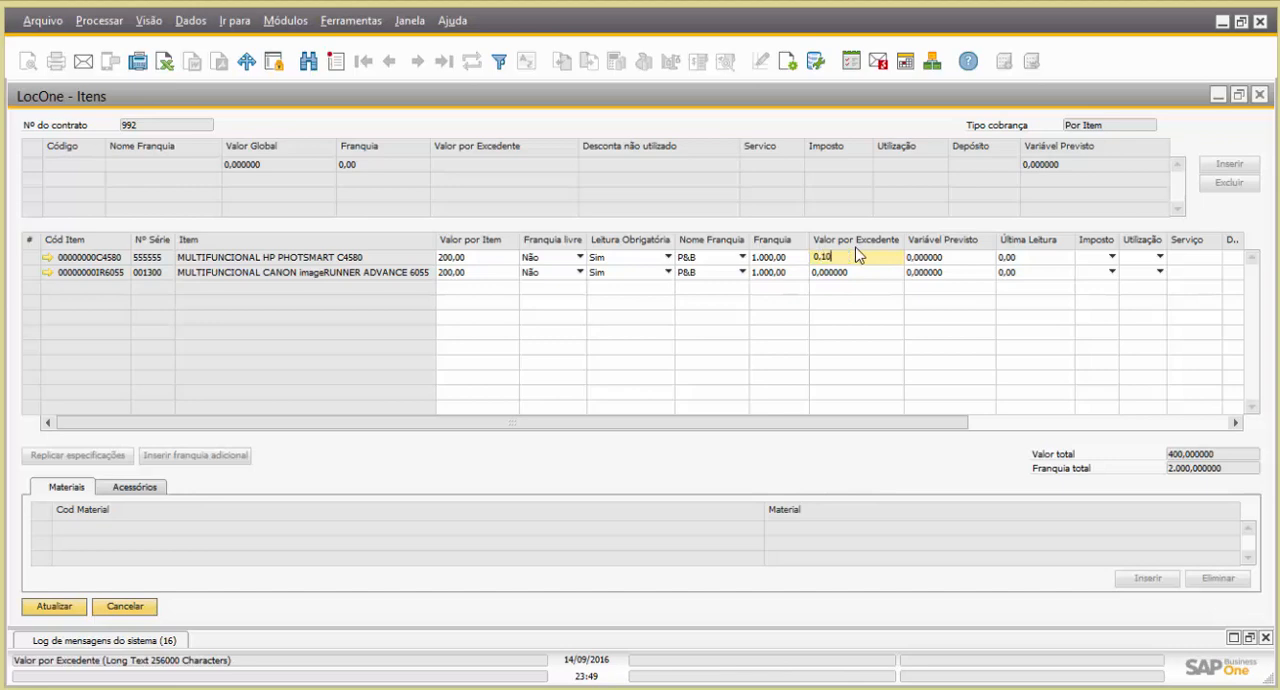
{"action": "left_click", "coordinate": [860, 272]}
{"action": "type", "text": "0,10"}
Set the expected variable amount (Variável Previsto) to 300 for both contract items
{"action": "left_click", "coordinate": [965, 258]}
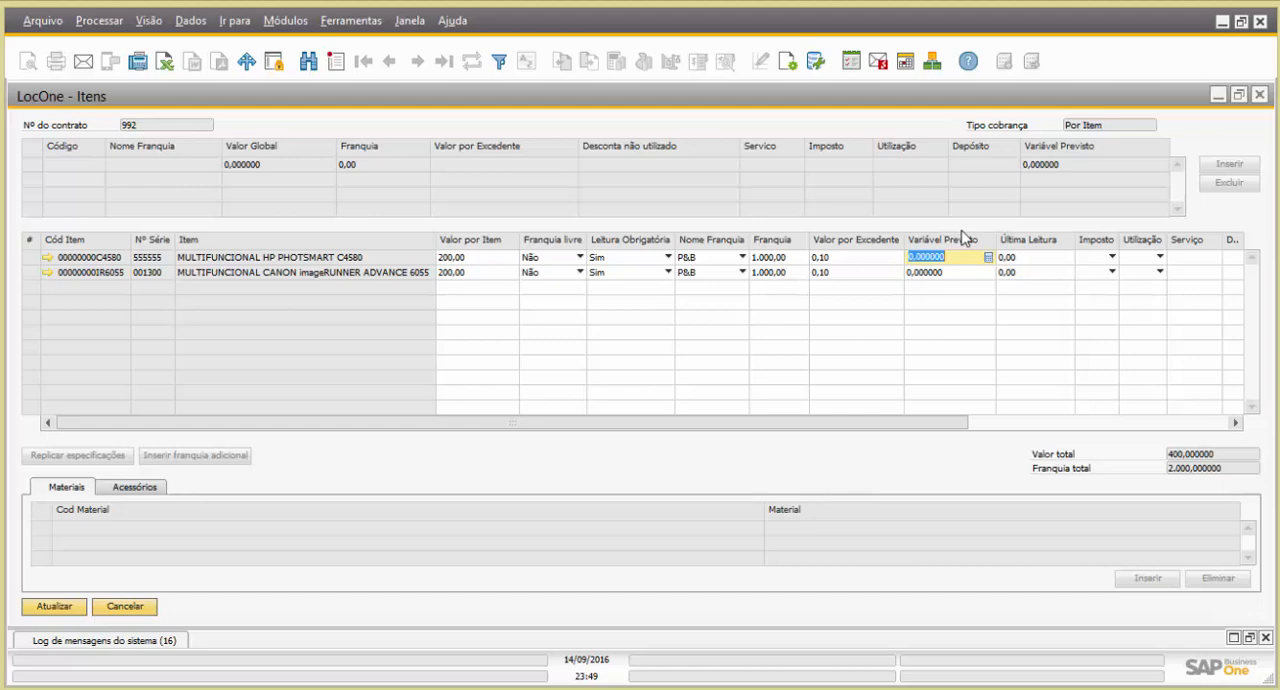
{"action": "type", "text": "300"}
{"action": "left_click", "coordinate": [955, 270]}
{"action": "type", "text": "3"}
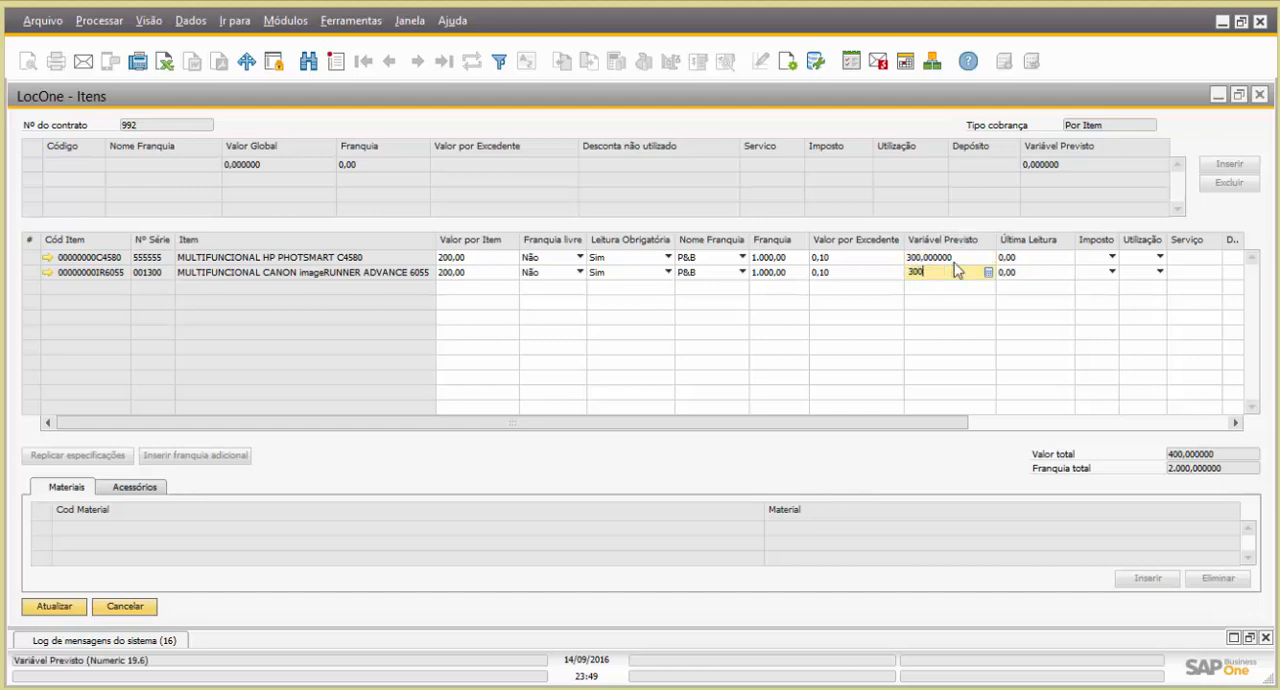
{"action": "type", "text": "00"}
{"action": "left_click", "coordinate": [974, 258]}
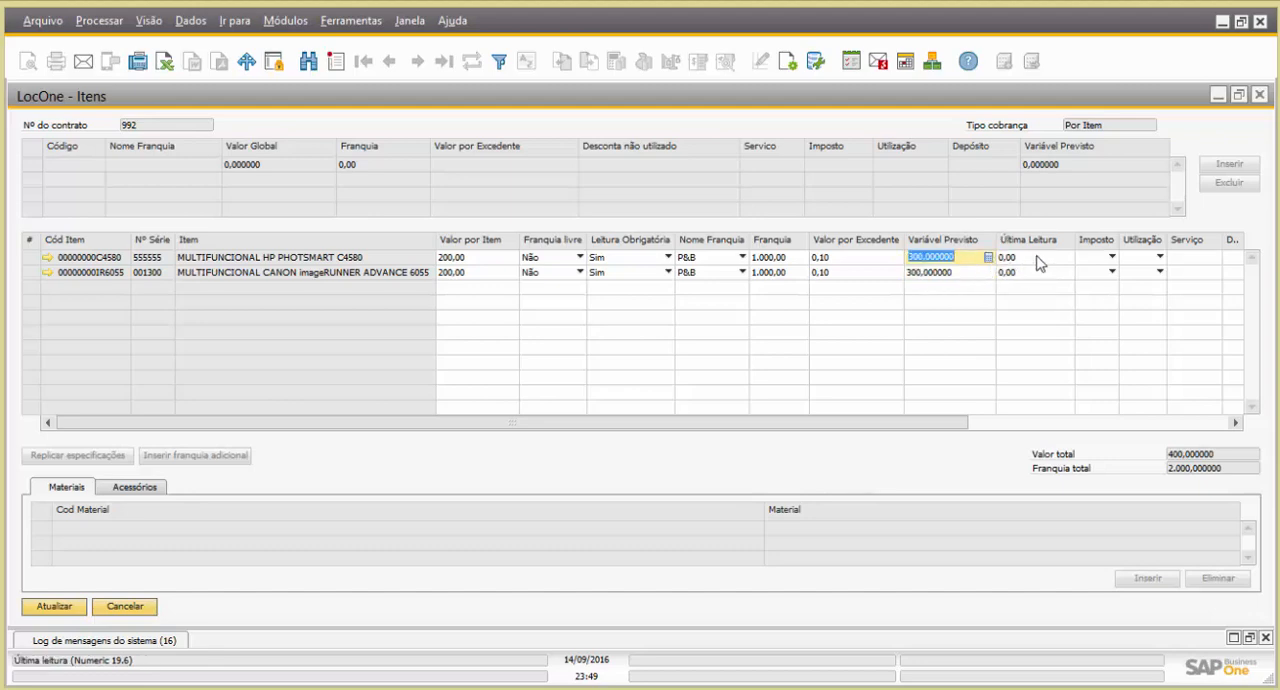
Enter the last meter readings (Última Leitura): 1.500 for the HP Photosmart and 1.000 for the Canon imageRUNNER
{"action": "left_click", "coordinate": [1035, 260]}
{"action": "left_click", "coordinate": [1032, 274]}
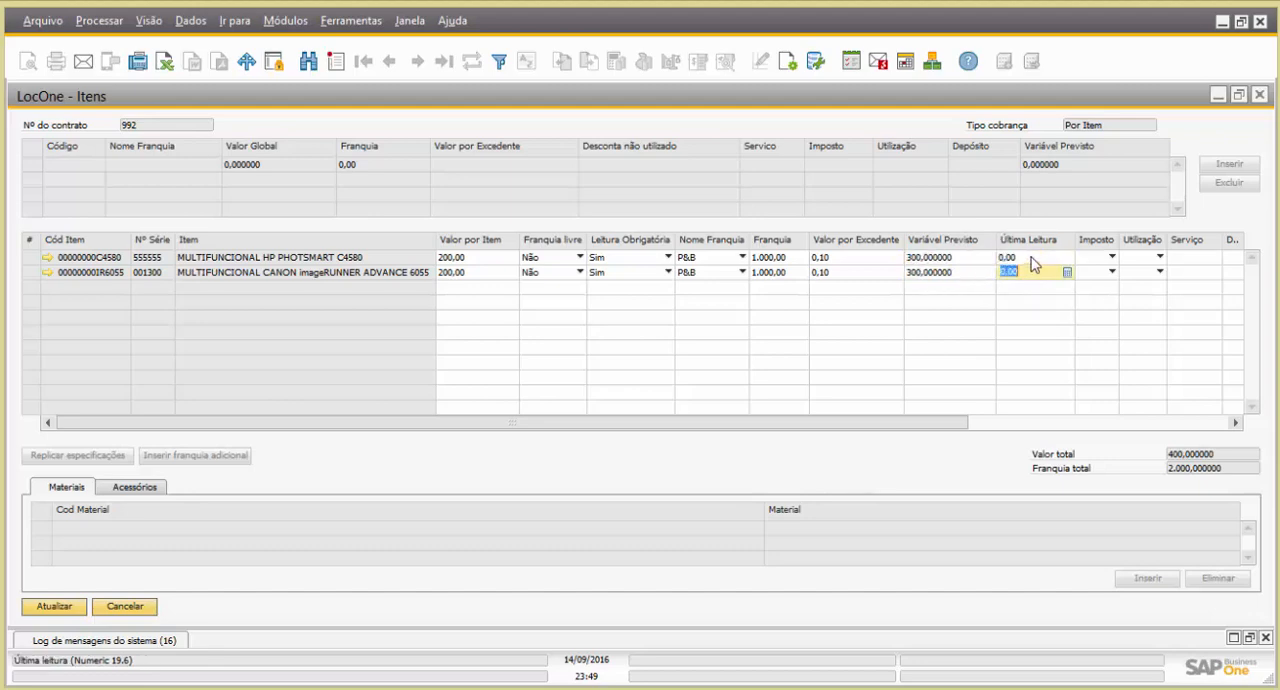
{"action": "left_click", "coordinate": [1032, 258]}
{"action": "type", "text": "1.500"}
{"action": "left_click", "coordinate": [1021, 273]}
{"action": "type", "text": "1000"}
{"action": "left_click", "coordinate": [1045, 258]}
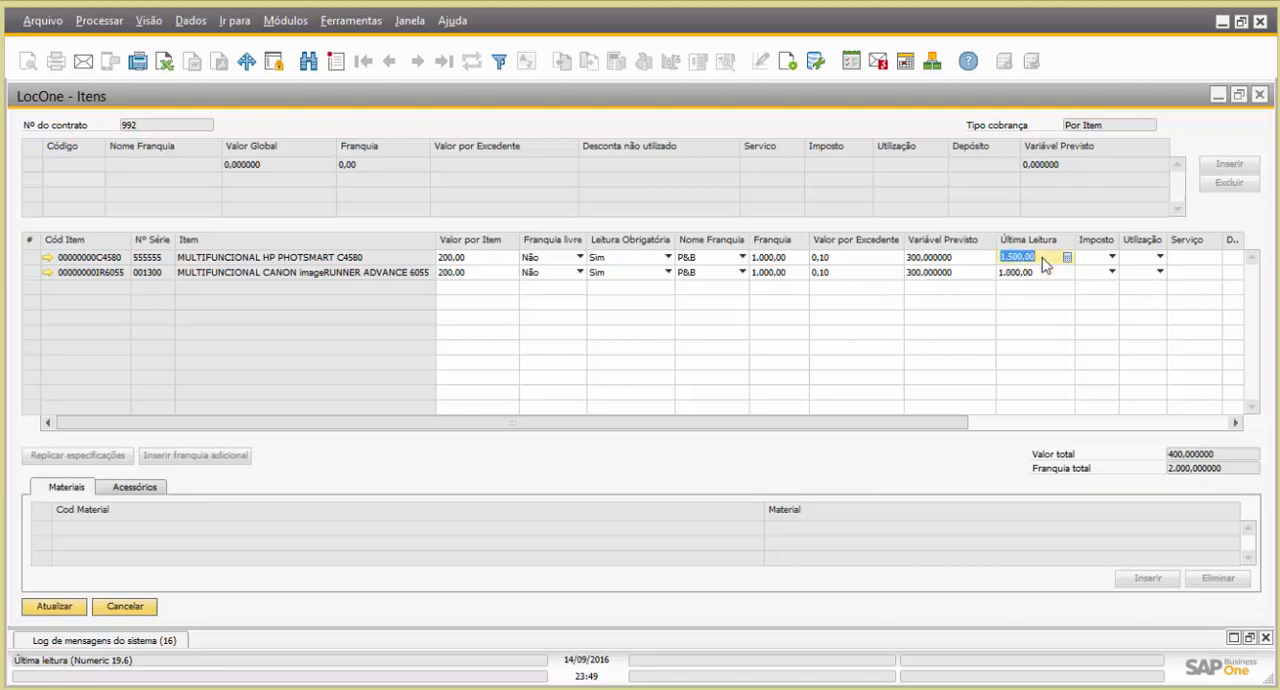
Assign the DEMONSTR tax code (Imposto) to both contract items
{"action": "left_click", "coordinate": [1110, 258]}
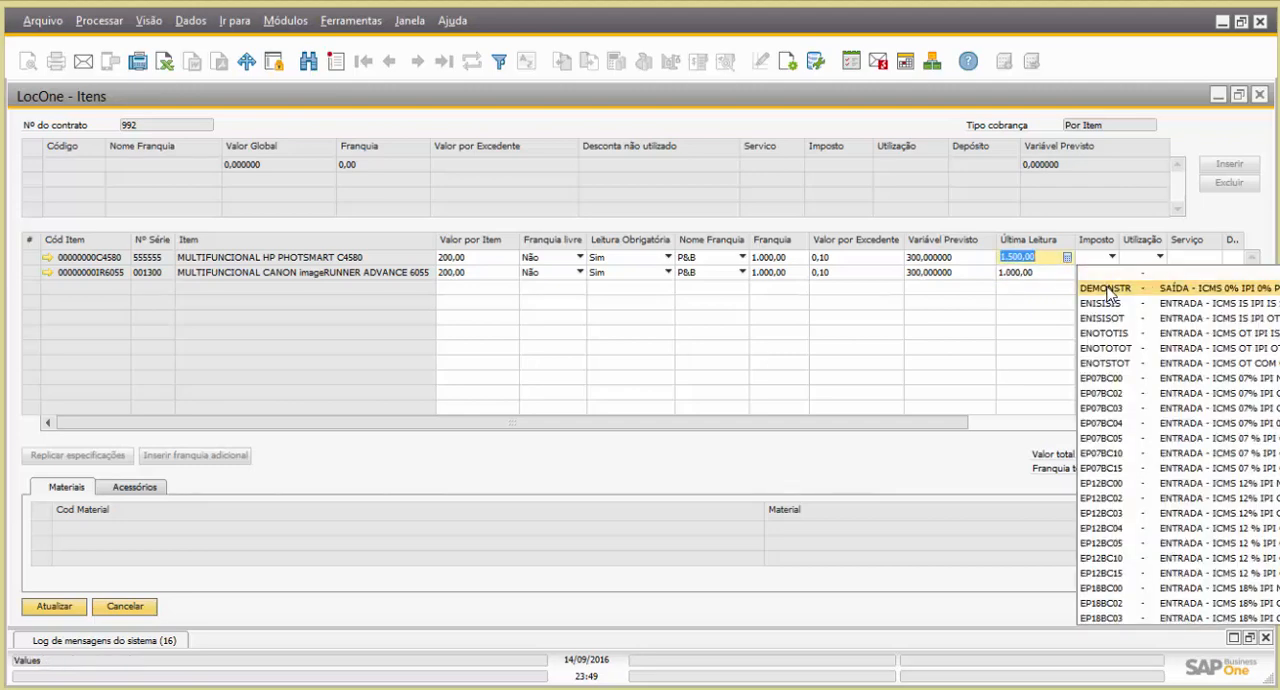
{"action": "left_click", "coordinate": [1108, 288]}
{"action": "left_click", "coordinate": [1109, 273]}
{"action": "left_click", "coordinate": [1108, 301]}
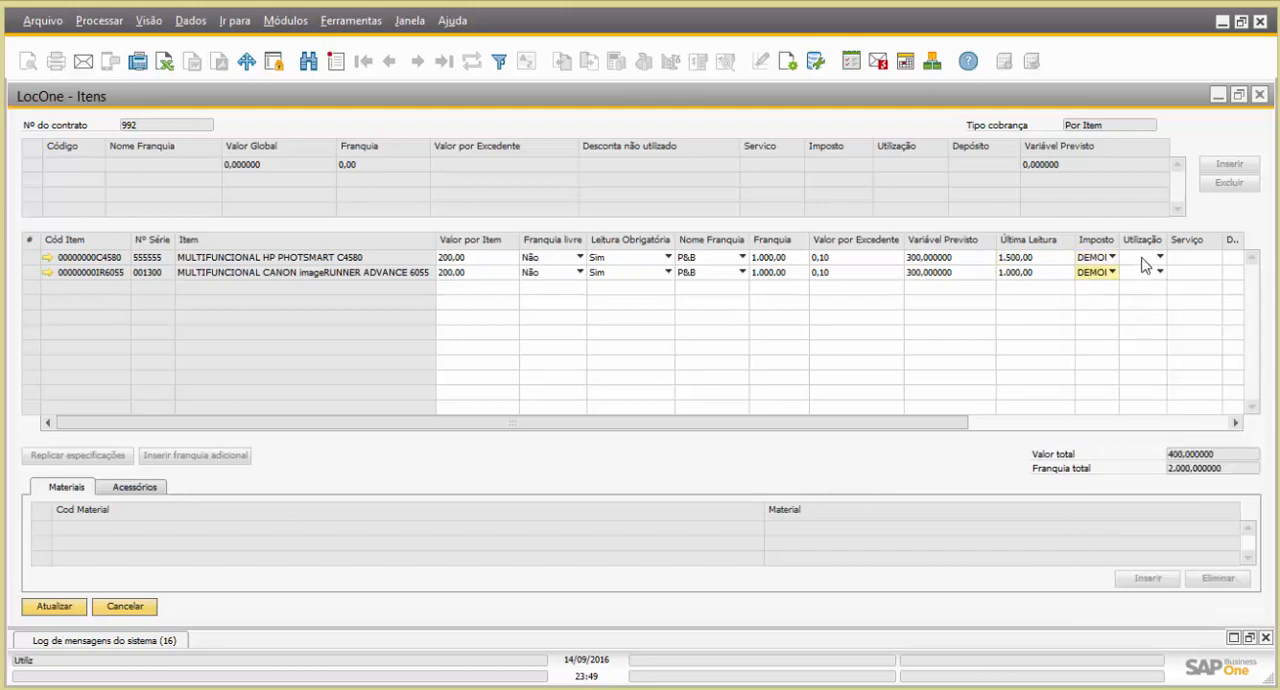
Set the usage (Utilização) of both contract items to Venda Locação
{"action": "left_click", "coordinate": [1146, 262]}
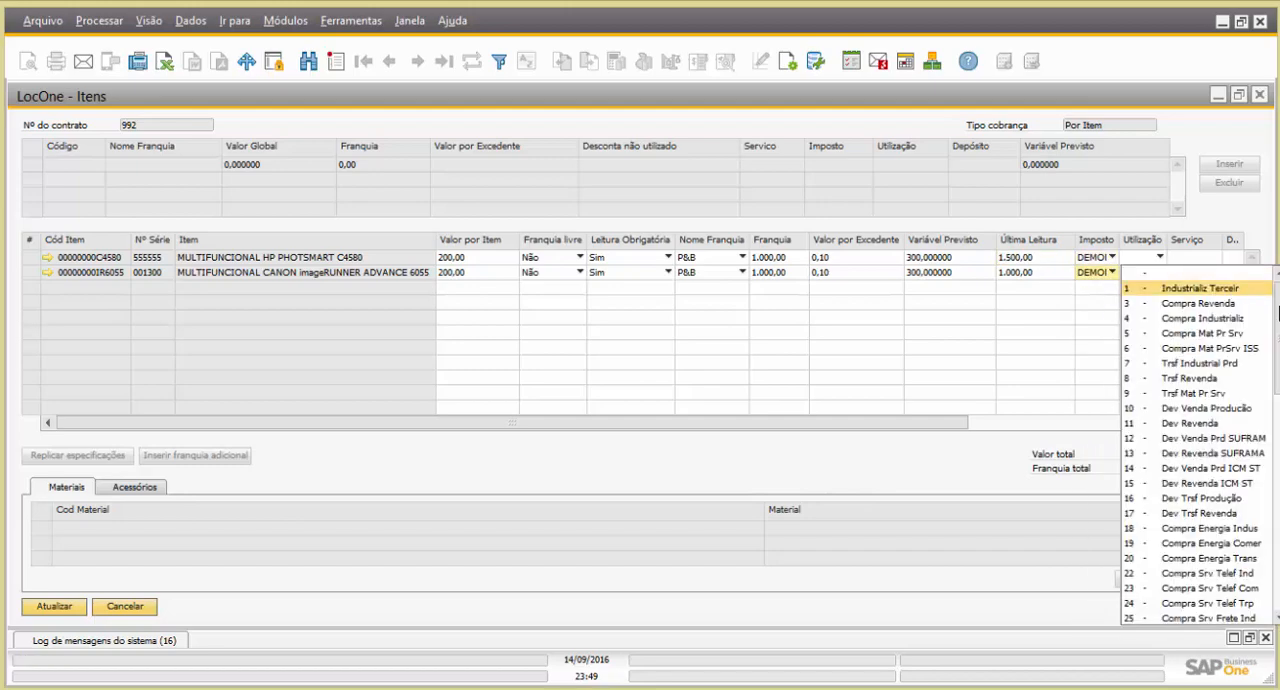
{"action": "scroll", "coordinate": [1200, 440], "scroll_direction": "down", "scroll_amount": 5}
{"action": "scroll", "coordinate": [1277, 484], "scroll_direction": "down", "scroll_amount": 8}
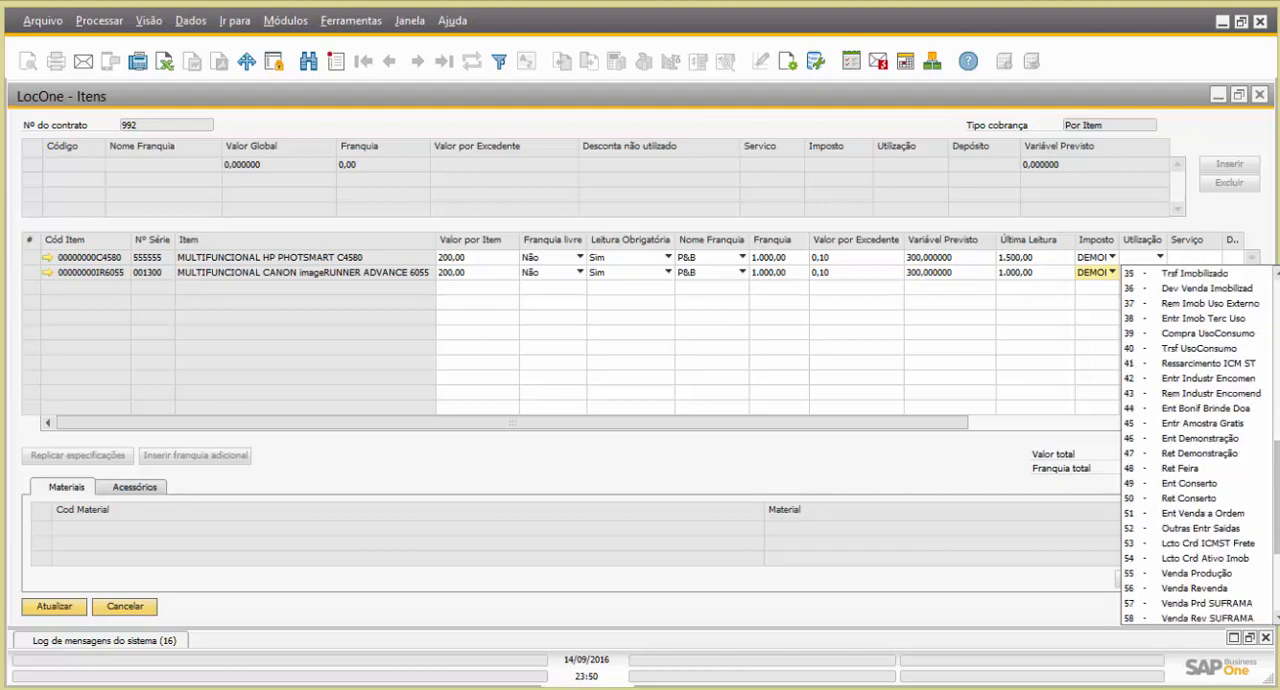
{"action": "scroll", "coordinate": [1277, 484], "scroll_direction": "down", "scroll_amount": 3}
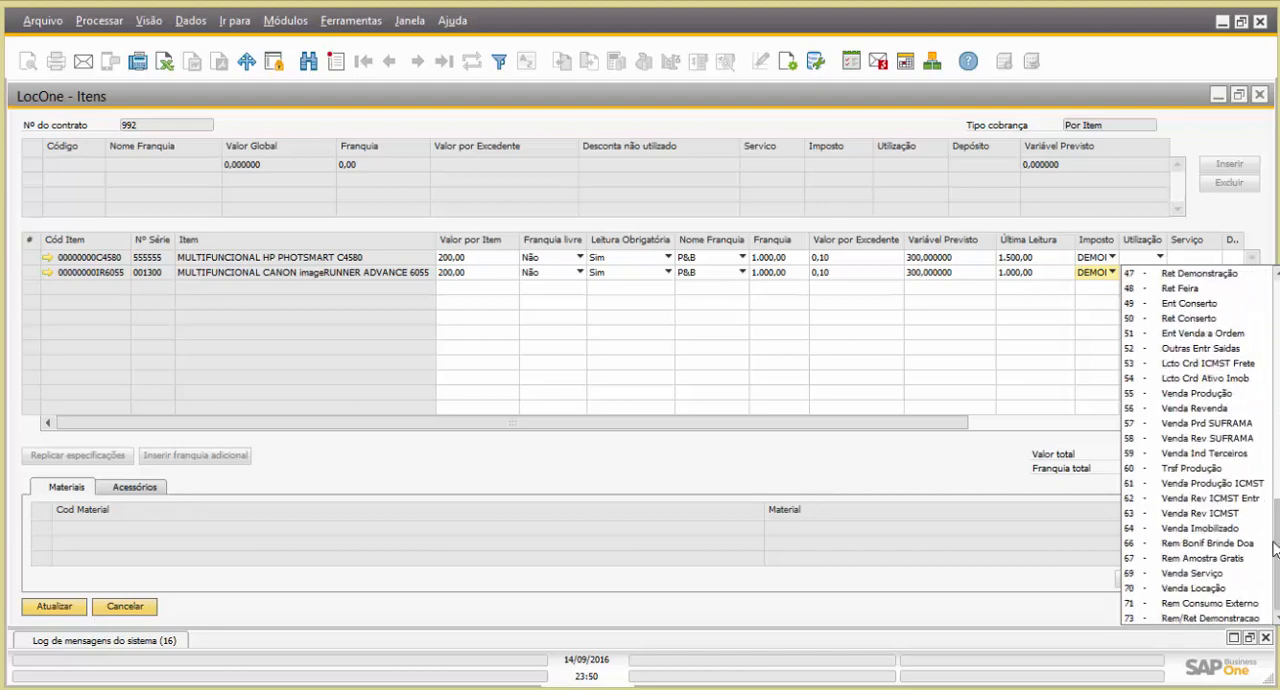
{"action": "left_click", "coordinate": [1195, 588]}
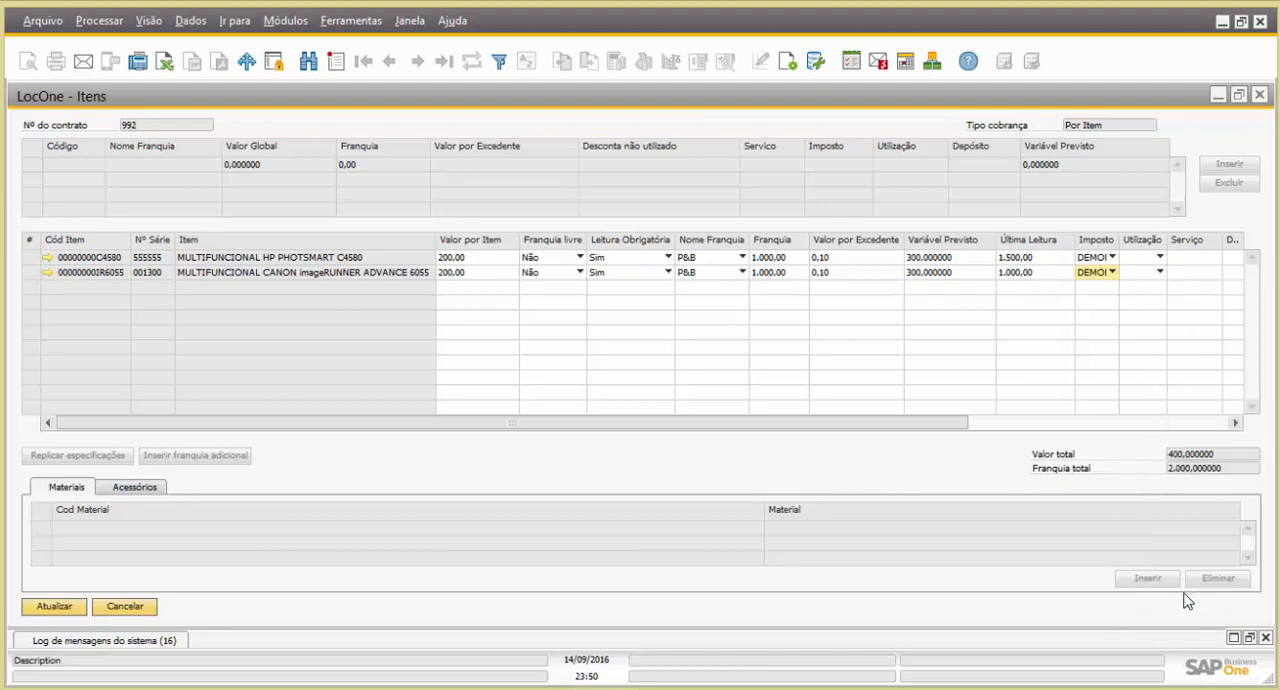
{"action": "left_click", "coordinate": [1160, 272]}
{"action": "scroll", "coordinate": [1272, 352], "scroll_direction": "down", "scroll_amount": 16}
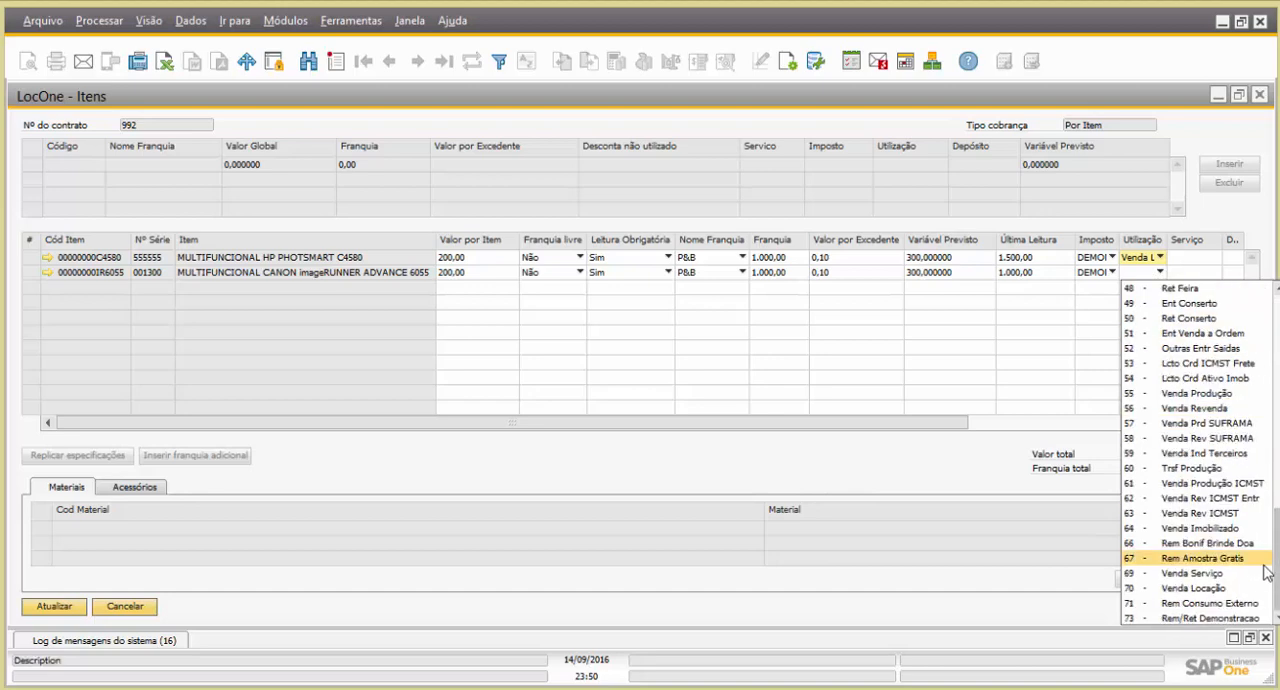
{"action": "left_click", "coordinate": [1205, 589]}
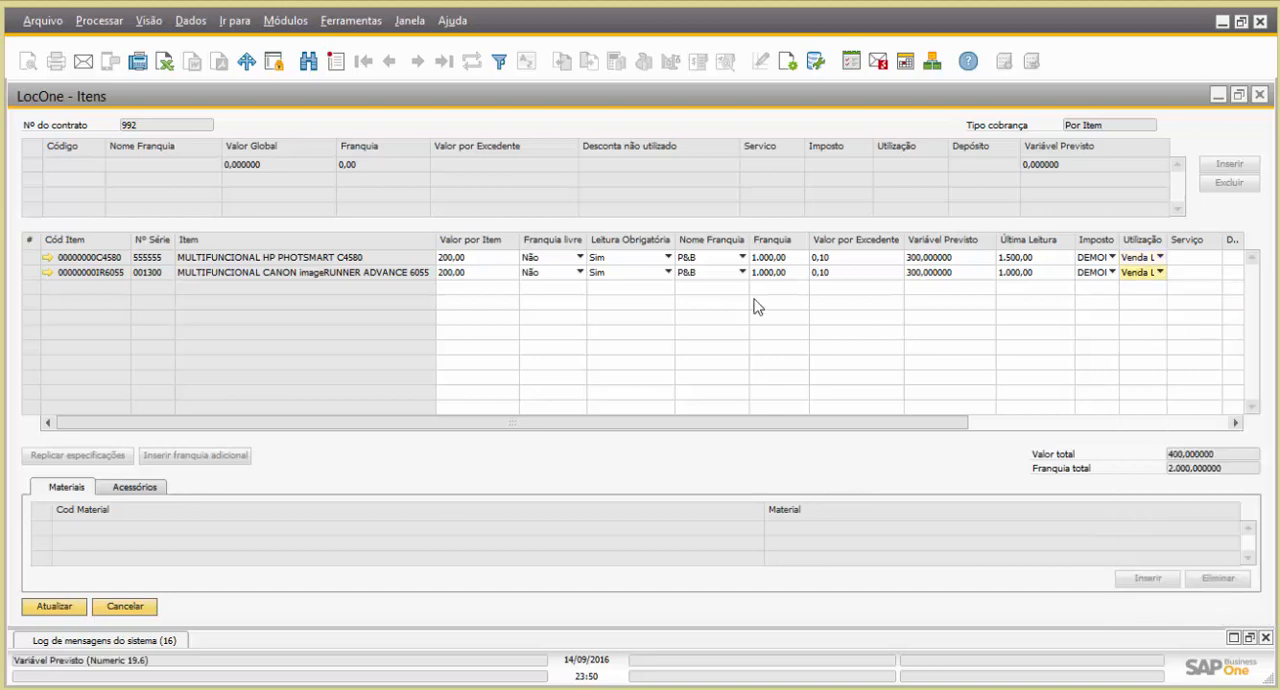
Assign service item SP000002, Serviços de Impressao e Gestao de Documentos, to the HP Photosmart row by searching for "servico"
{"action": "left_click", "coordinate": [33, 262]}
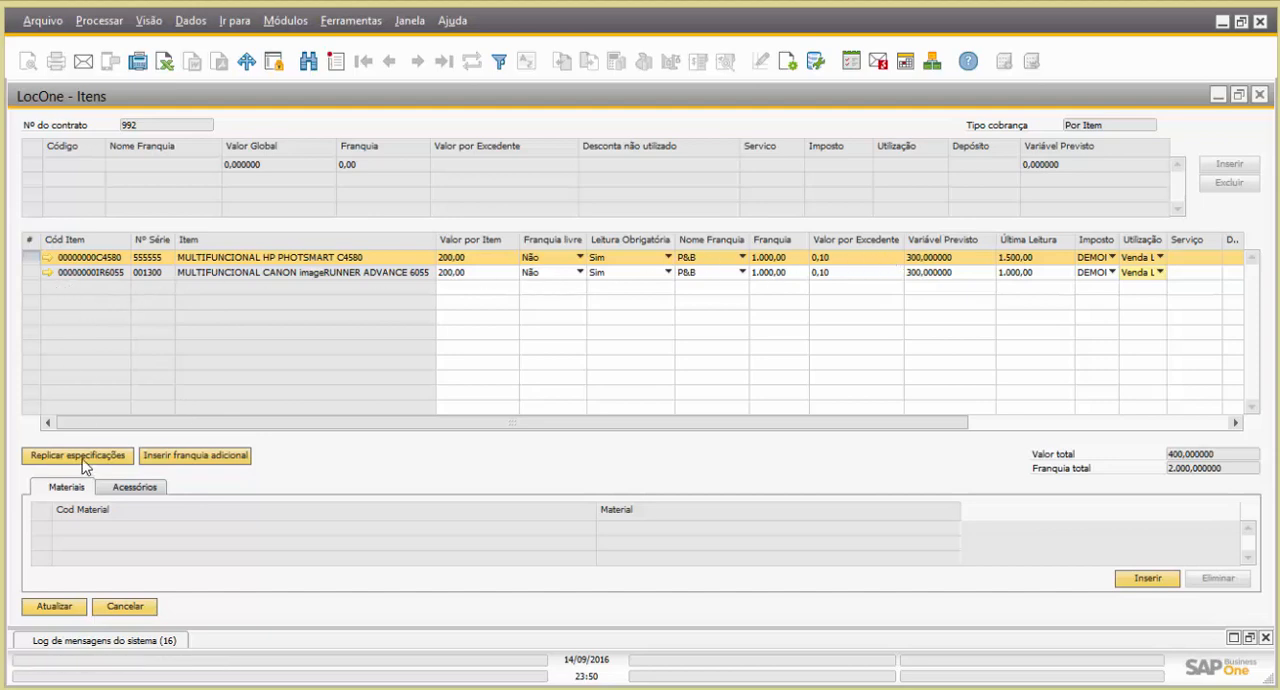
{"action": "left_click_drag", "start_coordinate": [534, 424], "coordinate": [890, 424]}
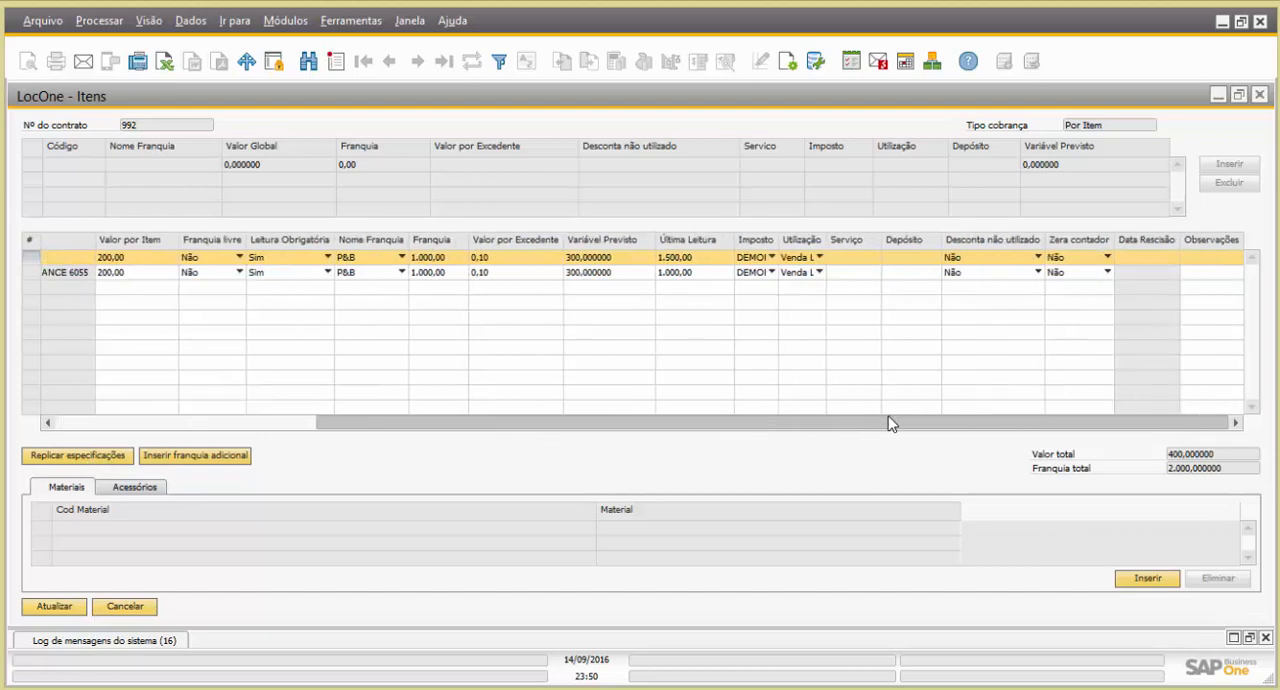
{"action": "left_click", "coordinate": [863, 259]}
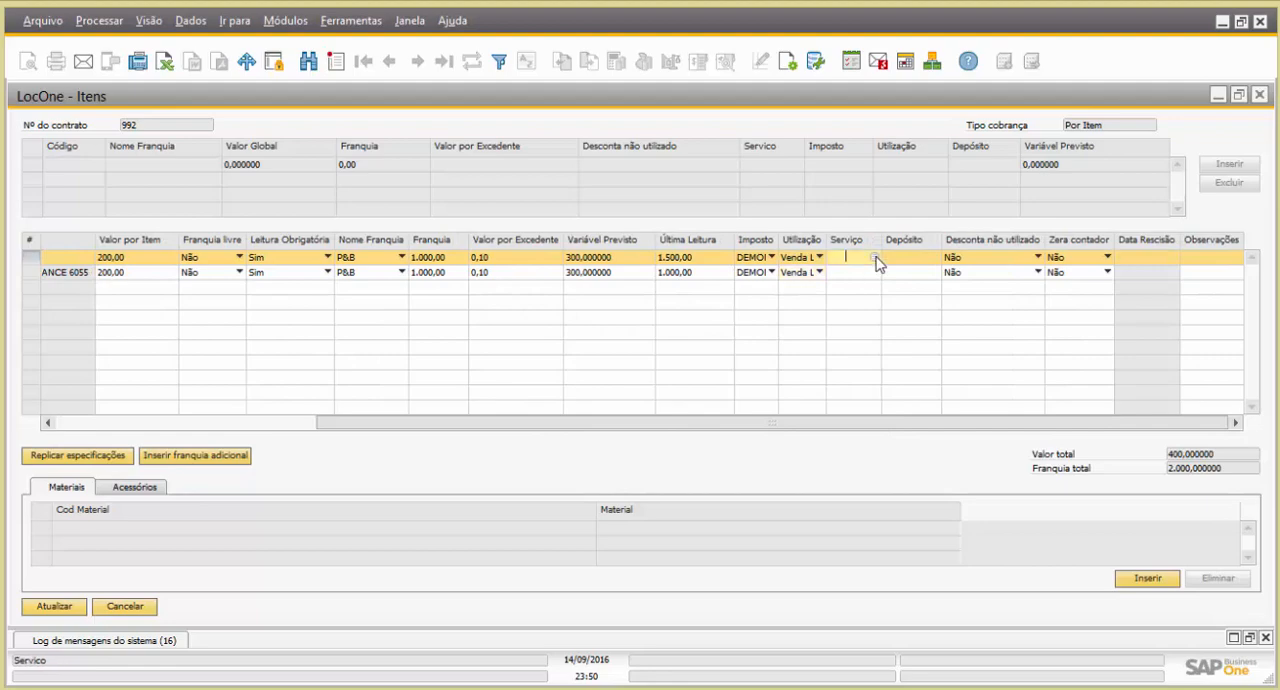
{"action": "left_click", "coordinate": [876, 258]}
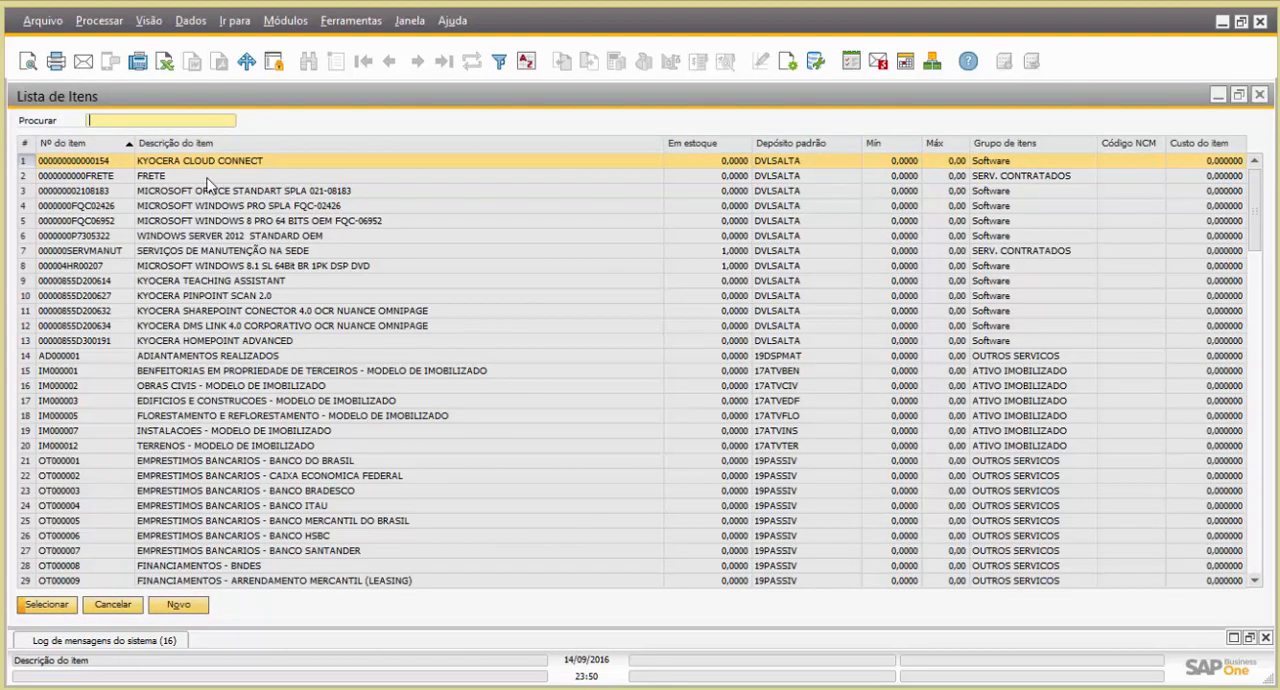
{"action": "left_click", "coordinate": [164, 118]}
{"action": "type", "text": "ser"}
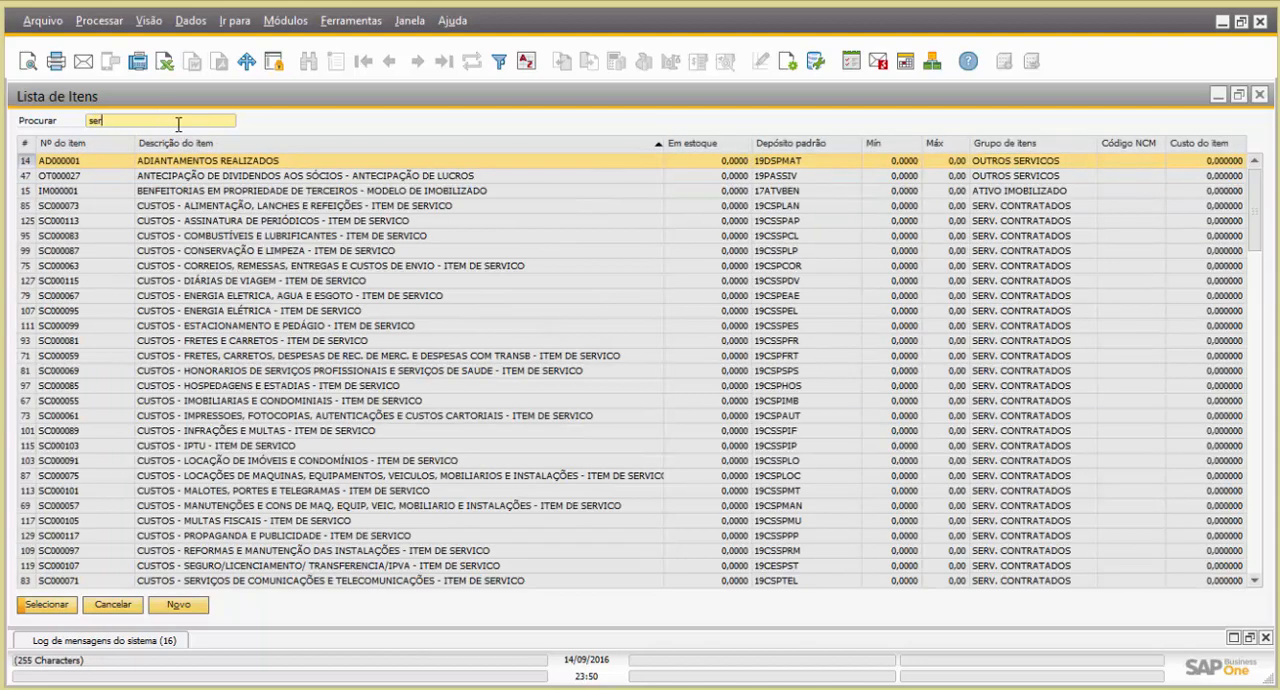
{"action": "type", "text": "vico"}
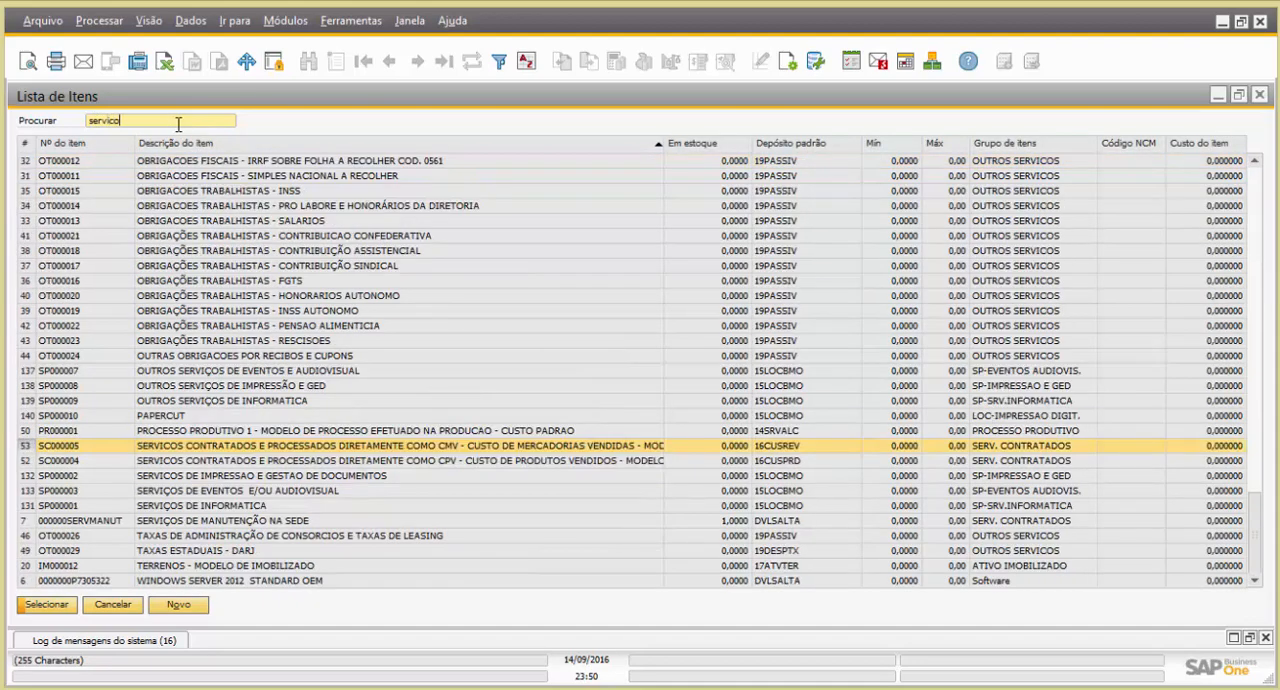
{"action": "left_click", "coordinate": [222, 477]}
{"action": "double_click", "coordinate": [222, 478]}
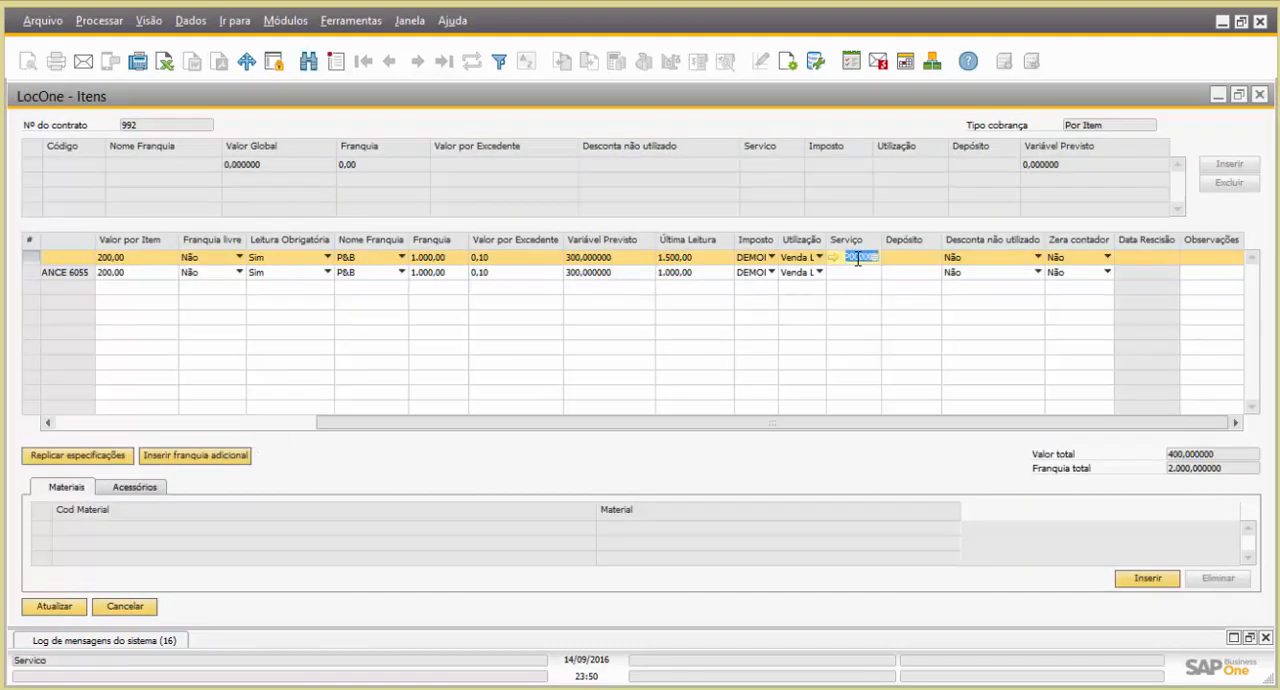
Set the warehouse (Depósito) of the HP Photosmart row to 11EMBEXP
{"action": "left_click", "coordinate": [905, 257]}
{"action": "left_click", "coordinate": [932, 258]}
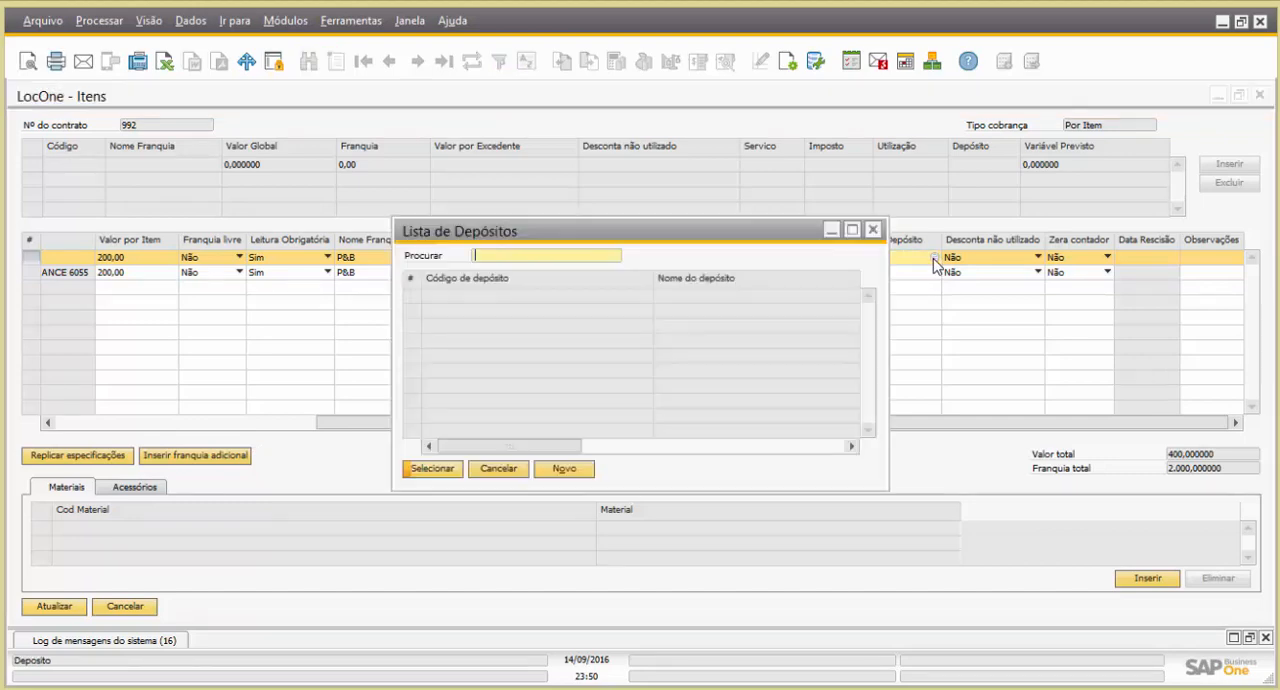
{"action": "double_click", "coordinate": [473, 297]}
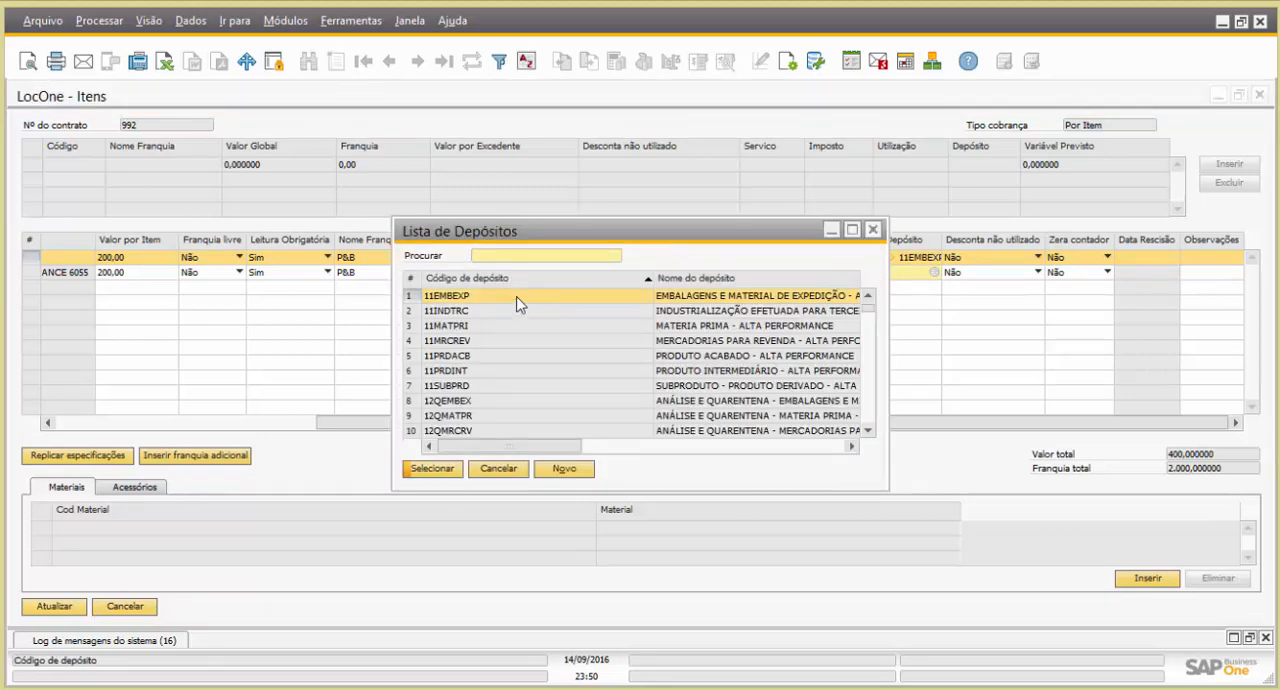
Set the warehouse (Depósito) of the Canon imageRUNNER row to 11EMBEXP
{"action": "double_click", "coordinate": [518, 298]}
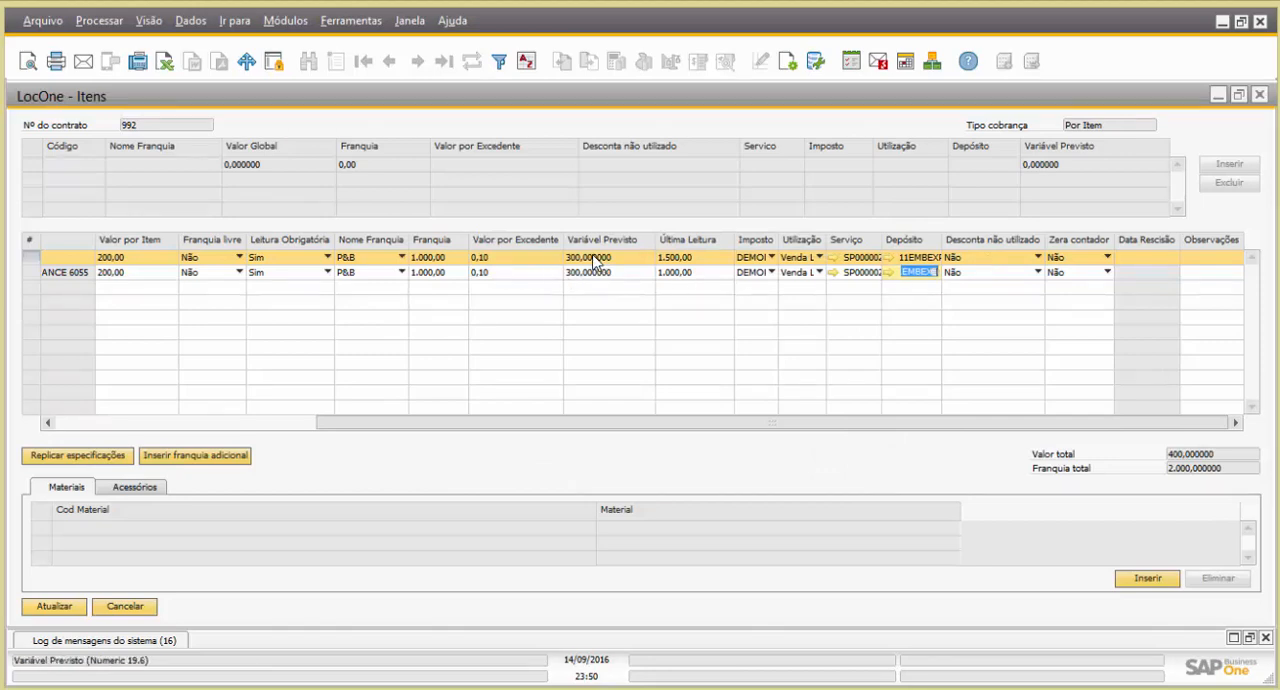
{"action": "left_click", "coordinate": [446, 257]}
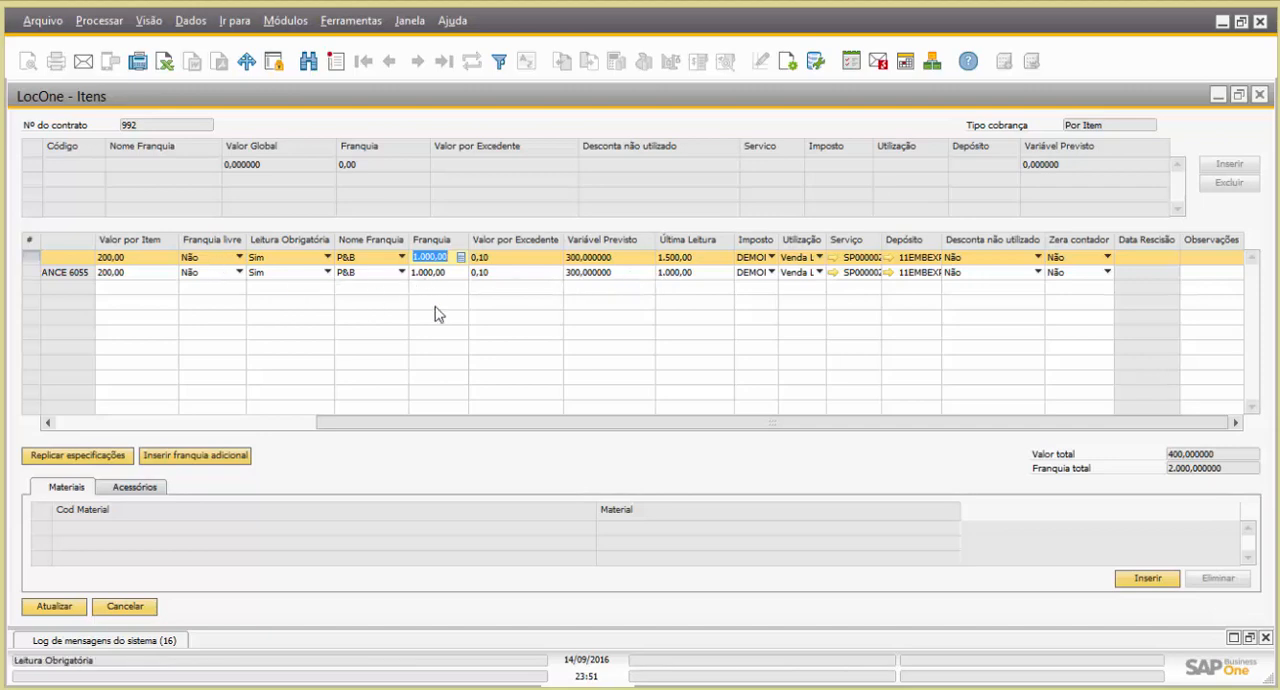
{"action": "left_click_drag", "start_coordinate": [674, 423], "coordinate": [857, 434]}
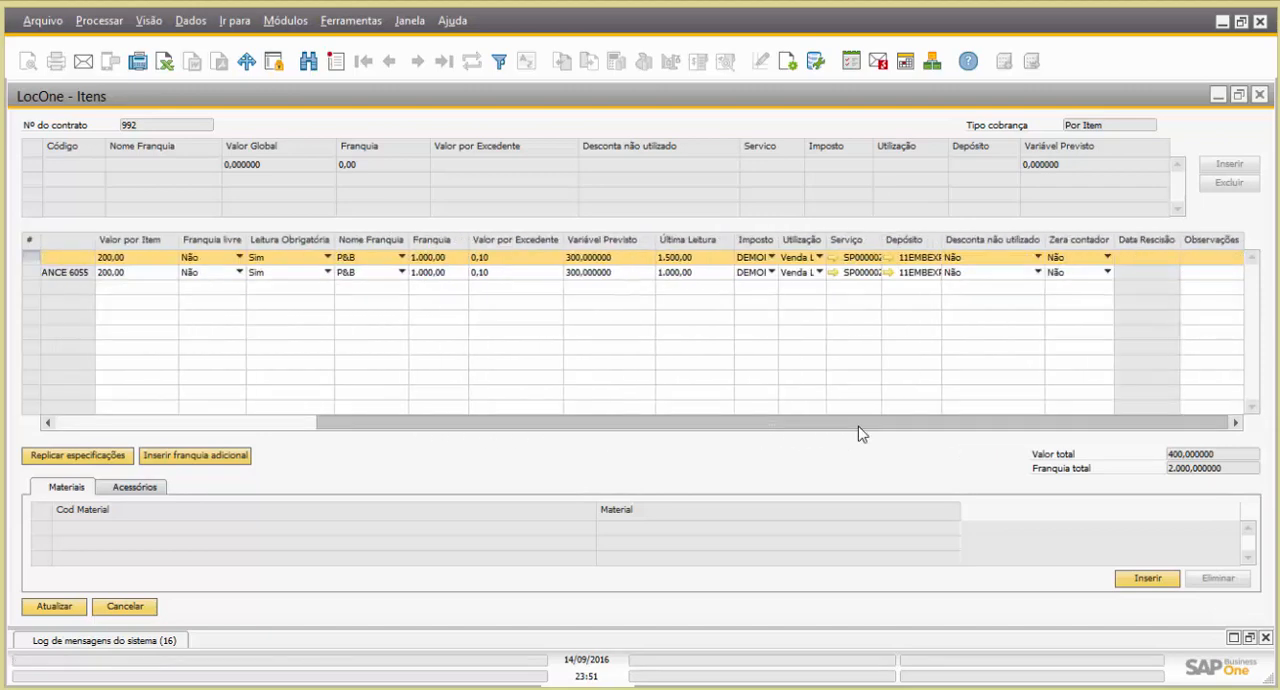
Enter the observations "Maquina da secretaria" for the HP Photosmart row and "Maquina da diretoria" for the Canon row
{"action": "left_click", "coordinate": [1193, 257]}
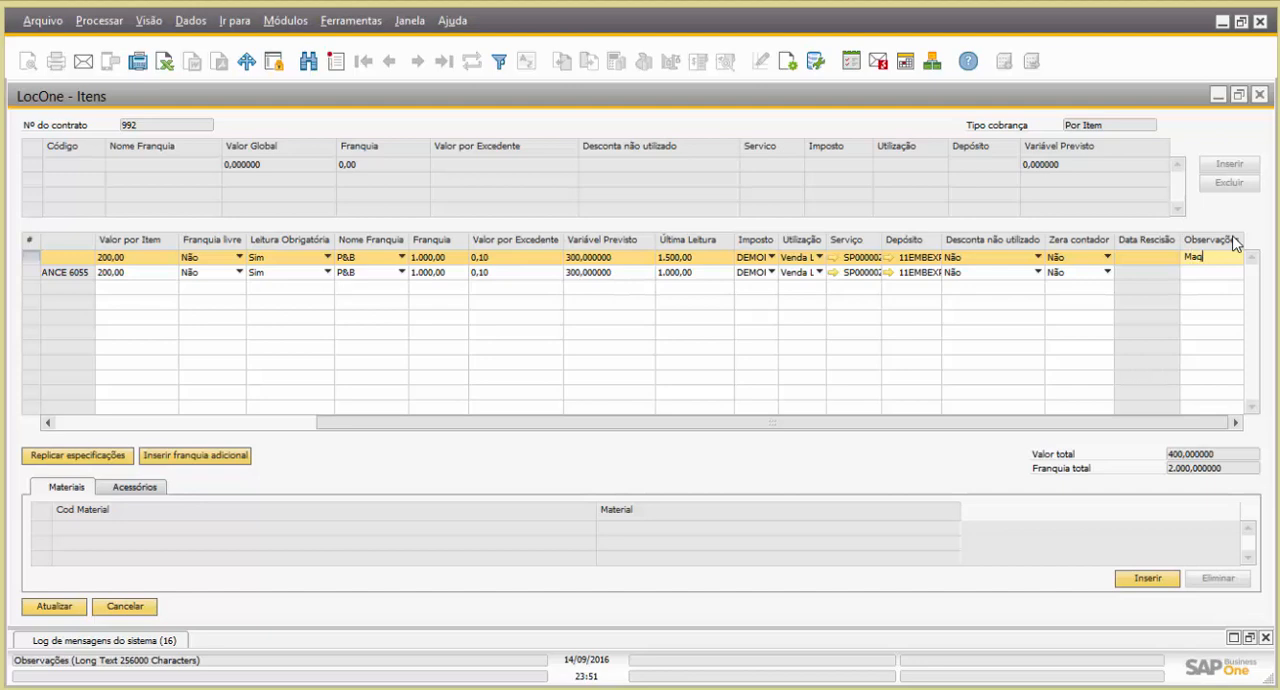
{"action": "type", "text": "secretaria"}
{"action": "left_click", "coordinate": [1214, 274]}
{"action": "type", "text": "Ma"}
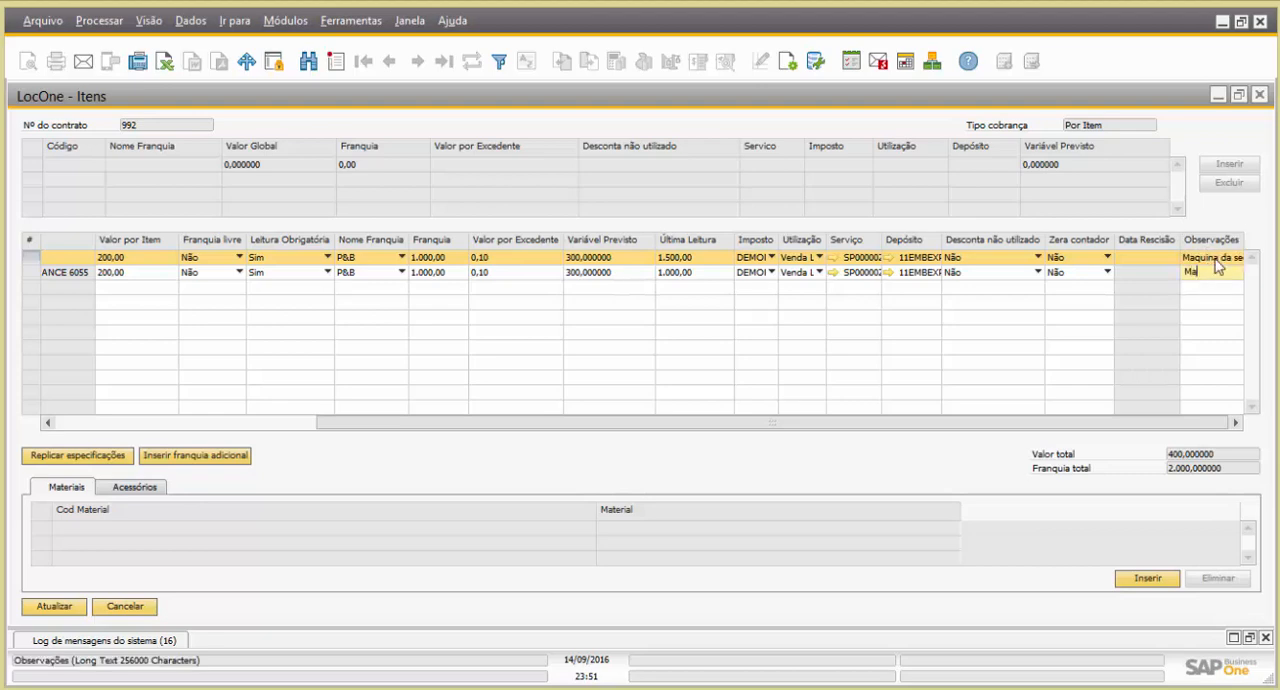
{"action": "type", "text": "quina da dis"}
{"action": "key", "text": "BackSpace"}
{"action": "type", "text": "iretoria"}
{"action": "key", "text": "Tab"}
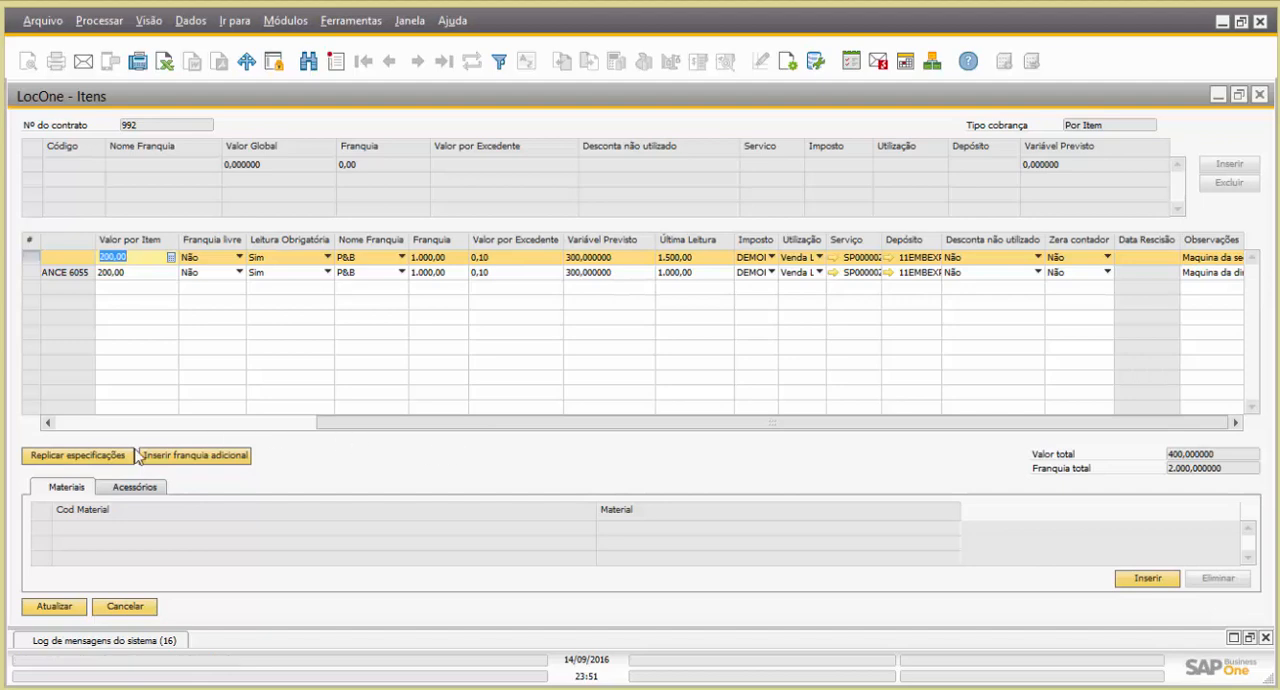
Add the accessory PLACA DE REDE 3COM - 3C905-TX to the Canon imageRUNNER item by searching item descriptions for "placa"
{"action": "left_click_drag", "start_coordinate": [331, 423], "coordinate": [72, 427]}
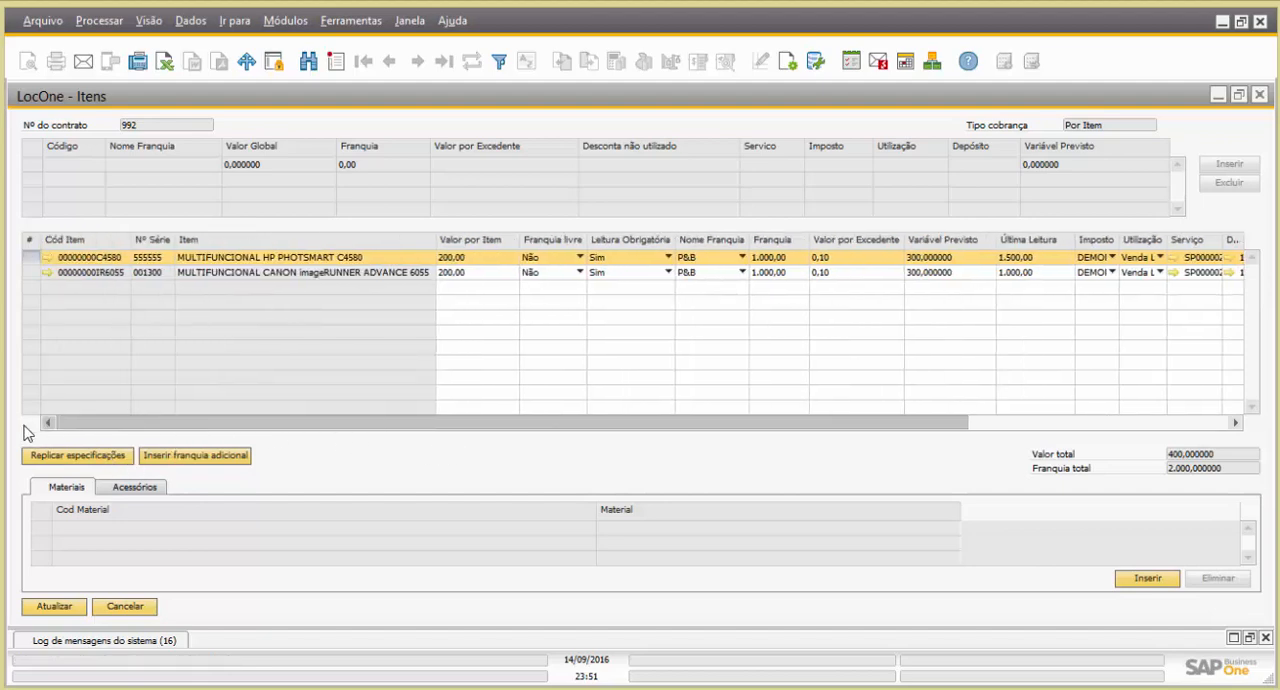
{"action": "left_click", "coordinate": [448, 273]}
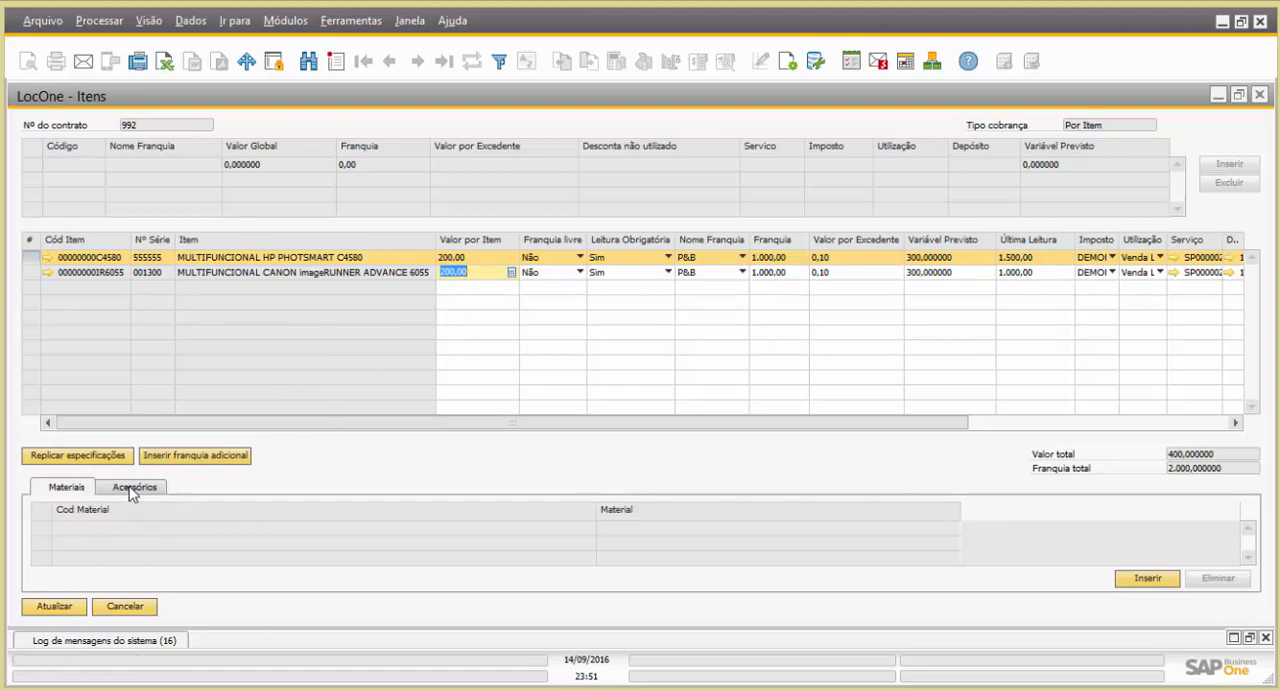
{"action": "left_click", "coordinate": [30, 268]}
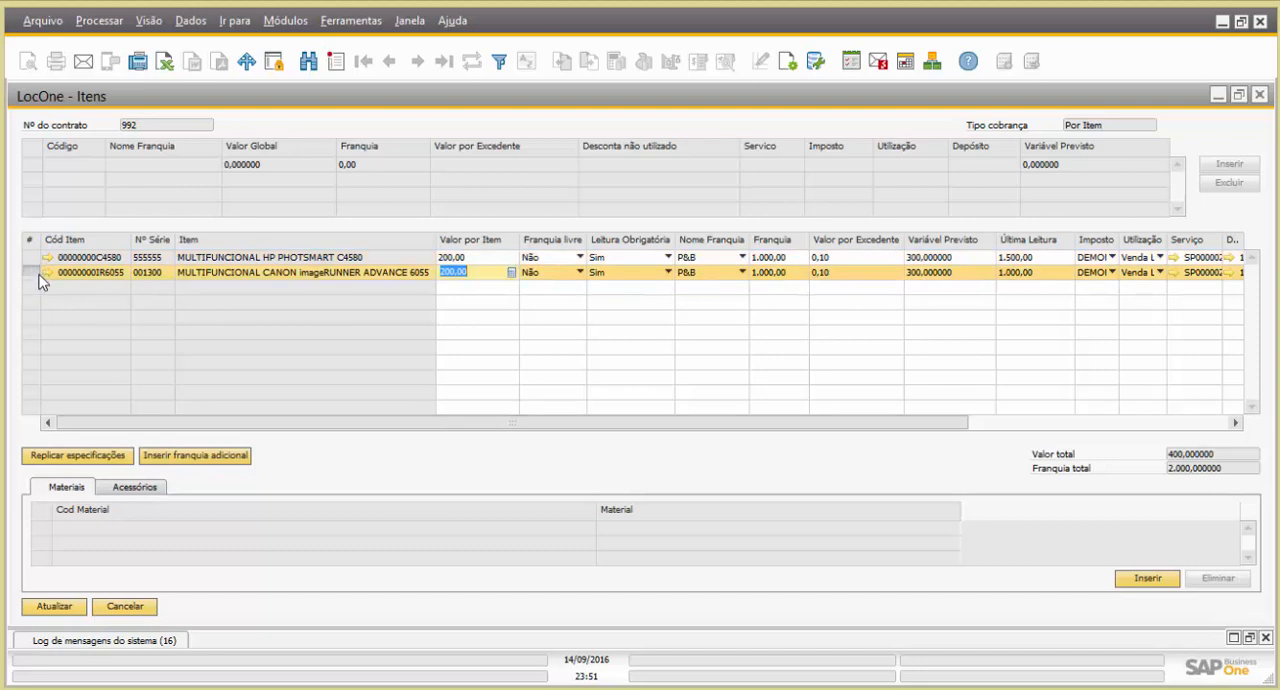
{"action": "left_click", "coordinate": [142, 488]}
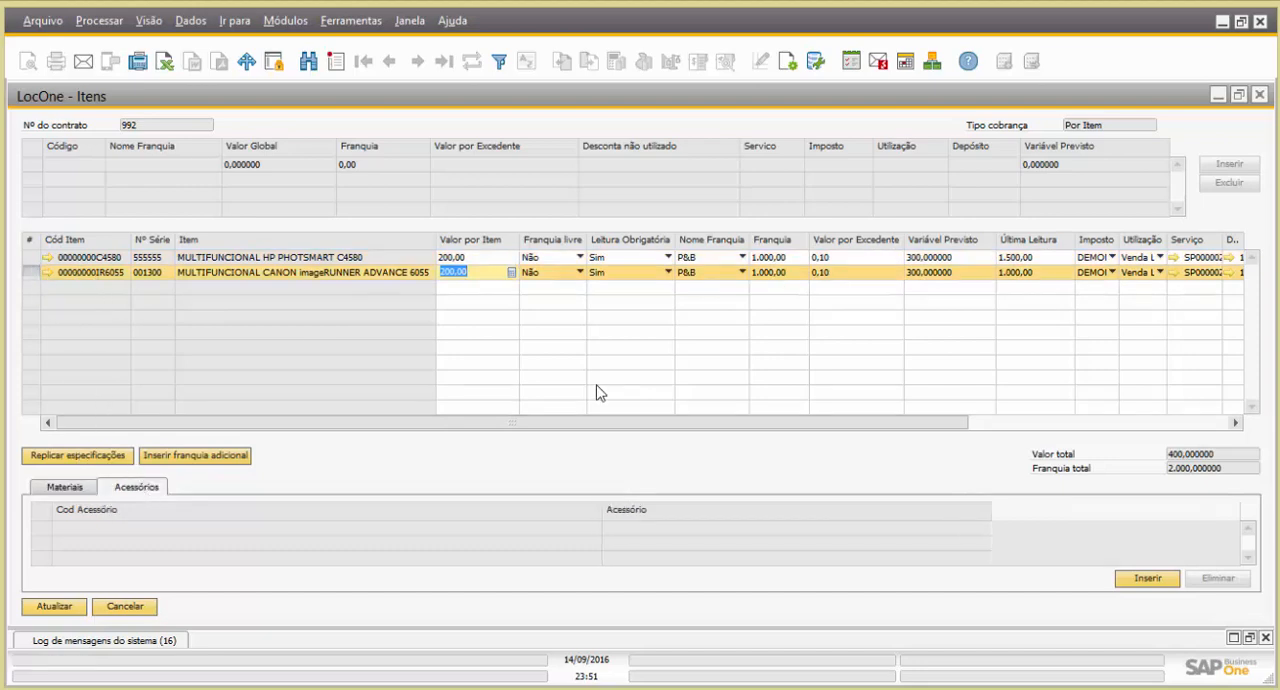
{"action": "left_click", "coordinate": [1148, 579]}
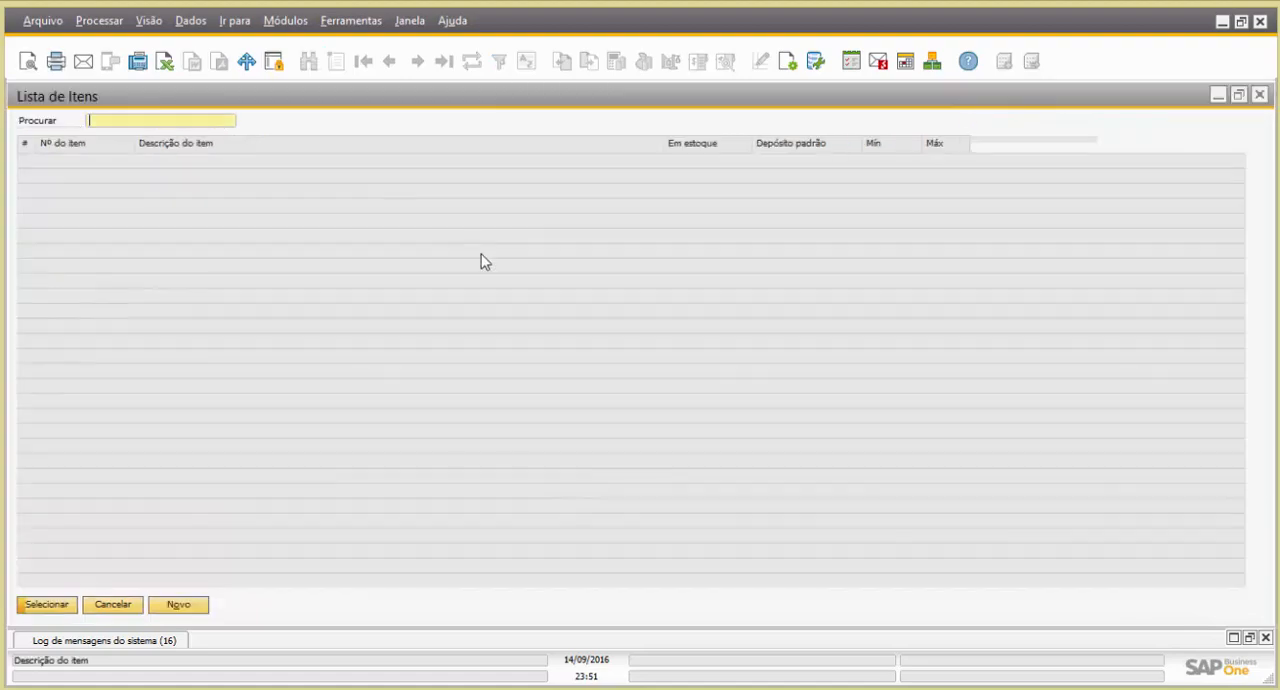
{"action": "double_click", "coordinate": [263, 142]}
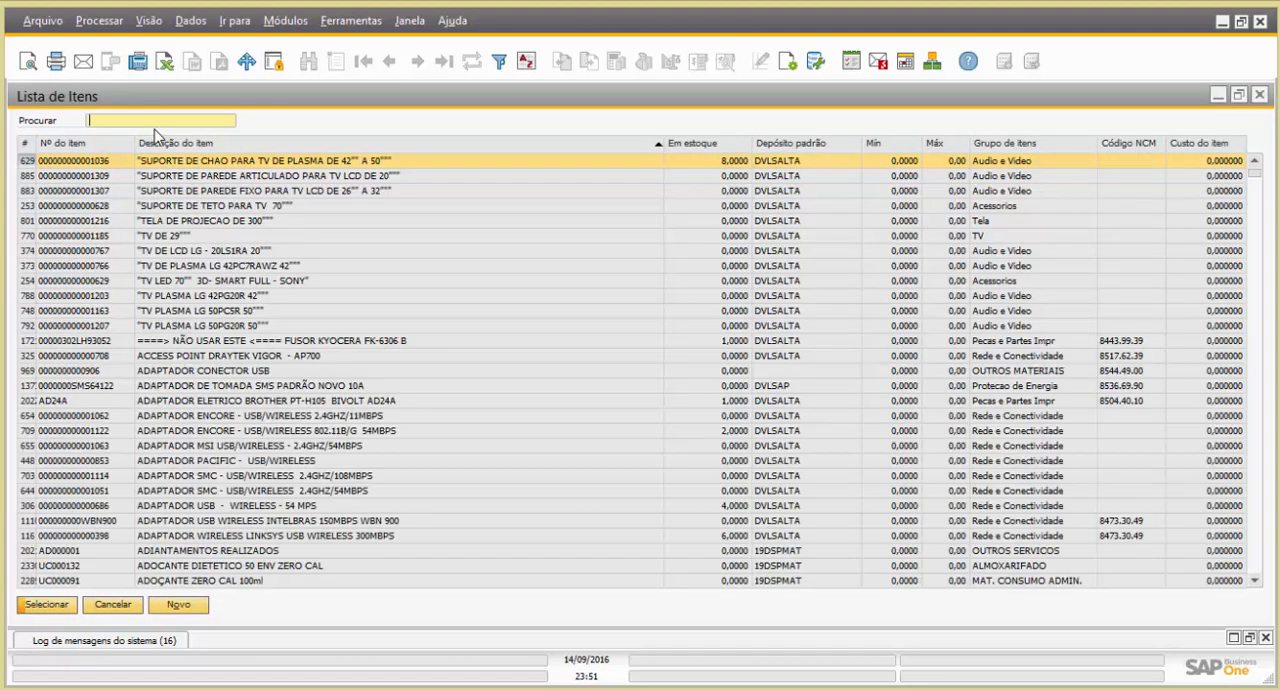
{"action": "type", "text": "placa"}
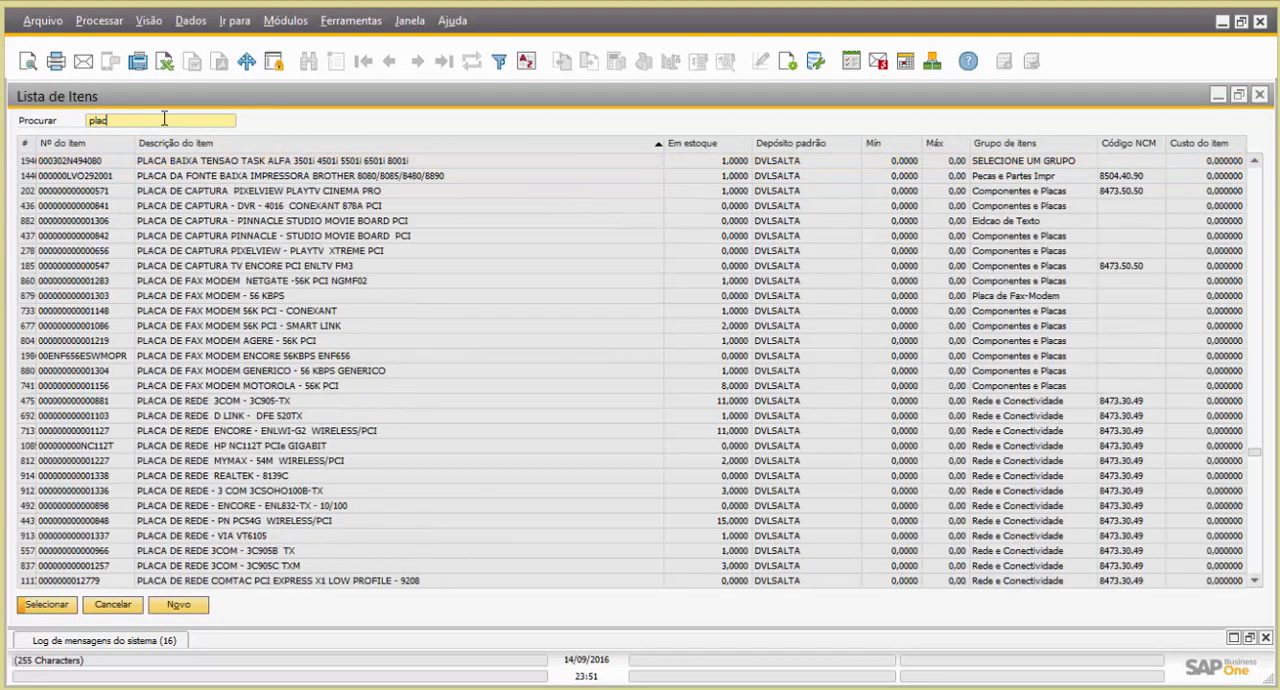
{"action": "left_click", "coordinate": [240, 400]}
{"action": "double_click", "coordinate": [240, 400]}
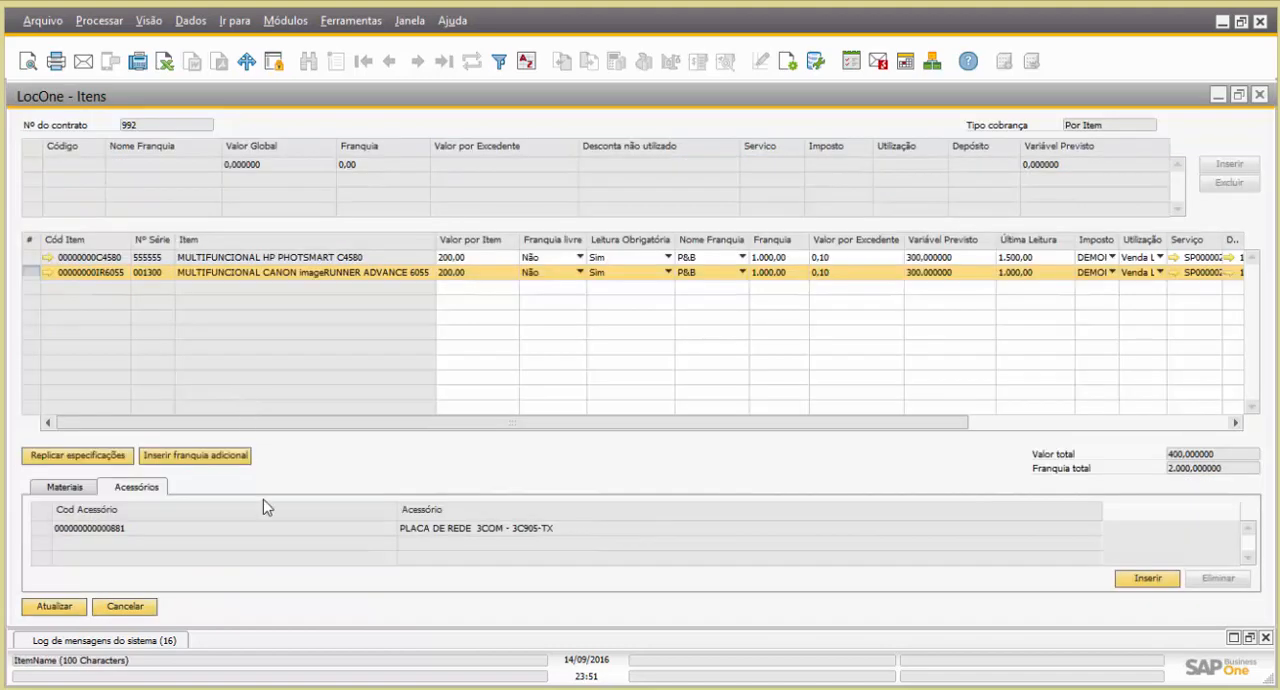
Review the Canon item's materials list, save the LocOne item settings and return to the service contract
{"action": "left_click", "coordinate": [73, 490]}
{"action": "left_click", "coordinate": [126, 490]}
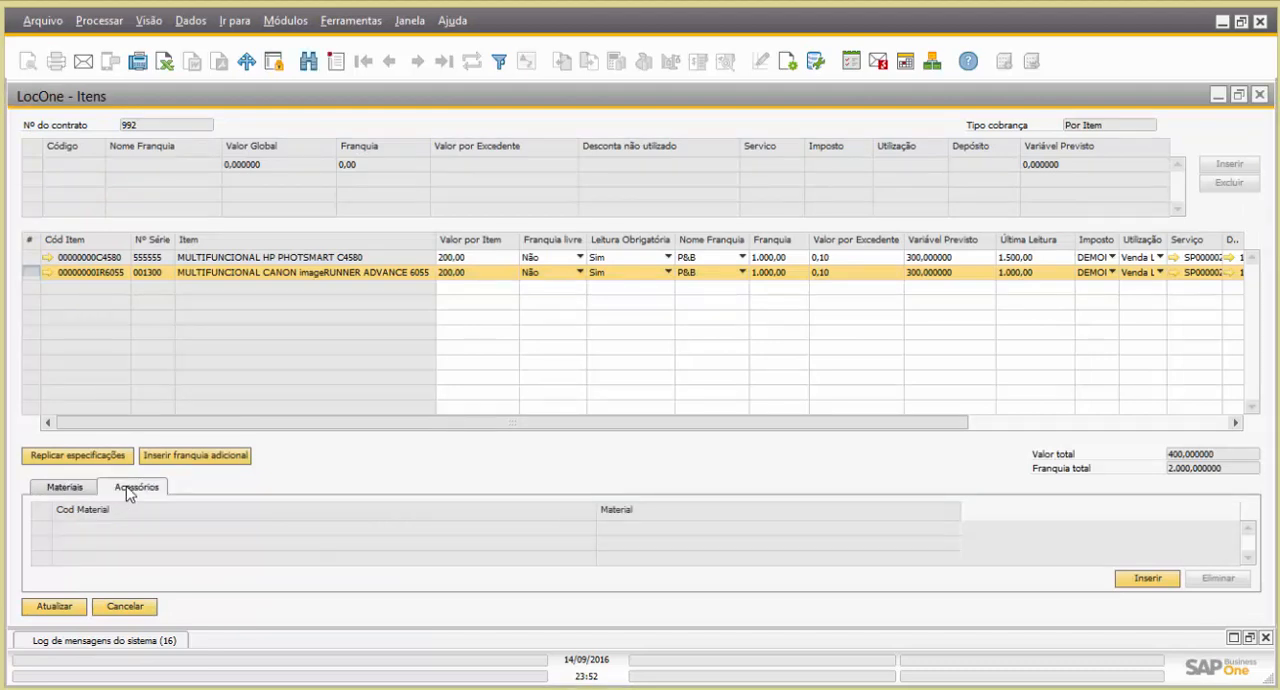
{"action": "left_click", "coordinate": [70, 492]}
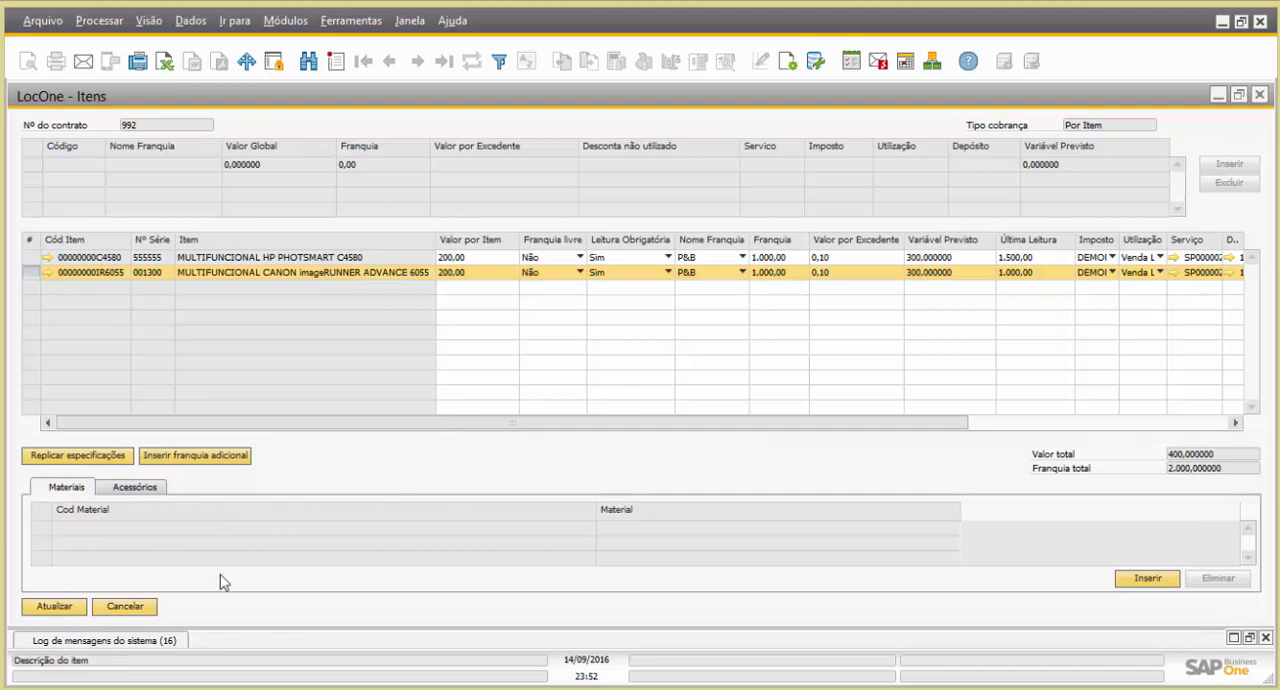
{"action": "left_click", "coordinate": [62, 609]}
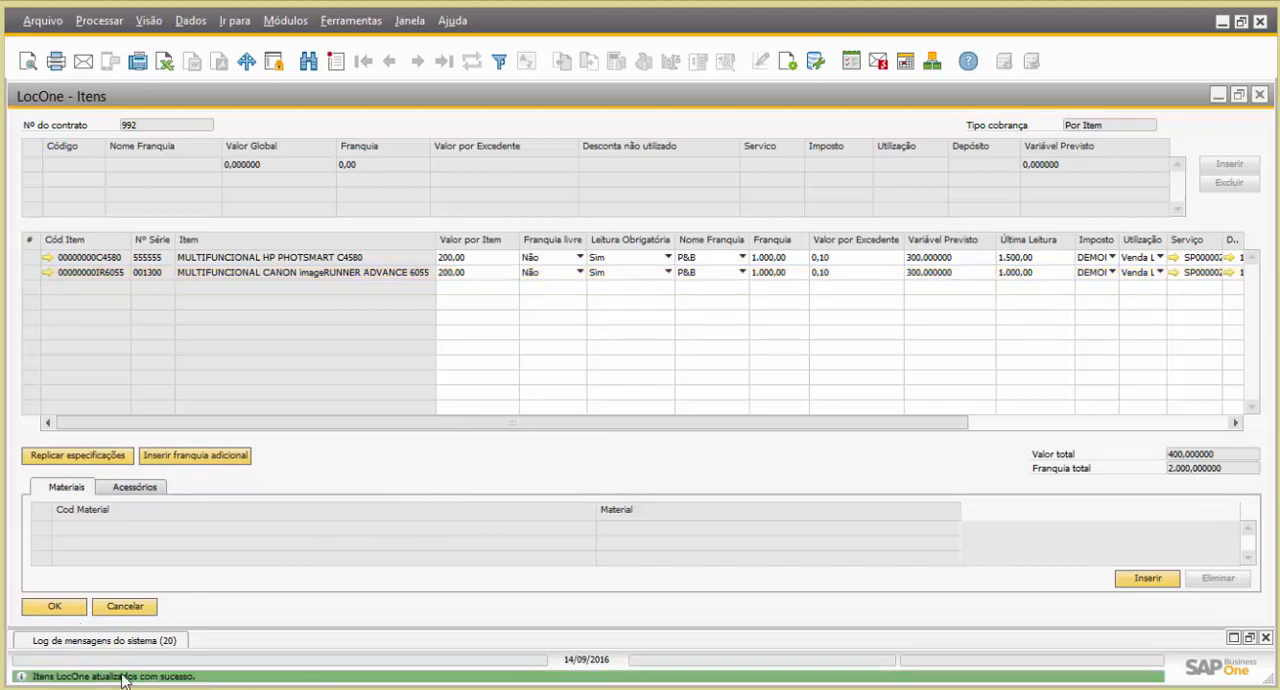
{"action": "left_click", "coordinate": [57, 607]}
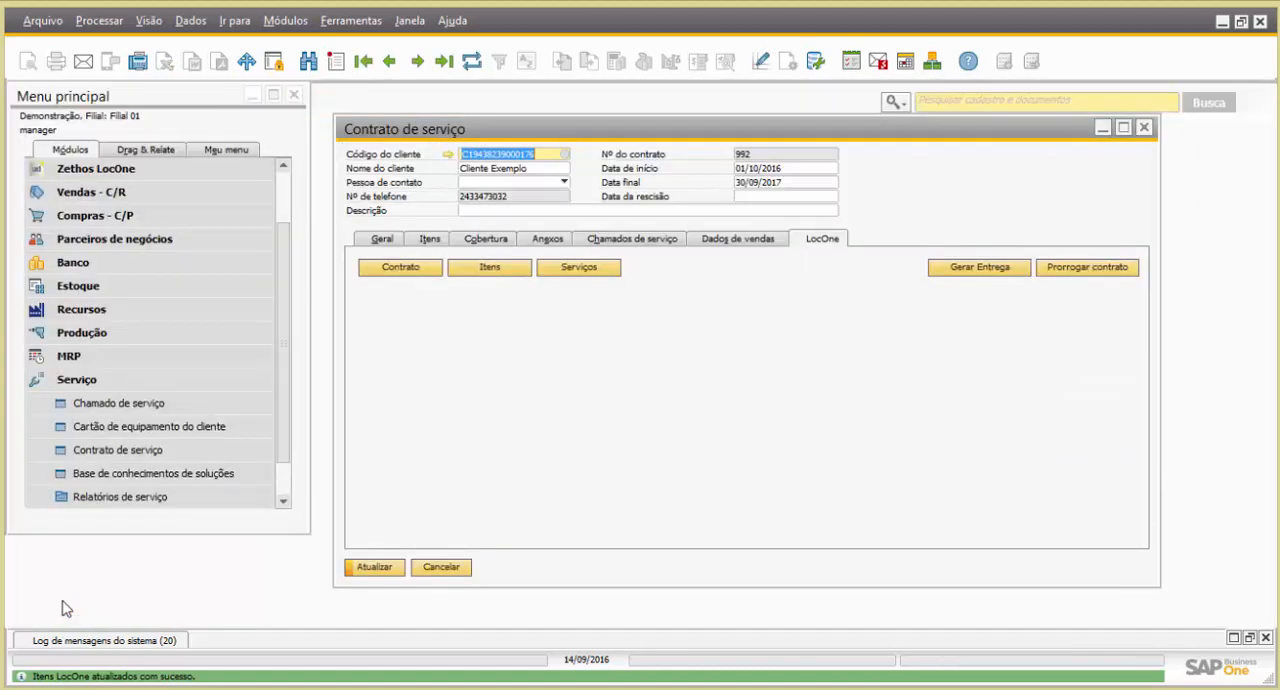
View the Painel de Manutenções of the Zethos LocOne module and close it
{"action": "left_click", "coordinate": [135, 379]}
{"action": "left_click", "coordinate": [170, 245]}
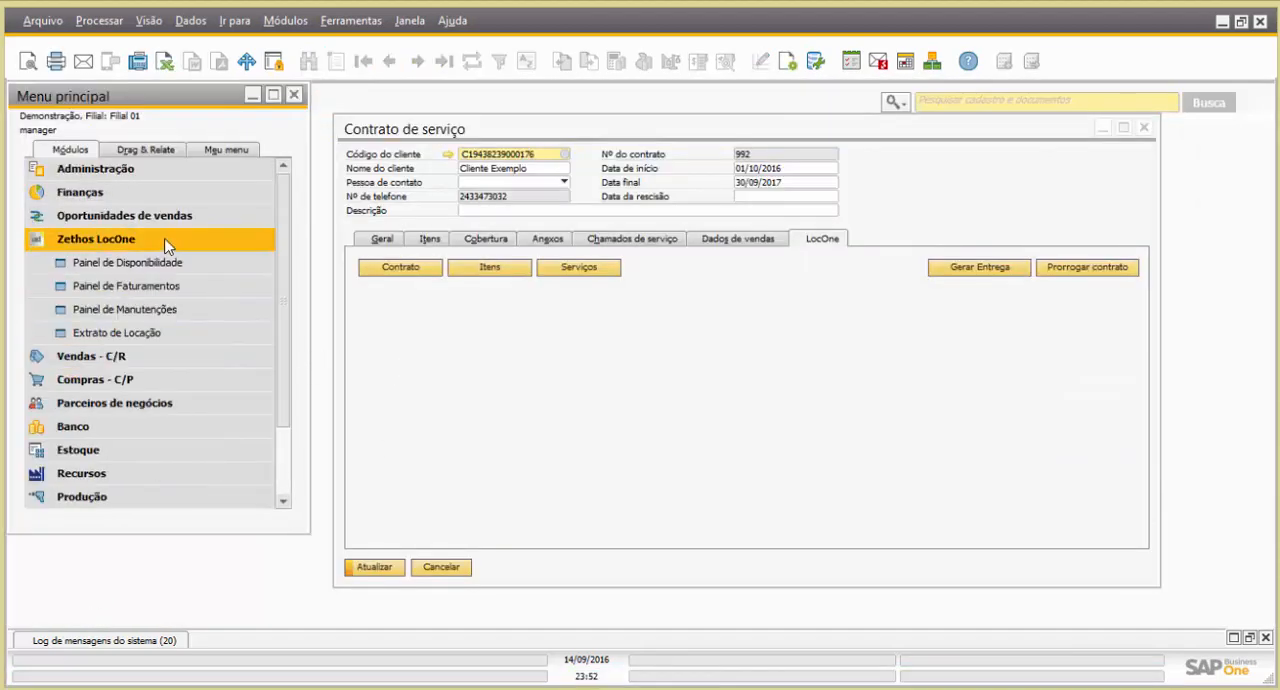
{"action": "left_click", "coordinate": [142, 311]}
{"action": "left_click_drag", "start_coordinate": [714, 148], "coordinate": [726, 218]}
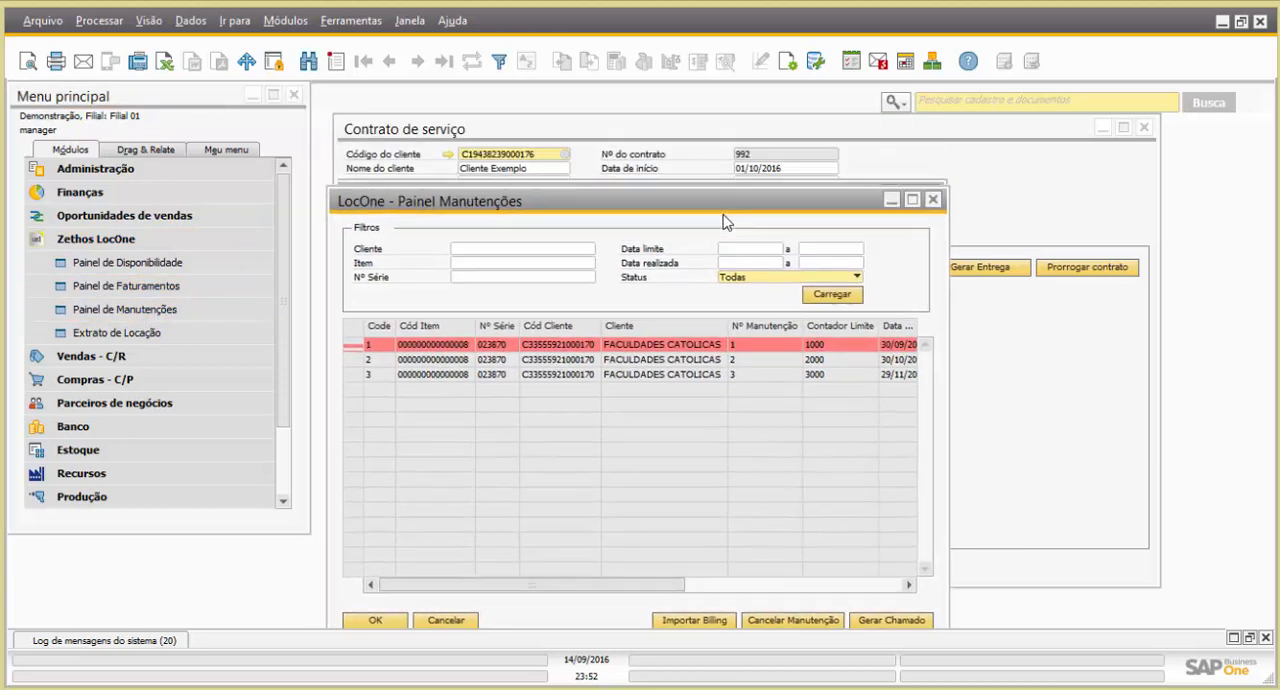
{"action": "left_click", "coordinate": [933, 199]}
Open the LocOne billing panel (Painel de Faturamentos) and load only the instalments of contract 992
{"action": "left_click", "coordinate": [170, 285]}
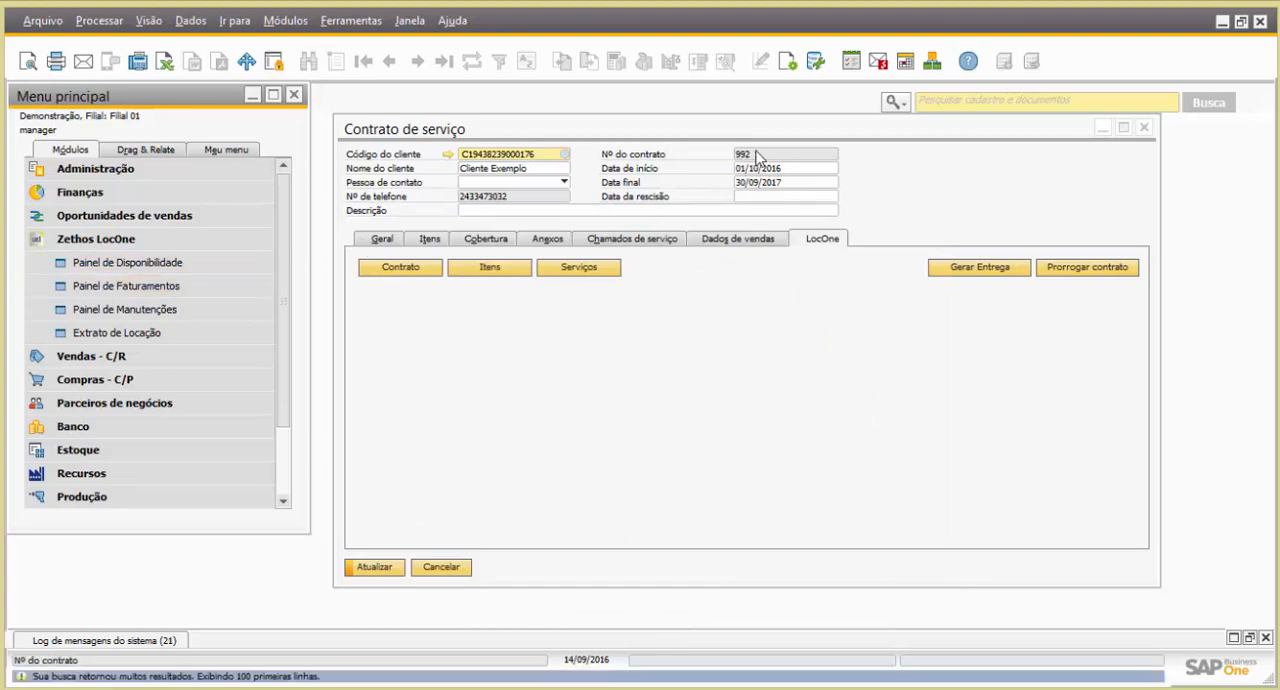
{"action": "left_click_drag", "start_coordinate": [746, 138], "coordinate": [760, 205]}
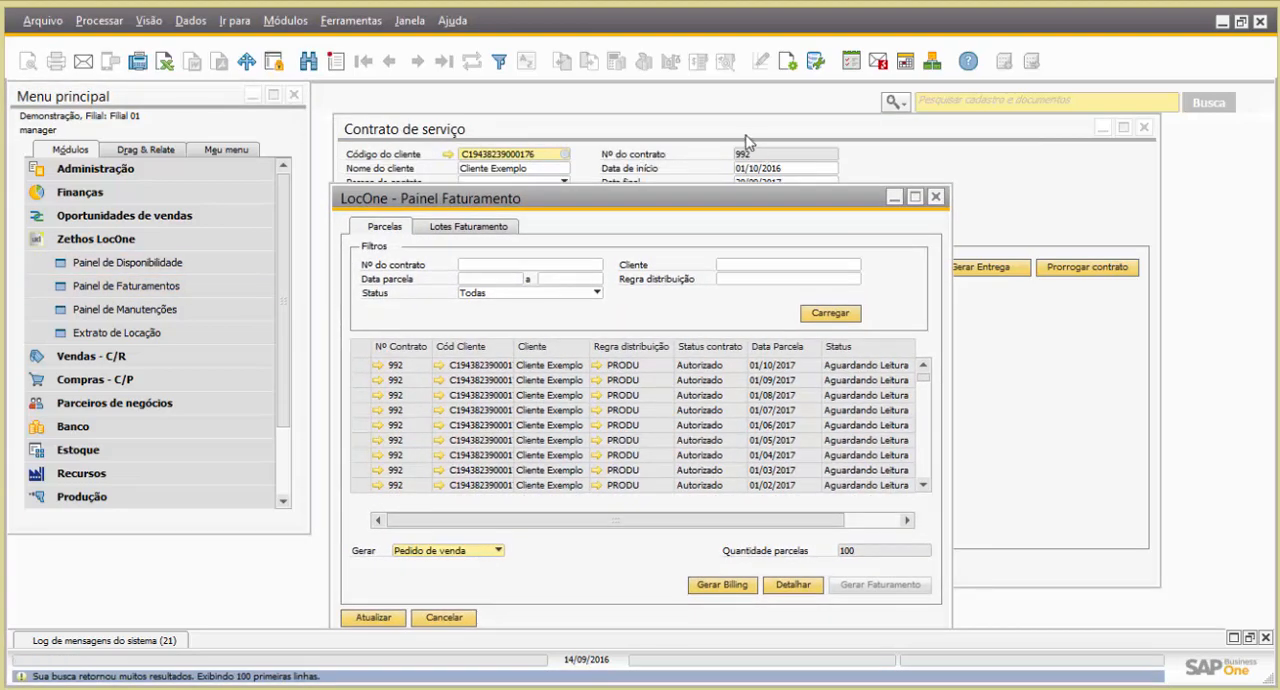
{"action": "left_click", "coordinate": [743, 136]}
{"action": "left_click", "coordinate": [530, 620]}
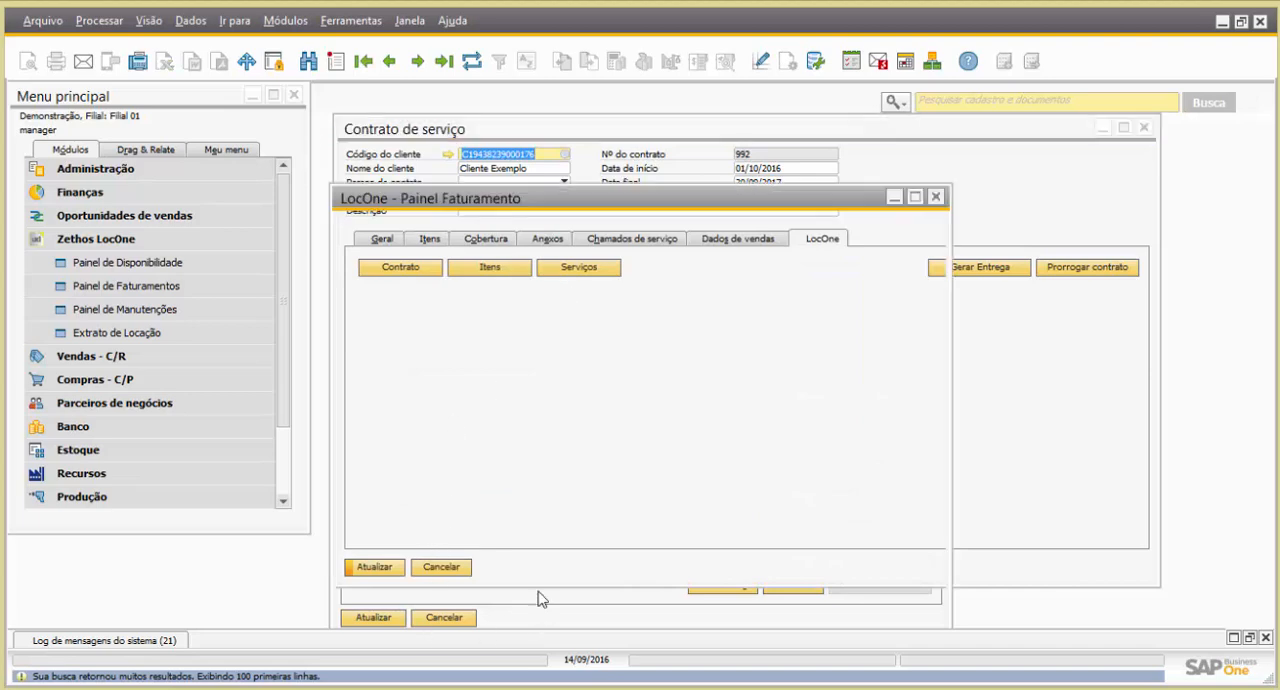
{"action": "left_click", "coordinate": [524, 266]}
{"action": "type", "text": "9"}
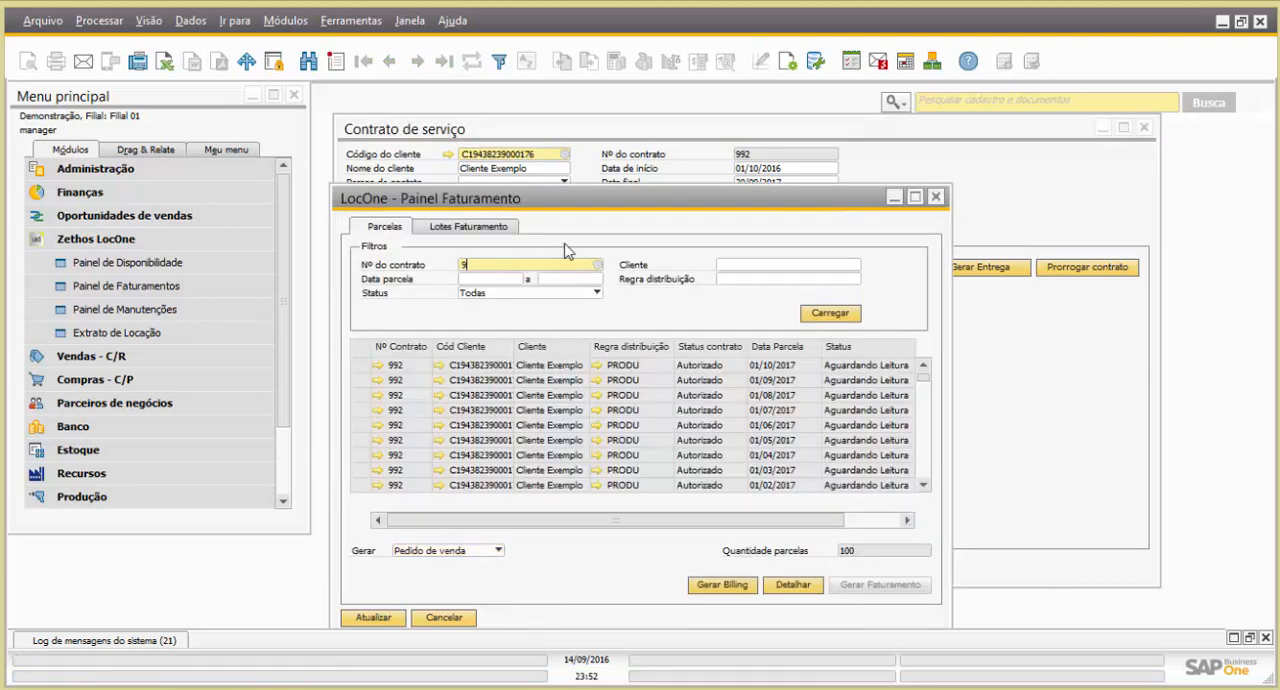
{"action": "type", "text": "92"}
{"action": "left_click", "coordinate": [836, 314]}
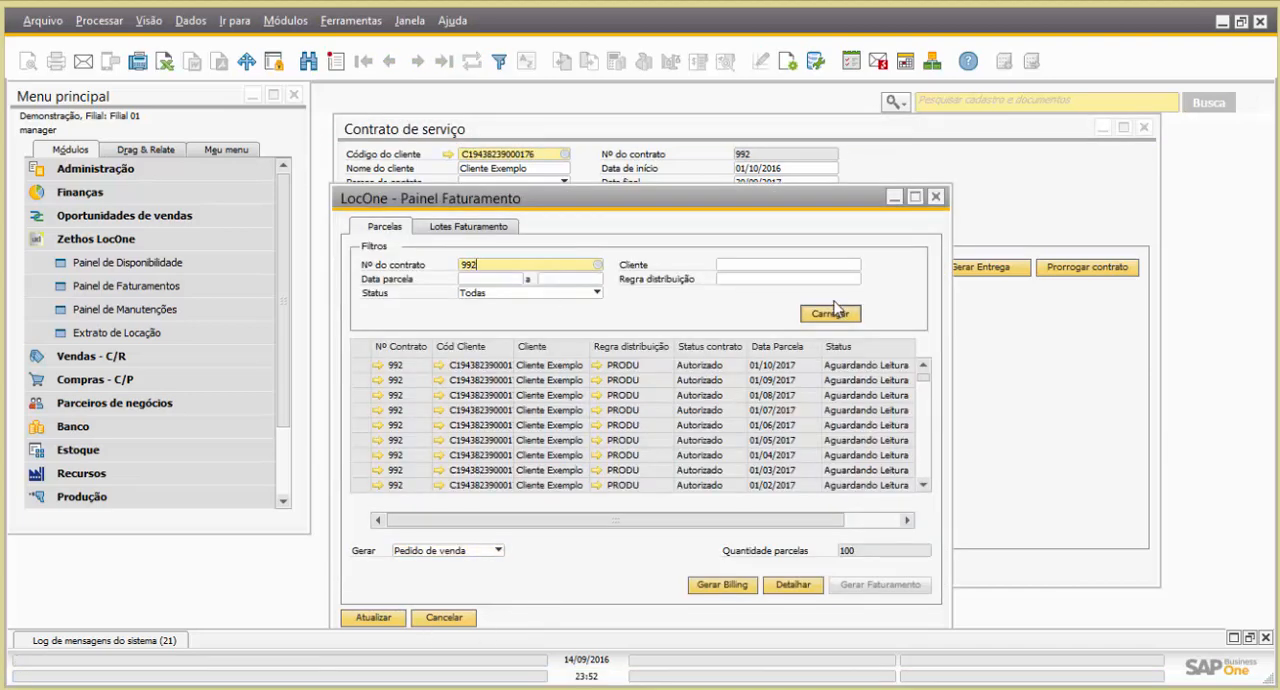
Select the contract's instalment dated 01/11/2016 and open its details in a maximized window
{"action": "double_click", "coordinate": [768, 204]}
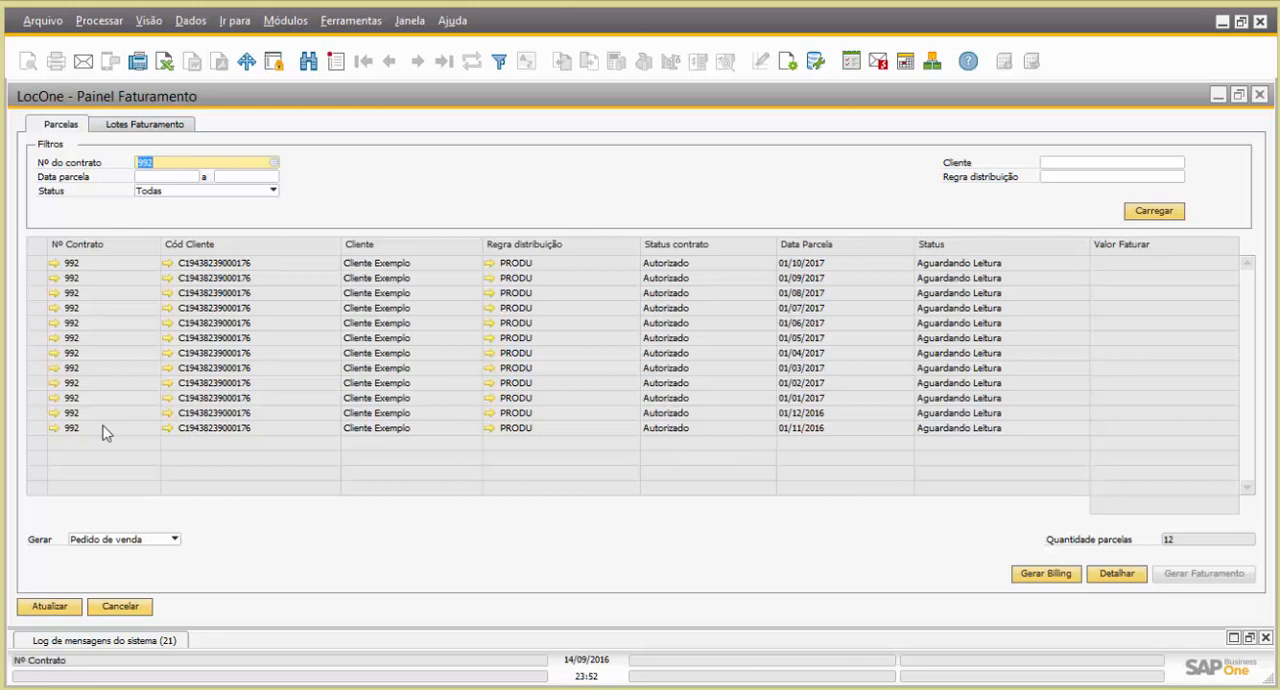
{"action": "left_click", "coordinate": [42, 429]}
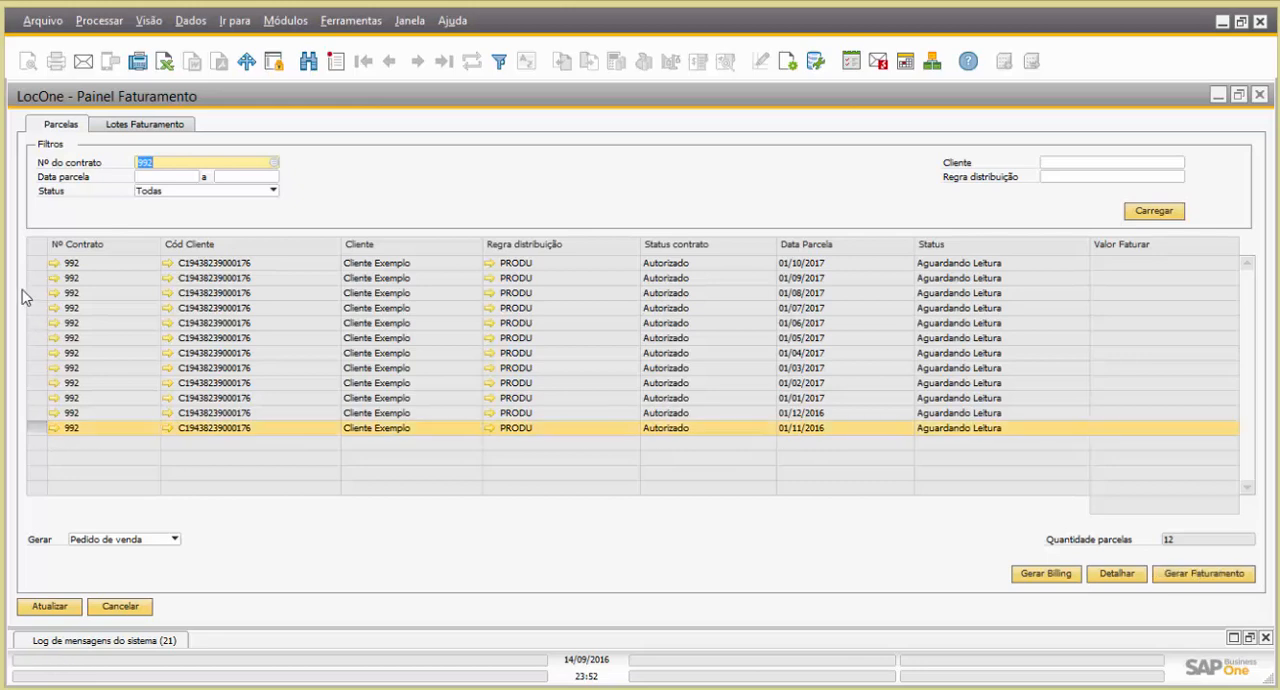
{"action": "left_click", "coordinate": [38, 263]}
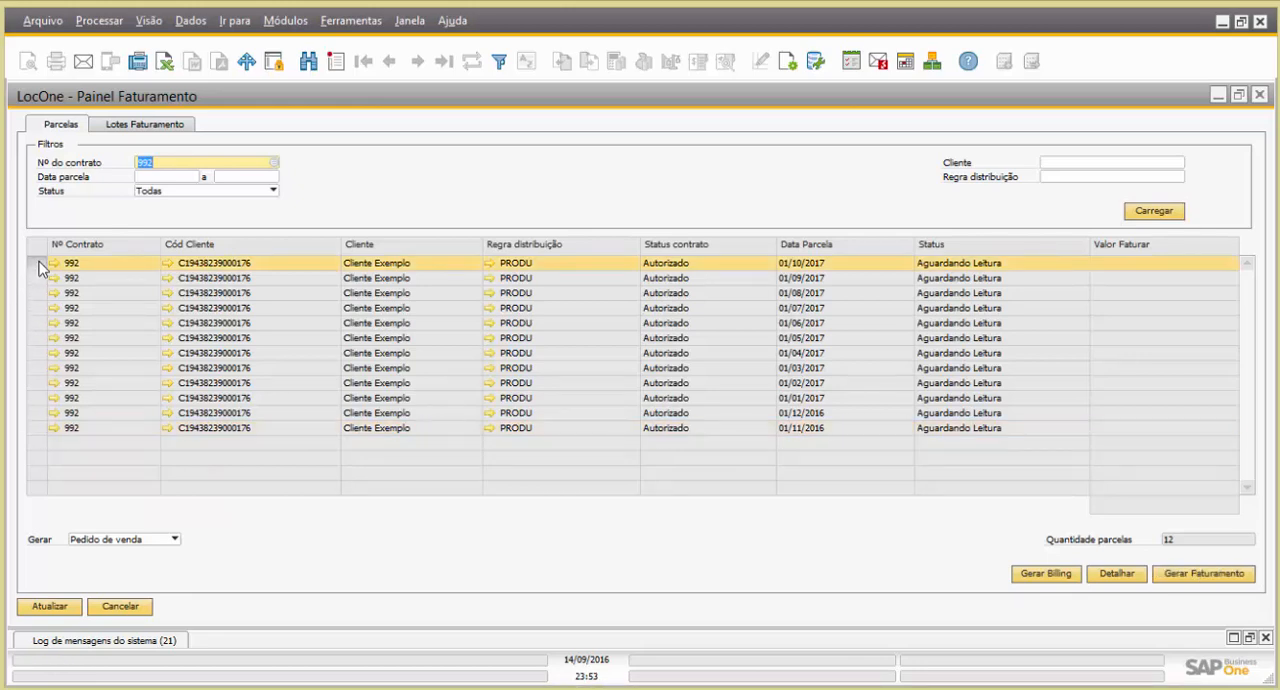
{"action": "left_click", "coordinate": [42, 429]}
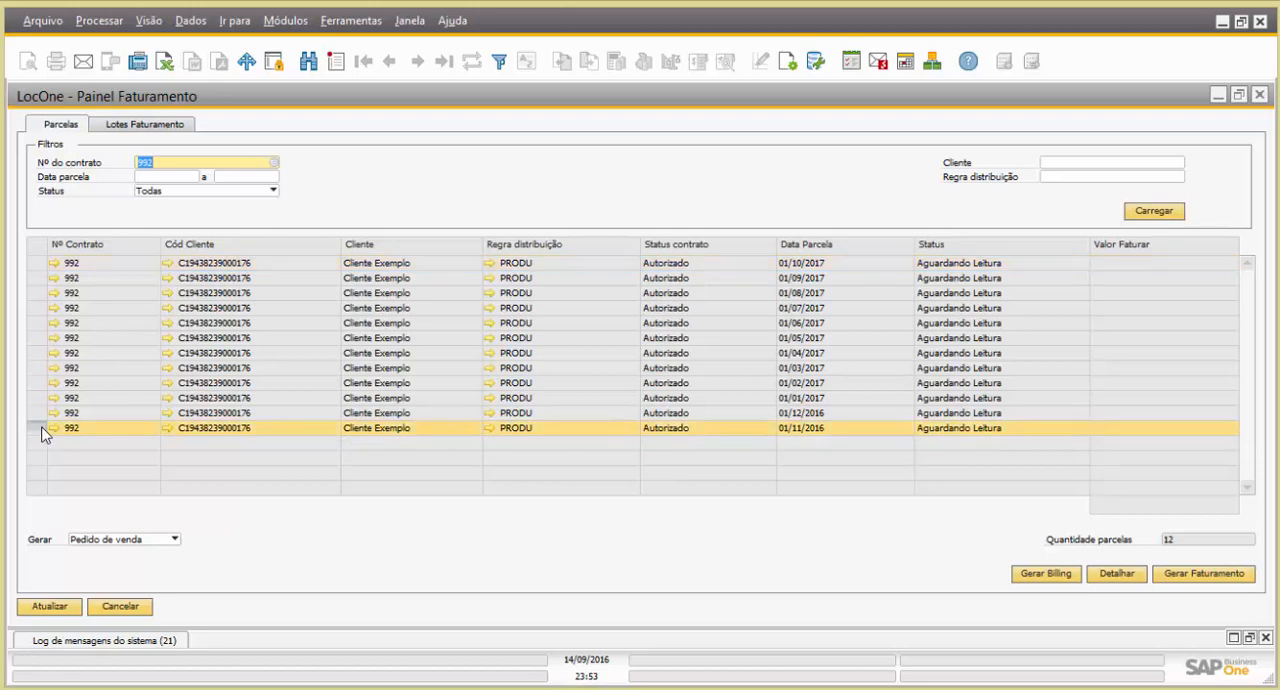
{"action": "left_click", "coordinate": [1120, 575]}
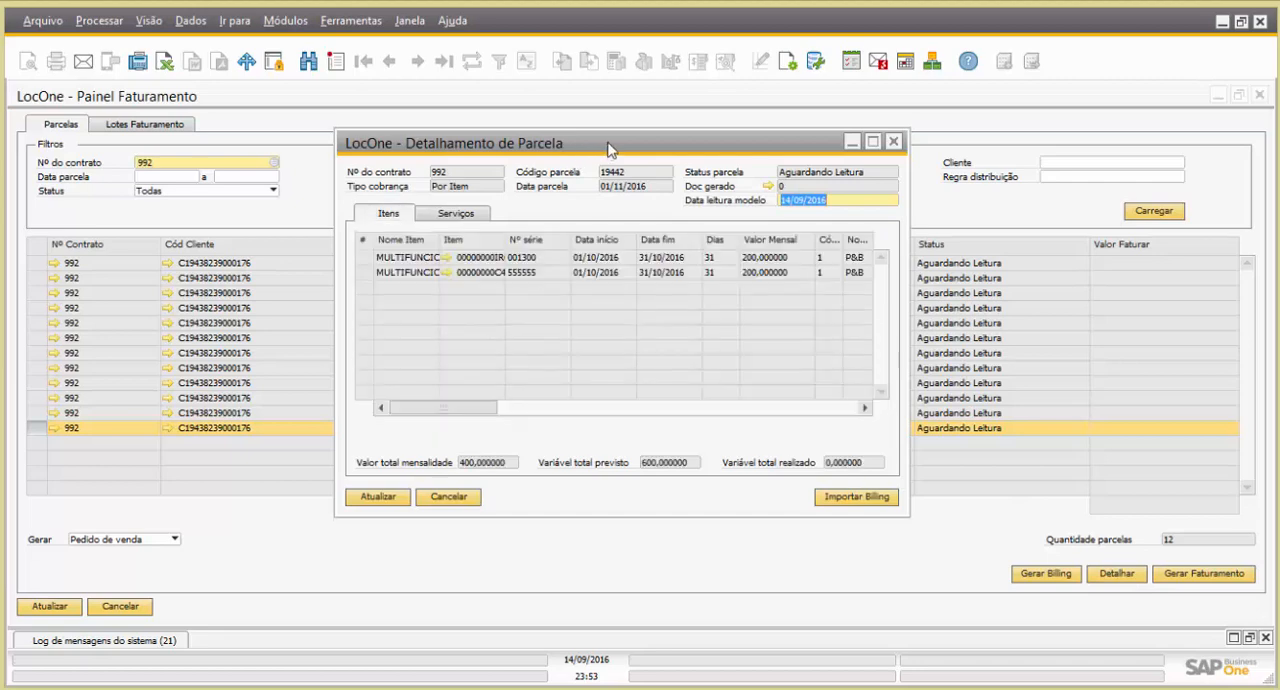
{"action": "double_click", "coordinate": [609, 149]}
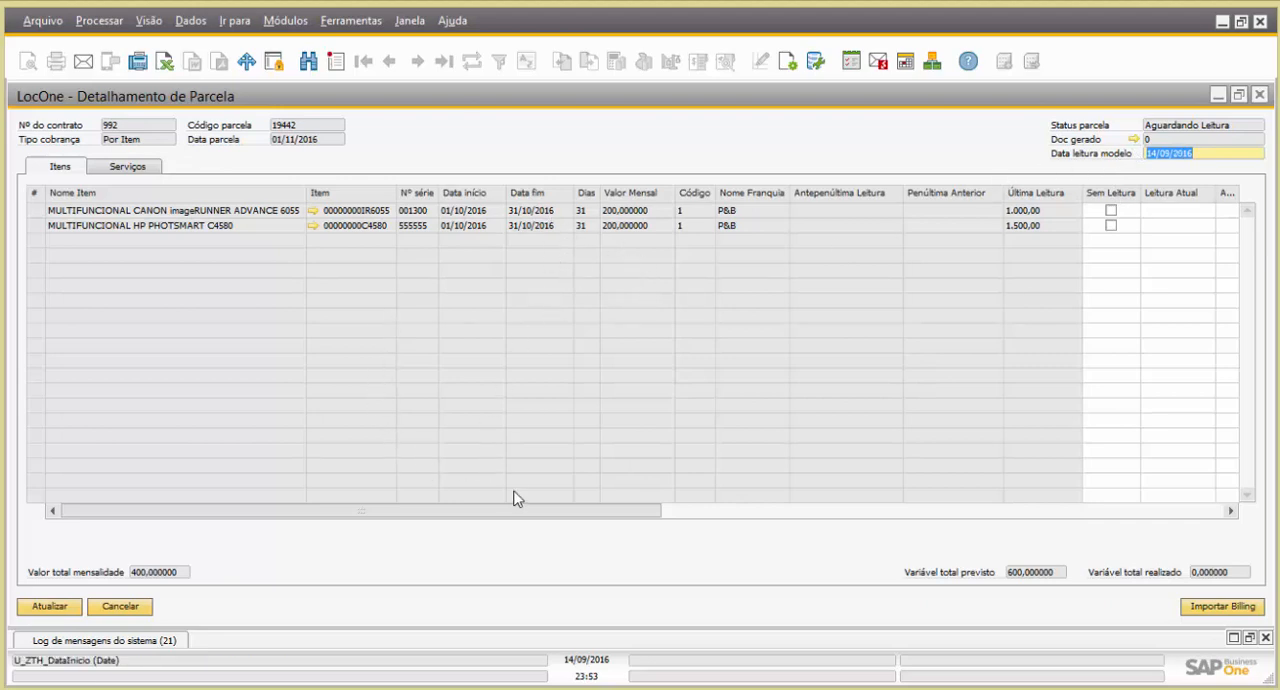
Set the current reading (Leitura Atual) of the Canon imageRUNNER item to 2500
{"action": "left_click_drag", "start_coordinate": [517, 516], "coordinate": [791, 508]}
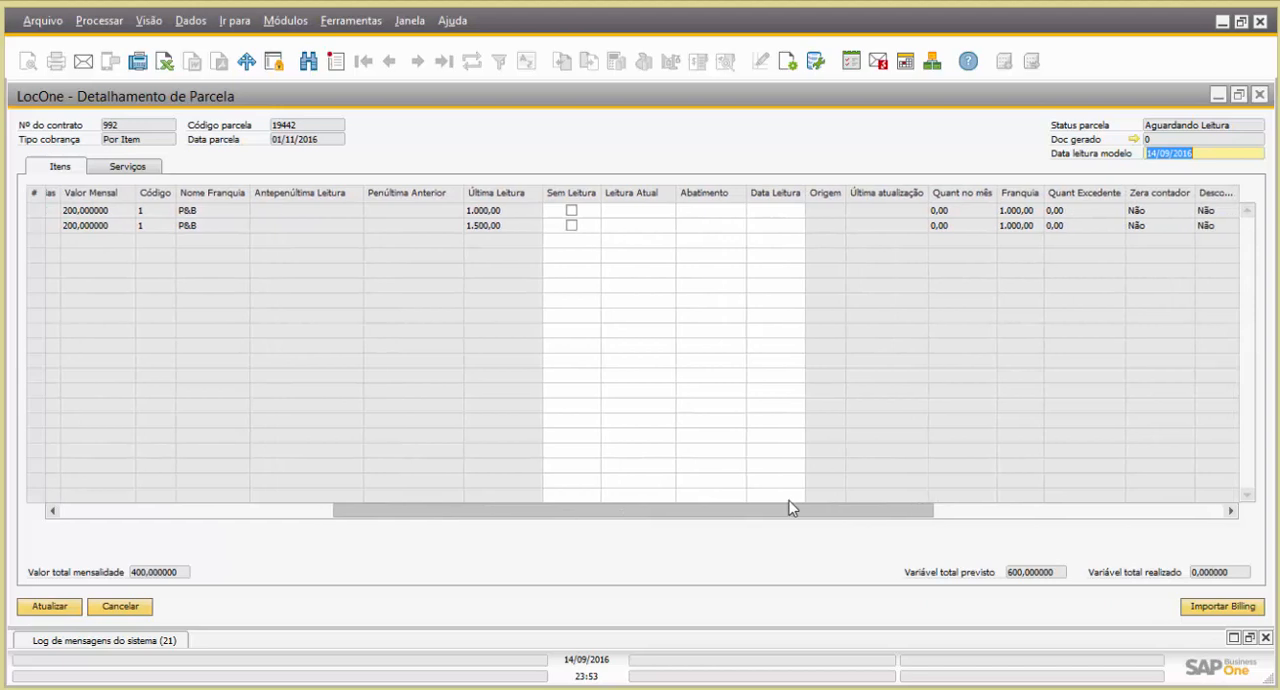
{"action": "left_click", "coordinate": [638, 212]}
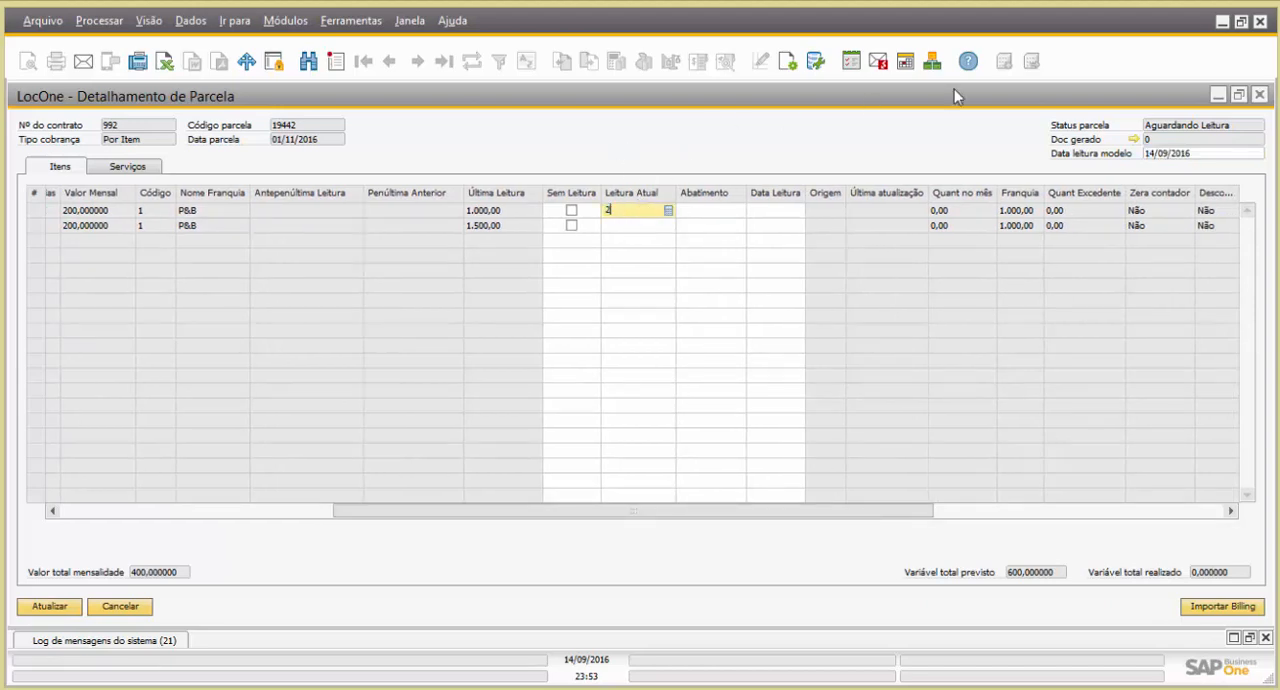
{"action": "type", "text": "2.500"}
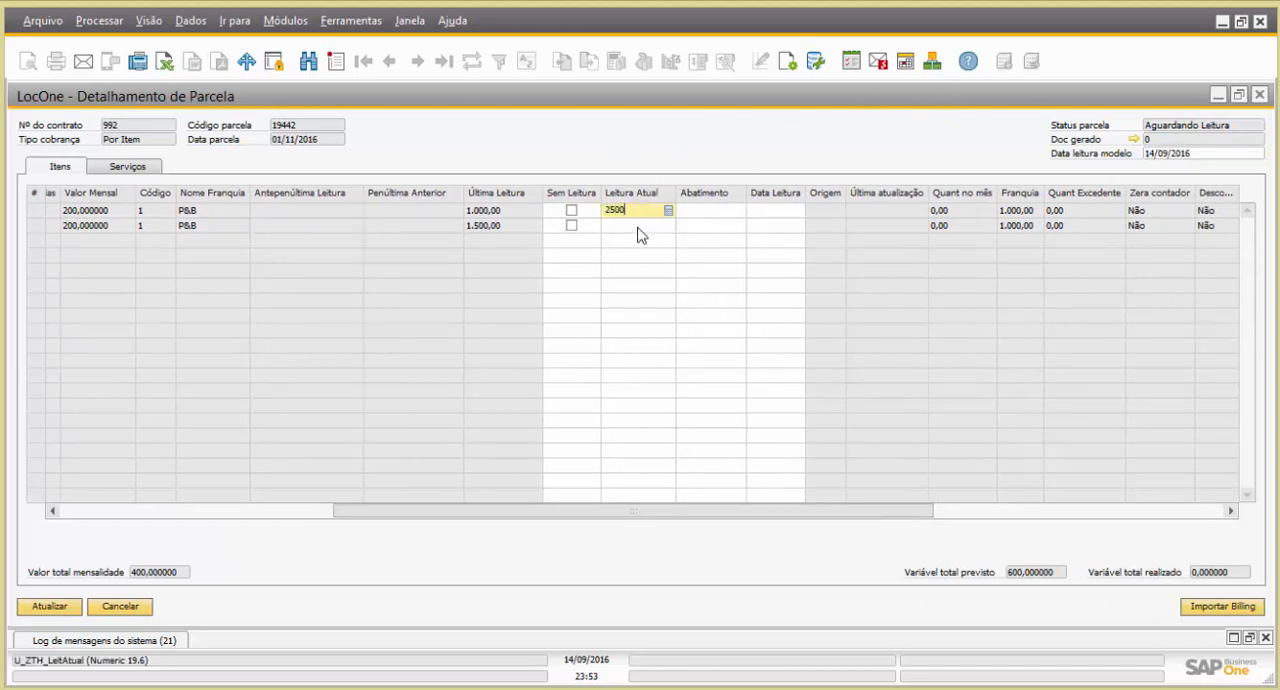
{"action": "left_click", "coordinate": [640, 235]}
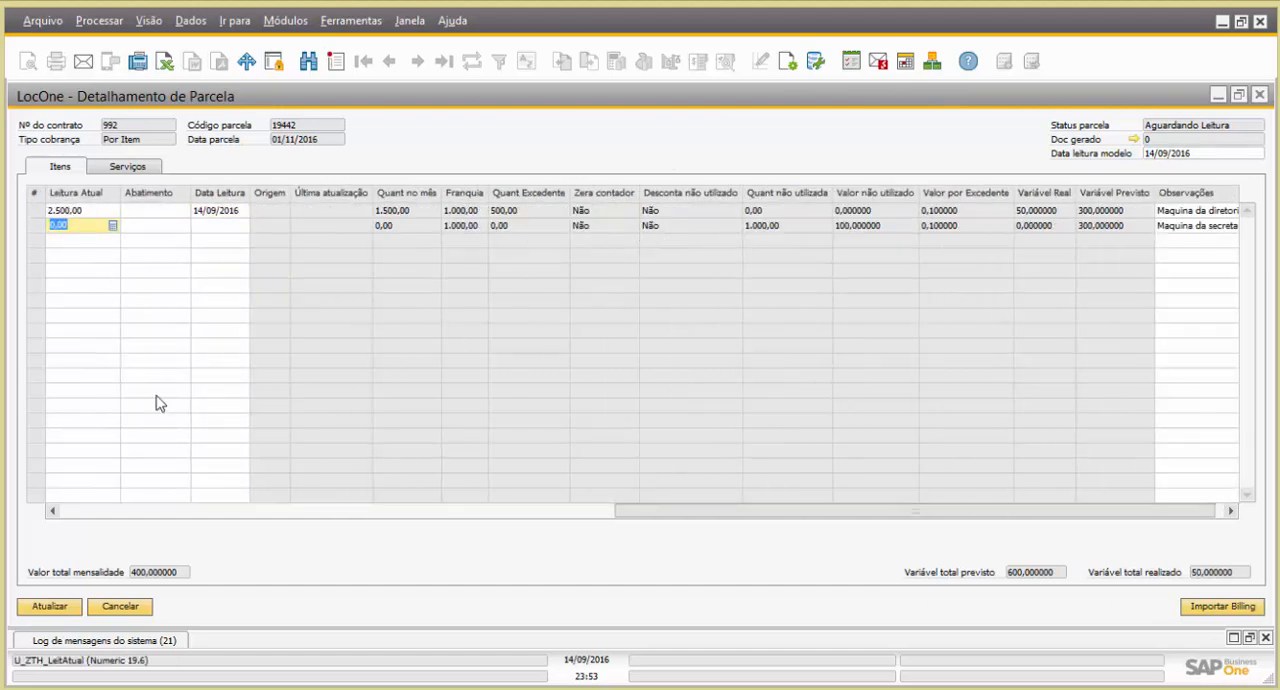
Set the current reading (Leitura Atual) of the HP Photosmart C4580 item to 2000
{"action": "left_click", "coordinate": [77, 227]}
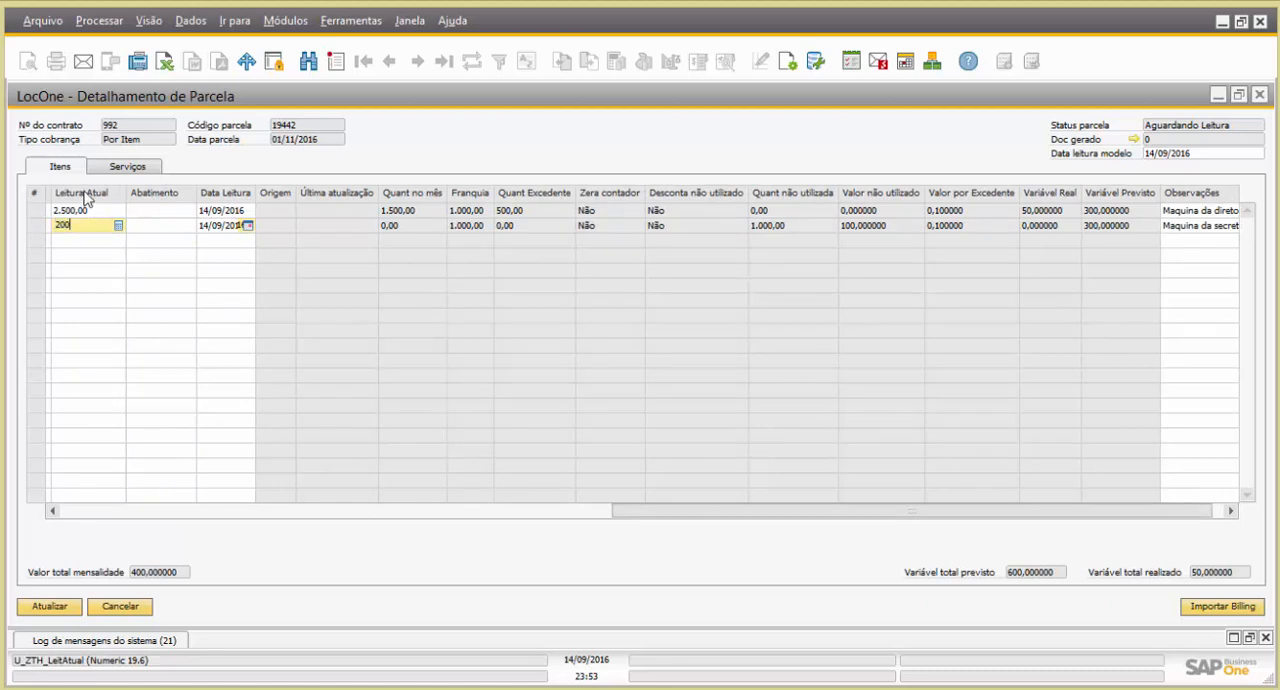
{"action": "type", "text": "2.000"}
{"action": "left_click", "coordinate": [105, 212]}
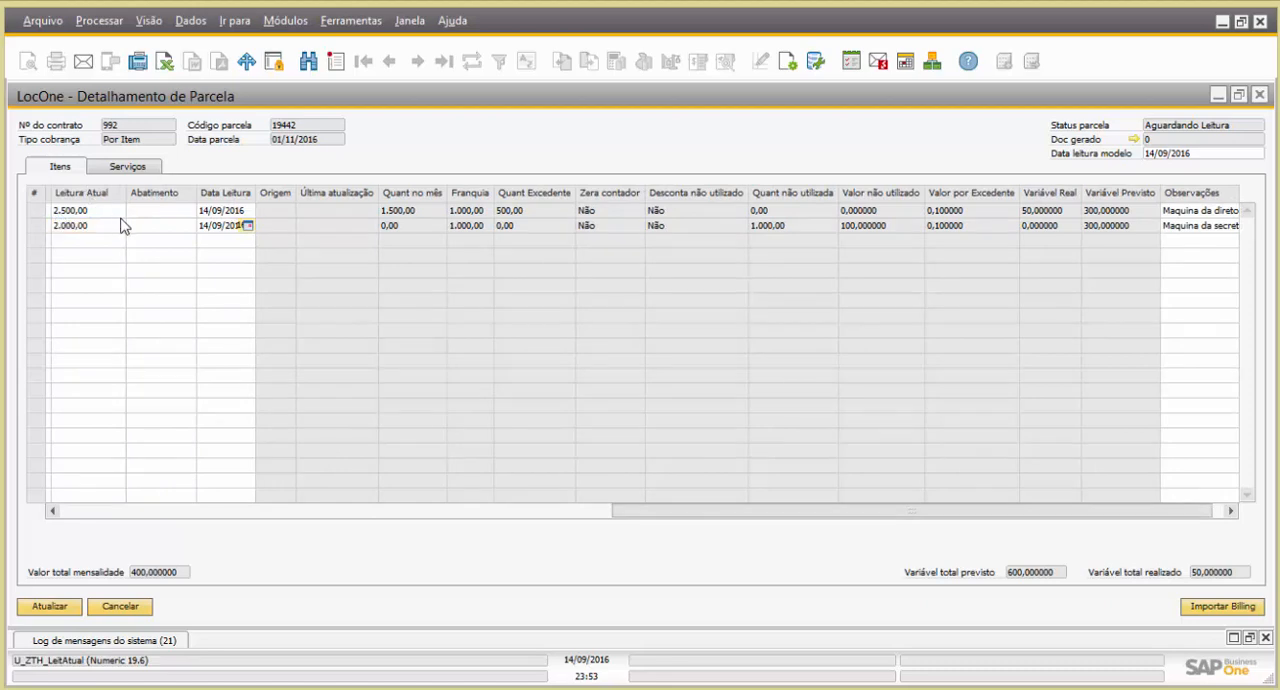
Examine both items' monthly quantity, allowance, excess, unused quantity, excess price and variable value in the instalment details
{"action": "left_click_drag", "start_coordinate": [513, 510], "coordinate": [934, 510]}
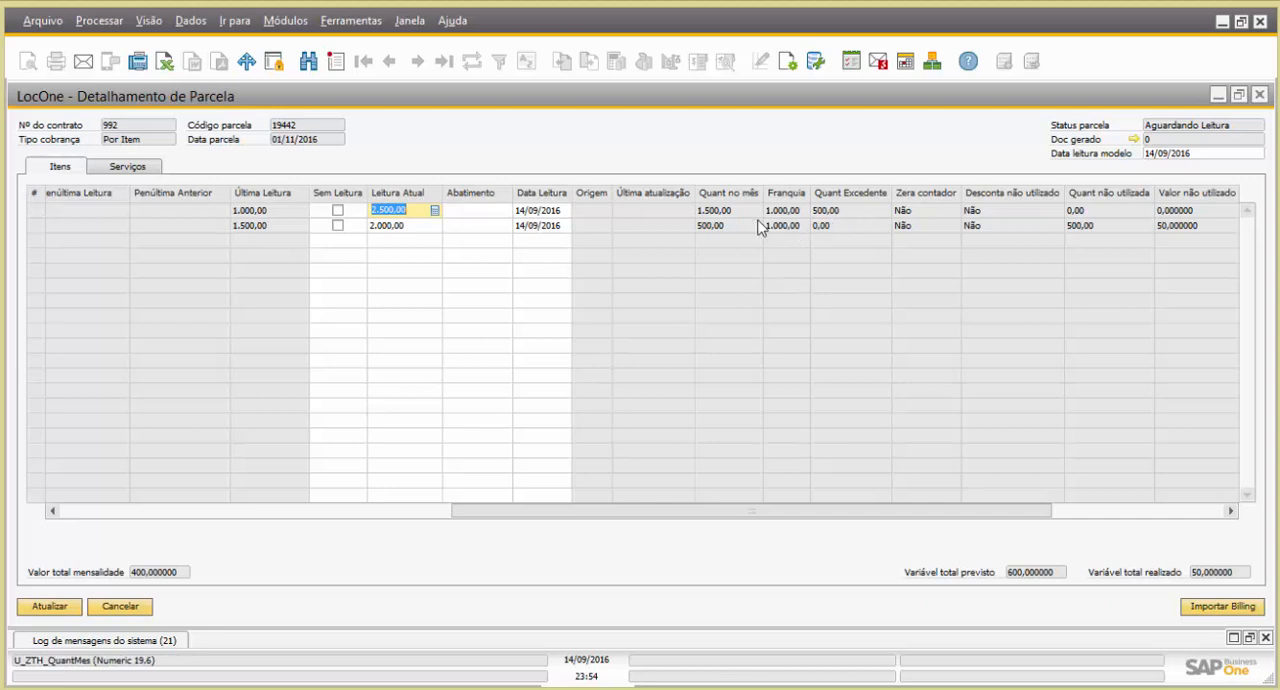
{"action": "left_click_drag", "start_coordinate": [917, 514], "coordinate": [964, 501]}
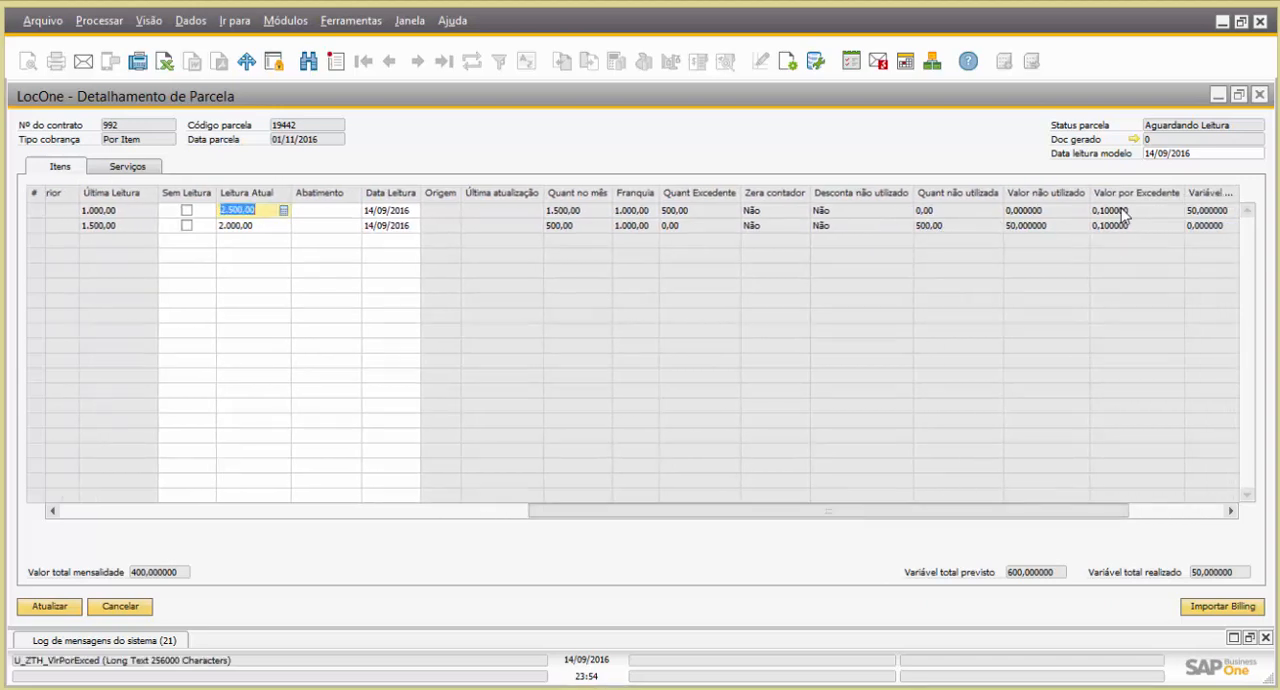
{"action": "left_click_drag", "start_coordinate": [995, 517], "coordinate": [1046, 517]}
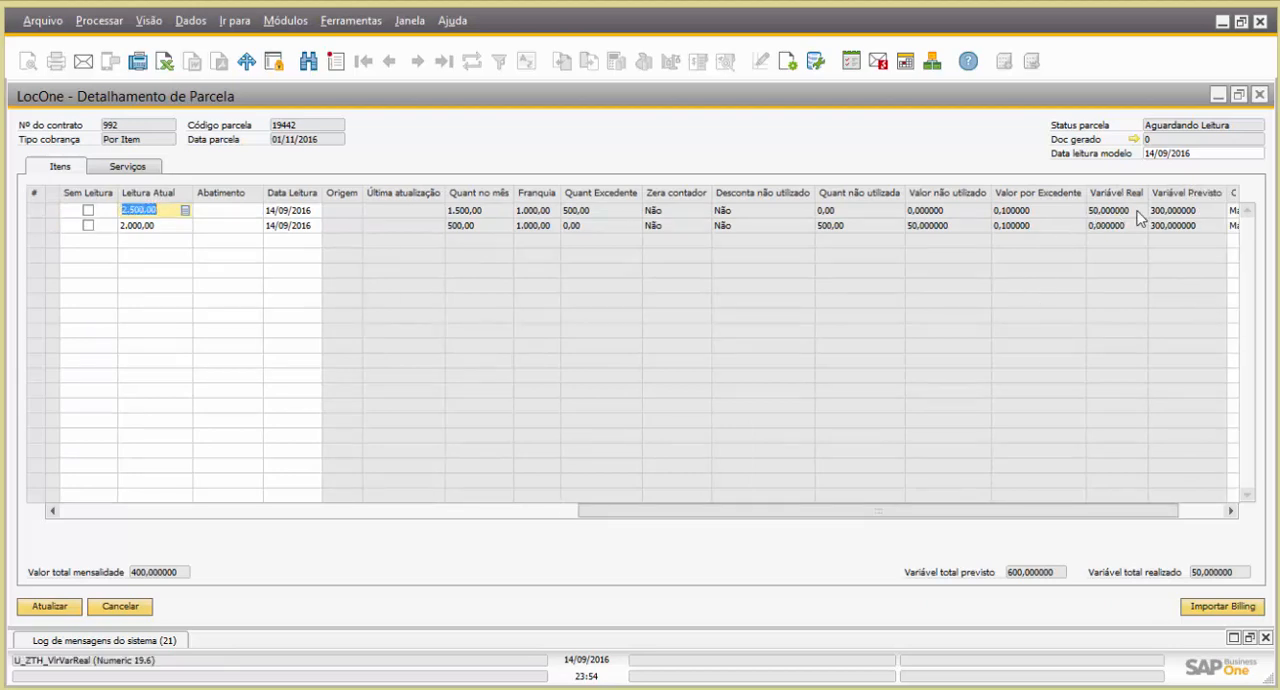
{"action": "scroll", "coordinate": [1073, 515], "scroll_direction": "right", "scroll_amount": 1}
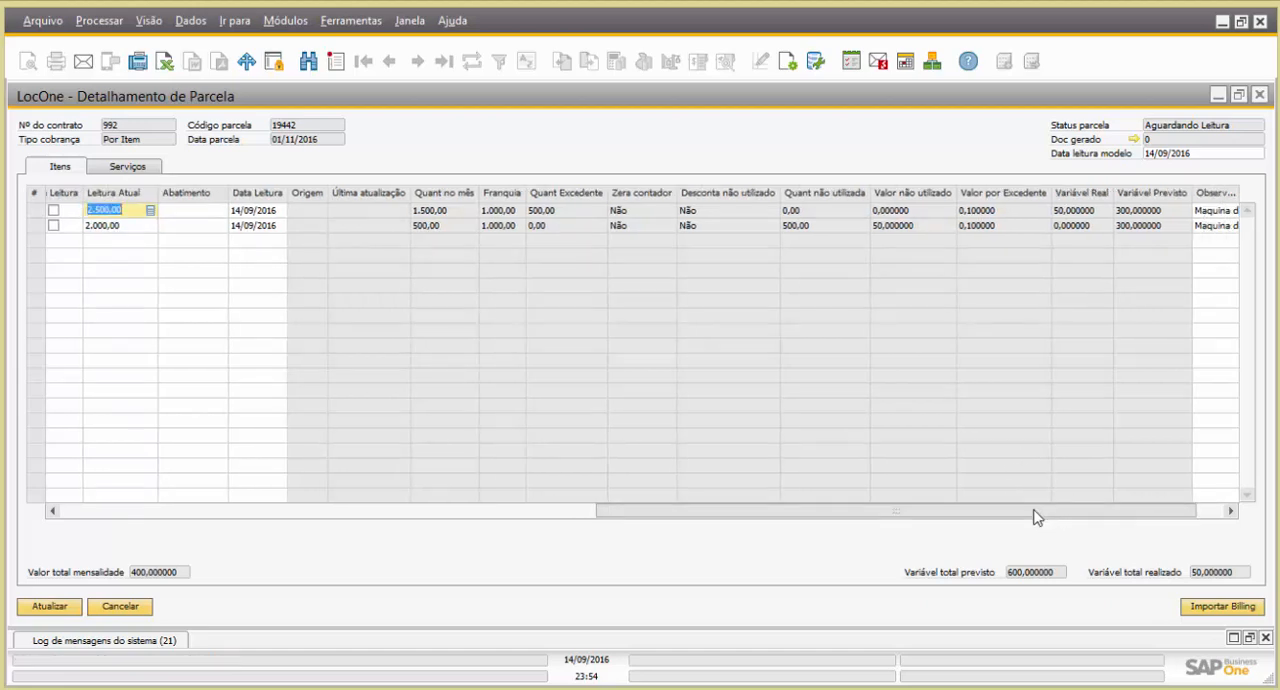
{"action": "left_click_drag", "start_coordinate": [1036, 517], "coordinate": [1074, 511]}
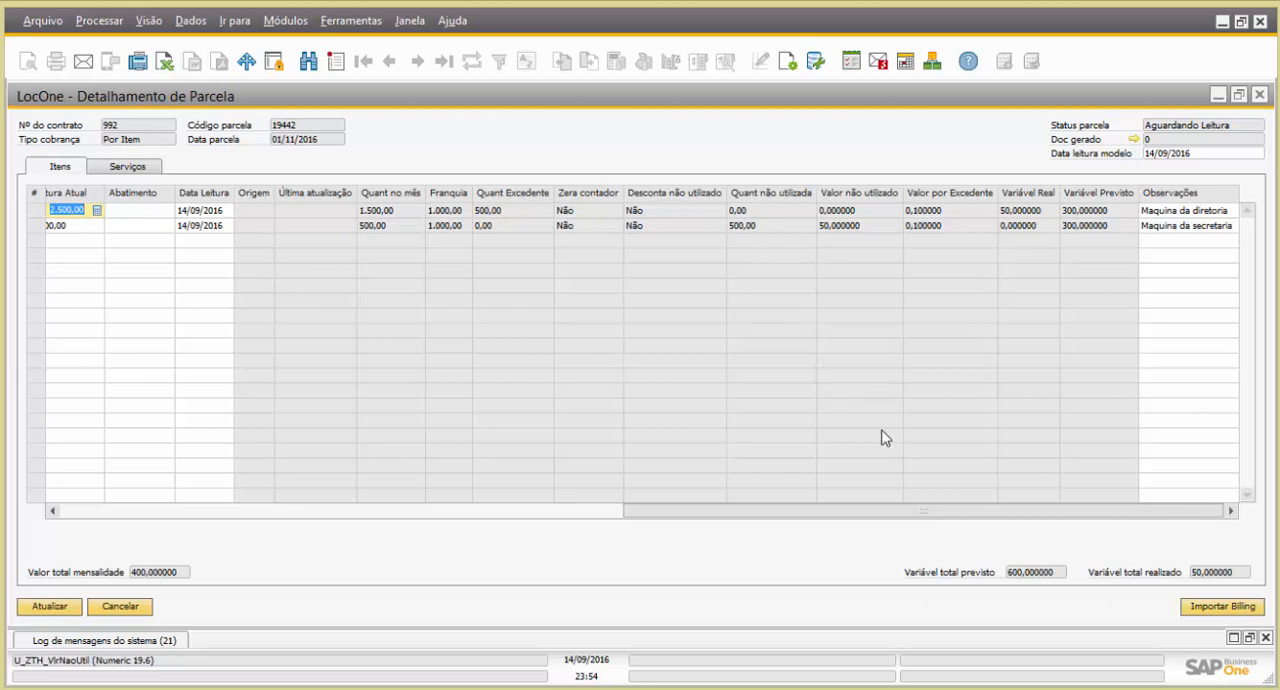
{"action": "left_click_drag", "start_coordinate": [910, 519], "coordinate": [708, 510]}
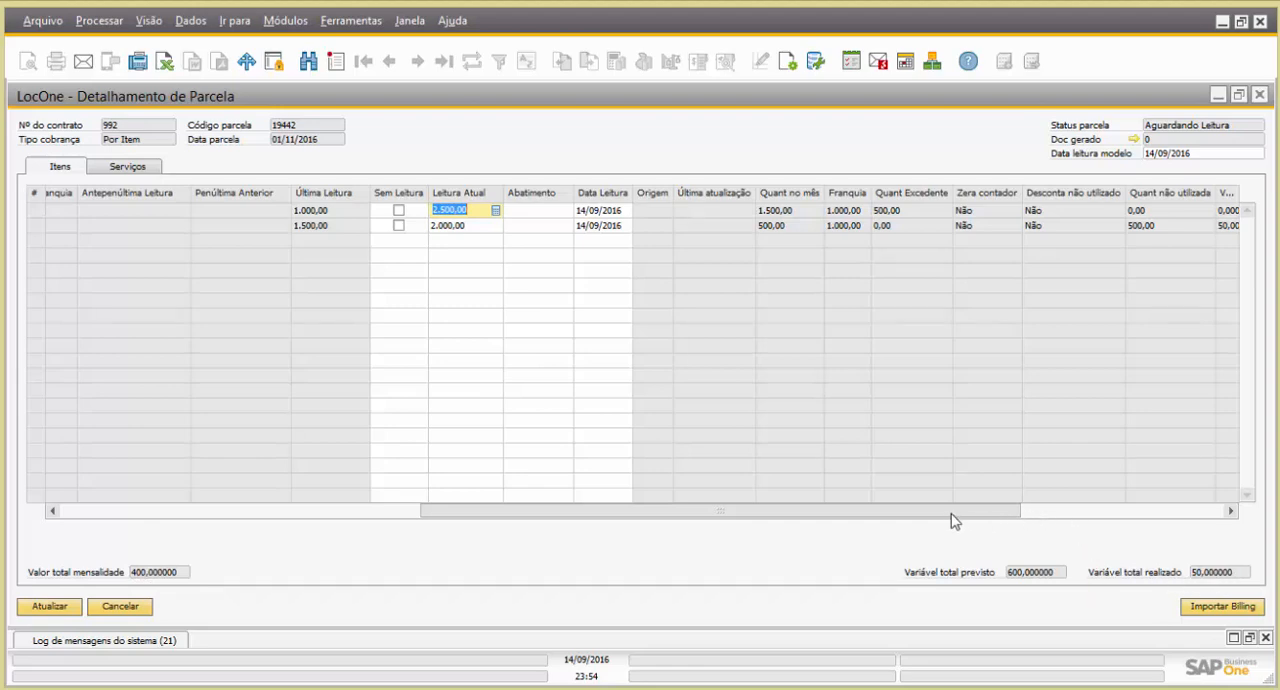
{"action": "left_click_drag", "start_coordinate": [951, 519], "coordinate": [934, 518]}
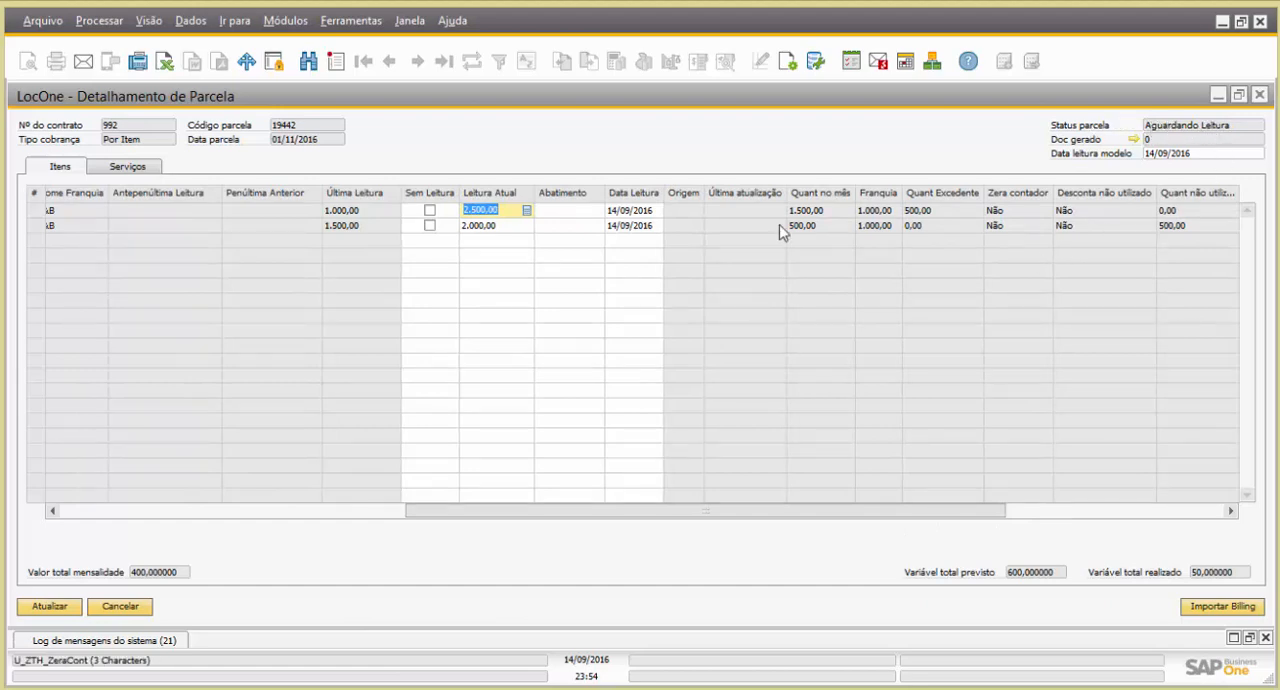
Save the meter readings of the instalment and close its details to return to the billing panel
{"action": "left_click", "coordinate": [504, 227]}
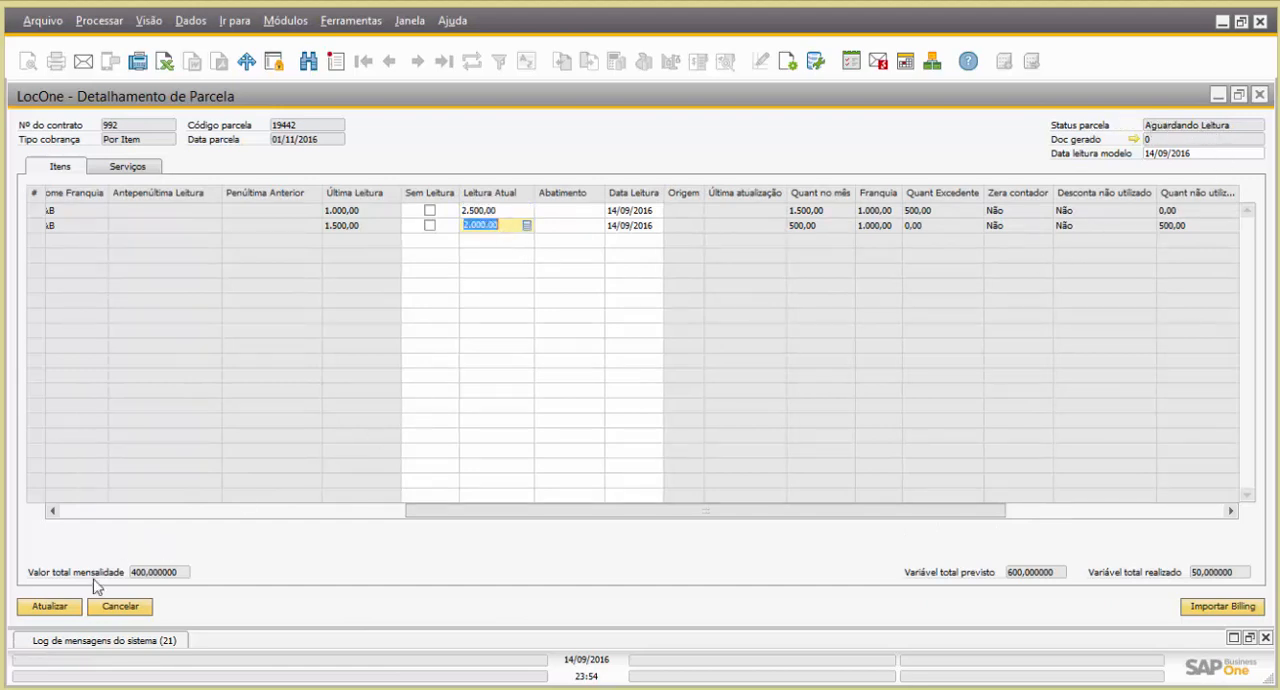
{"action": "left_click", "coordinate": [45, 609]}
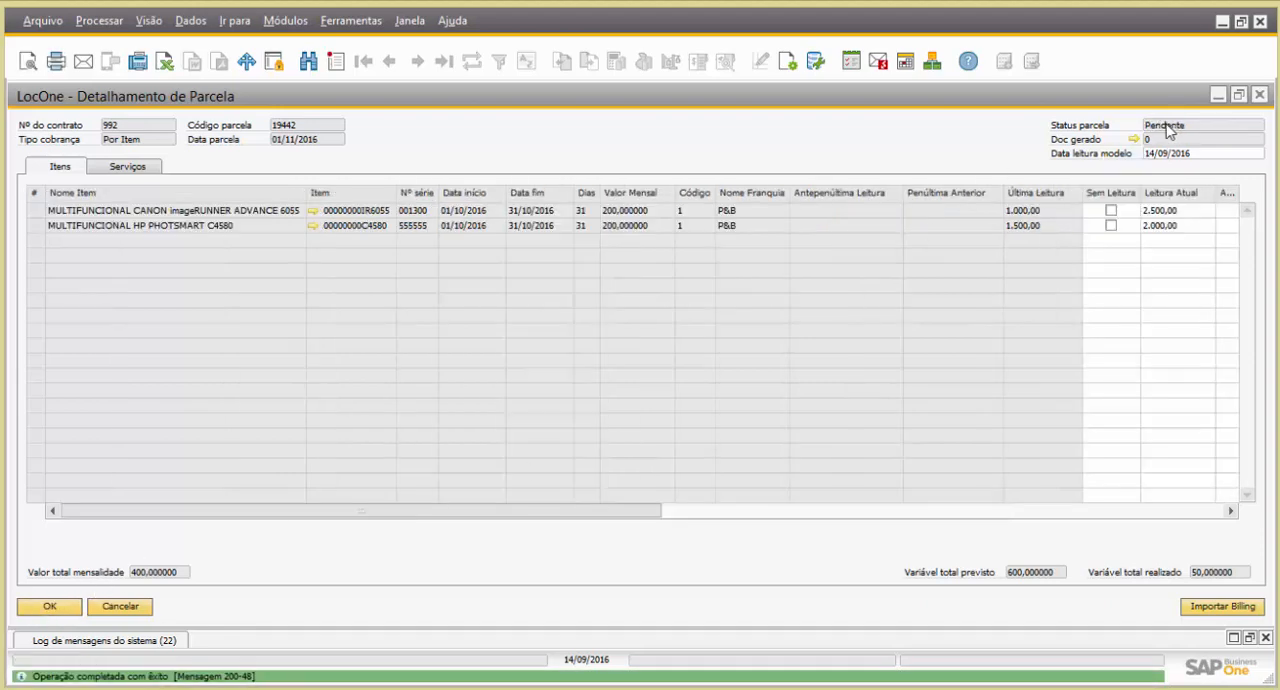
{"action": "left_click", "coordinate": [68, 612]}
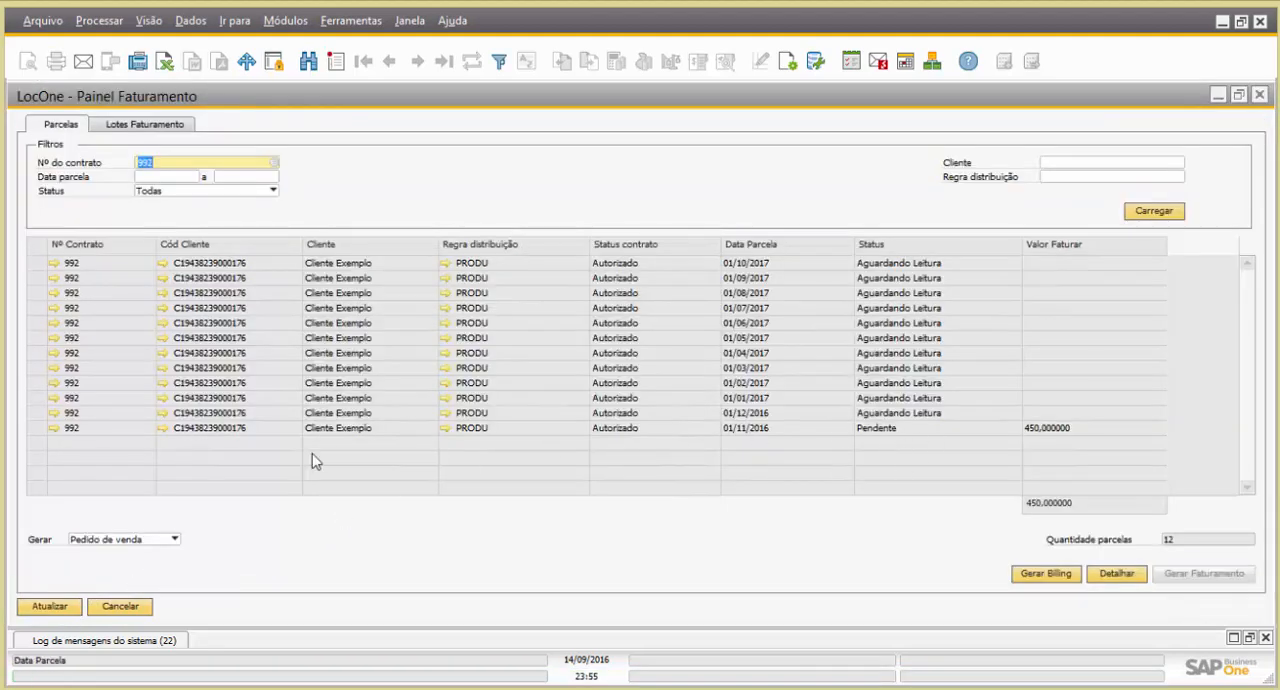
Look over the billing panel's filters for instalment date range, status, distribution rule and client without changing them
{"action": "left_click", "coordinate": [40, 430]}
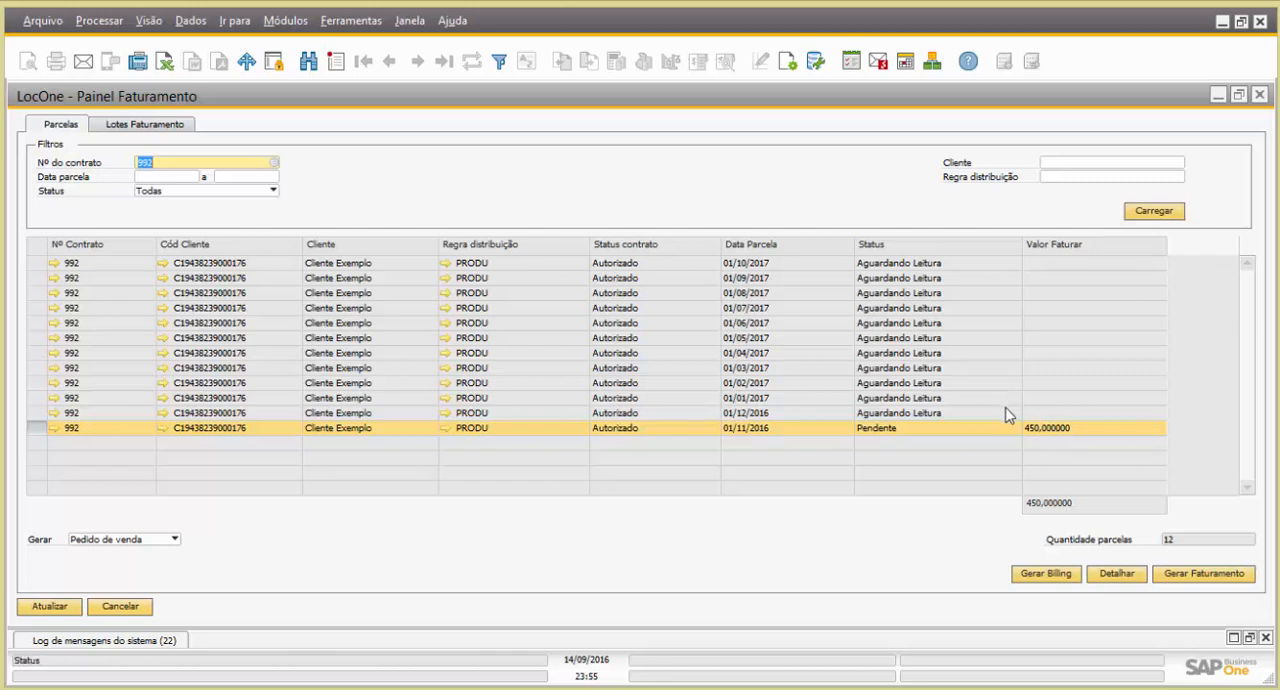
{"action": "left_click", "coordinate": [166, 177]}
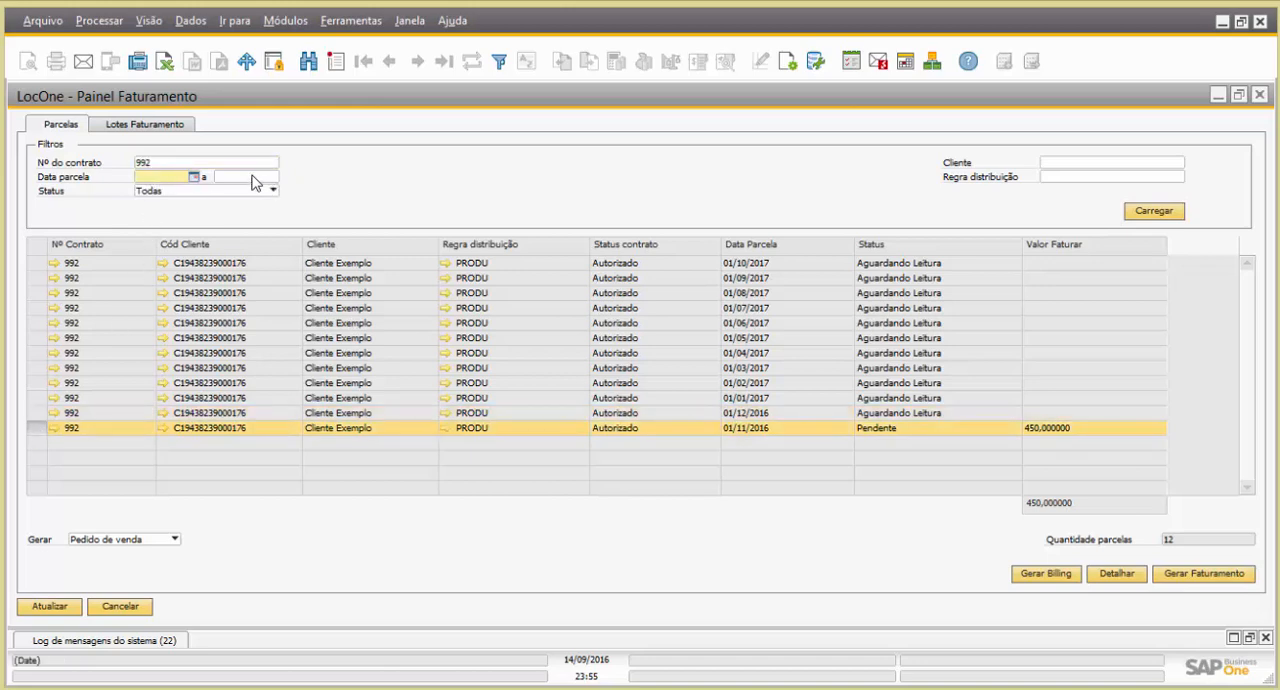
{"action": "left_click", "coordinate": [254, 180]}
{"action": "left_click", "coordinate": [249, 191]}
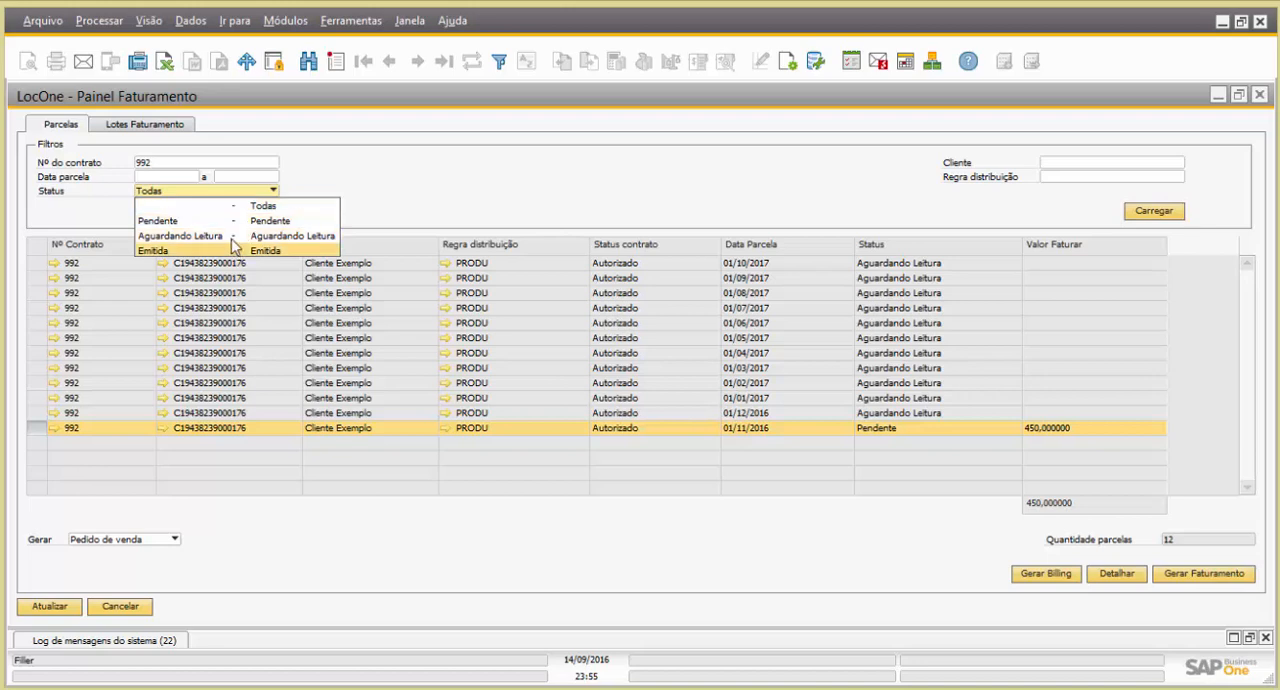
{"action": "left_click", "coordinate": [358, 181]}
{"action": "left_click", "coordinate": [1057, 177]}
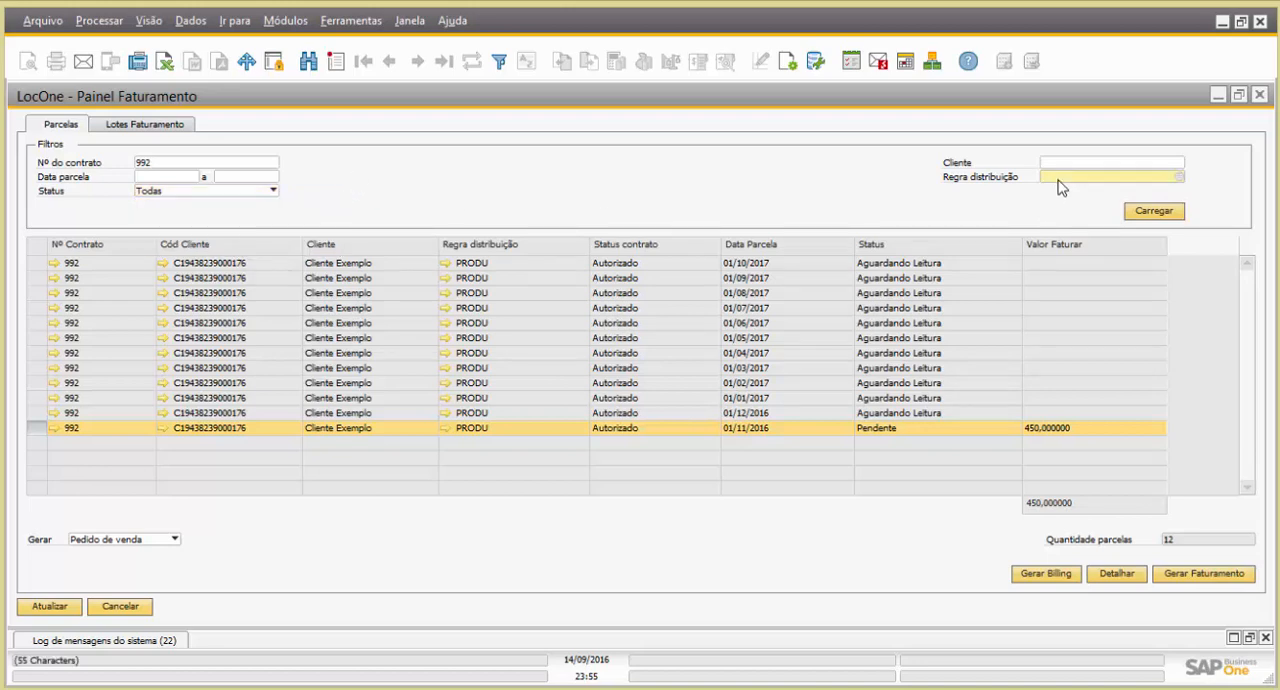
{"action": "left_click", "coordinate": [1052, 162]}
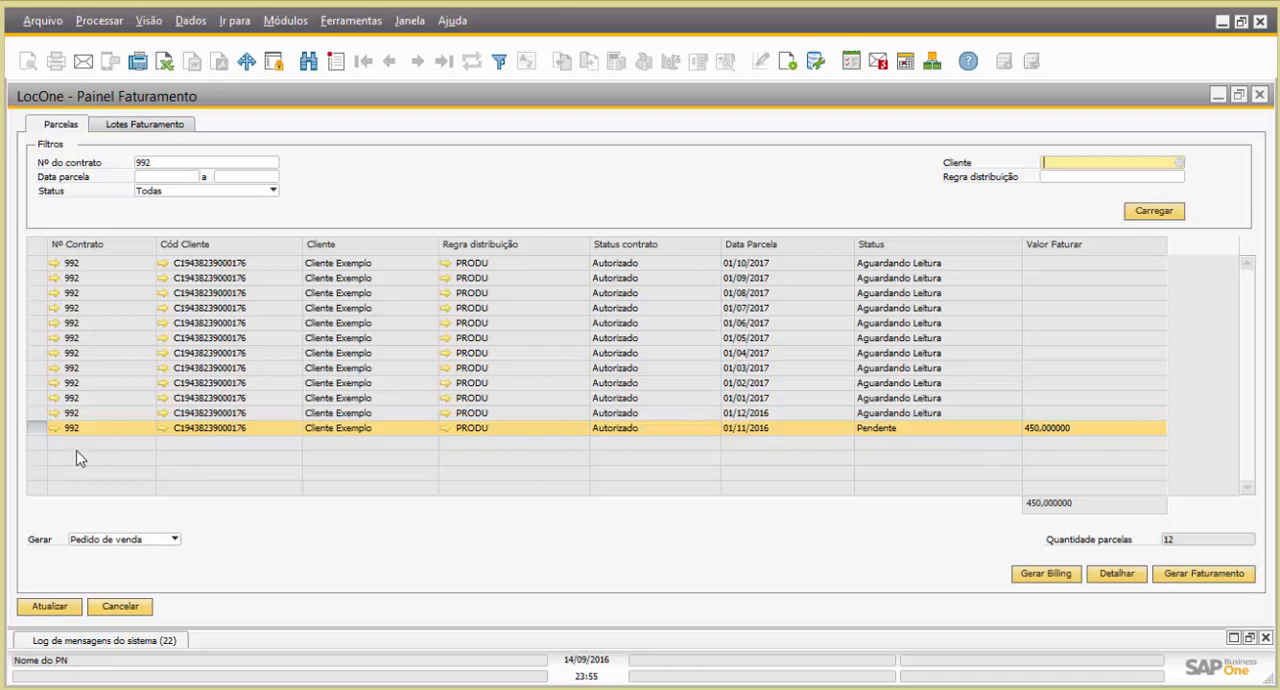
Select only the instalment dated 01/11/2016 and generate its billing as a sales order (Pedido de venda)
{"action": "left_click_drag", "start_coordinate": [36, 384], "coordinate": [34, 429]}
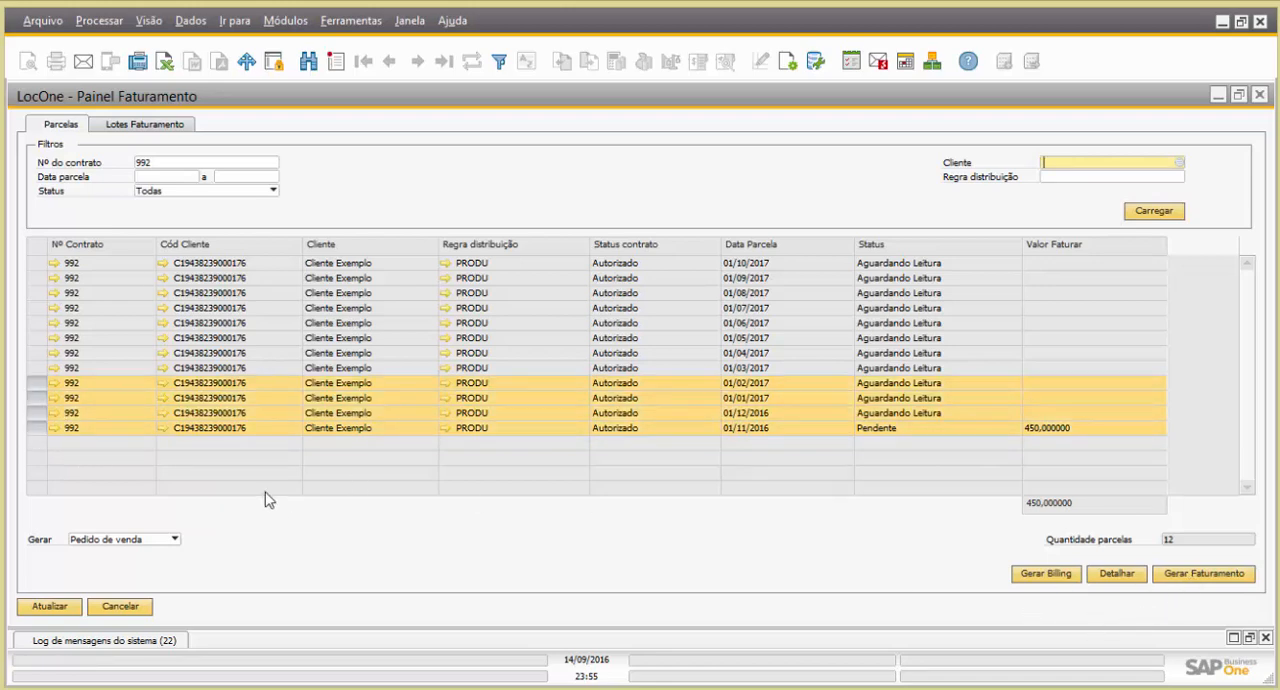
{"action": "left_click", "coordinate": [38, 430]}
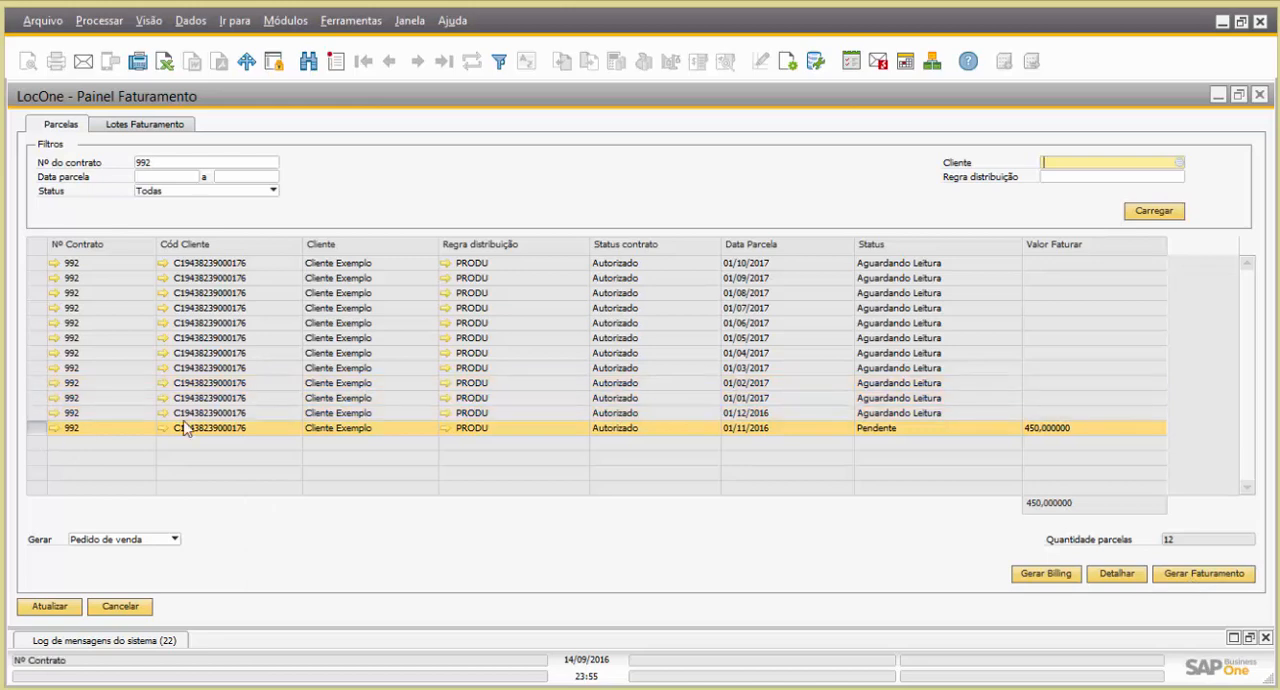
{"action": "left_click", "coordinate": [1203, 578]}
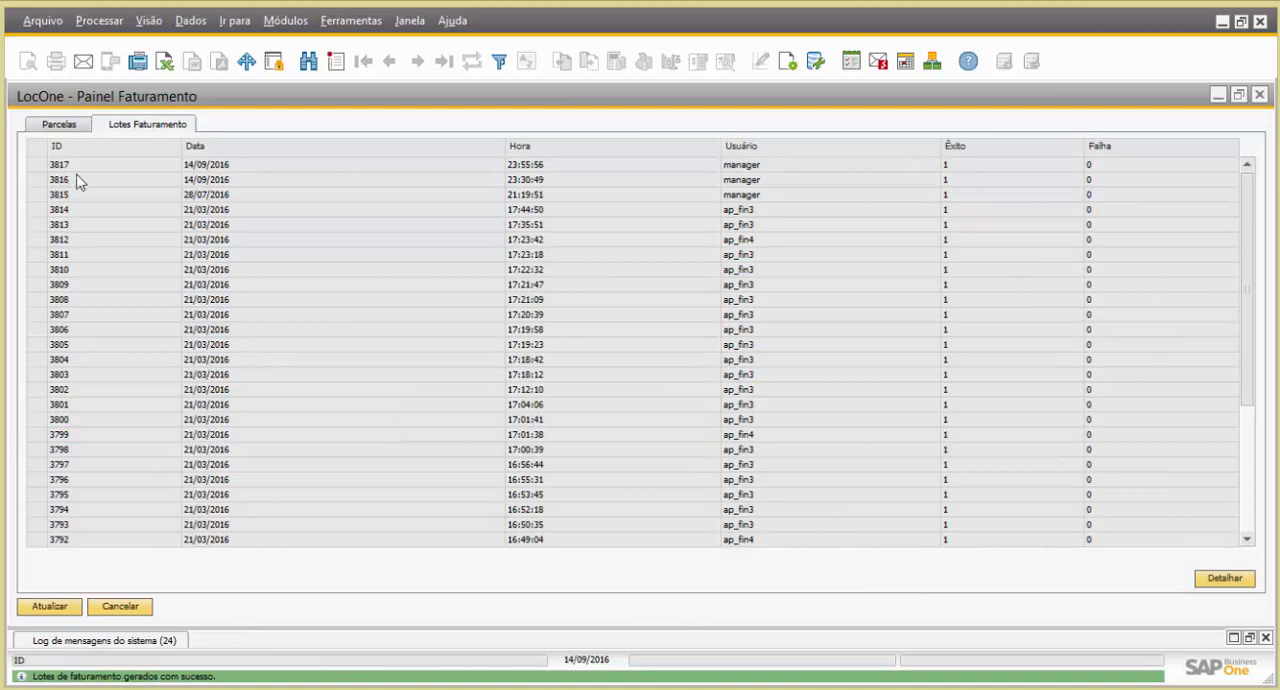
Open the details of the newest billing batch in Lotes Faturamento and look over its generated document
{"action": "left_click", "coordinate": [38, 165]}
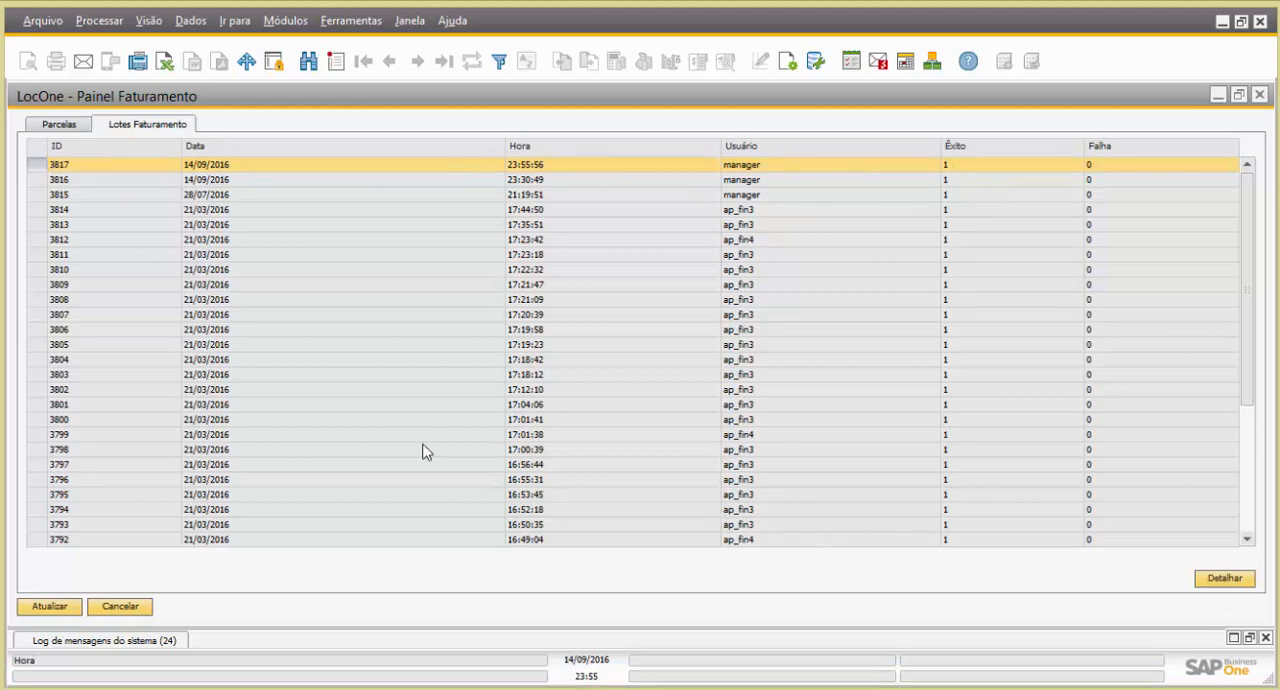
{"action": "left_click", "coordinate": [1224, 580]}
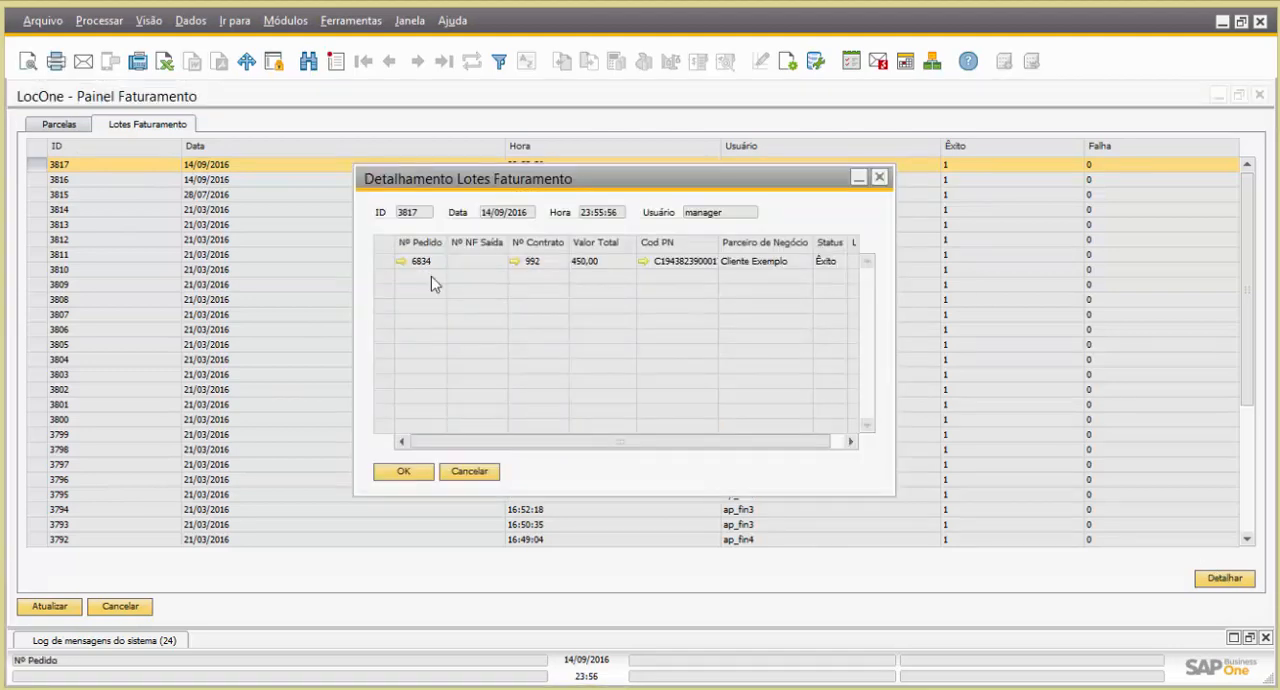
{"action": "left_click_drag", "start_coordinate": [628, 447], "coordinate": [600, 450]}
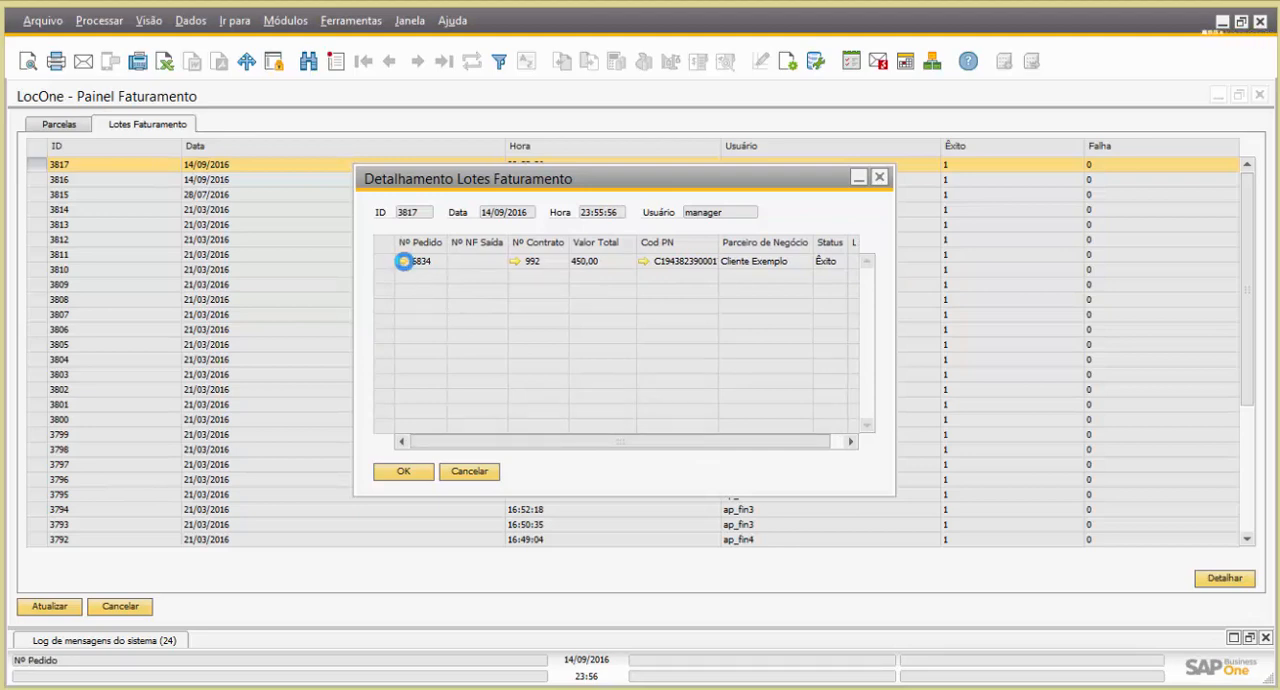
Open the batch's linked sales order in a maximized window and go through its three item lines
{"action": "left_click", "coordinate": [404, 261]}
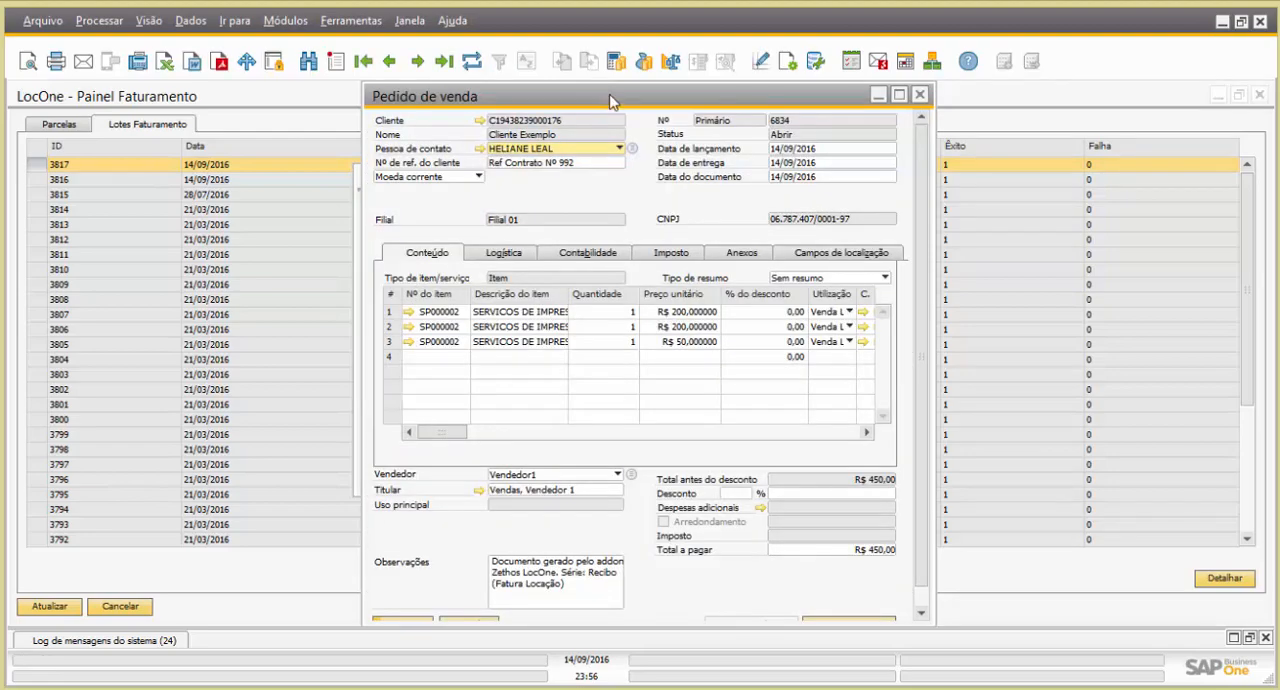
{"action": "double_click", "coordinate": [612, 99]}
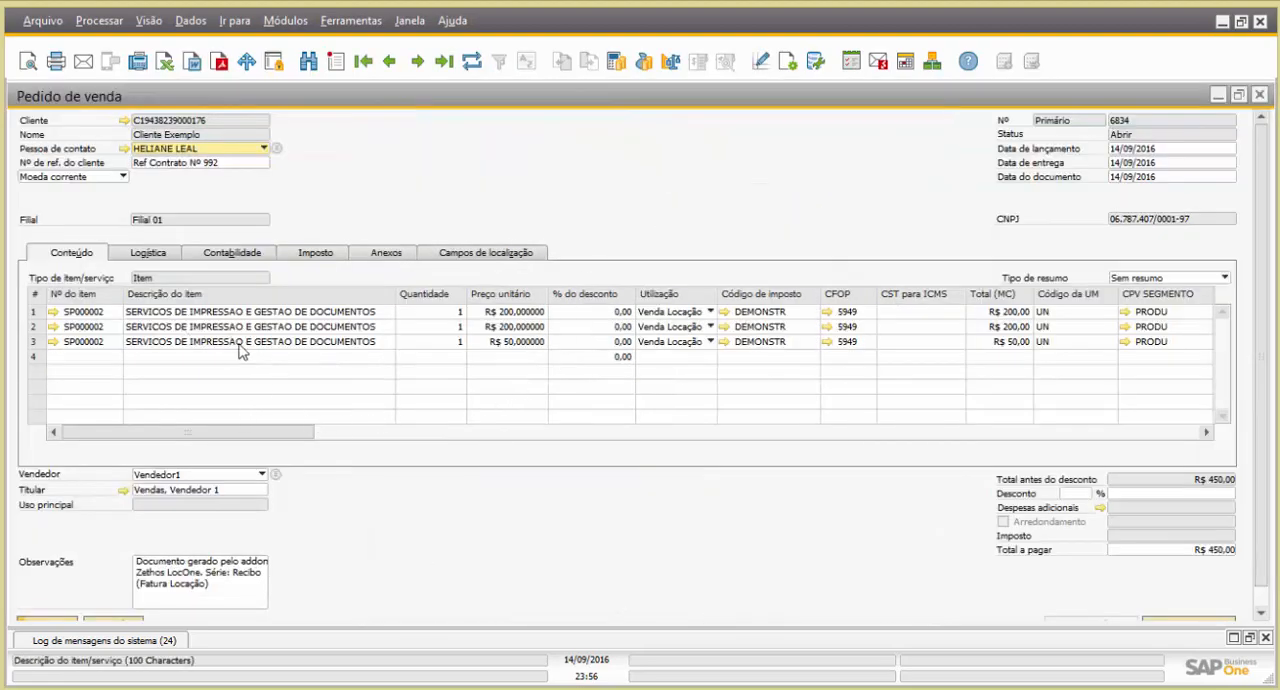
{"action": "left_click", "coordinate": [34, 312]}
{"action": "left_click", "coordinate": [33, 328]}
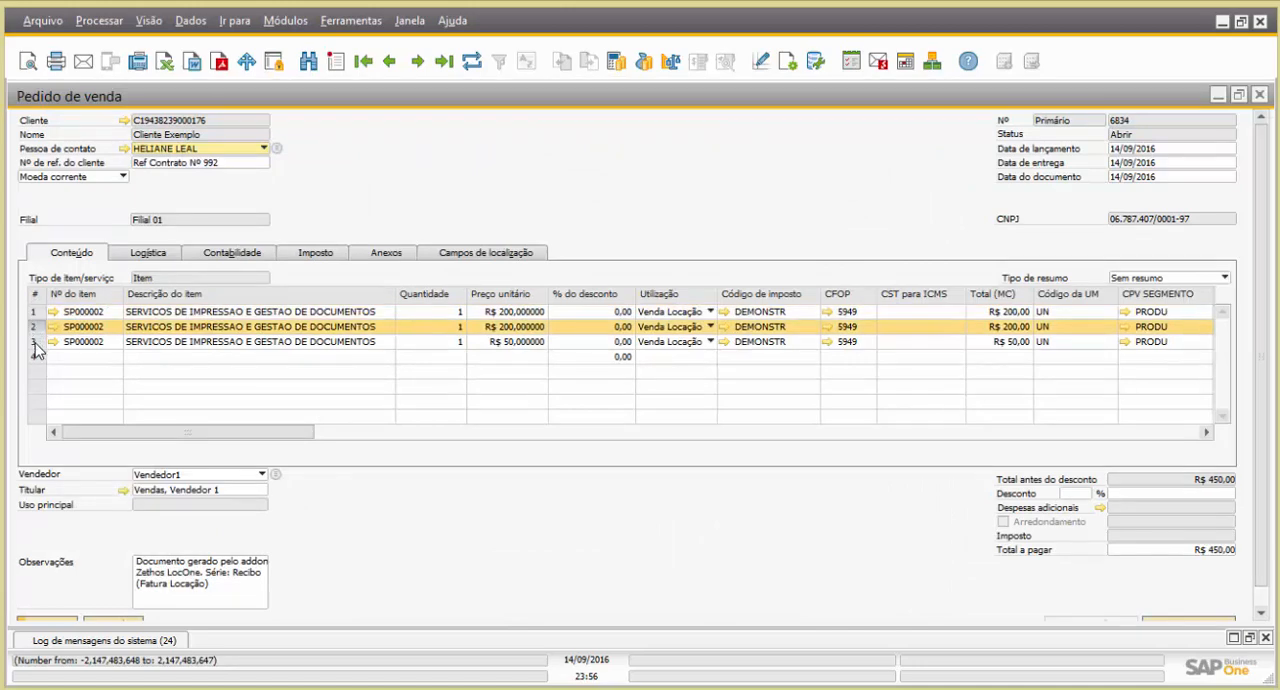
{"action": "left_click", "coordinate": [34, 342]}
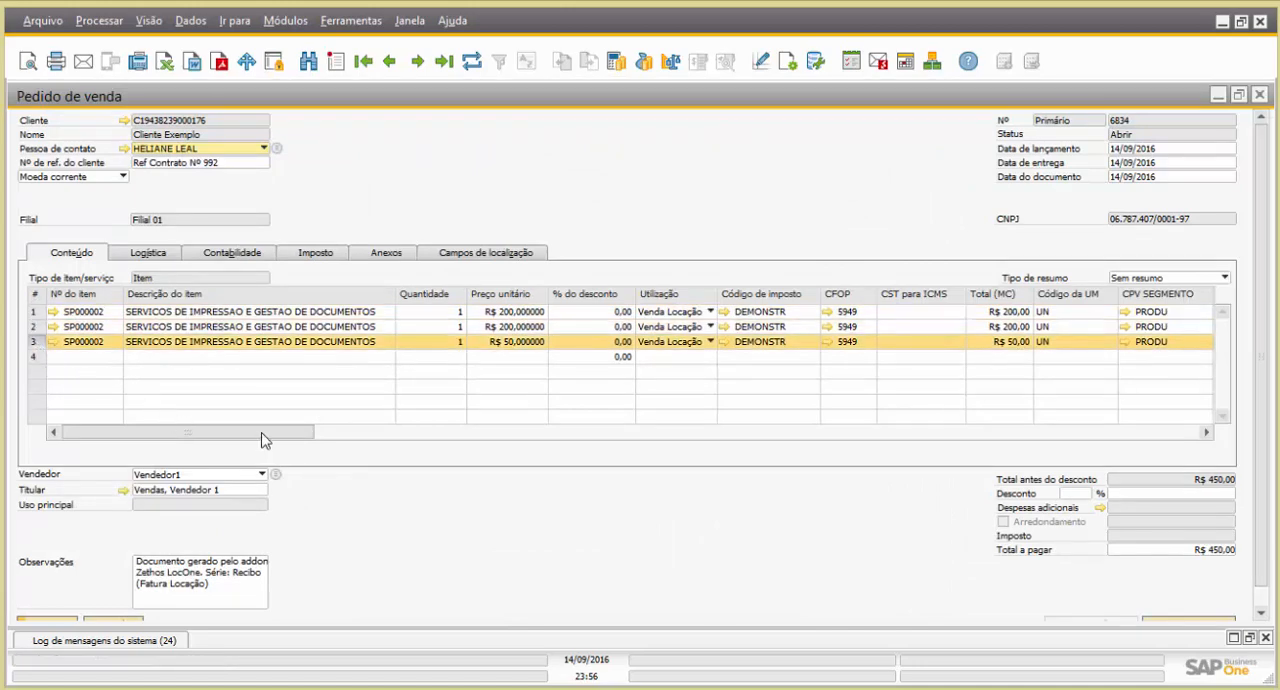
Read the Detalhamento text of the sales order's allowance lines and of the Canon excess line
{"action": "left_click_drag", "start_coordinate": [261, 433], "coordinate": [996, 434]}
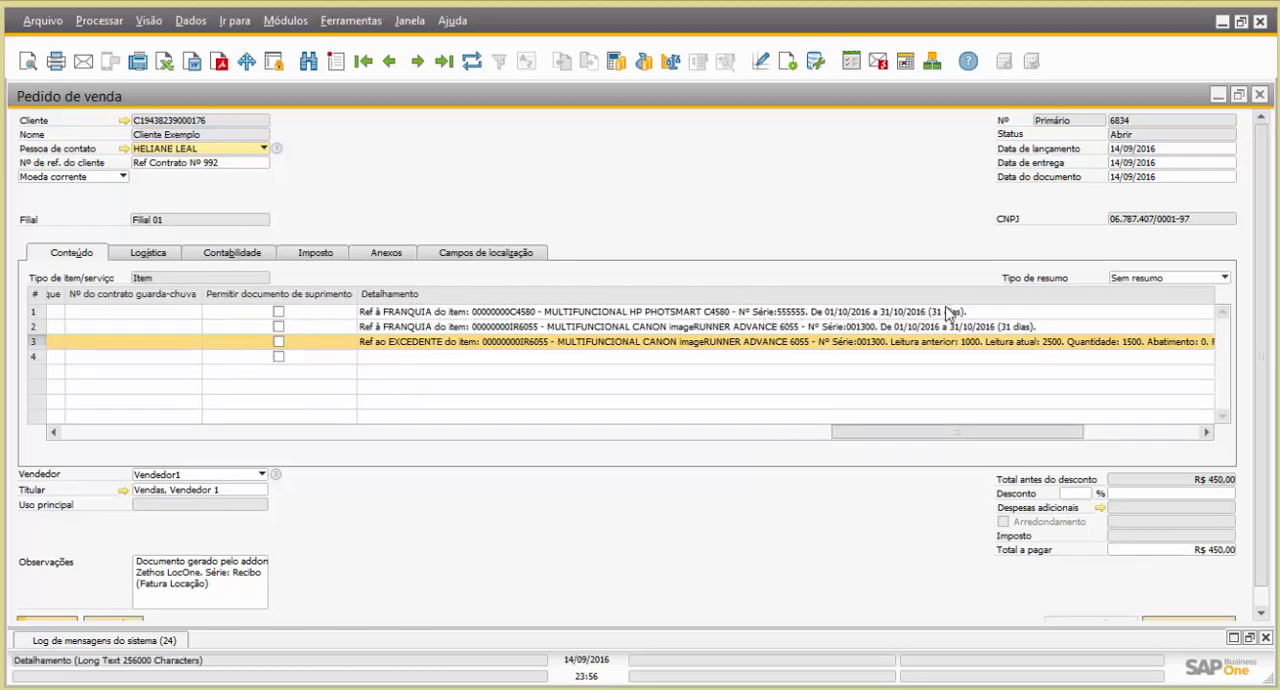
{"action": "left_click", "coordinate": [36, 331]}
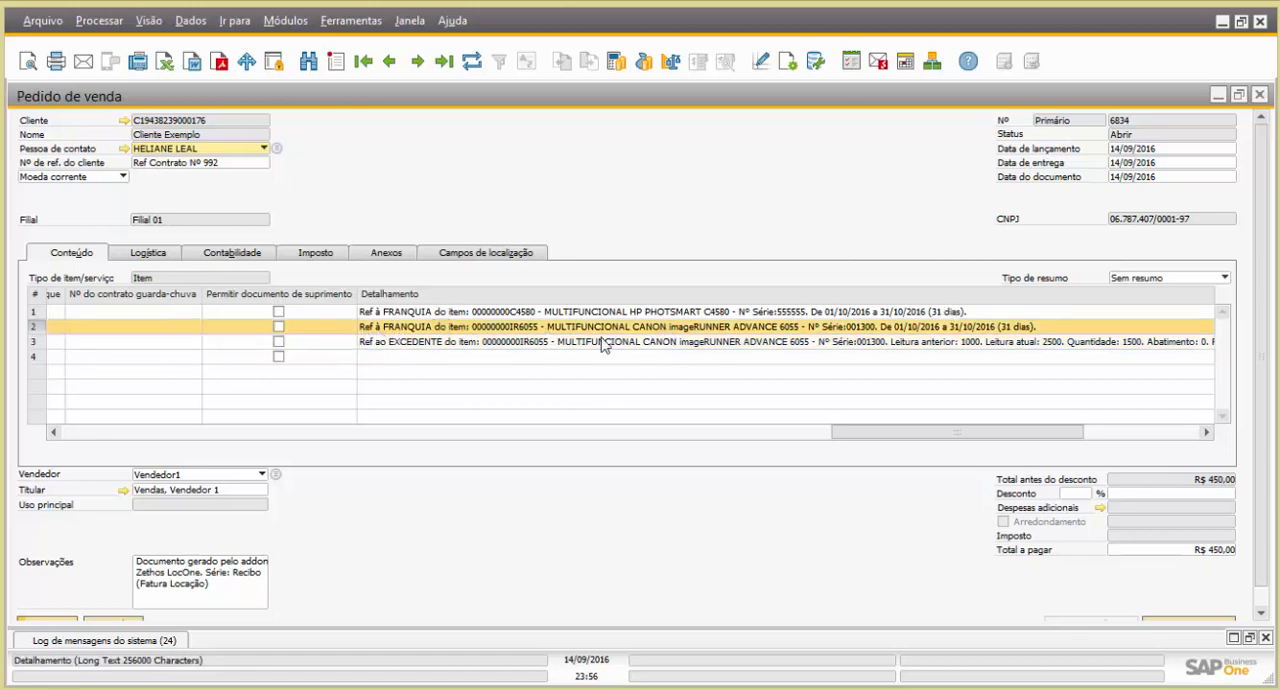
{"action": "left_click", "coordinate": [37, 341]}
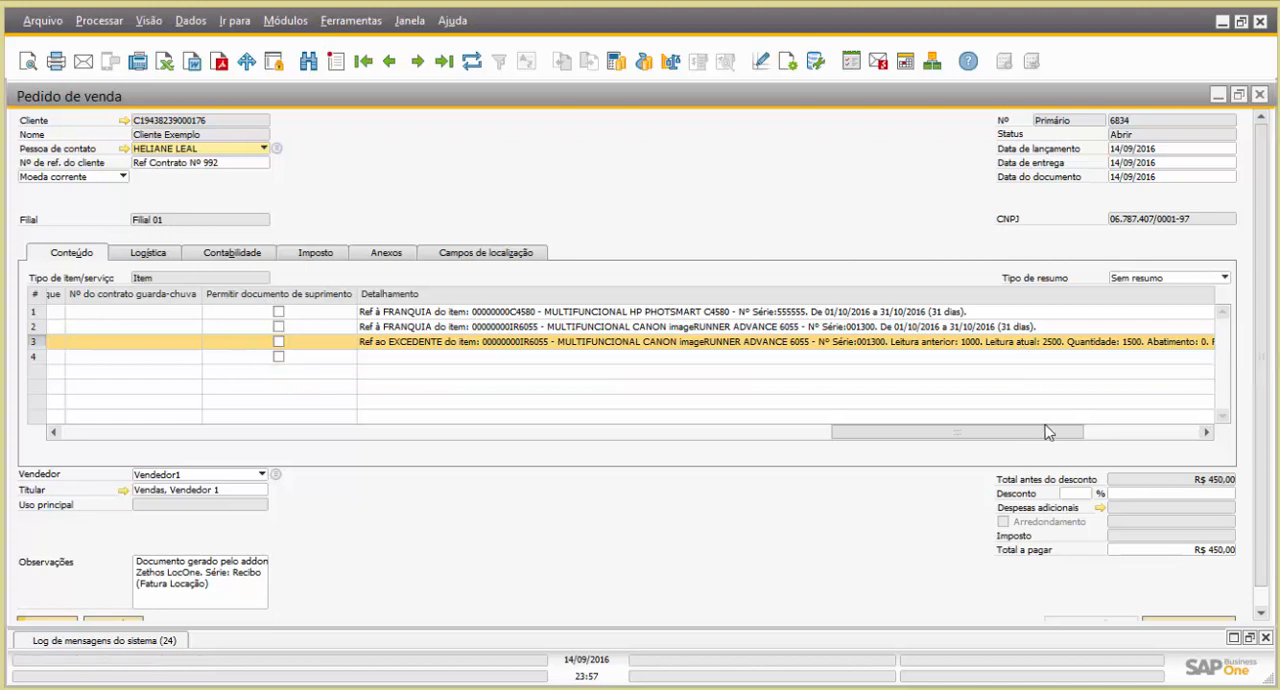
{"action": "left_click_drag", "start_coordinate": [1068, 441], "coordinate": [1095, 437]}
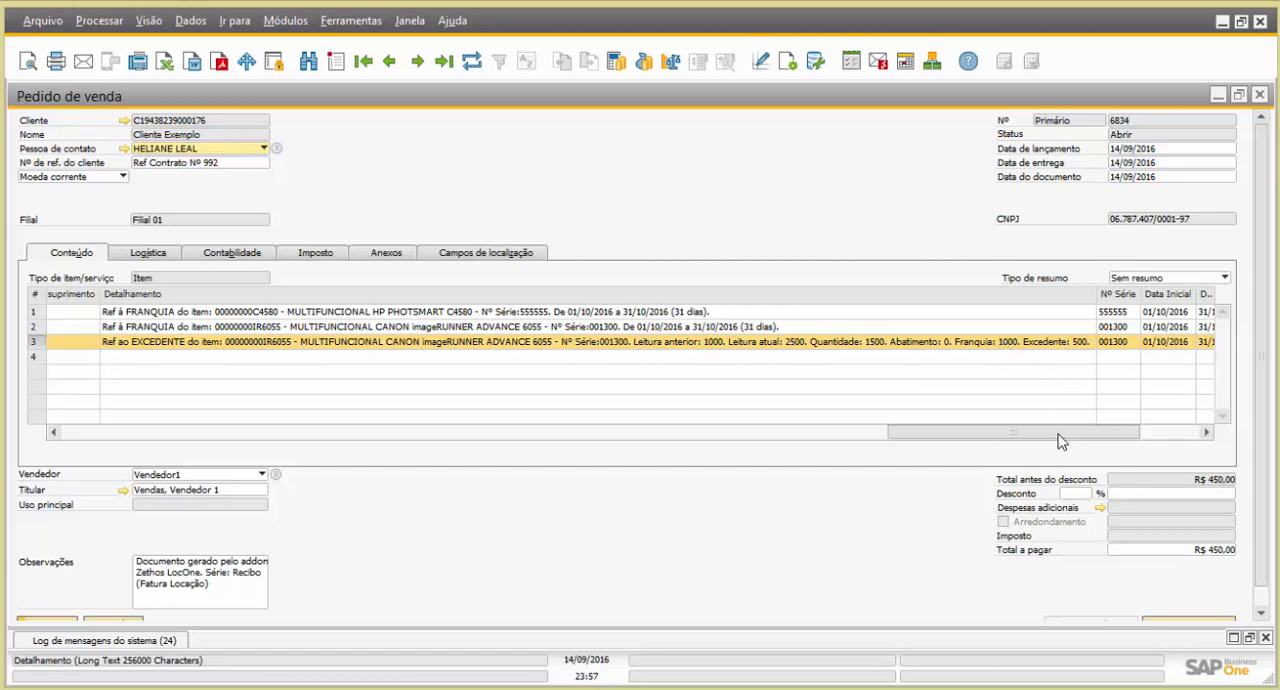
{"action": "left_click_drag", "start_coordinate": [1074, 434], "coordinate": [63, 449]}
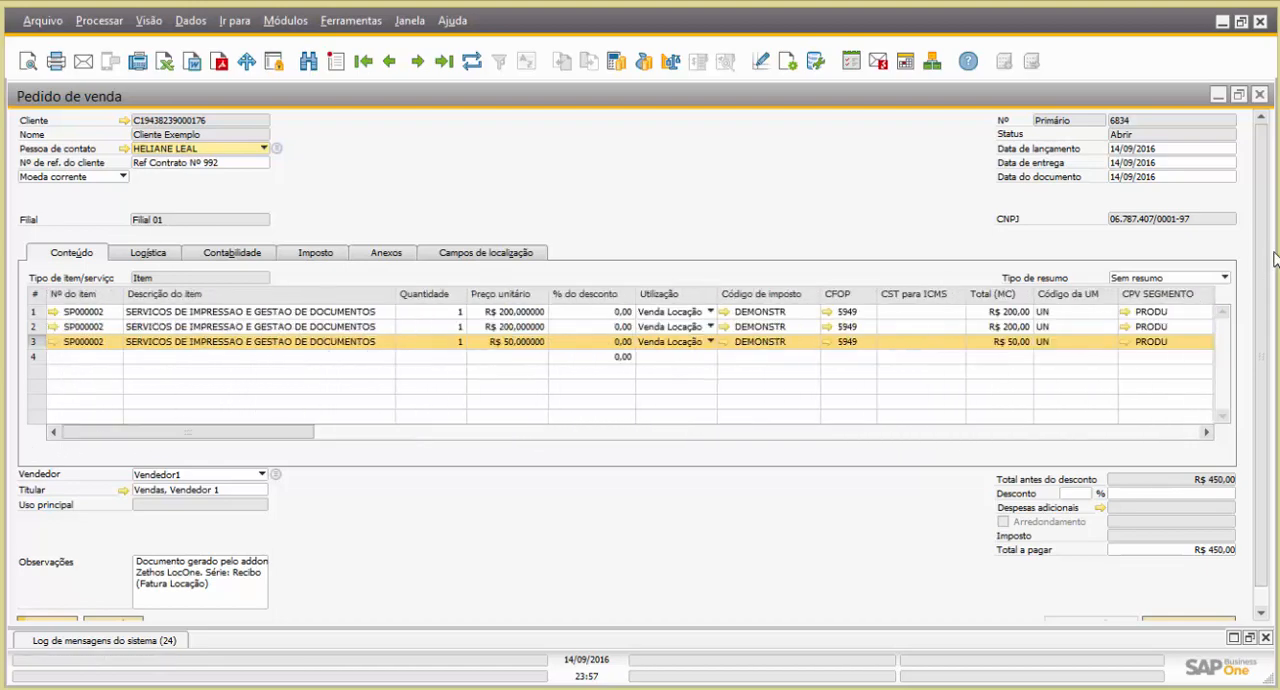
Examine the sales order's remarks (Observações) and highlight the series text "Recibo (Fatura Locação)"
{"action": "scroll", "coordinate": [1264, 268], "scroll_direction": "down", "scroll_amount": 1}
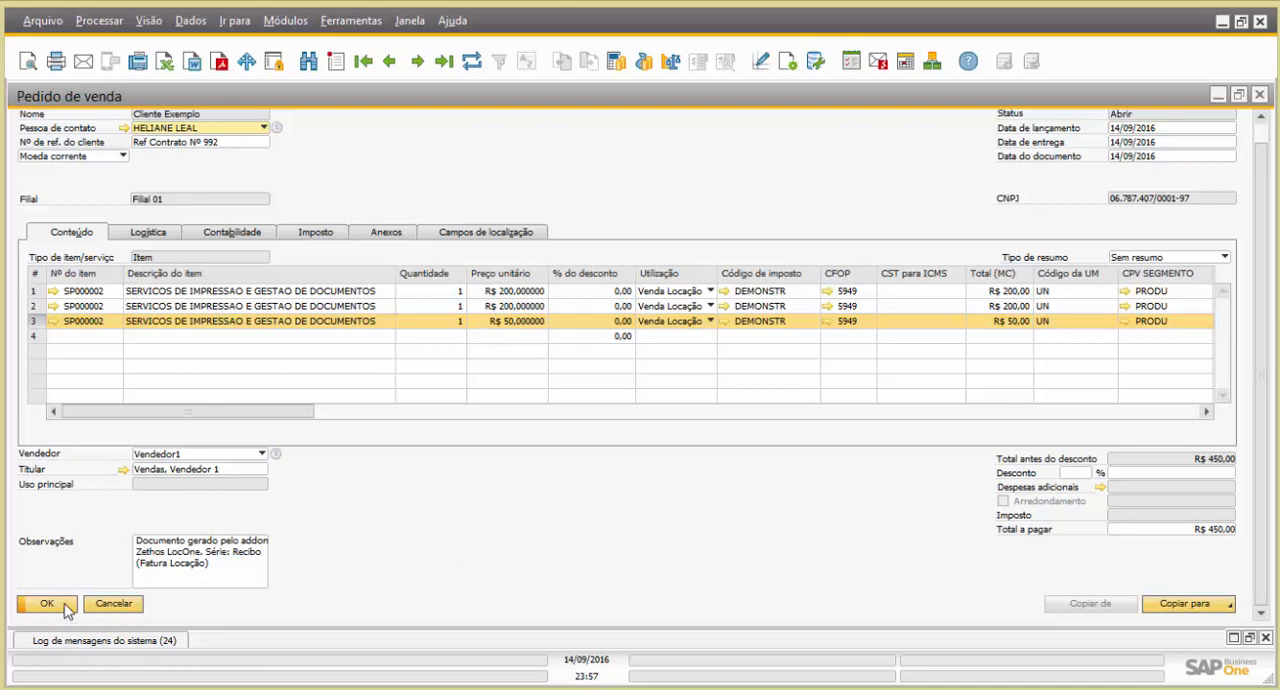
{"action": "left_click", "coordinate": [213, 558]}
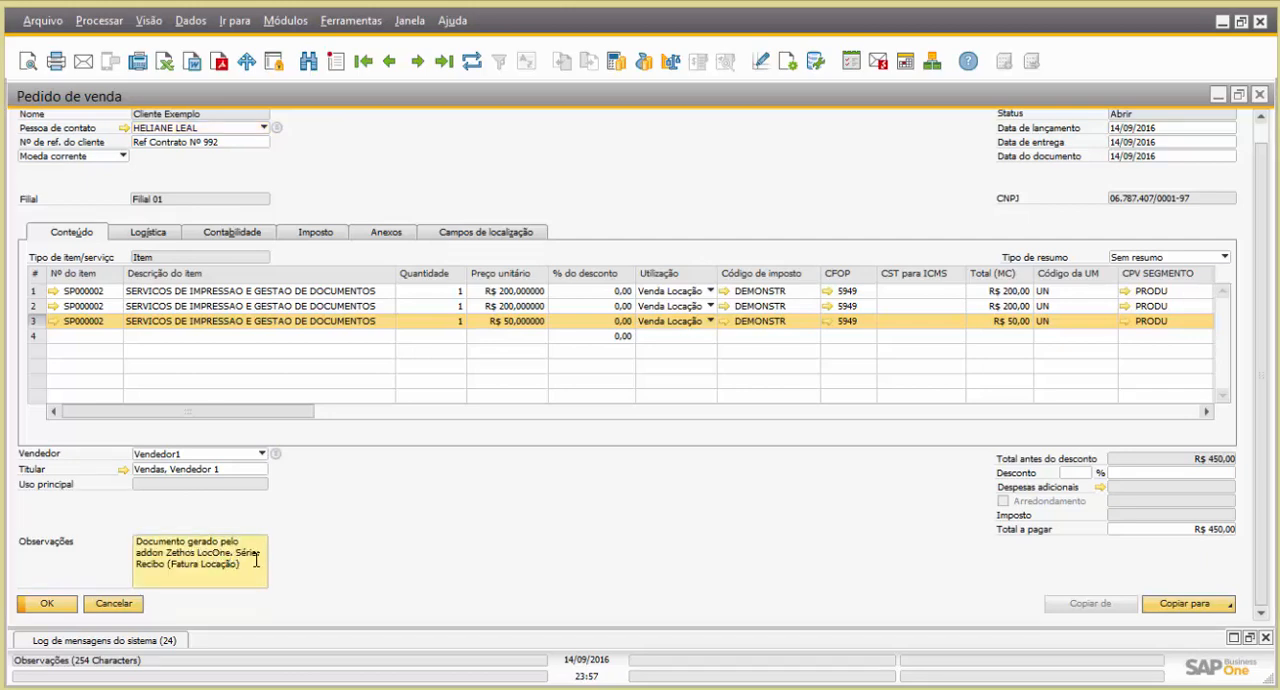
{"action": "left_click_drag", "start_coordinate": [191, 564], "coordinate": [240, 562]}
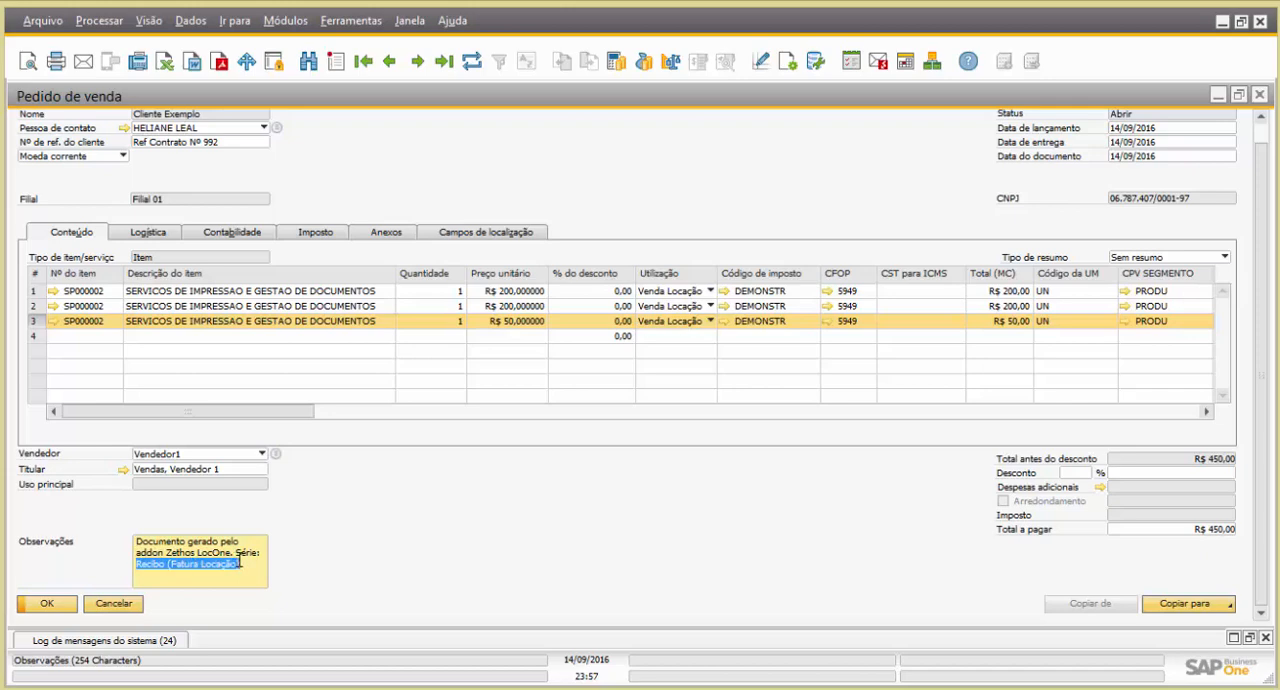
Close the sales order, the billing batch details and the LocOne billing panel
{"action": "left_click", "coordinate": [48, 603]}
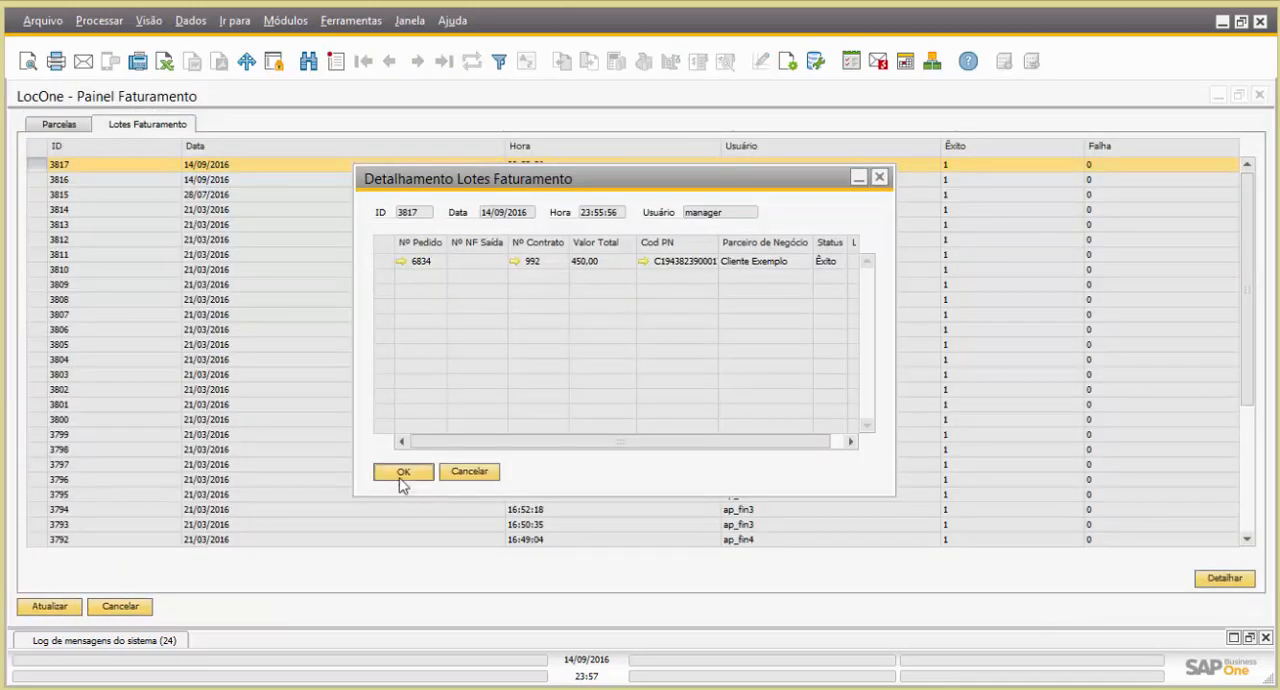
{"action": "left_click", "coordinate": [402, 472]}
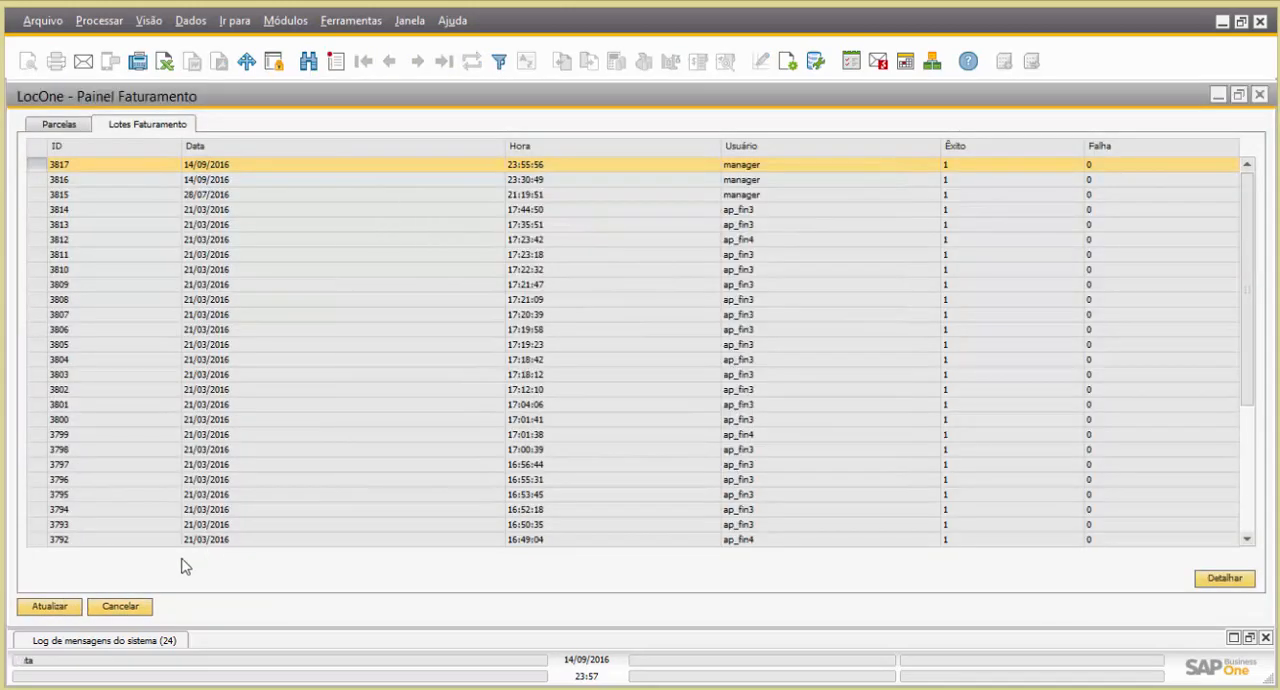
{"action": "left_click", "coordinate": [48, 607]}
{"action": "left_click", "coordinate": [48, 607]}
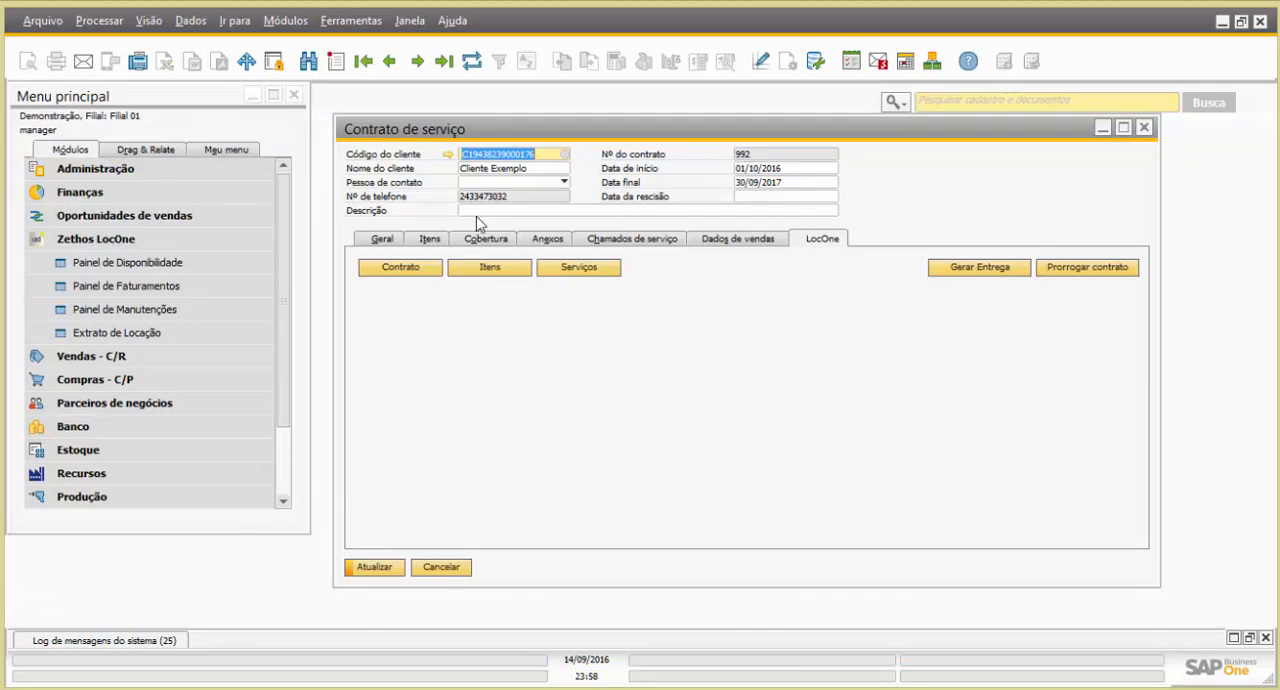
Copy the customer code from the existing service contract and close that contract
{"action": "right_click", "coordinate": [505, 156]}
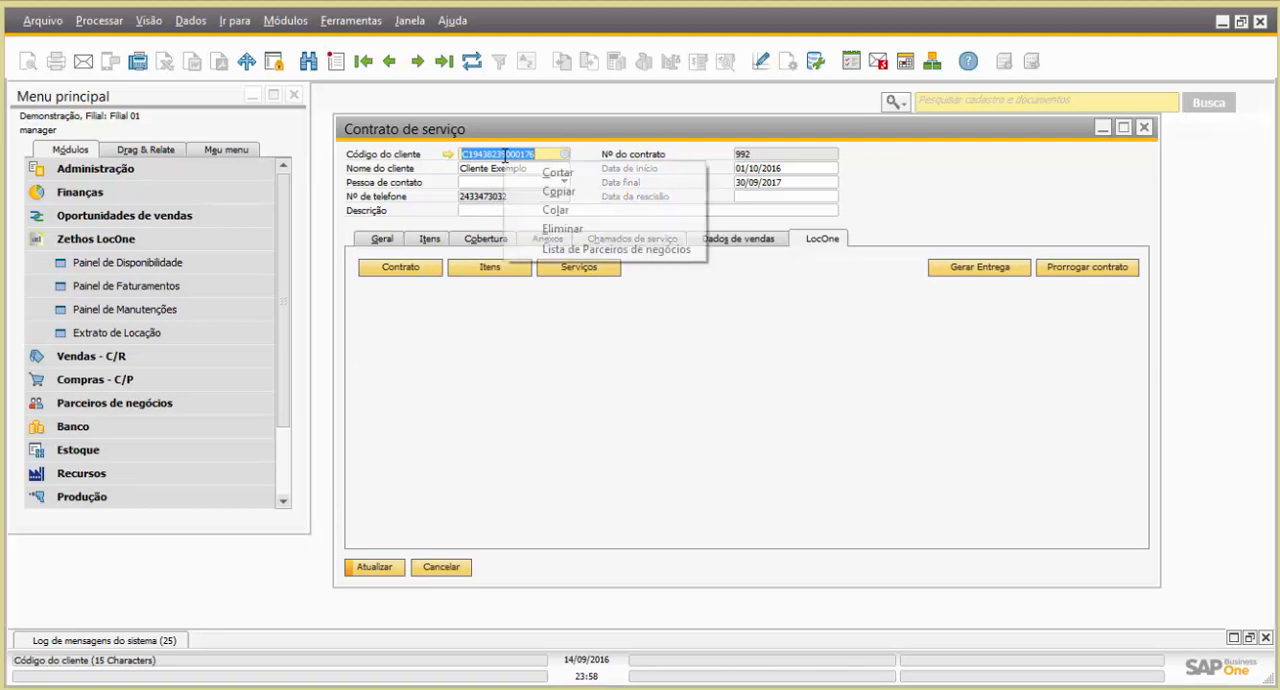
{"action": "left_click", "coordinate": [558, 191]}
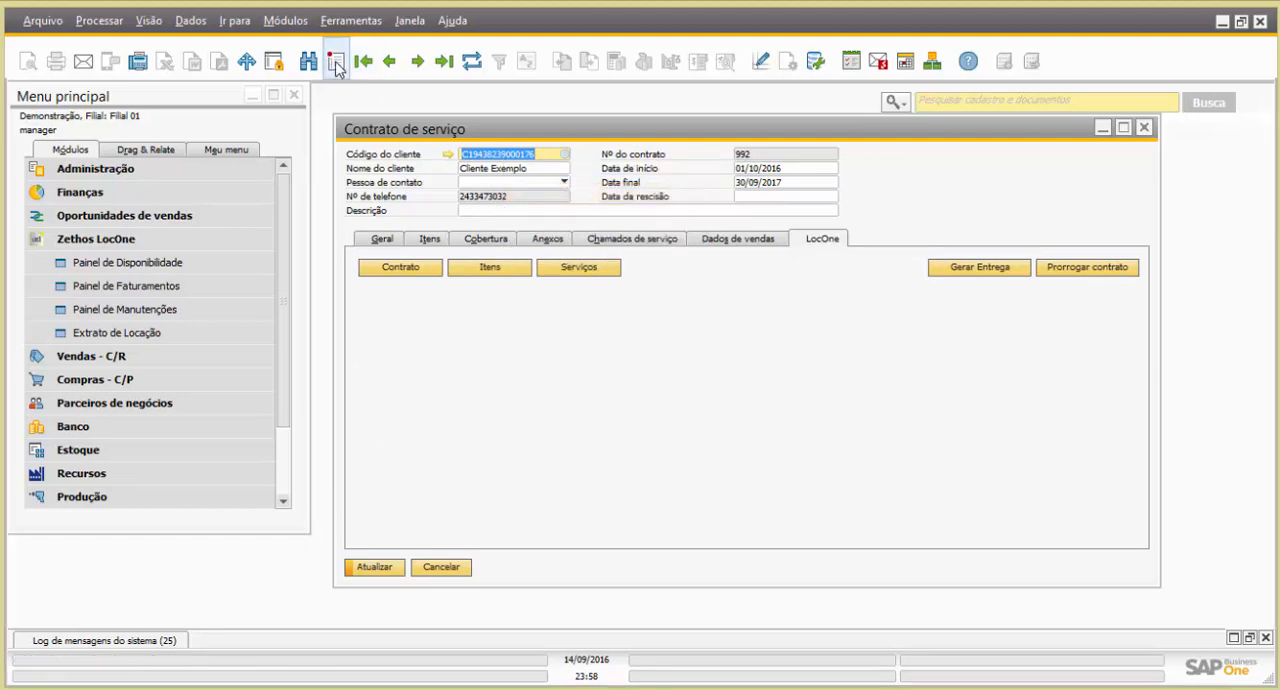
{"action": "left_click", "coordinate": [441, 567]}
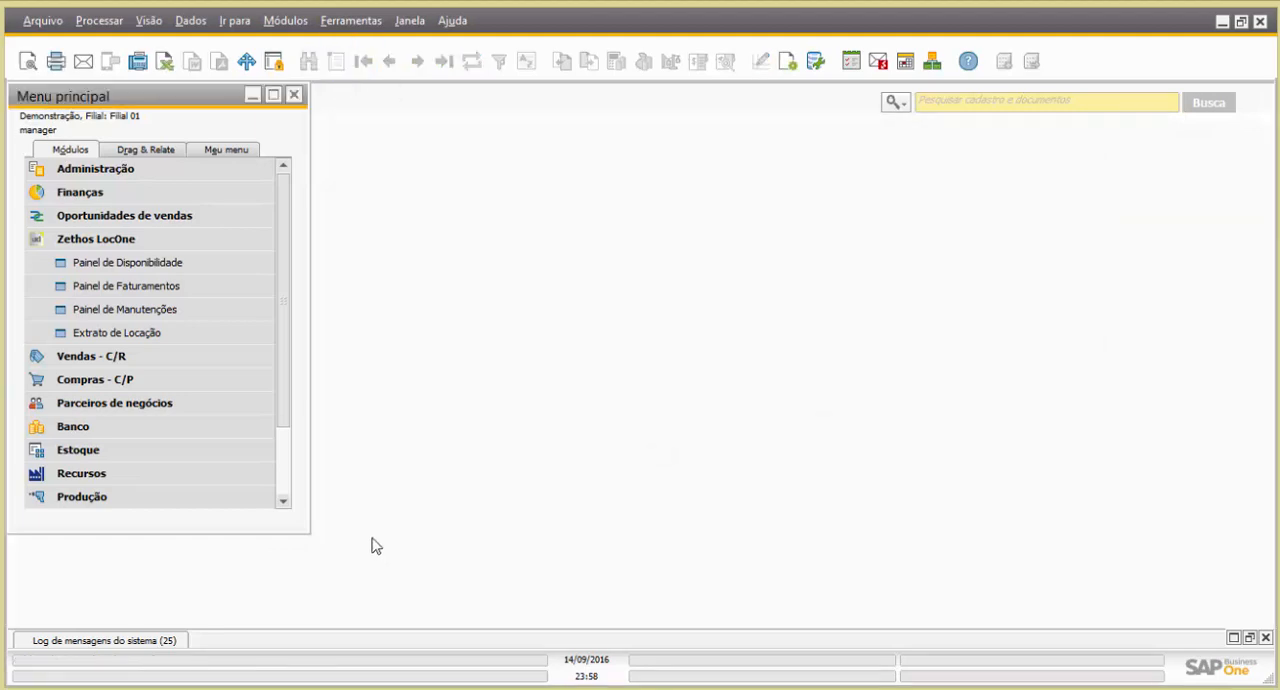
Start a new service contract for the copied customer code, running from 01/10/2016 to 30/09/2017 with status Autorizado
{"action": "left_click", "coordinate": [110, 239]}
{"action": "left_click", "coordinate": [114, 449]}
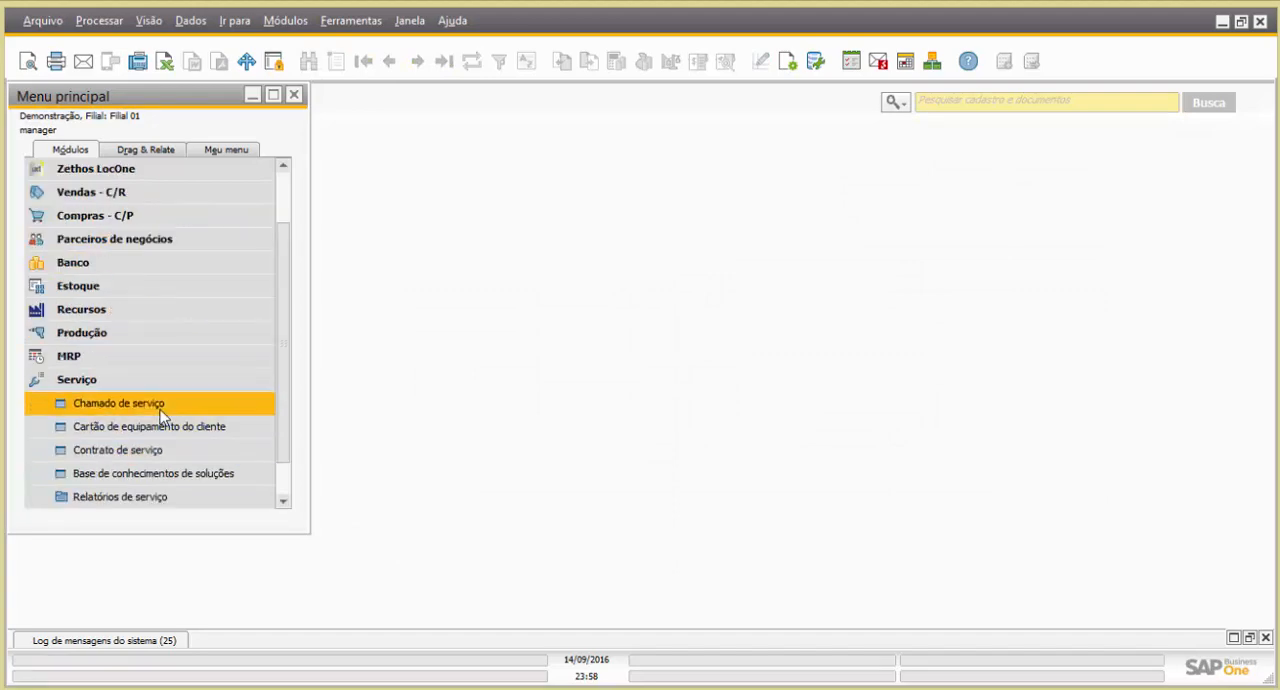
{"action": "left_click", "coordinate": [154, 456]}
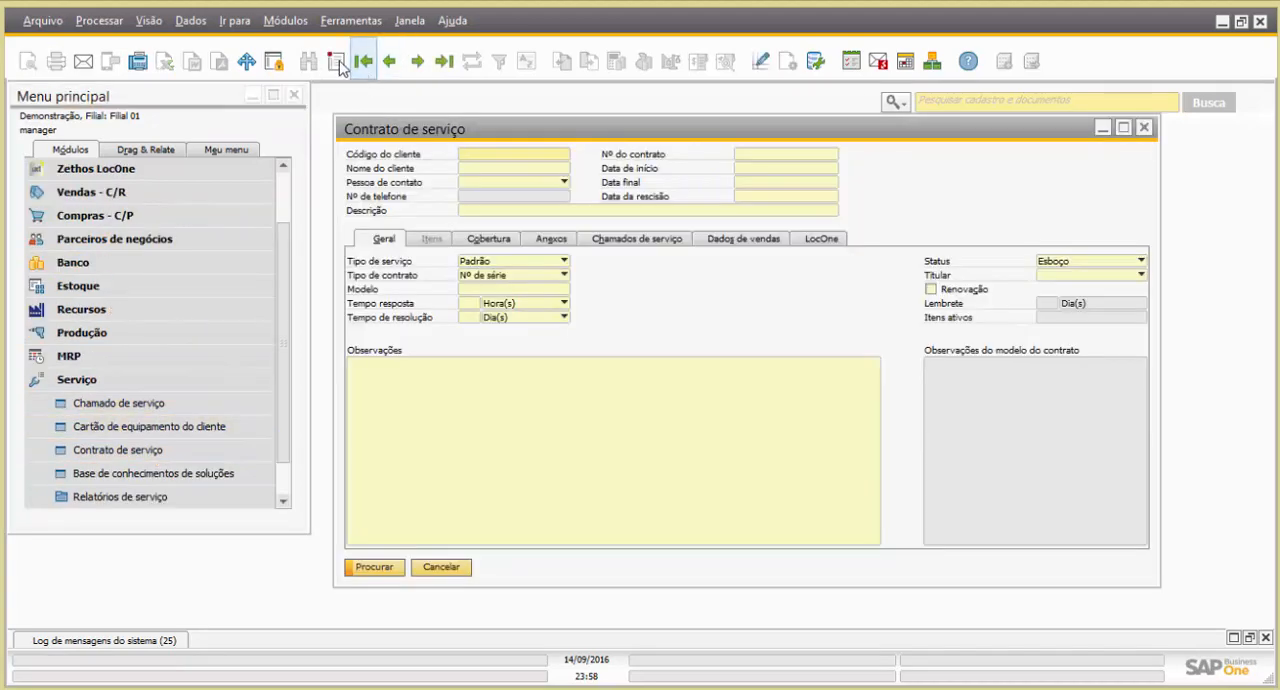
{"action": "key", "text": "ctrl+v"}
{"action": "key", "text": "Tab"}
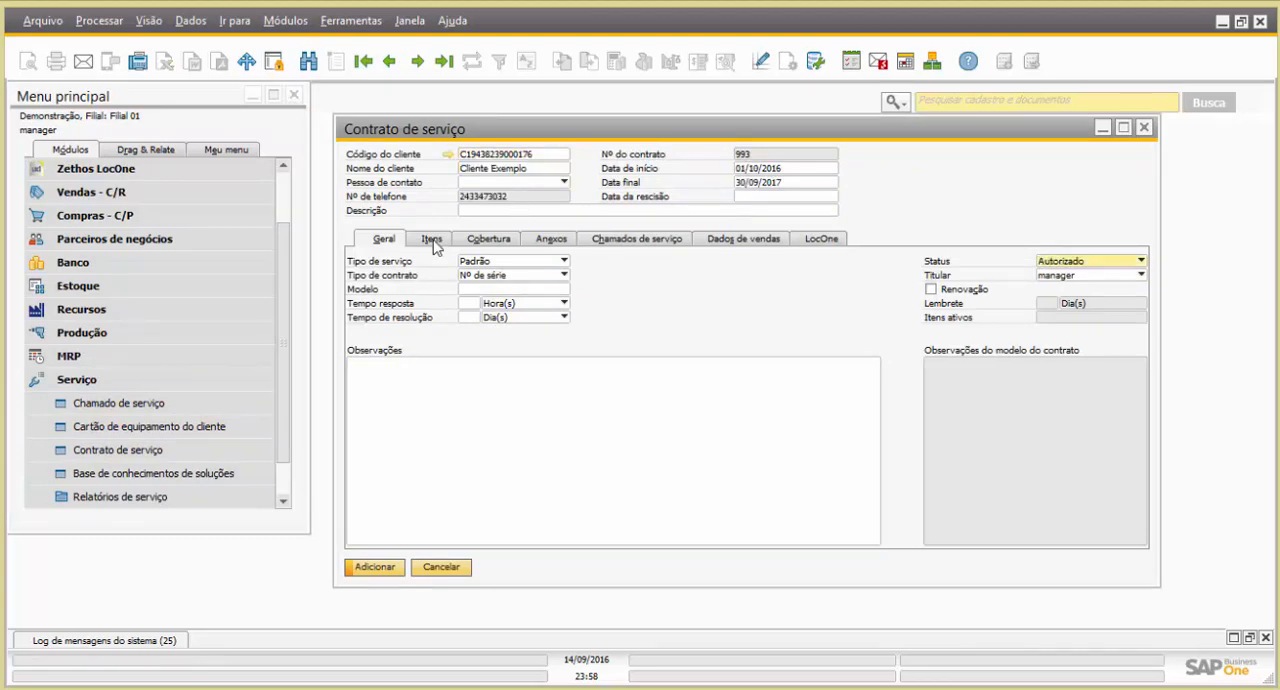
List the HP Photosmart C4580, Canon imageRUNNER ADVANCE 6055 and Kyocera ECOSYS FS-1135MFP as contract items and add the contract
{"action": "left_click", "coordinate": [437, 239]}
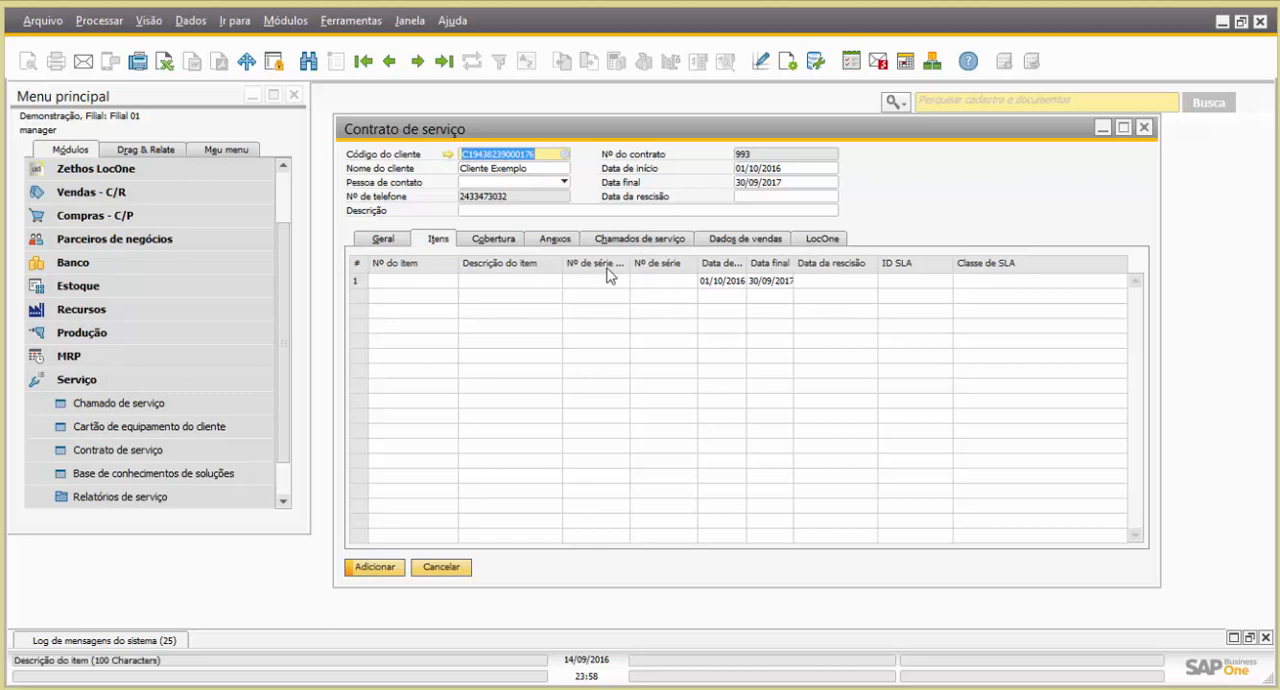
{"action": "left_click", "coordinate": [670, 283]}
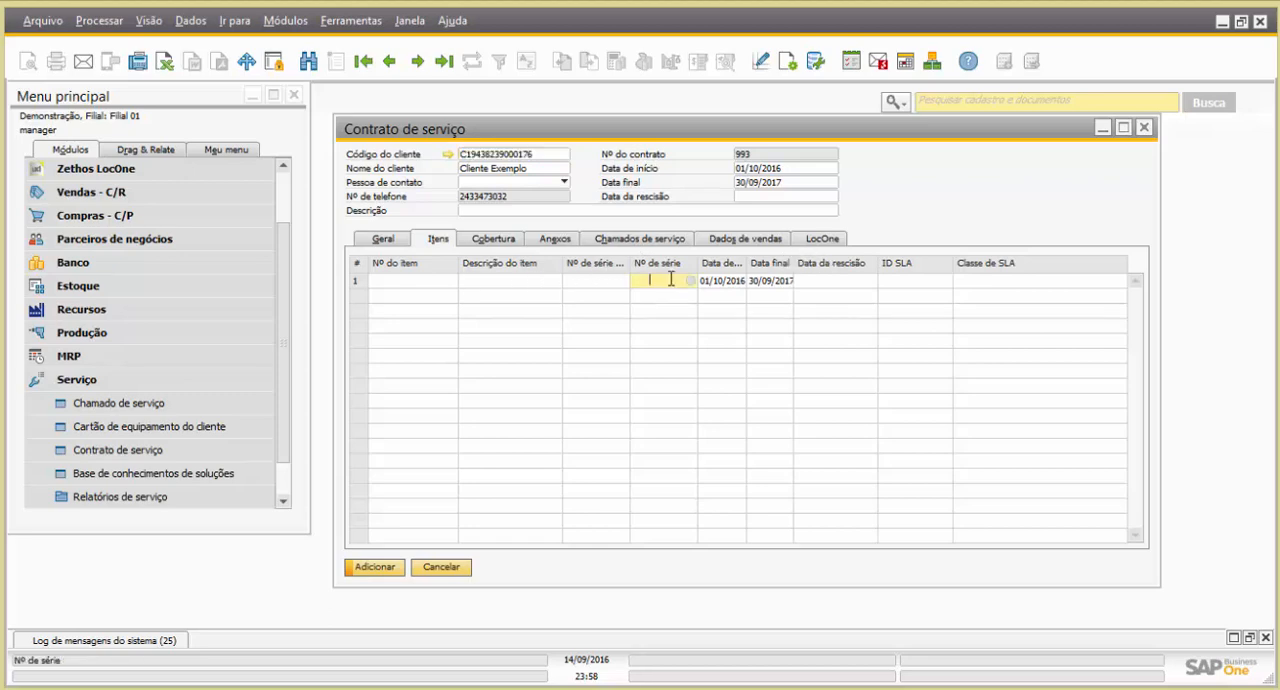
{"action": "key", "text": "Tab"}
{"action": "double_click", "coordinate": [587, 284]}
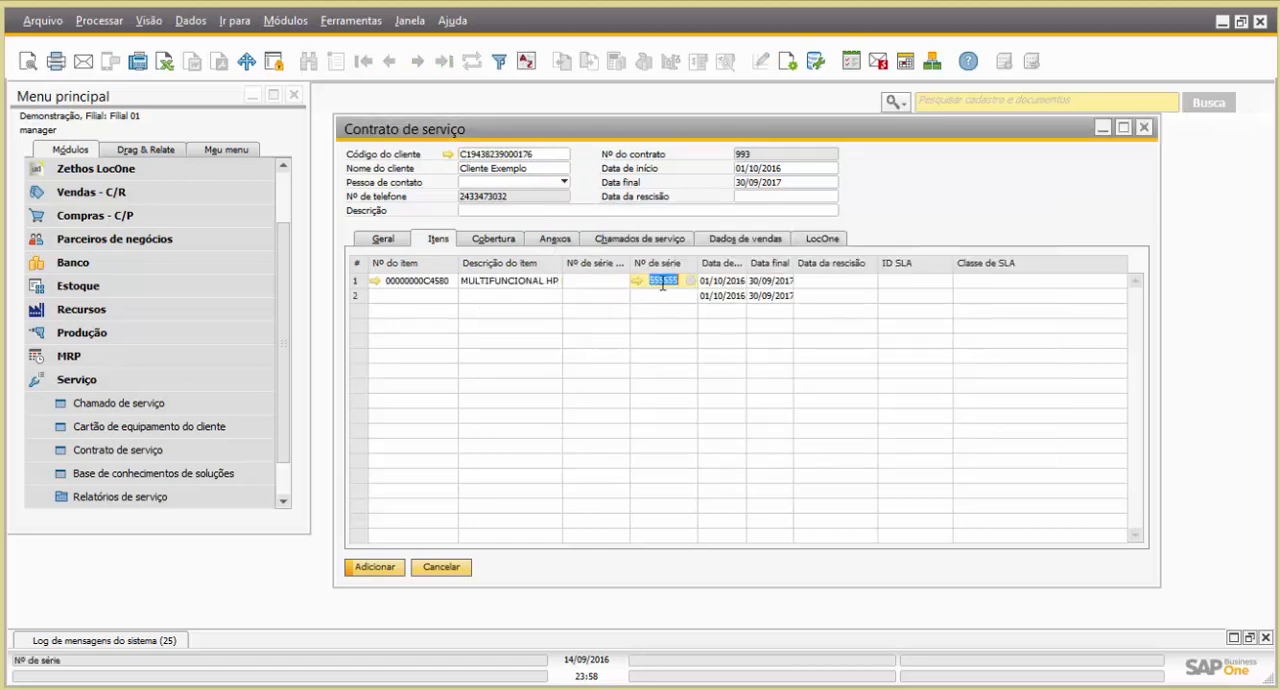
{"action": "left_click", "coordinate": [664, 297]}
{"action": "key", "text": "Tab"}
{"action": "double_click", "coordinate": [582, 299]}
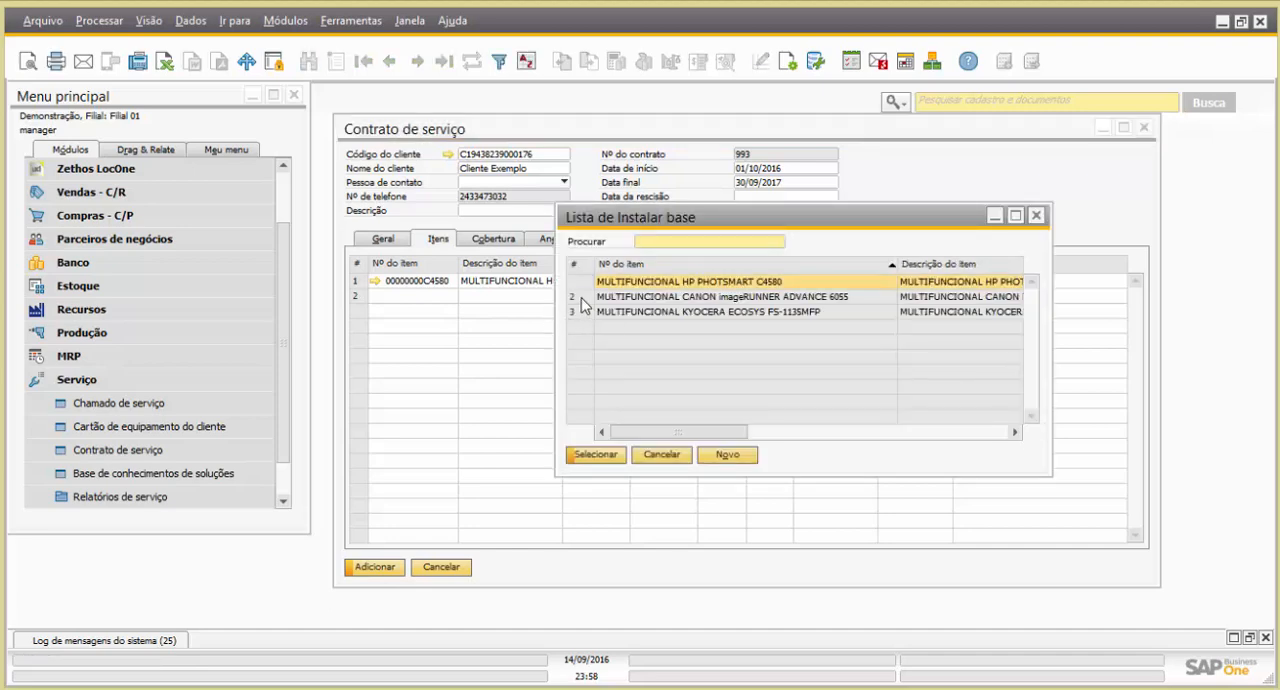
{"action": "left_click", "coordinate": [664, 312]}
{"action": "key", "text": "Tab"}
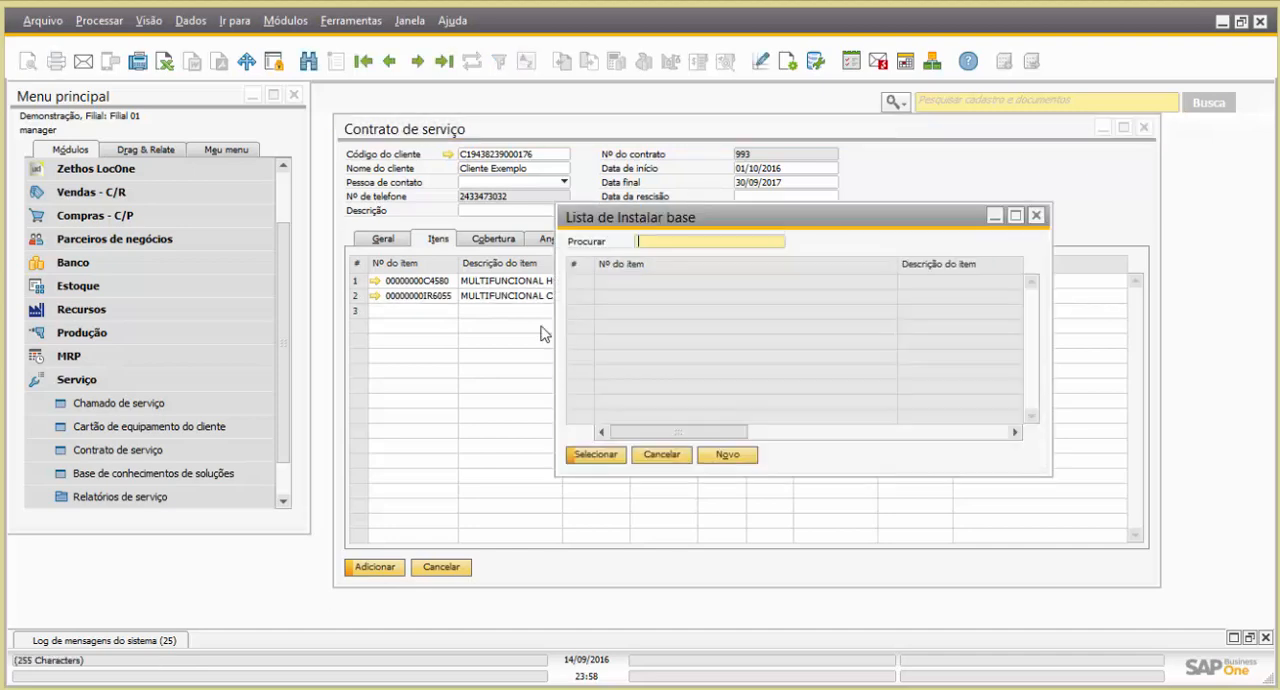
{"action": "left_click", "coordinate": [579, 313]}
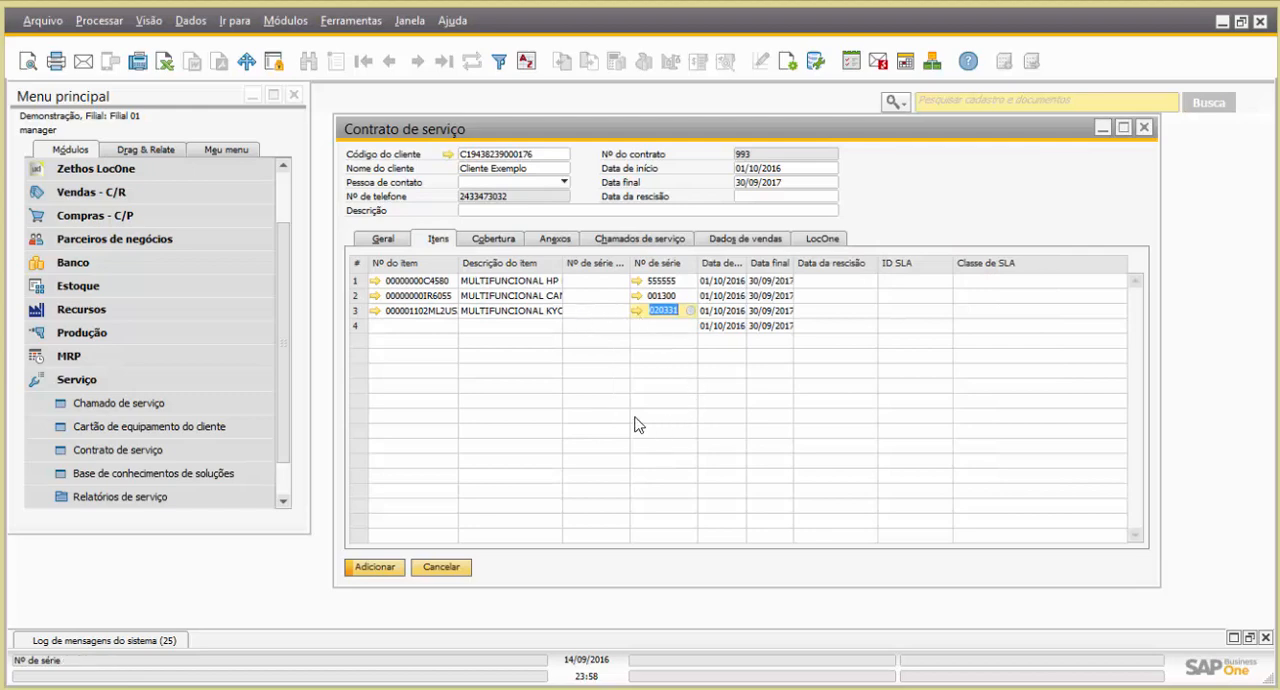
{"action": "left_click", "coordinate": [375, 568]}
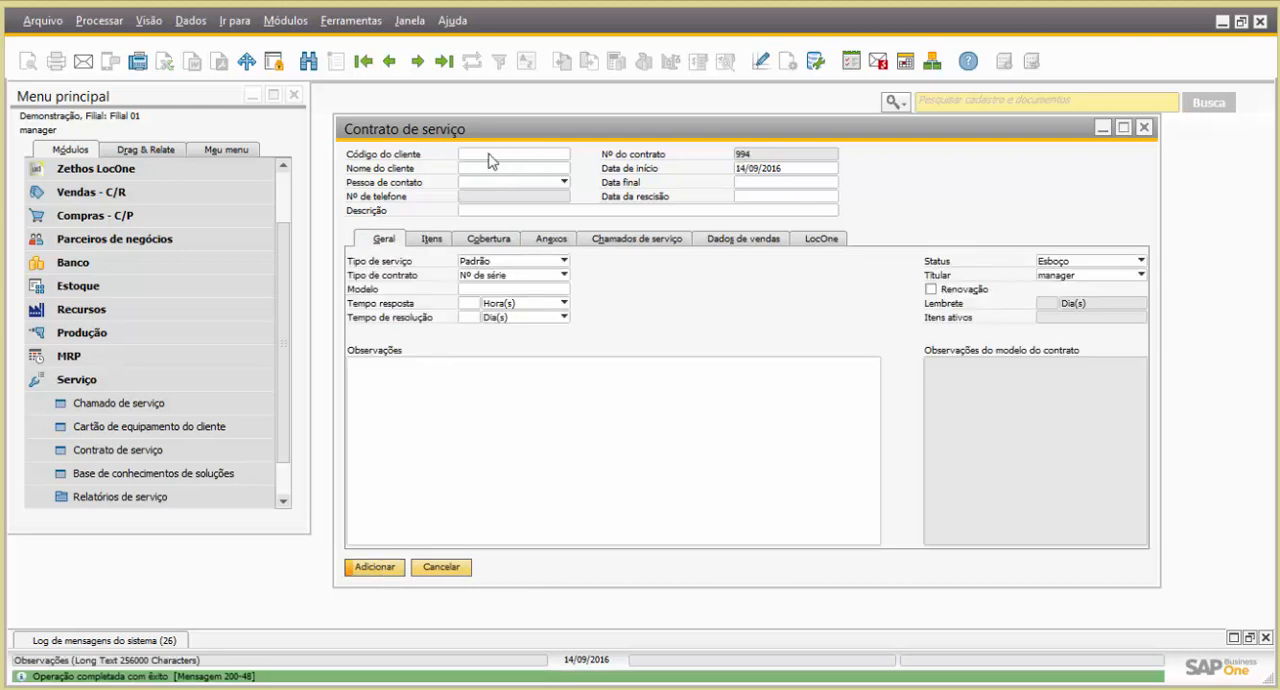
In the newly added contract's LocOne billing settings, set Tipo cobrança franquia to Global and Tipo de contrato to Locação Simples
{"action": "left_click", "coordinate": [443, 62]}
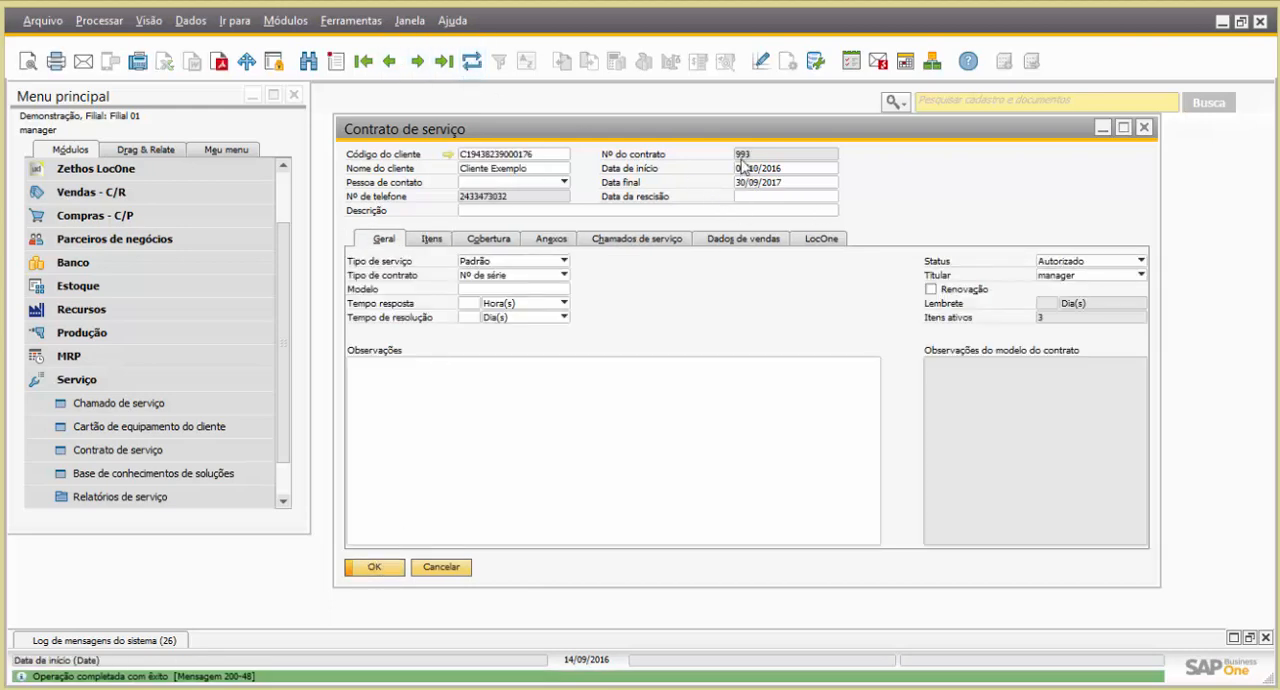
{"action": "left_click", "coordinate": [800, 237]}
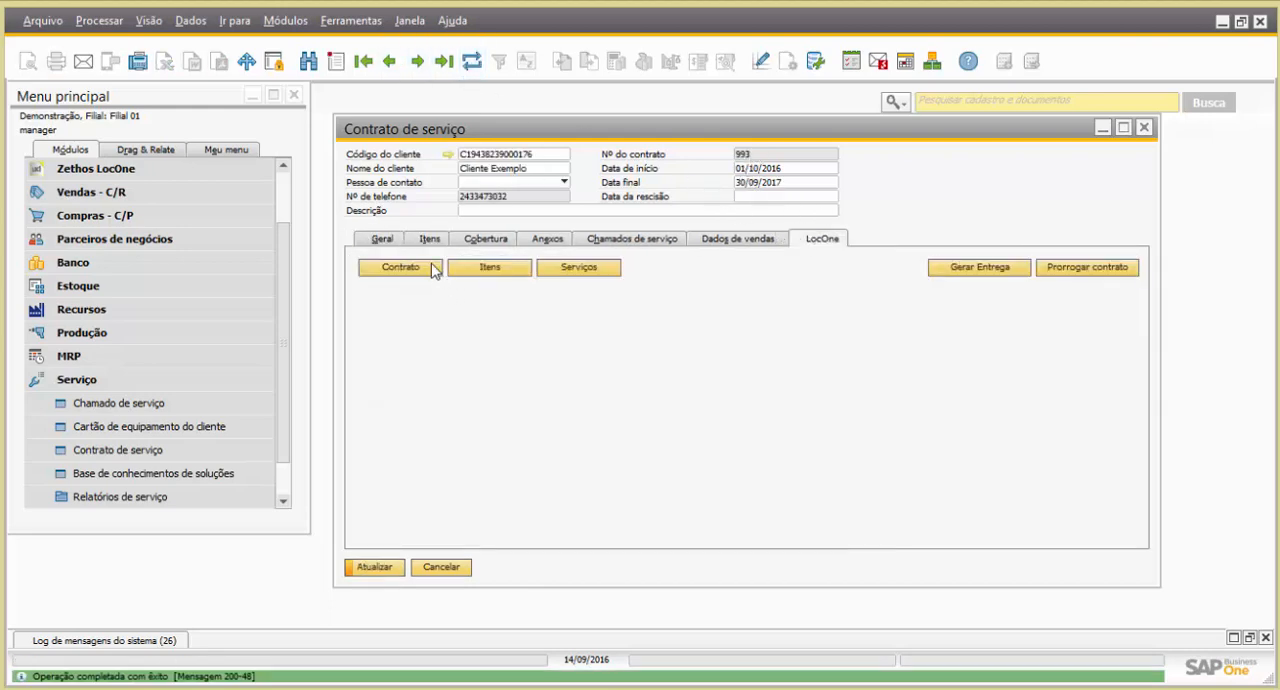
{"action": "left_click", "coordinate": [414, 268]}
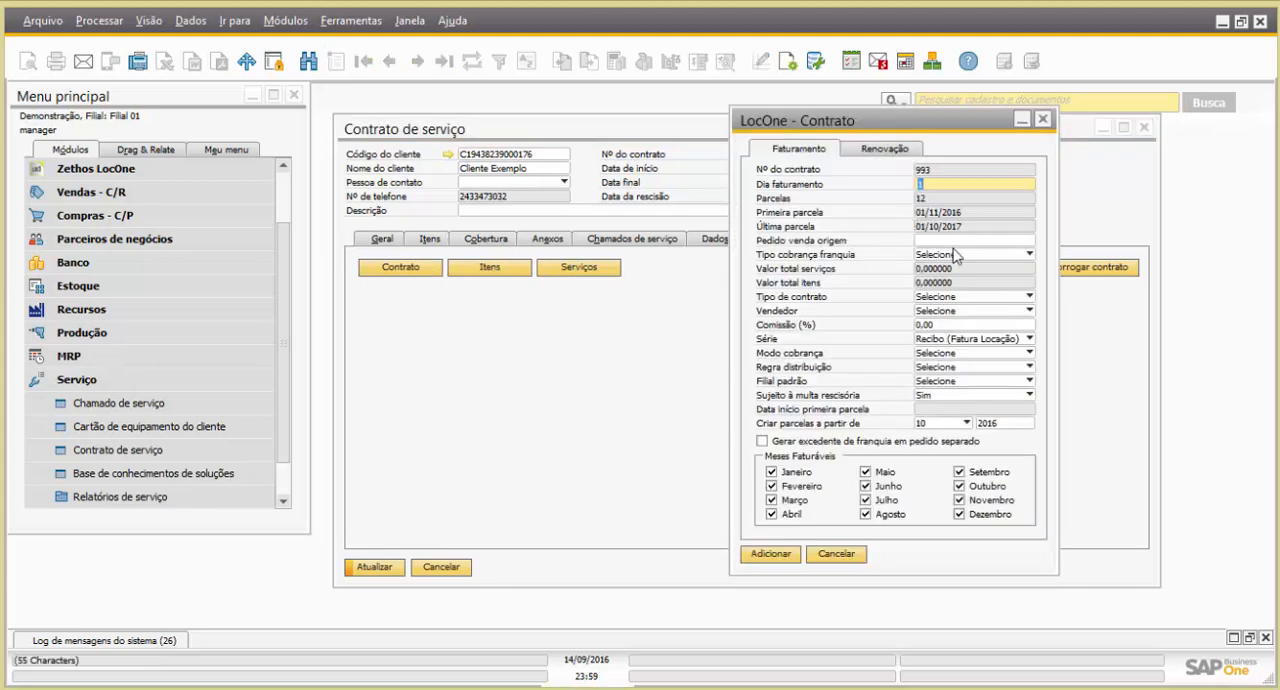
{"action": "left_click", "coordinate": [950, 256]}
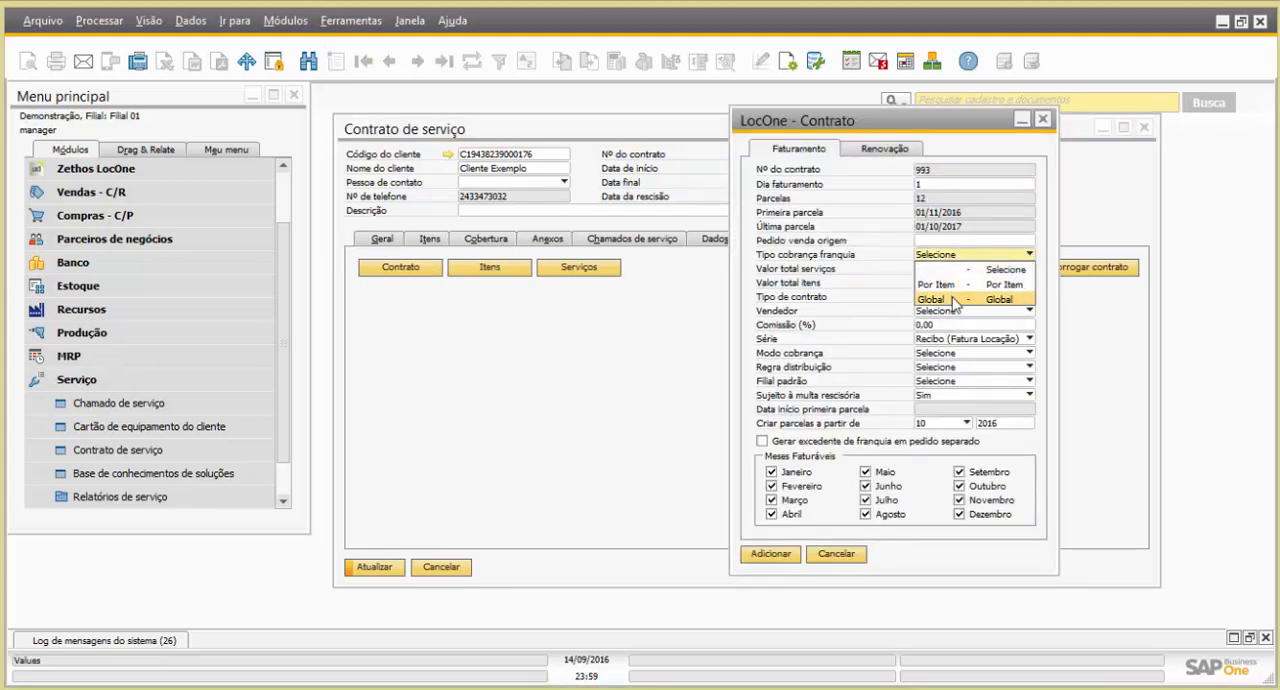
{"action": "left_click", "coordinate": [950, 299]}
{"action": "left_click", "coordinate": [957, 297]}
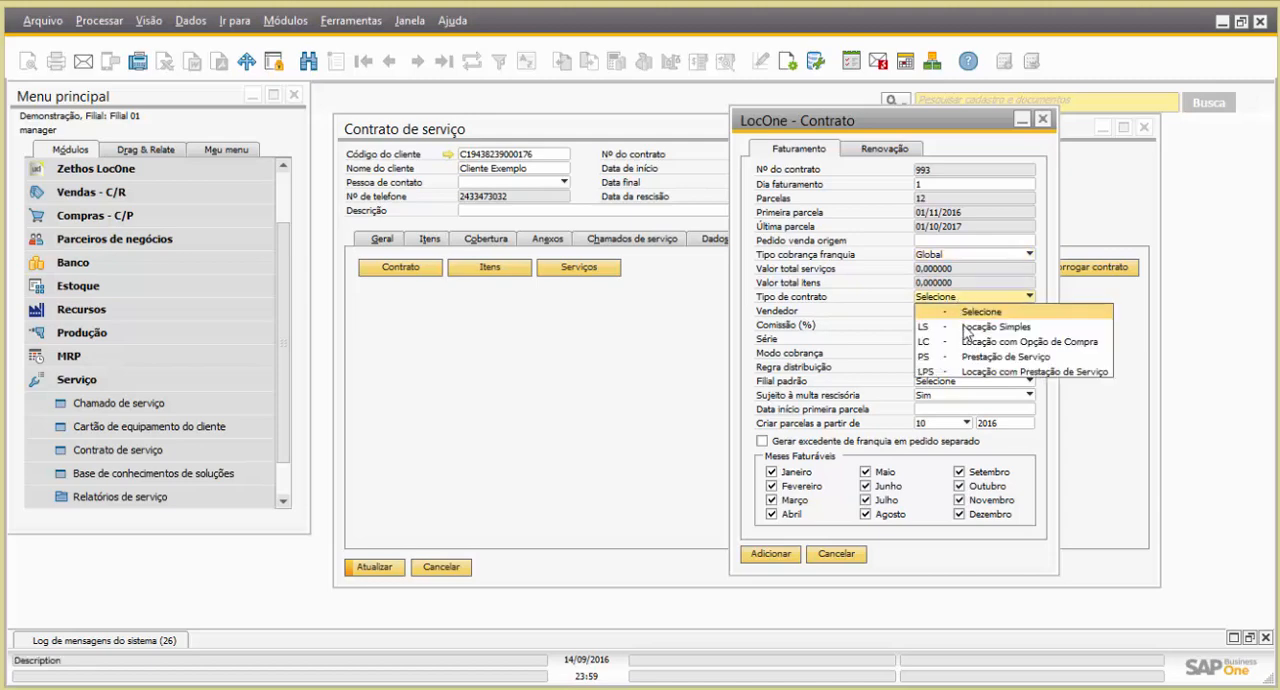
{"action": "left_click", "coordinate": [955, 326]}
Assign Vendedor1 with a commission of 10% and set Modo cobrança to Proporcional
{"action": "left_click", "coordinate": [953, 317]}
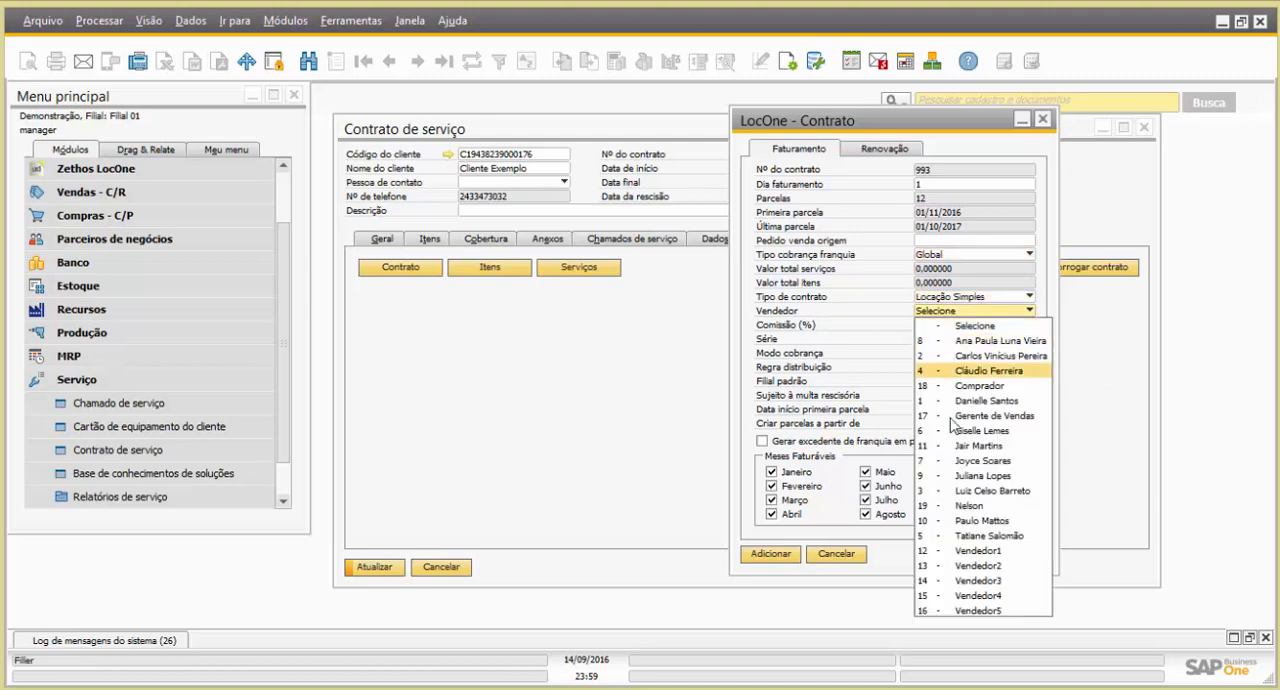
{"action": "left_click", "coordinate": [965, 524]}
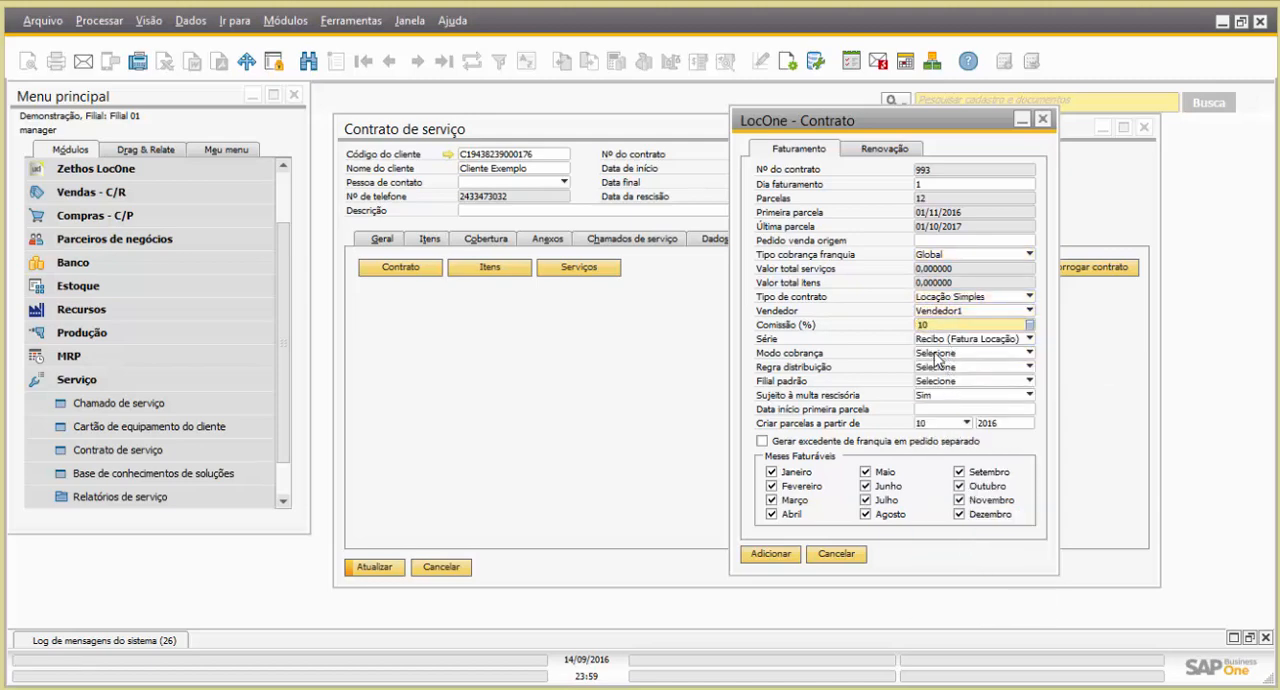
{"action": "left_click", "coordinate": [935, 356]}
{"action": "left_click", "coordinate": [942, 386]}
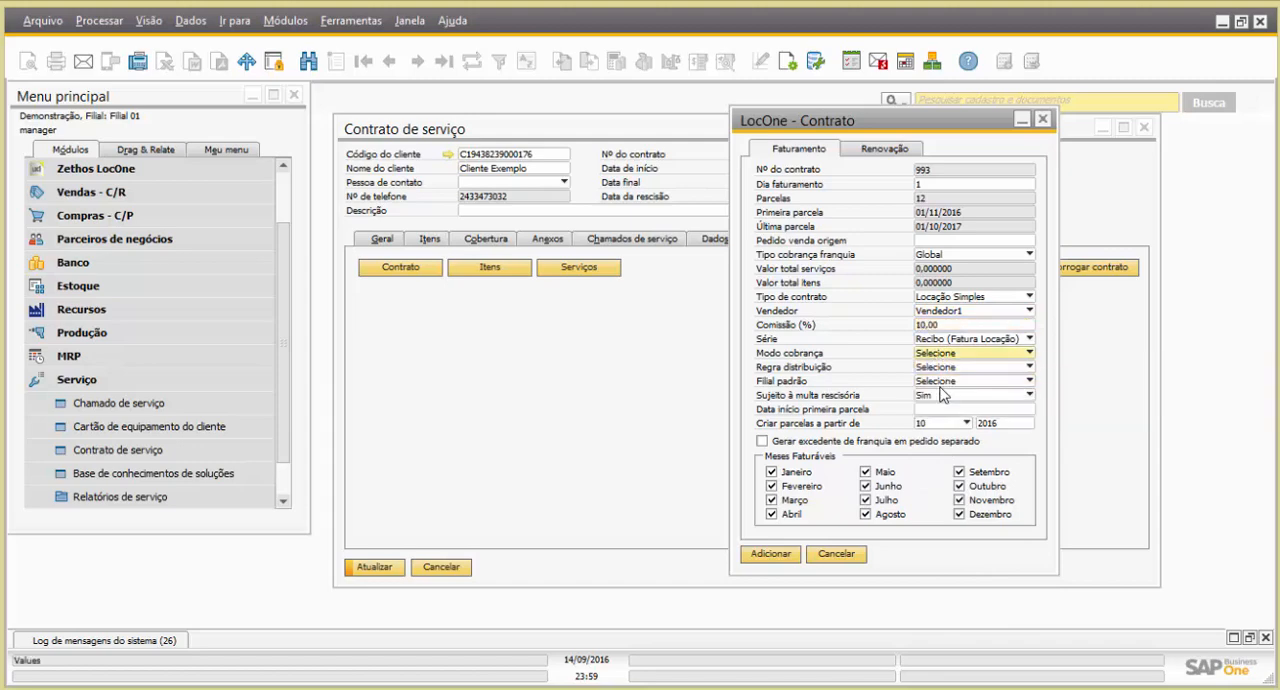
{"action": "left_click", "coordinate": [948, 355]}
{"action": "left_click", "coordinate": [945, 393]}
Set the contract's Regra distribuição to PRODUÇÃO and its Filial padrão to Filial 01
{"action": "left_click", "coordinate": [938, 370]}
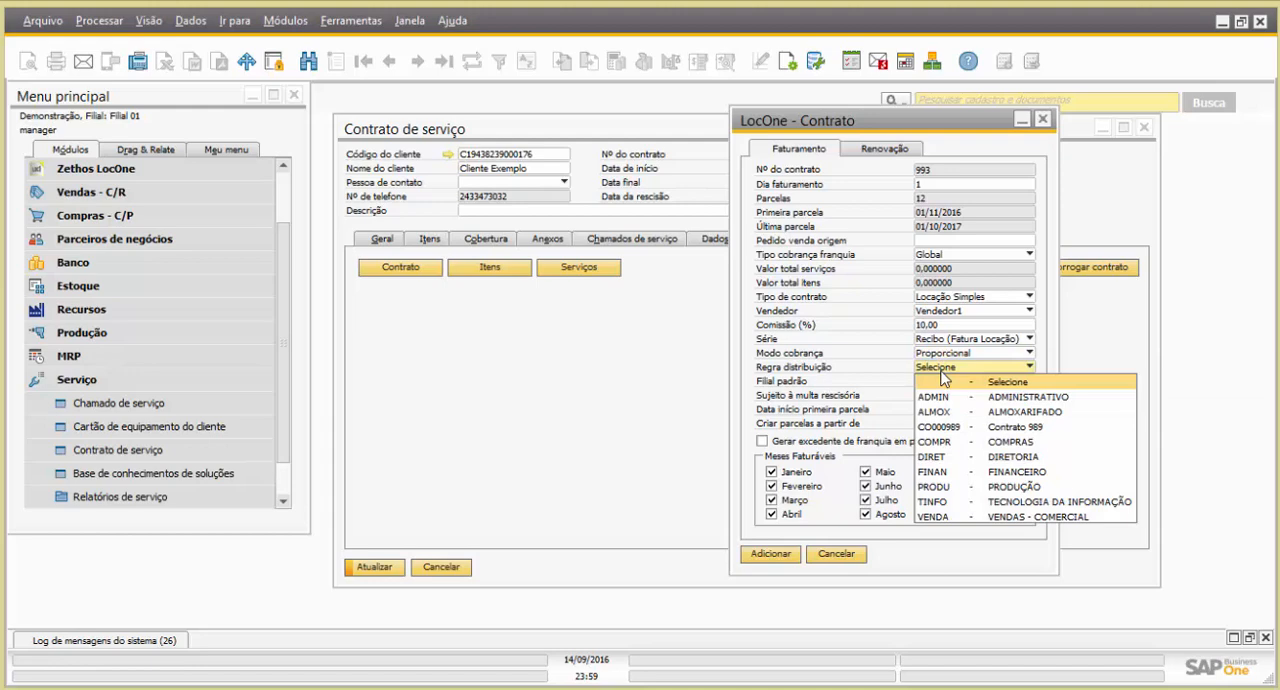
{"action": "left_click", "coordinate": [982, 490]}
{"action": "left_click", "coordinate": [940, 383]}
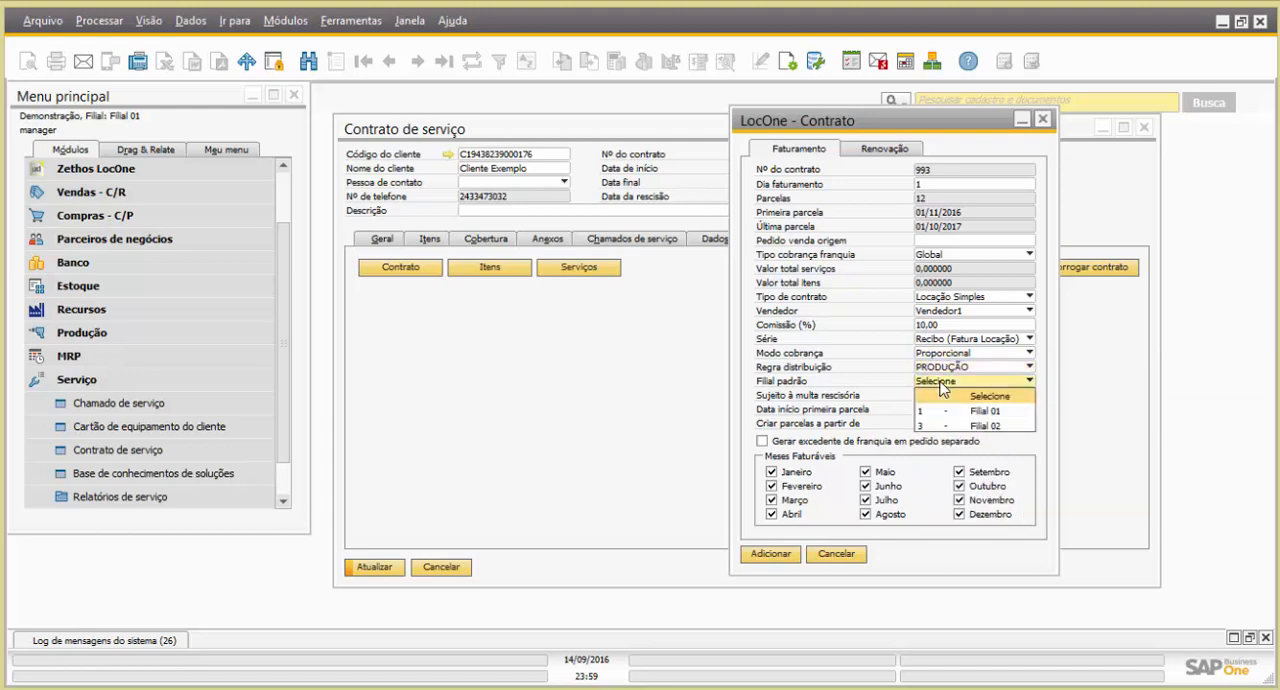
{"action": "left_click", "coordinate": [948, 407]}
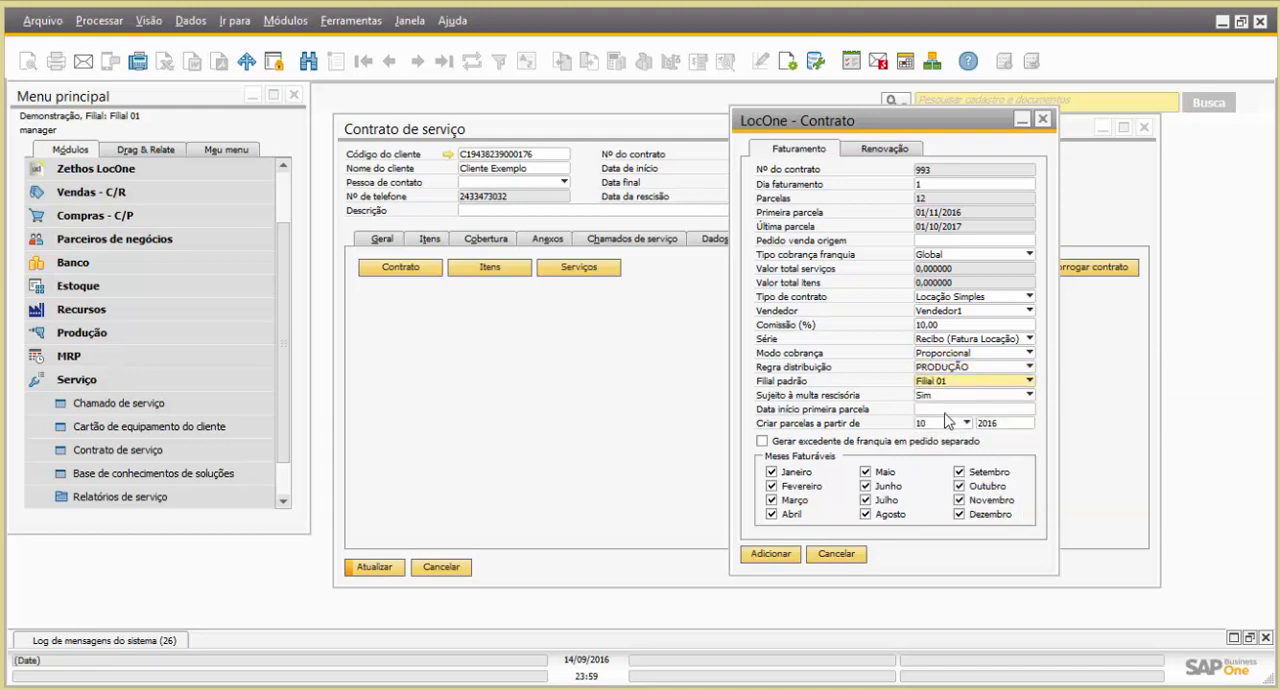
Set Data início primeira parcela to 01/10/2016 and add the LocOne contract settings
{"action": "left_click", "coordinate": [933, 410]}
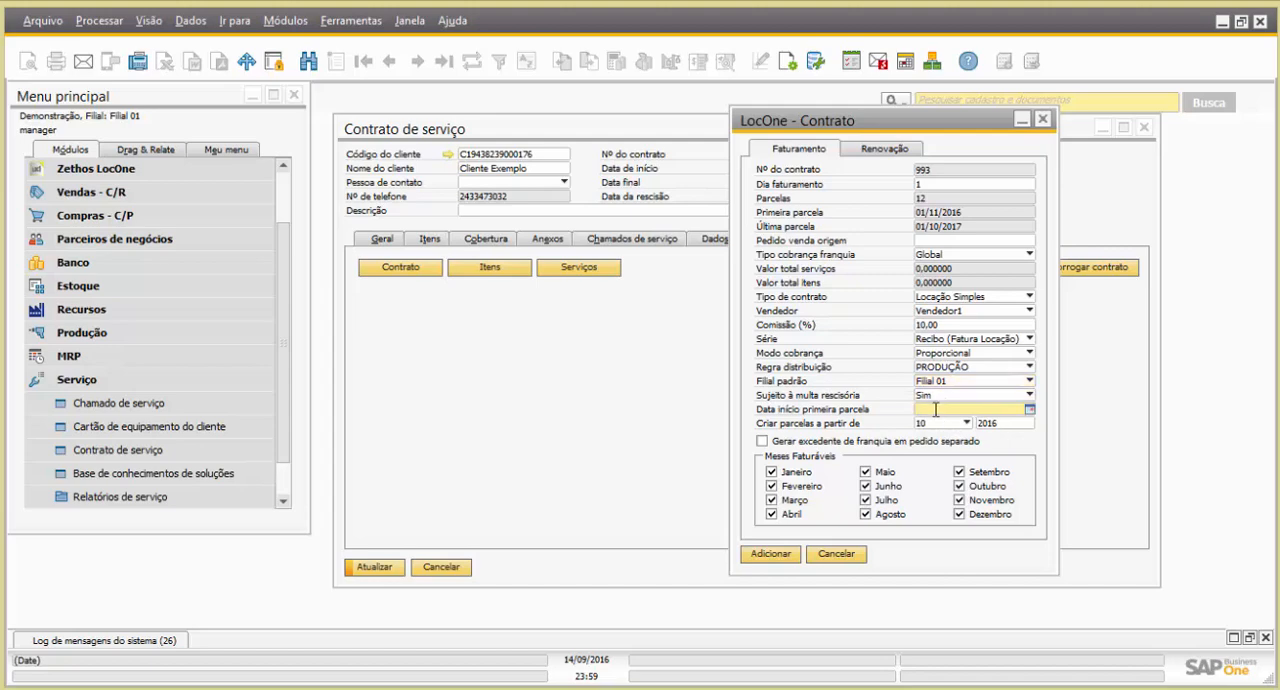
{"action": "left_click_drag", "start_coordinate": [849, 125], "coordinate": [938, 122]}
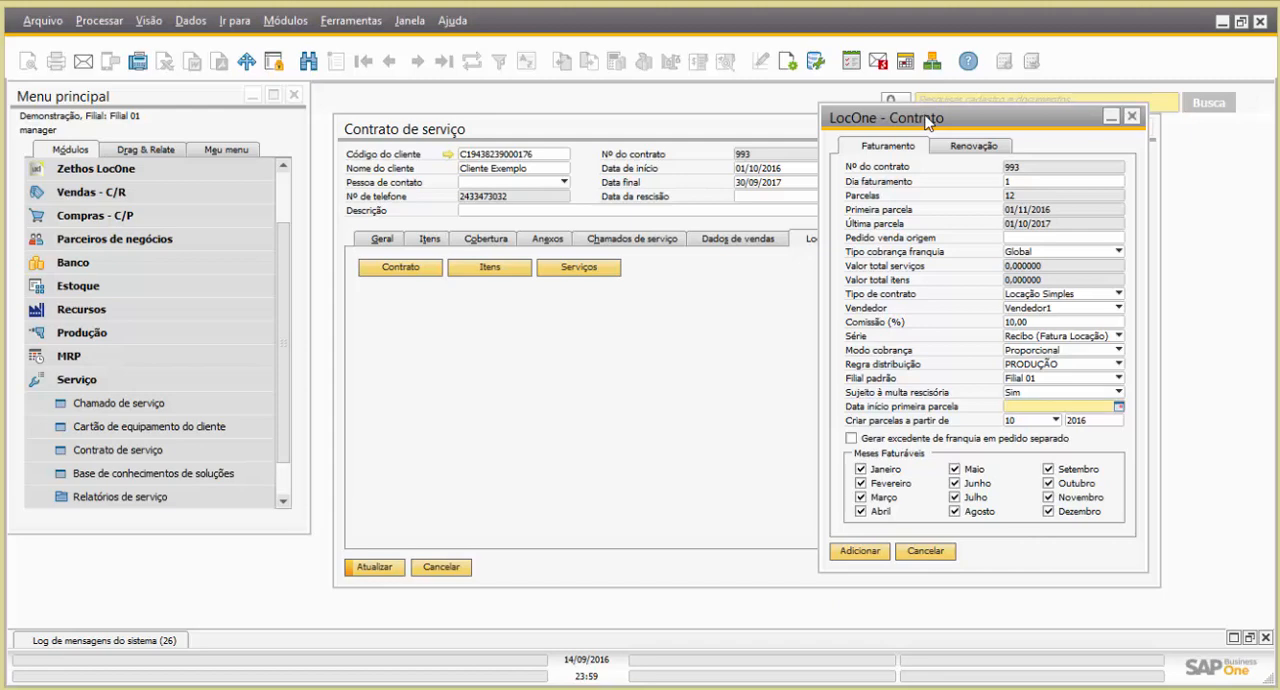
{"action": "type", "text": "/10/2016"}
{"action": "key", "text": "Tab"}
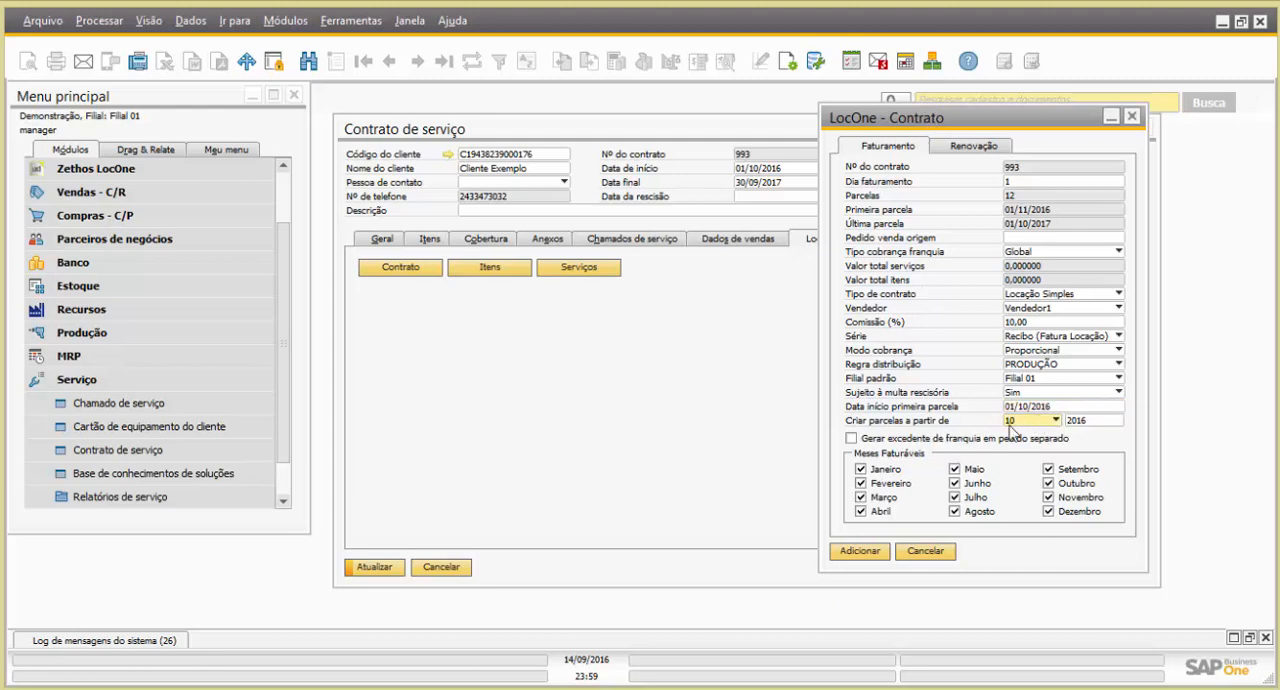
{"action": "left_click", "coordinate": [862, 556]}
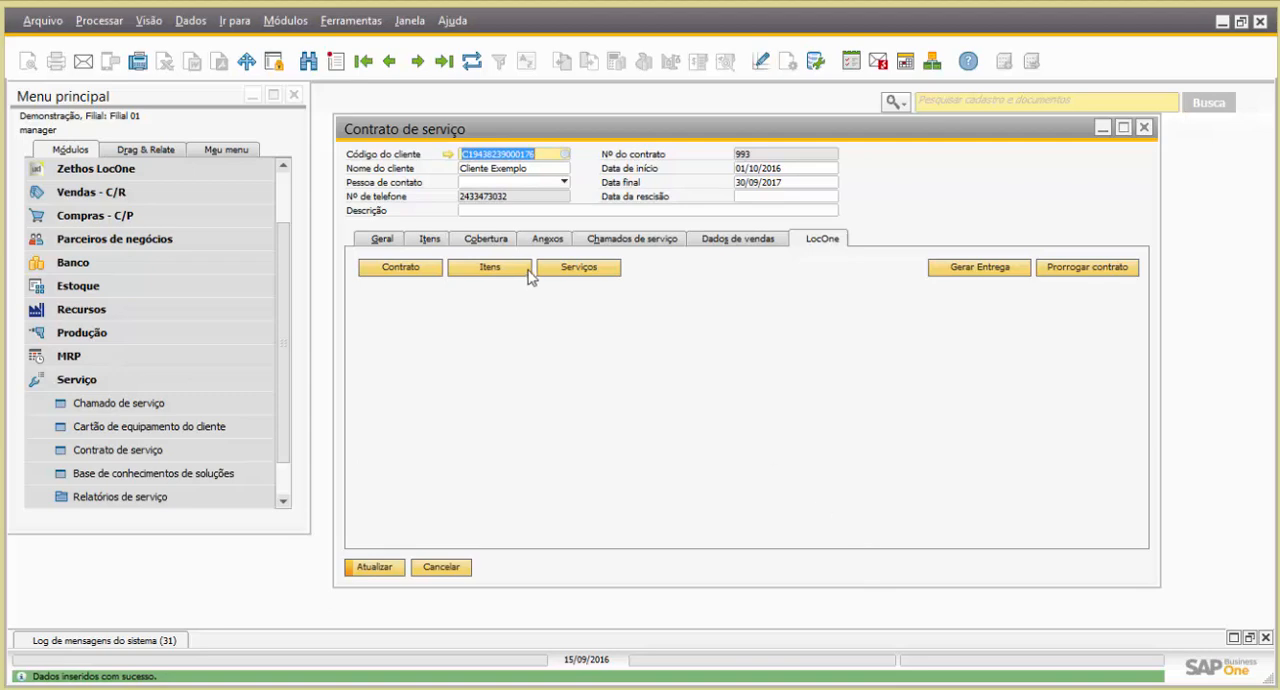
Open the contract's LocOne items and start a new global franquia with Nome Franquia P&B
{"action": "left_click", "coordinate": [490, 268]}
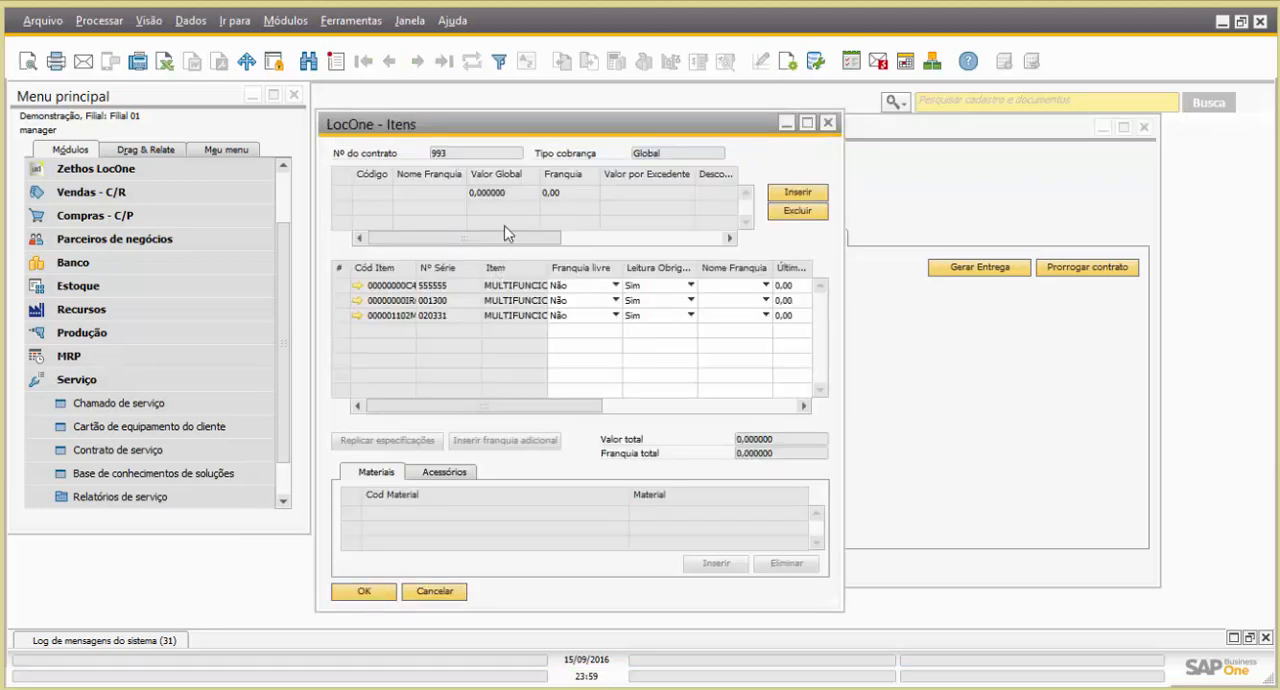
{"action": "double_click", "coordinate": [588, 128]}
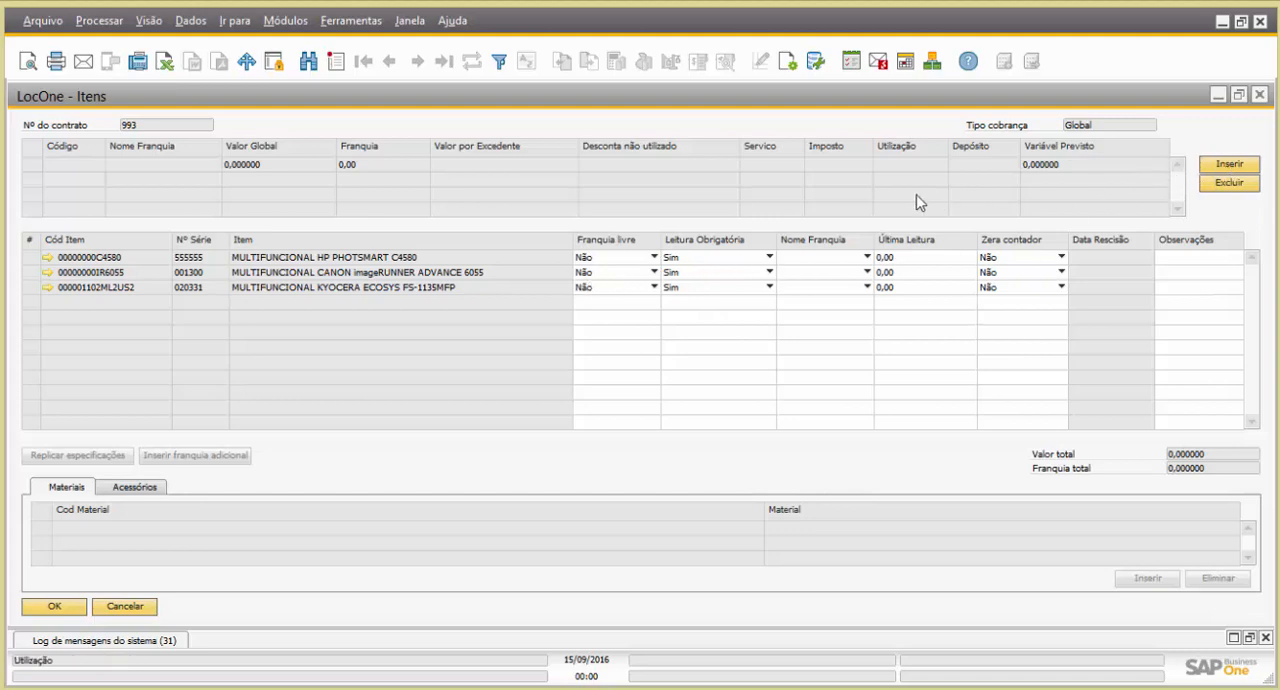
{"action": "left_click", "coordinate": [603, 289]}
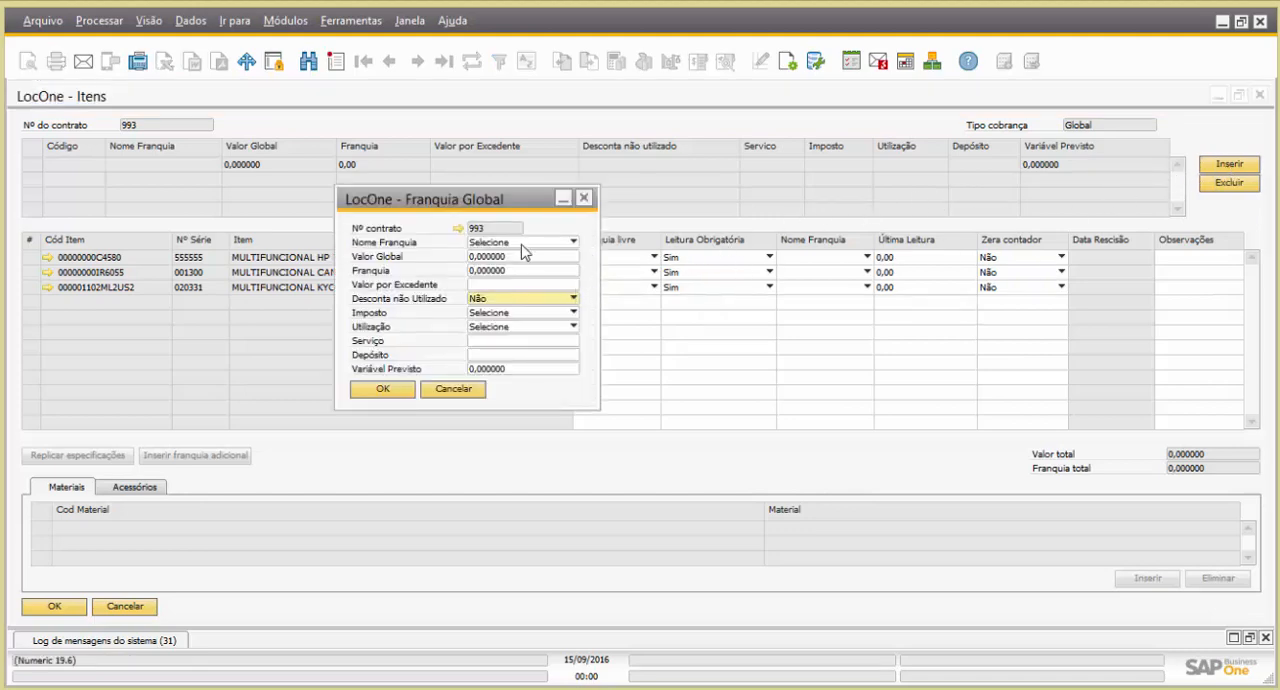
{"action": "left_click", "coordinate": [524, 245]}
{"action": "left_click", "coordinate": [524, 272]}
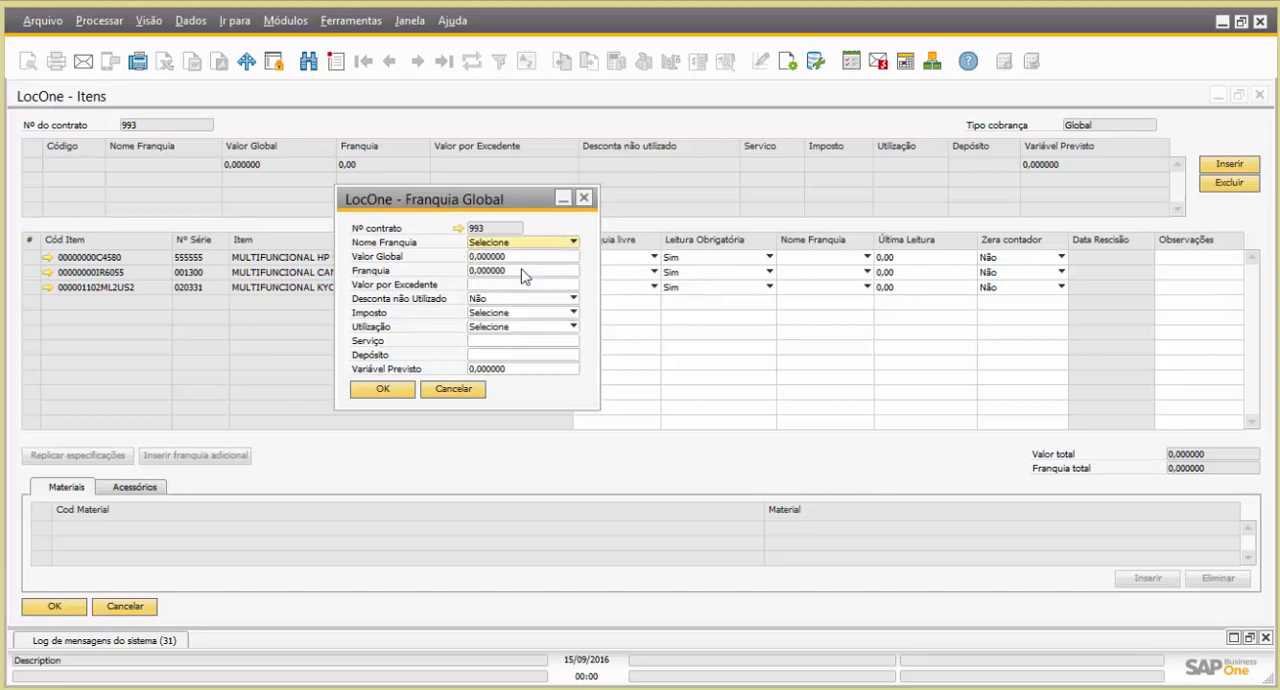
Set the P&B franquia's Valor Global to 800, Franquia to 3000 and Valor por Excedente to 0,10
{"action": "left_click", "coordinate": [520, 258]}
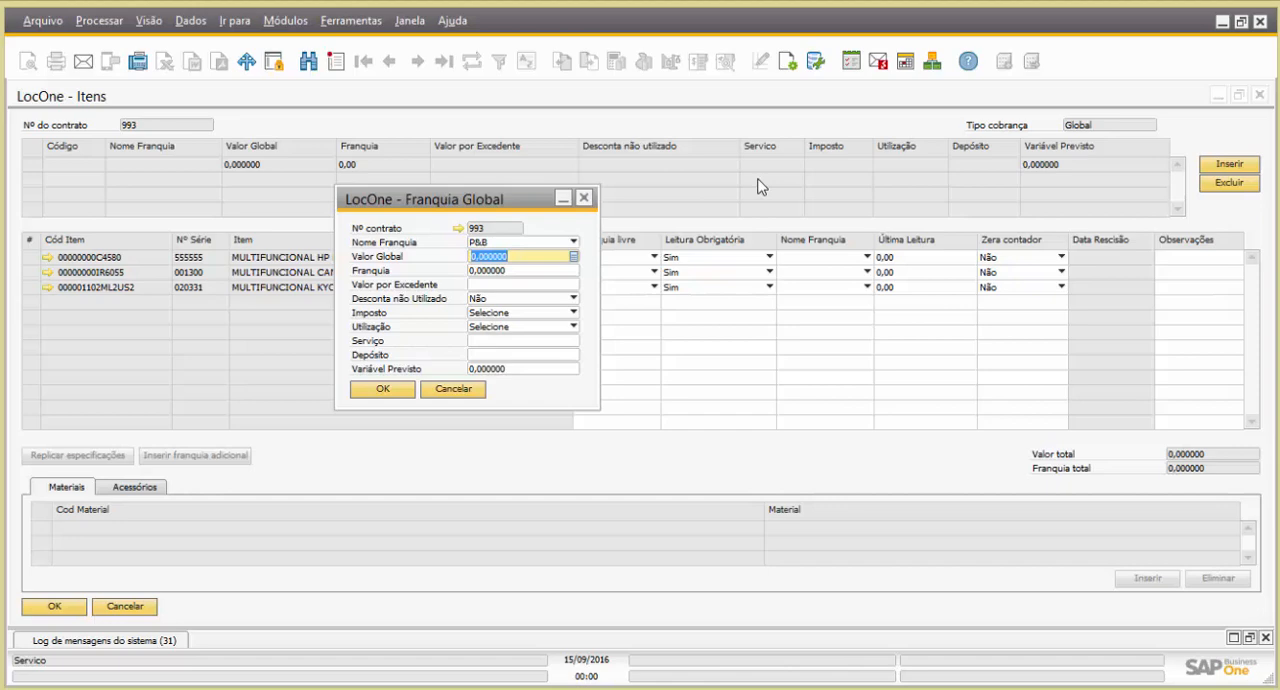
{"action": "type", "text": "8"}
{"action": "key", "text": "Tab"}
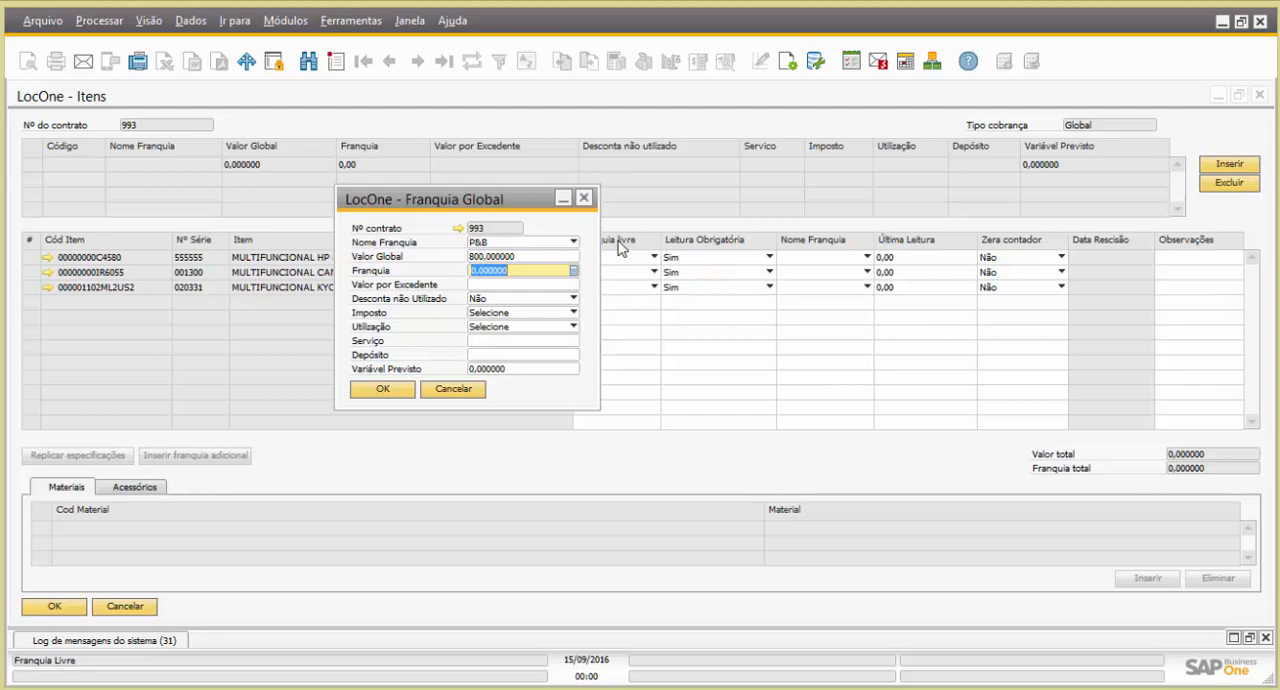
{"action": "type", "text": "3000"}
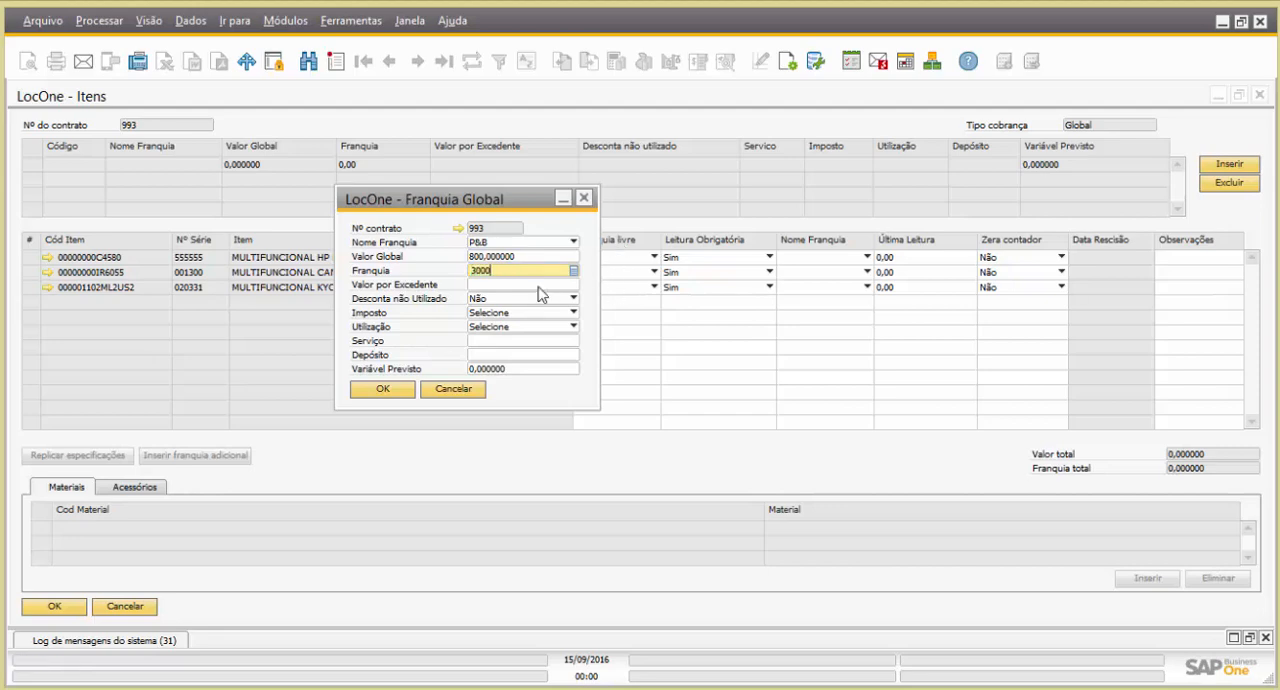
{"action": "key", "text": "Tab"}
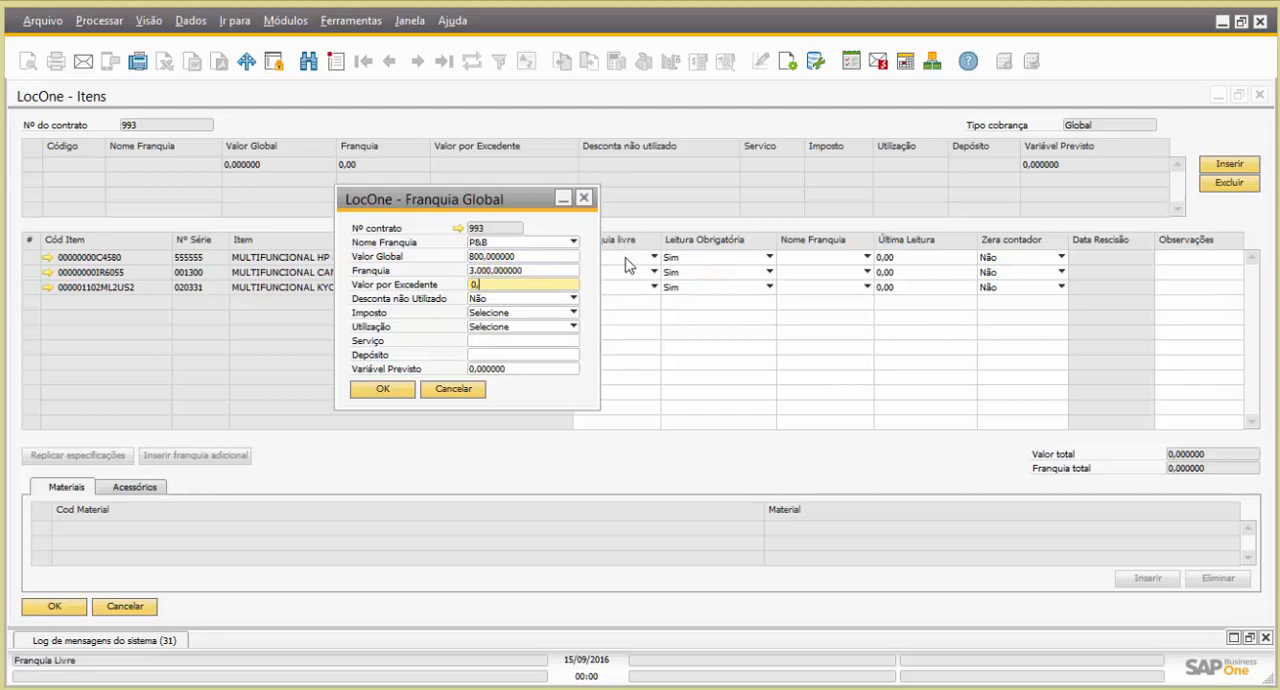
Set the franquia's Imposto to SAÍDA - ICMS 0% IPI and its Utilização to Venda Locação
{"action": "left_click", "coordinate": [520, 312]}
{"action": "left_click", "coordinate": [526, 340]}
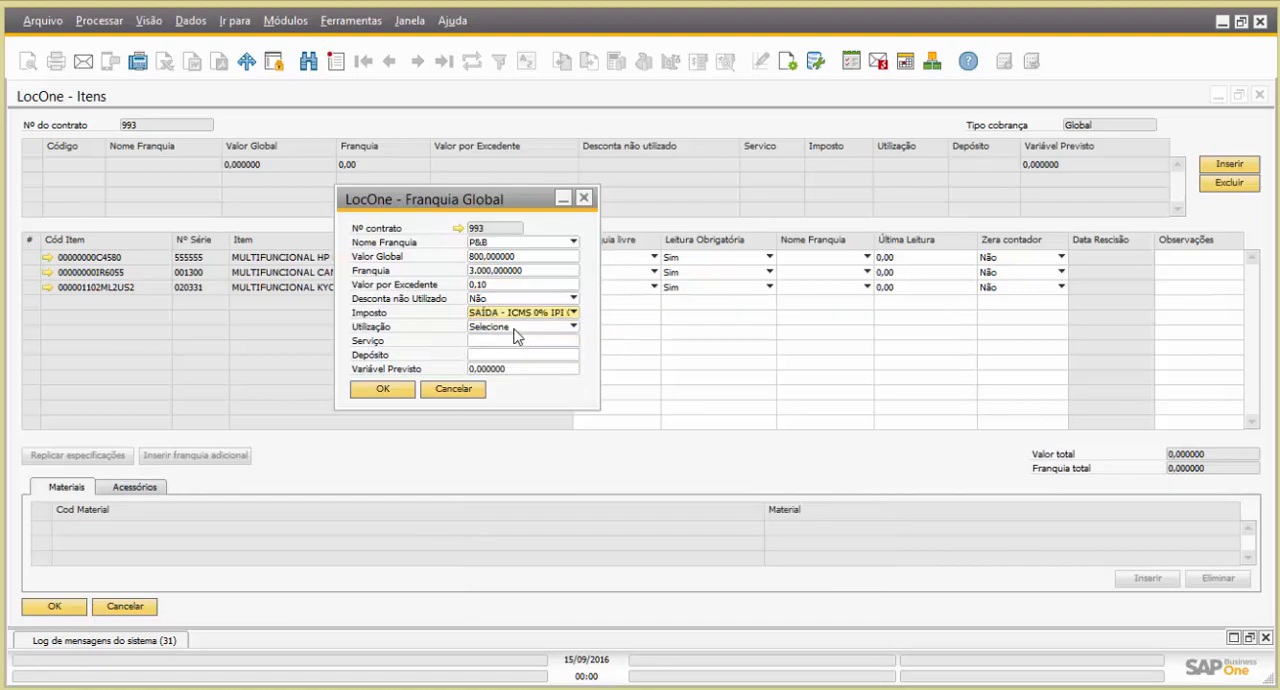
{"action": "left_click", "coordinate": [513, 328]}
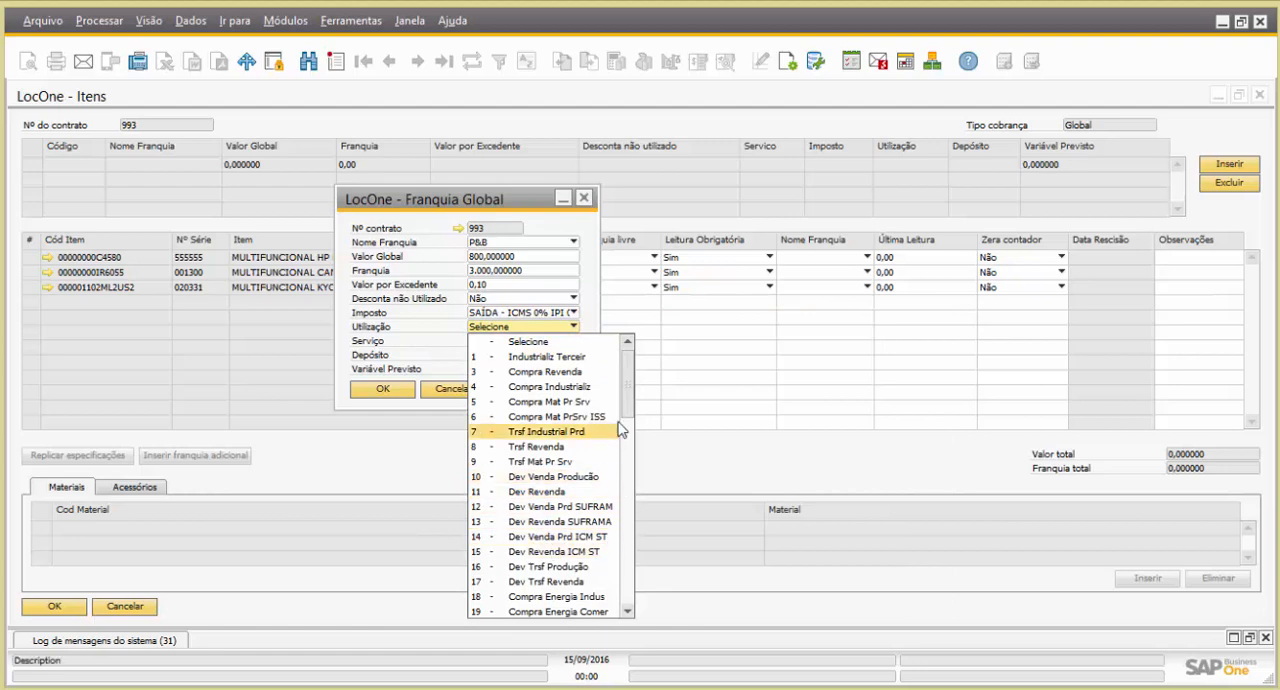
{"action": "scroll", "coordinate": [620, 545], "scroll_direction": "down", "scroll_amount": 6}
{"action": "scroll", "coordinate": [620, 545], "scroll_direction": "down", "scroll_amount": 3}
{"action": "left_click", "coordinate": [522, 470]}
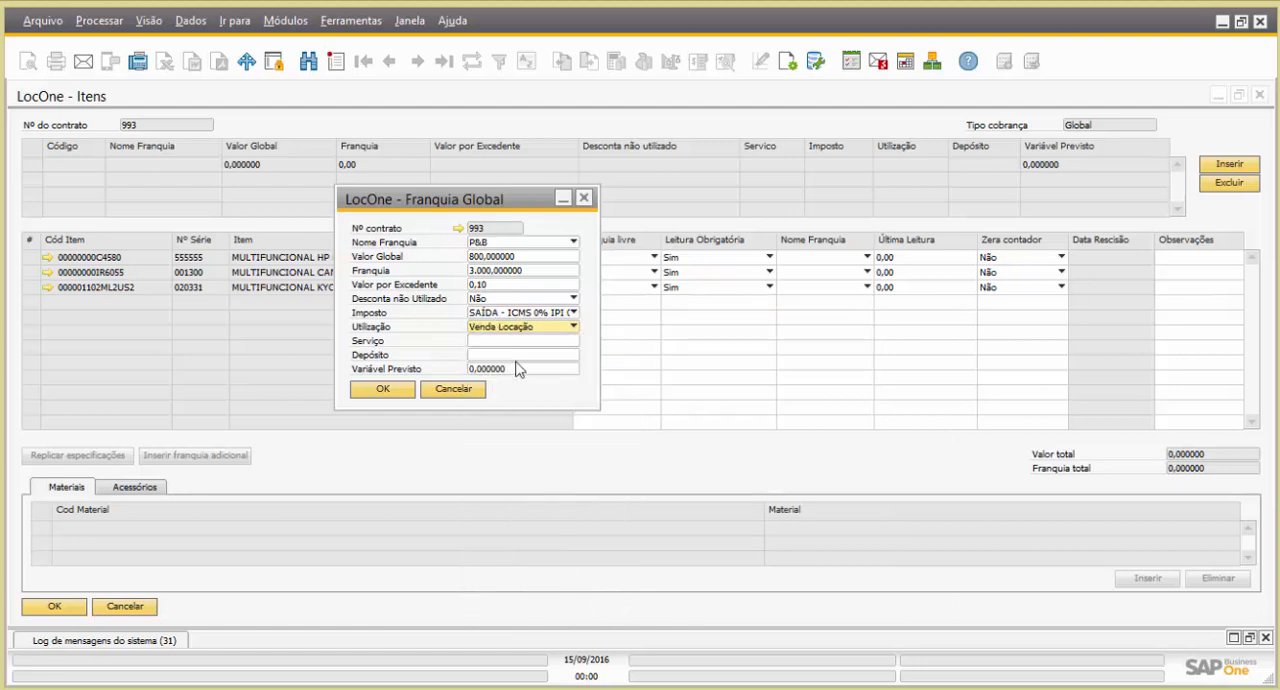
Search the item list for "servico" and assign SP000002, SERVIÇOS DE IMPRESSAO E GESTAO DE DOCUMENTOS, as the franquia's Serviço
{"action": "left_click", "coordinate": [513, 341]}
{"action": "key", "text": "Tab"}
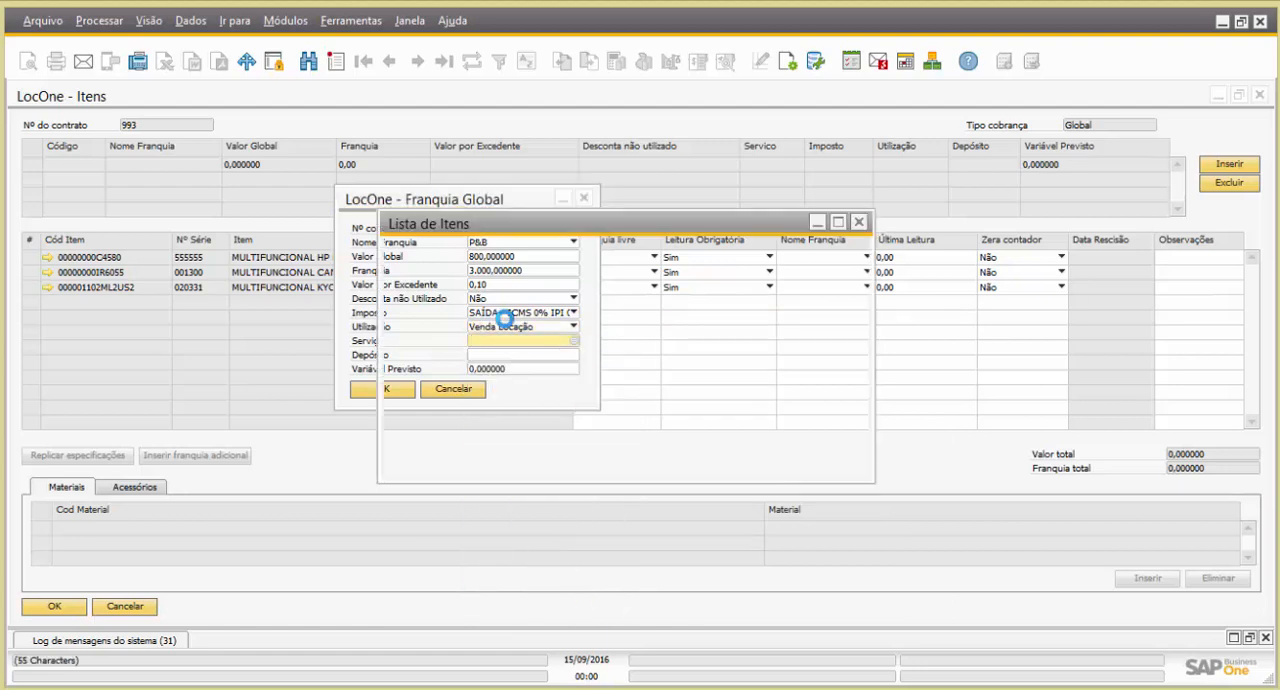
{"action": "left_click", "coordinate": [178, 145]}
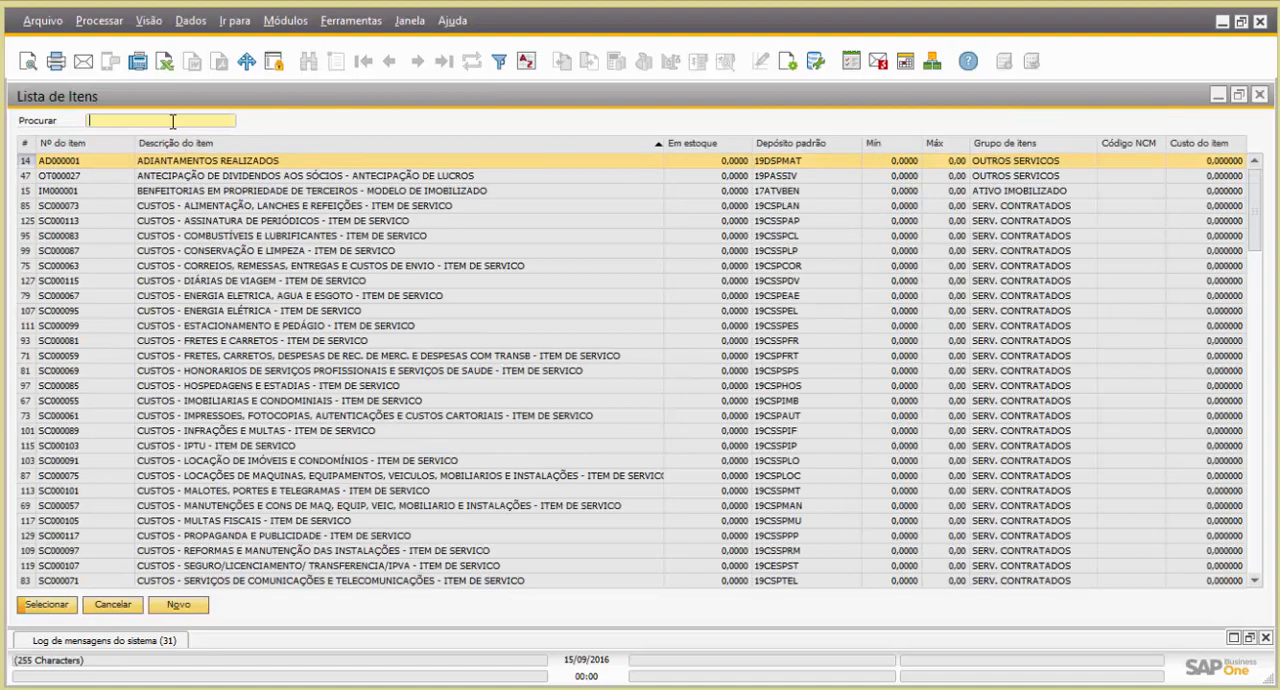
{"action": "type", "text": "servico"}
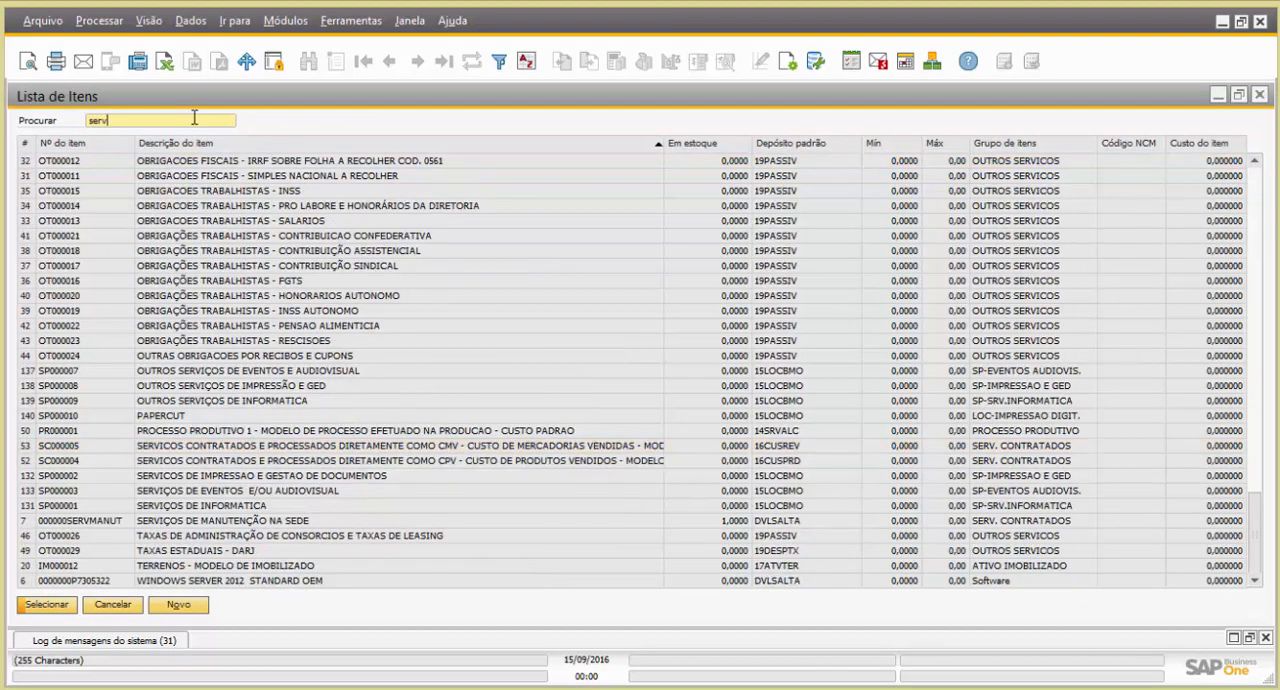
{"action": "double_click", "coordinate": [259, 479]}
Set the franquia's Depósito to 11EMBEXP and add the P&B franquia to the contract
{"action": "left_click", "coordinate": [570, 358]}
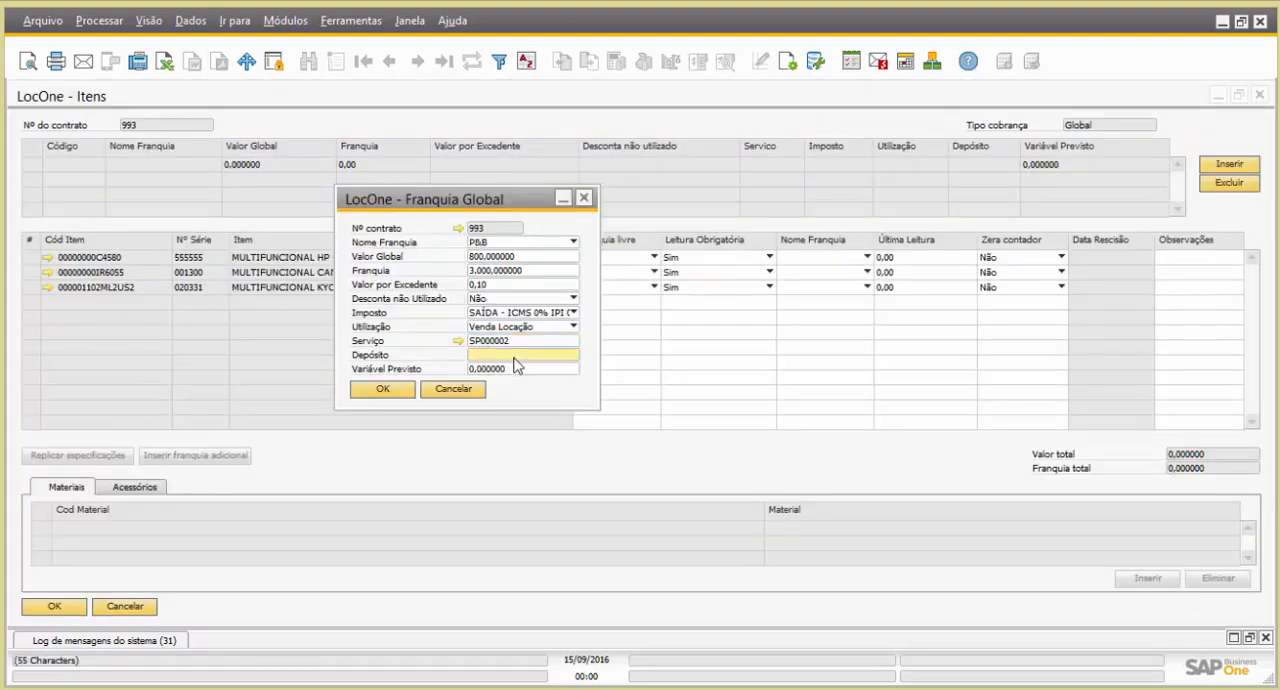
{"action": "left_click", "coordinate": [573, 354]}
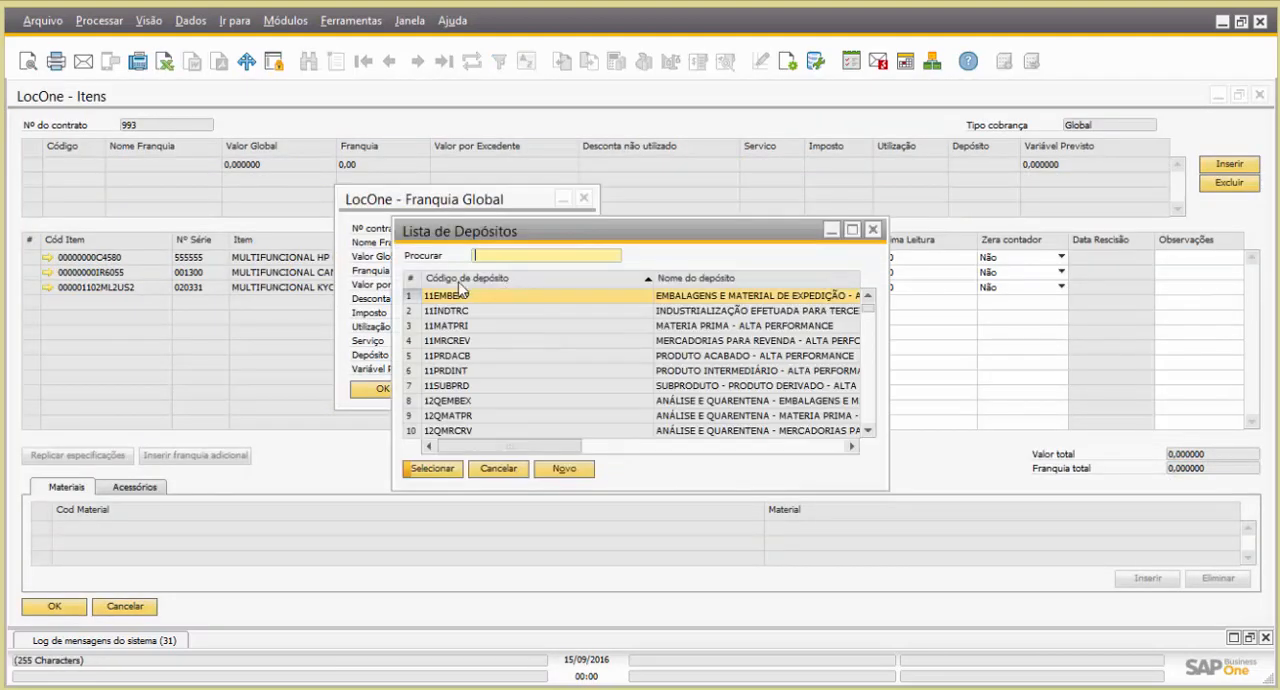
{"action": "double_click", "coordinate": [412, 297]}
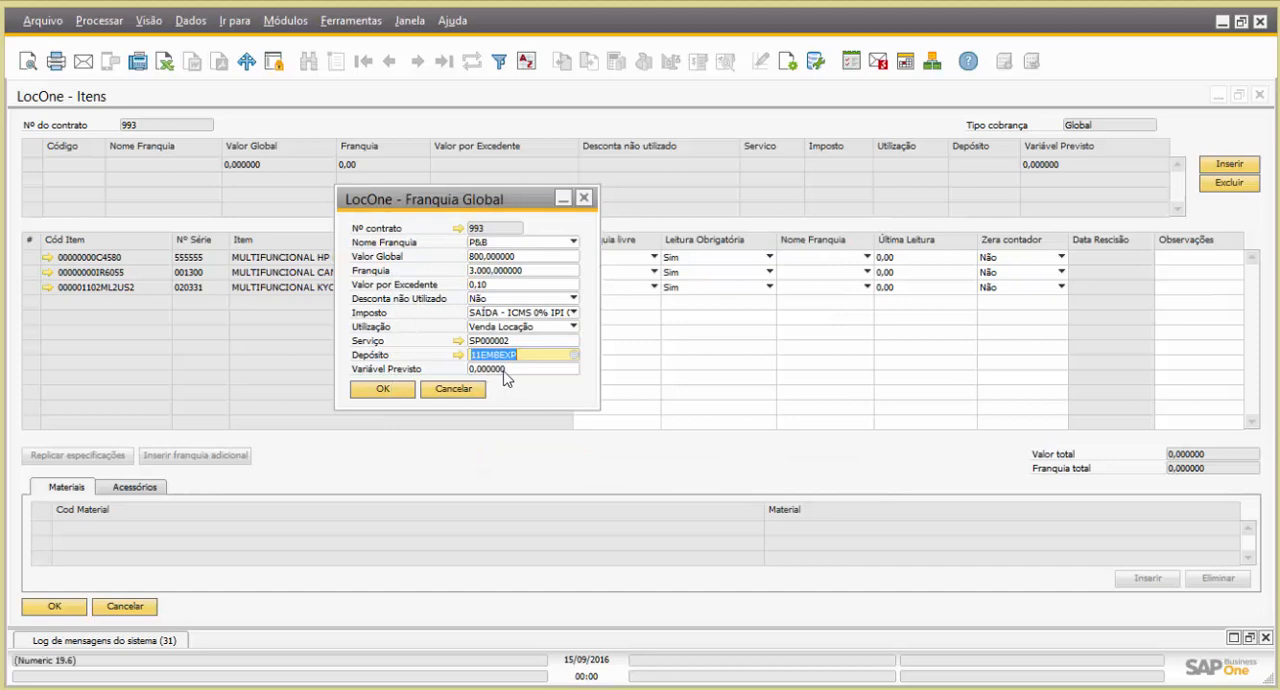
{"action": "key", "text": "Tab"}
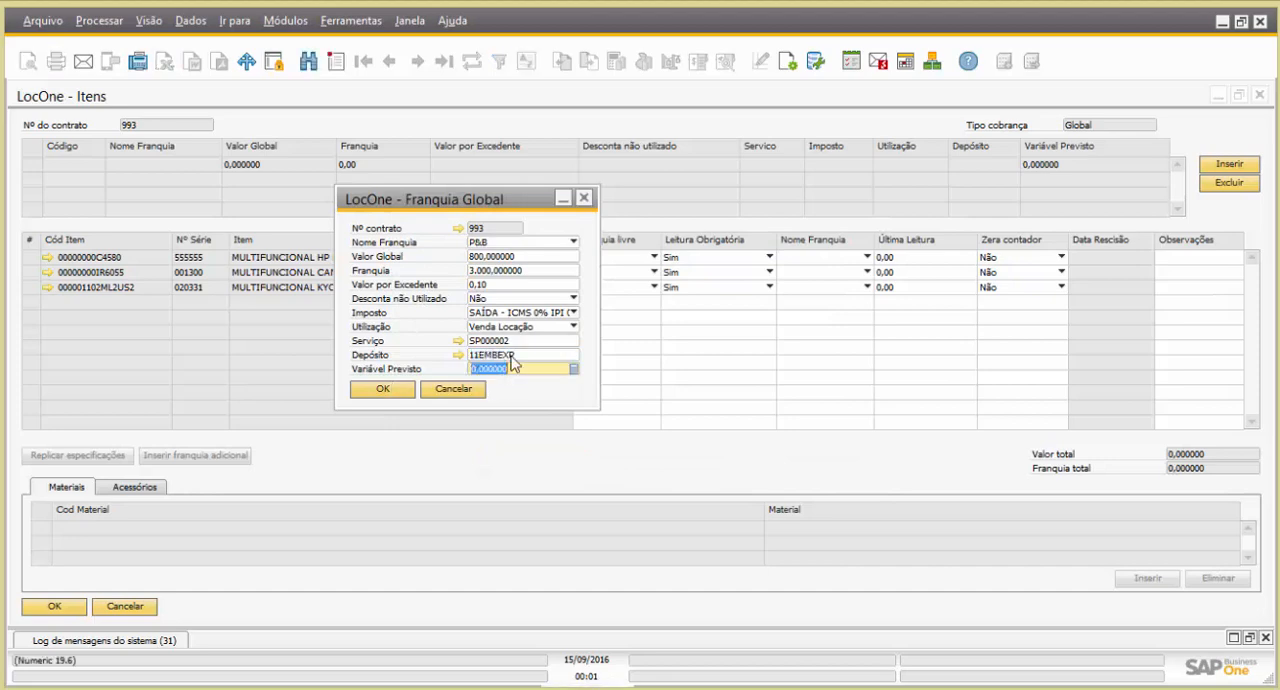
{"action": "left_click", "coordinate": [383, 392]}
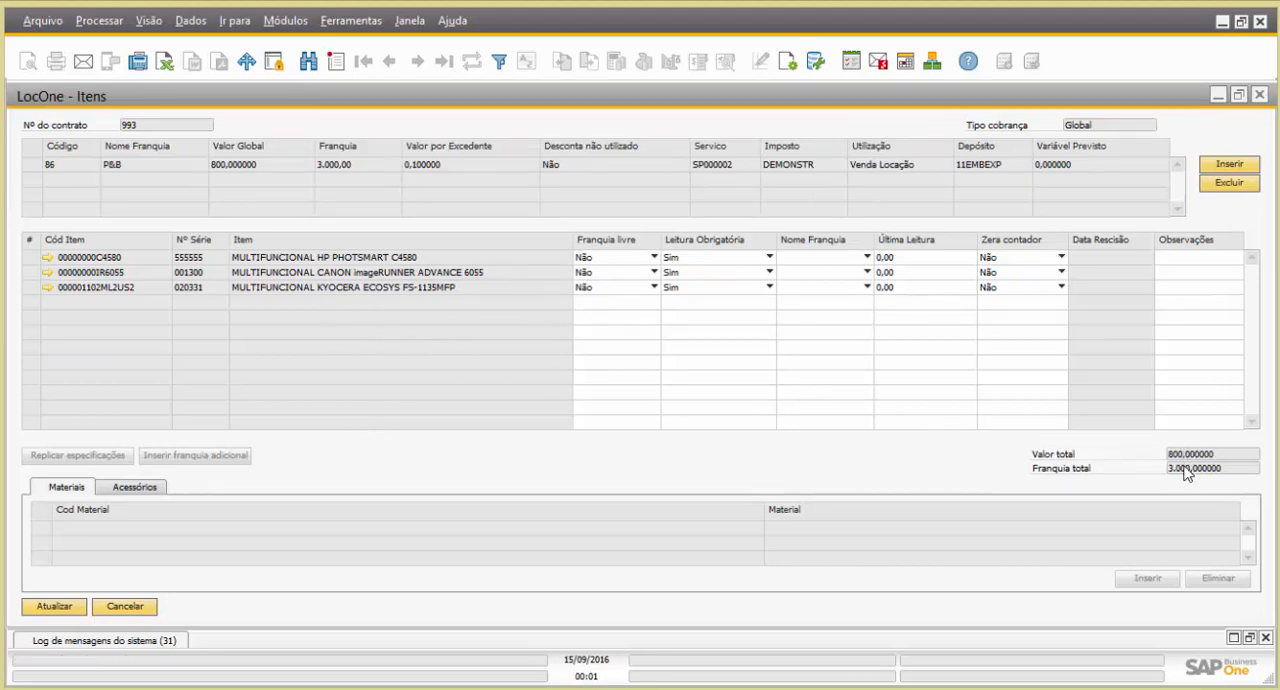
Try Franquia livre as Sim for the CANON imageRUNNER ADVANCE 6055 item and set it back to Não
{"action": "left_click", "coordinate": [652, 272]}
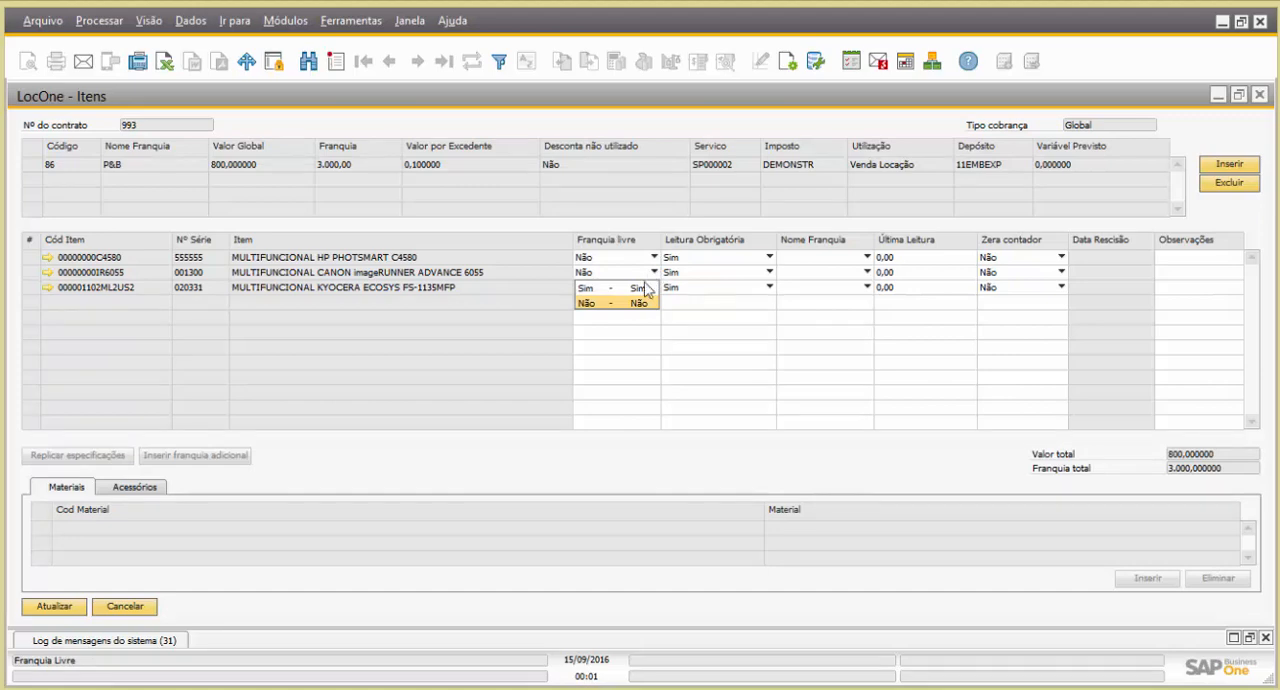
{"action": "left_click", "coordinate": [642, 297]}
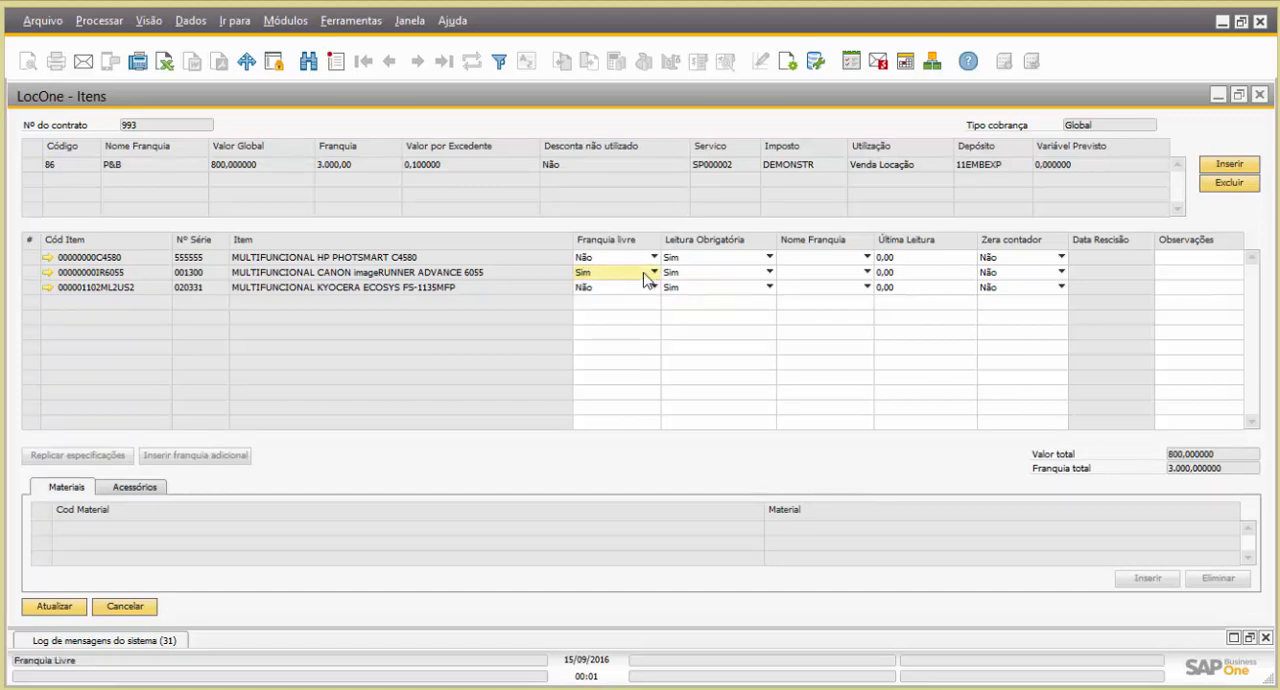
{"action": "left_click", "coordinate": [652, 272]}
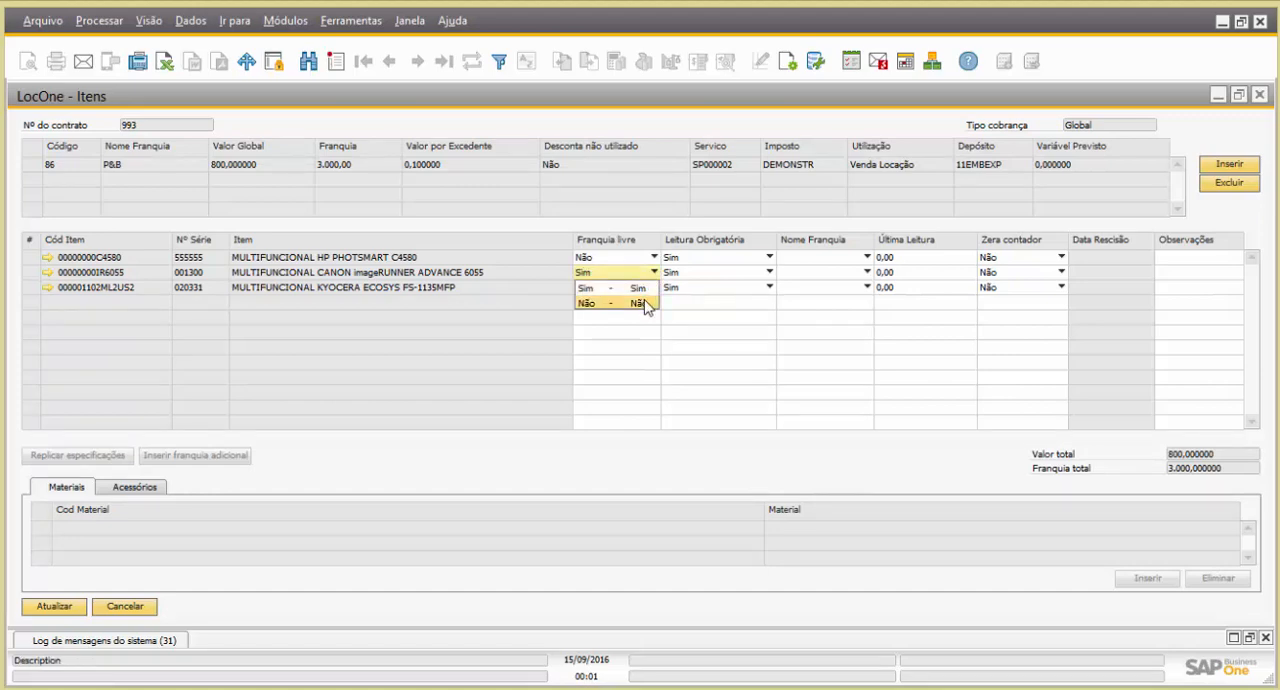
{"action": "left_click", "coordinate": [645, 298]}
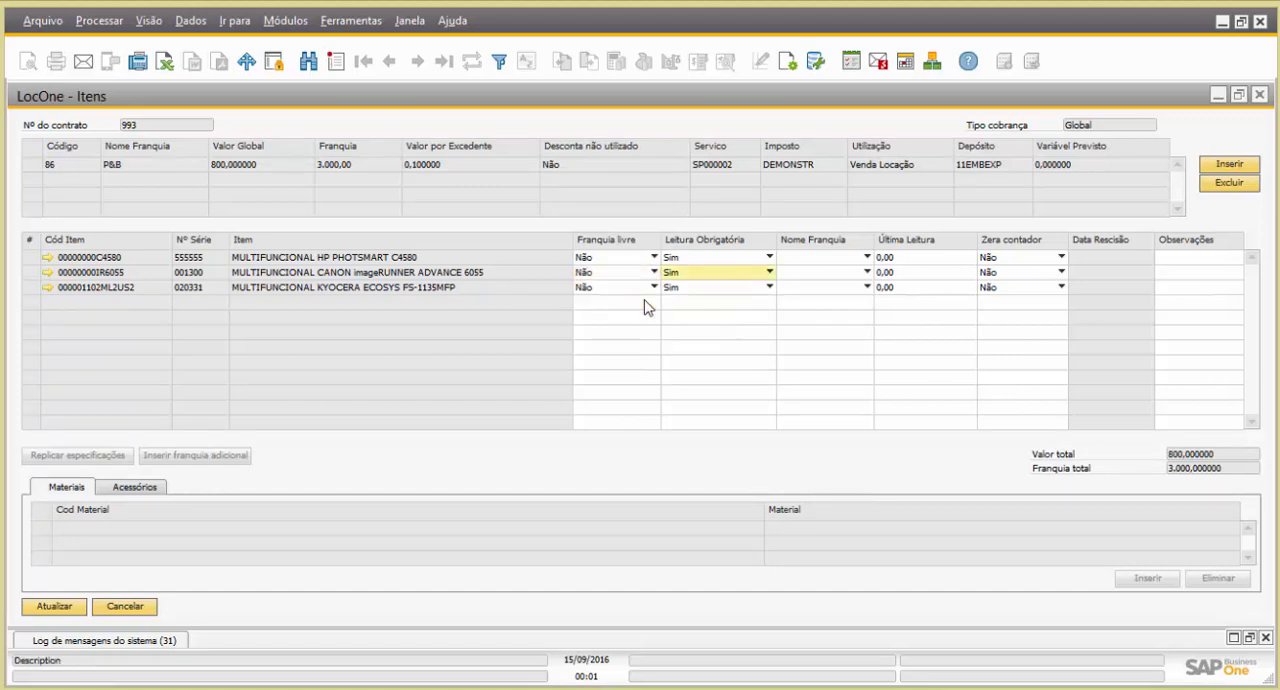
Assign the P&B franquia to the HP, Canon and Kyocera multifunction items
{"action": "left_click", "coordinate": [811, 258]}
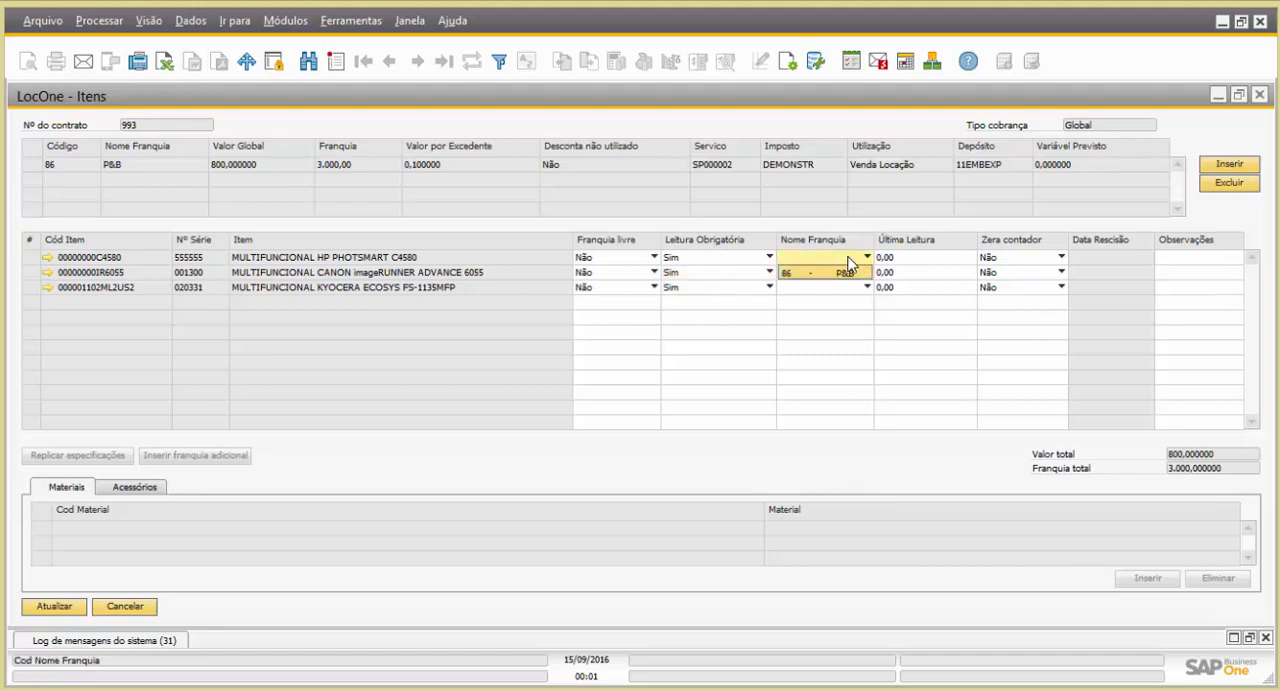
{"action": "left_click", "coordinate": [853, 273]}
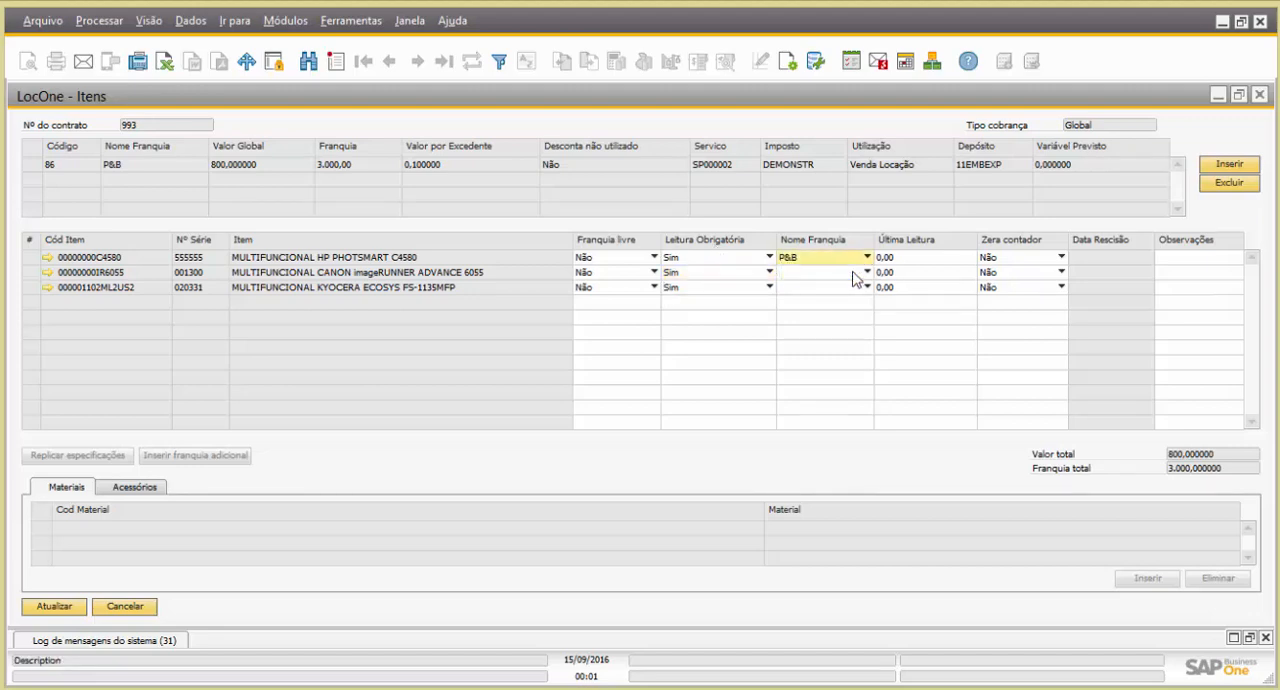
{"action": "left_click", "coordinate": [838, 272]}
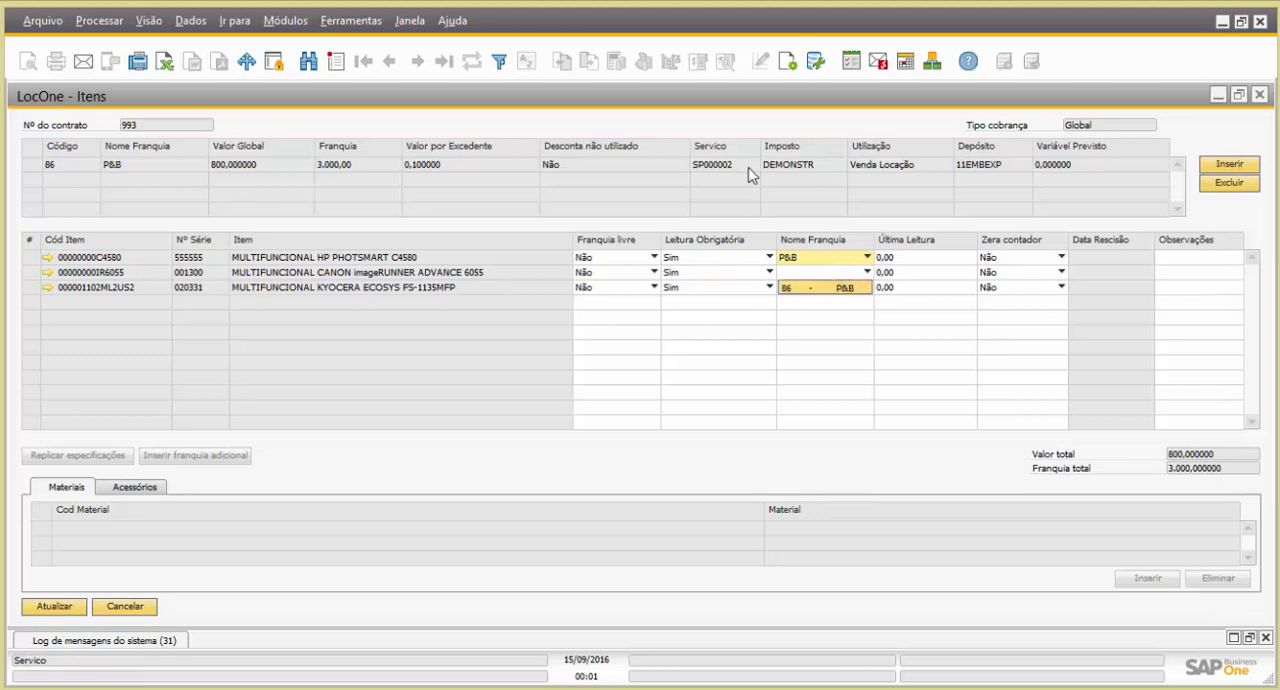
{"action": "left_click", "coordinate": [840, 288]}
{"action": "left_click", "coordinate": [840, 288]}
{"action": "left_click", "coordinate": [846, 303]}
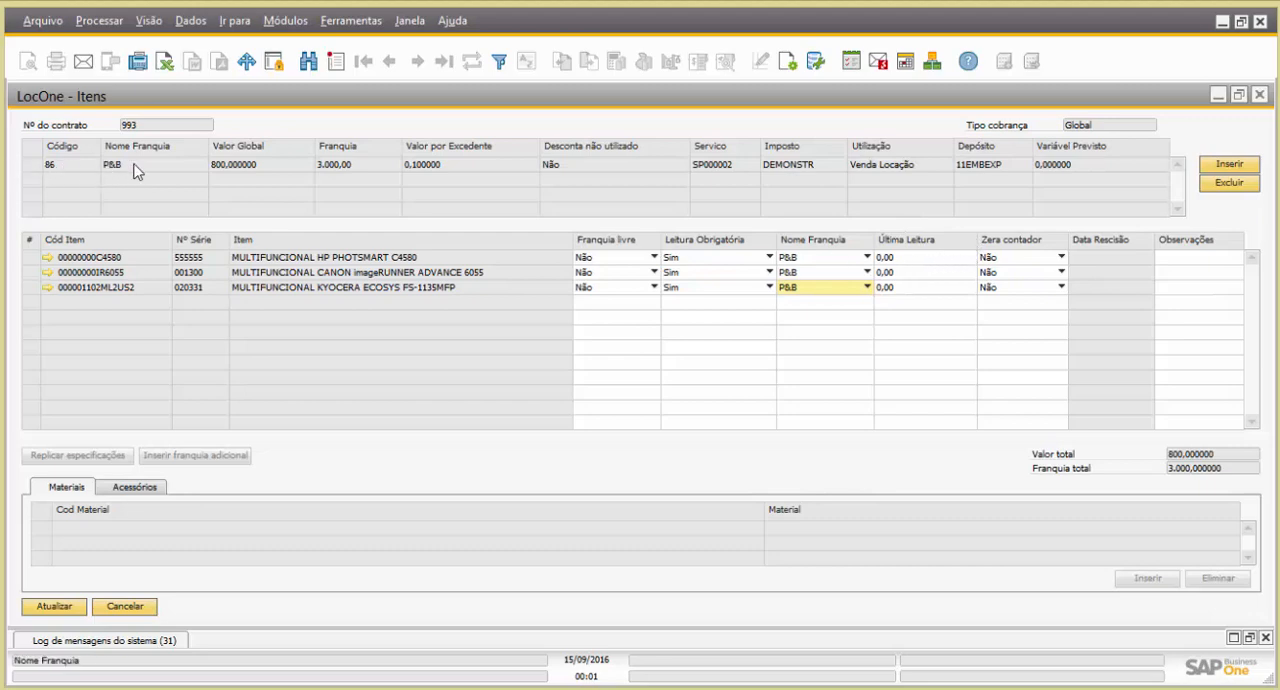
Set Última Leitura to 1500 for the HP PHOTSMART C4580 and 500 for the CANON imageRUNNER ADVANCE 6055
{"action": "left_click", "coordinate": [938, 257]}
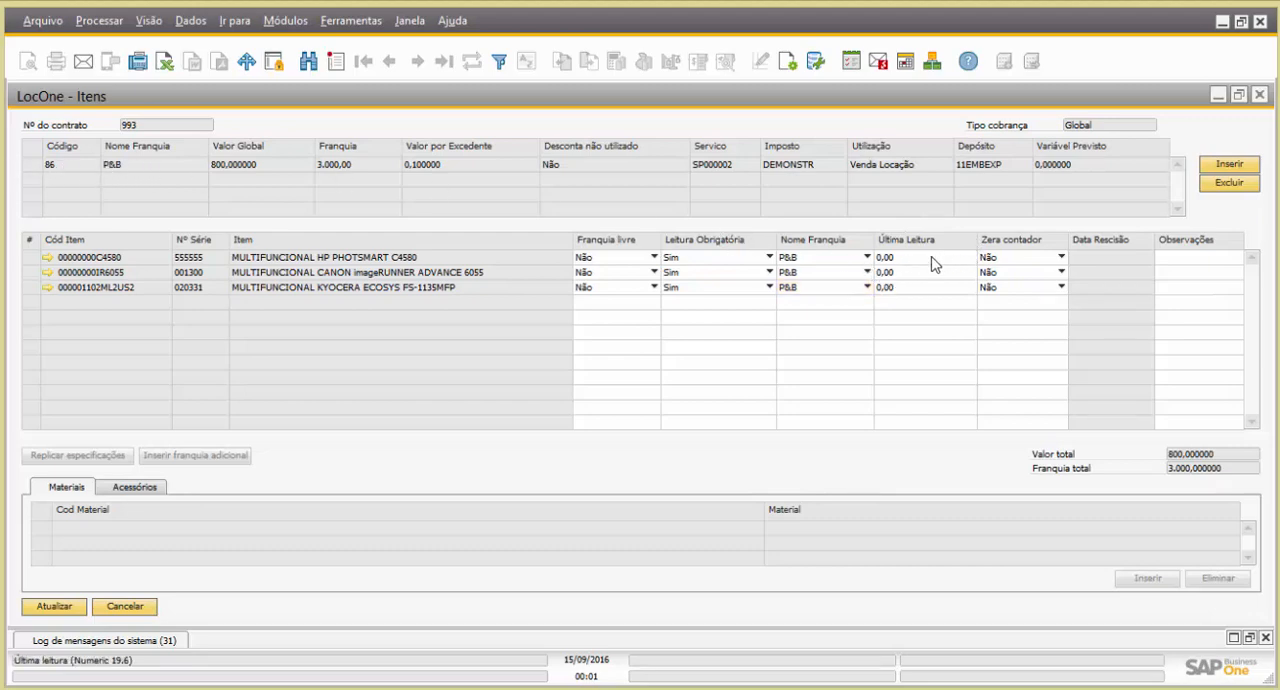
{"action": "type", "text": "1000"}
{"action": "type", "text": "00"}
{"action": "left_click", "coordinate": [903, 272]}
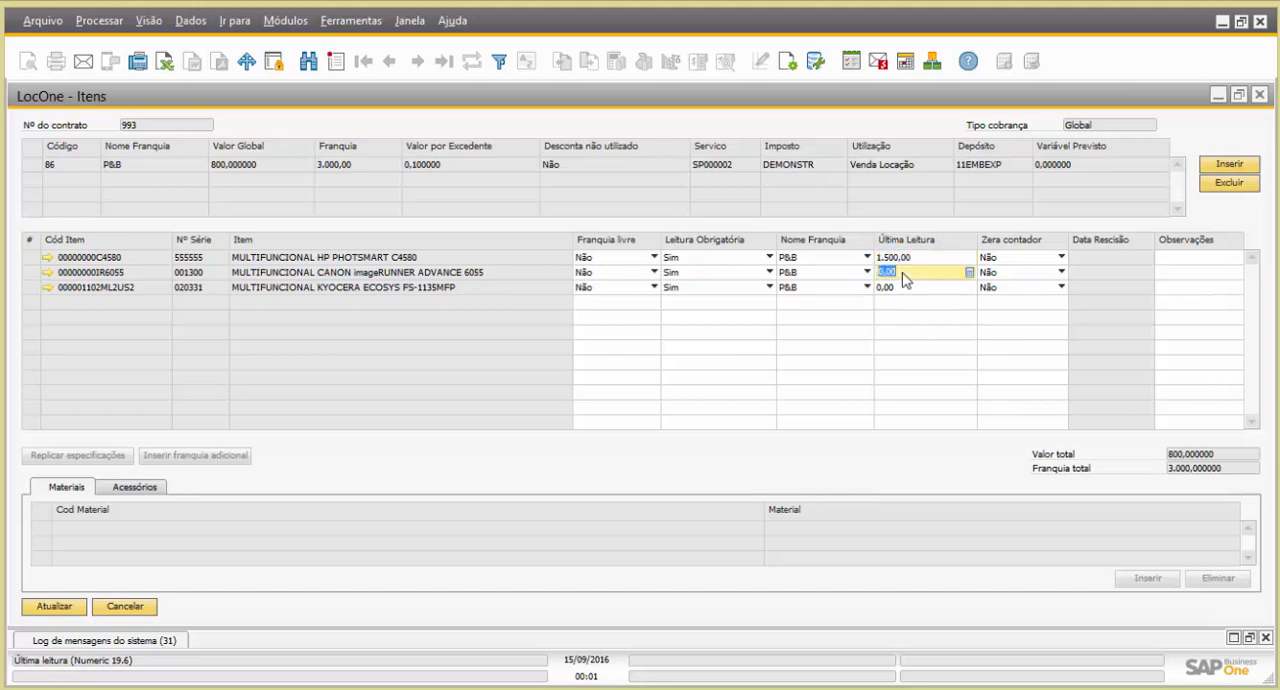
{"action": "type", "text": "500"}
{"action": "left_click", "coordinate": [900, 287]}
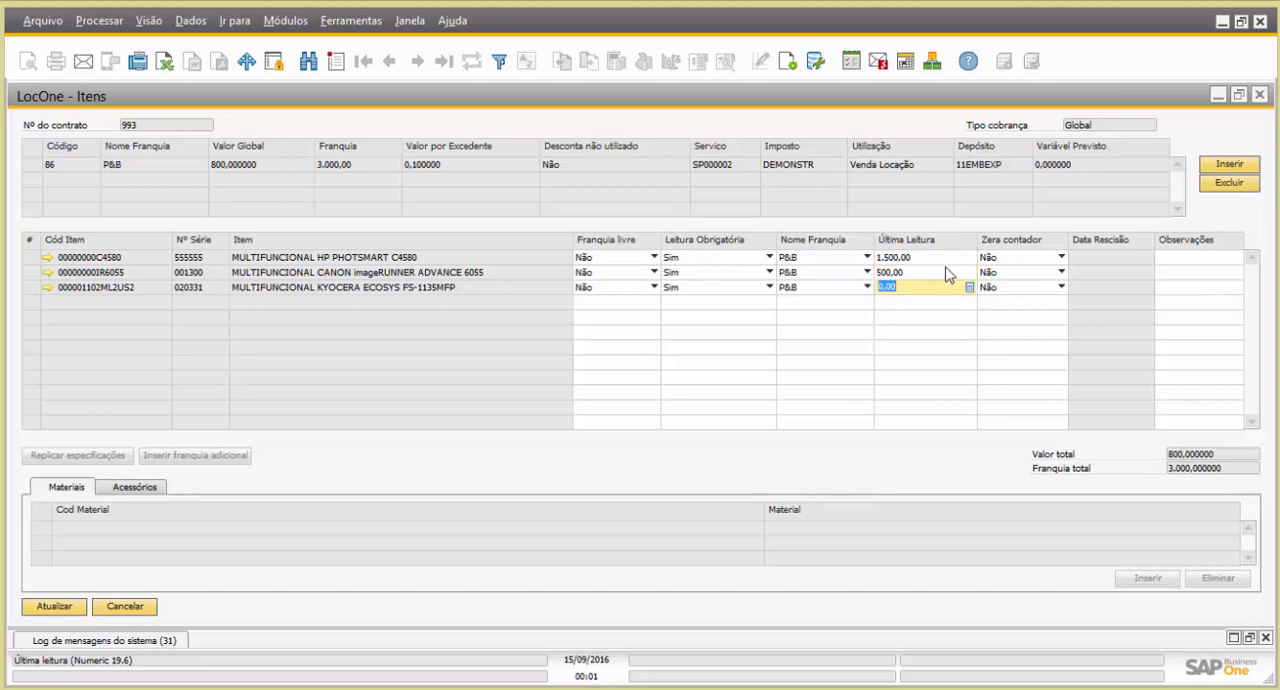
Save the updated LocOne items and return to the service contract, leaving Observações empty
{"action": "left_click", "coordinate": [1177, 266]}
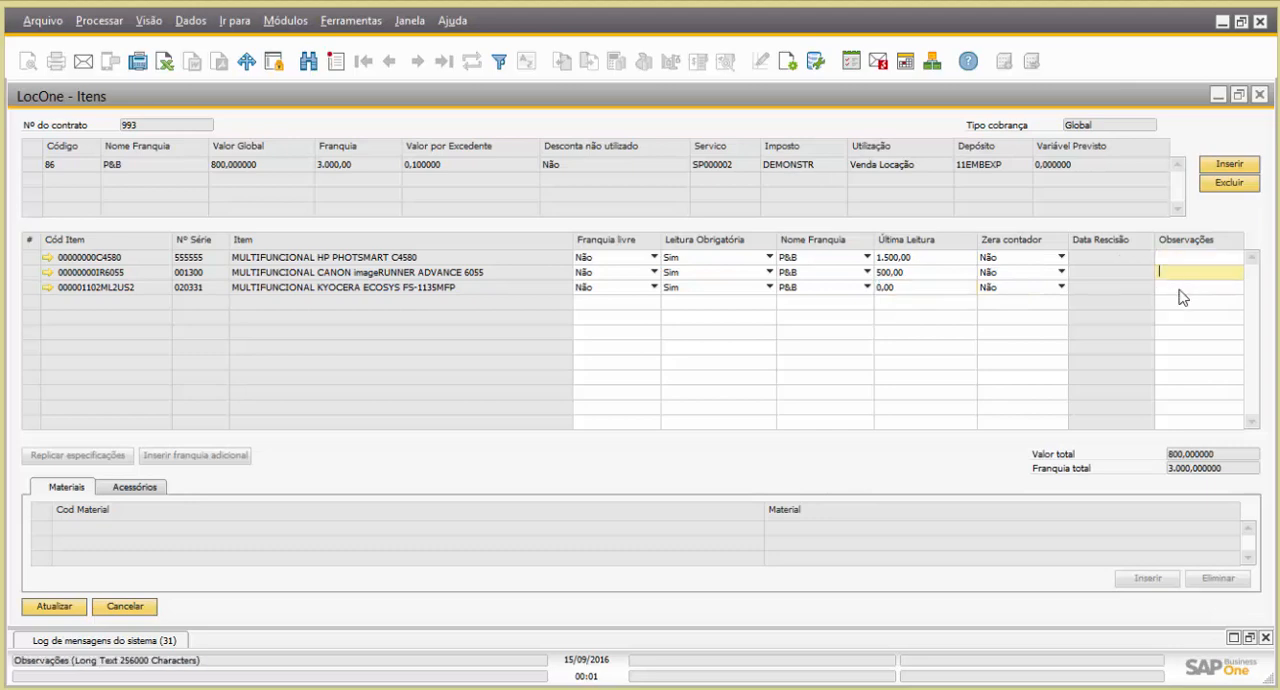
{"action": "left_click", "coordinate": [1180, 289]}
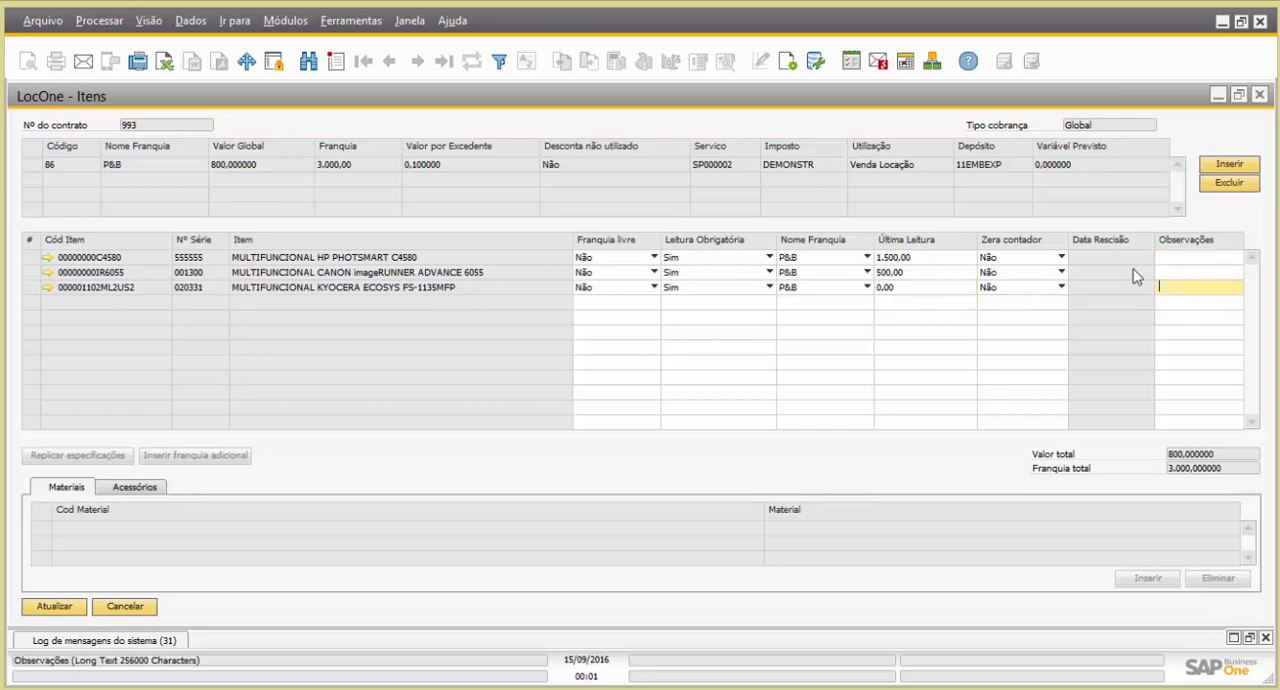
{"action": "left_click", "coordinate": [56, 607]}
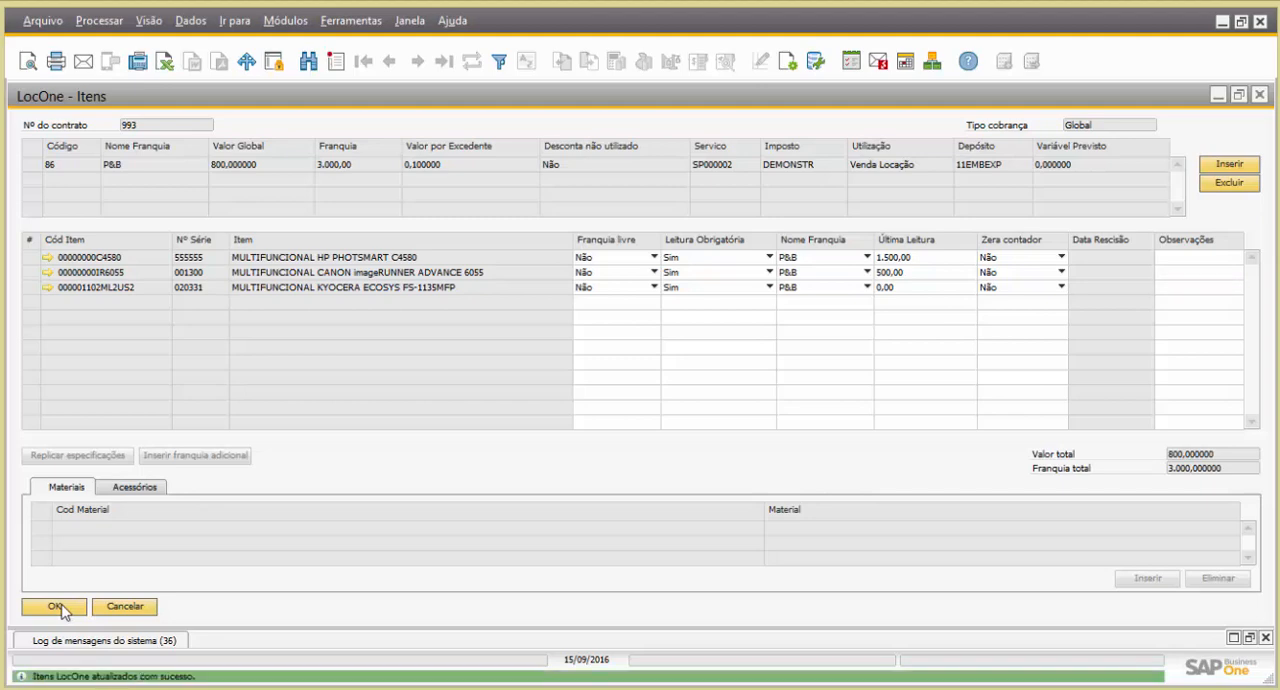
{"action": "left_click", "coordinate": [56, 607]}
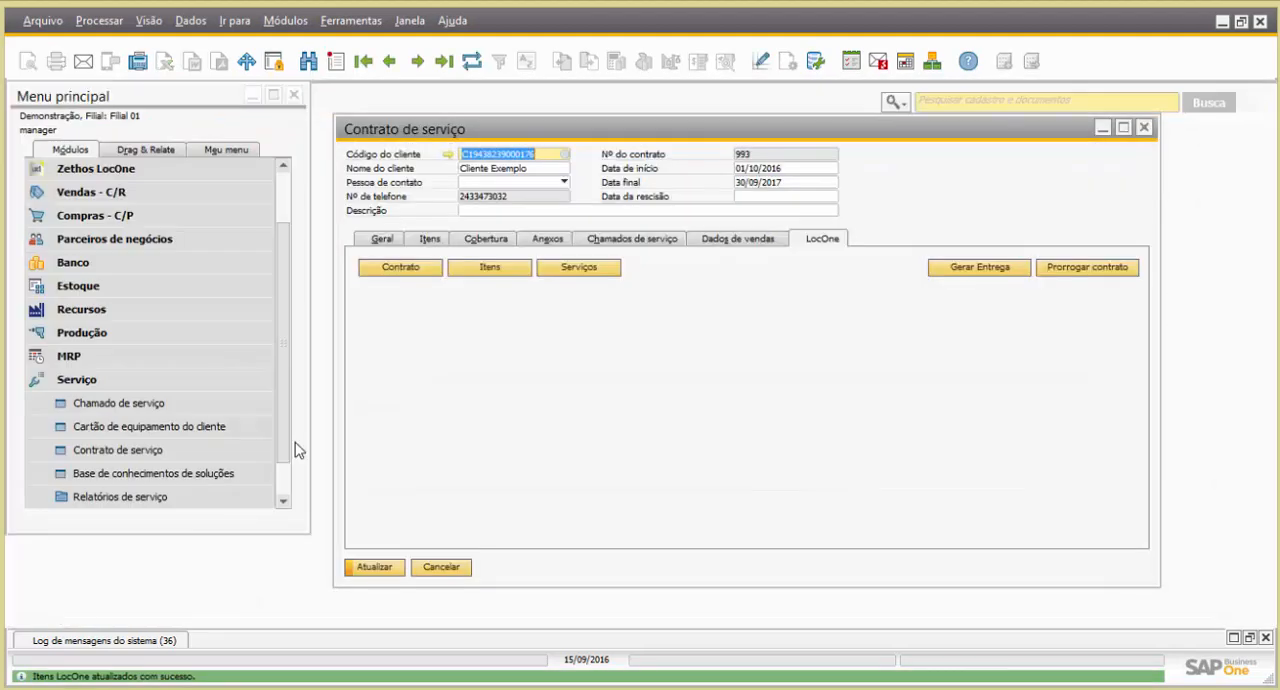
Open LocOne's Painel de Faturamentos, maximize it and load the parcelas of contract 993
{"action": "left_click", "coordinate": [96, 170]}
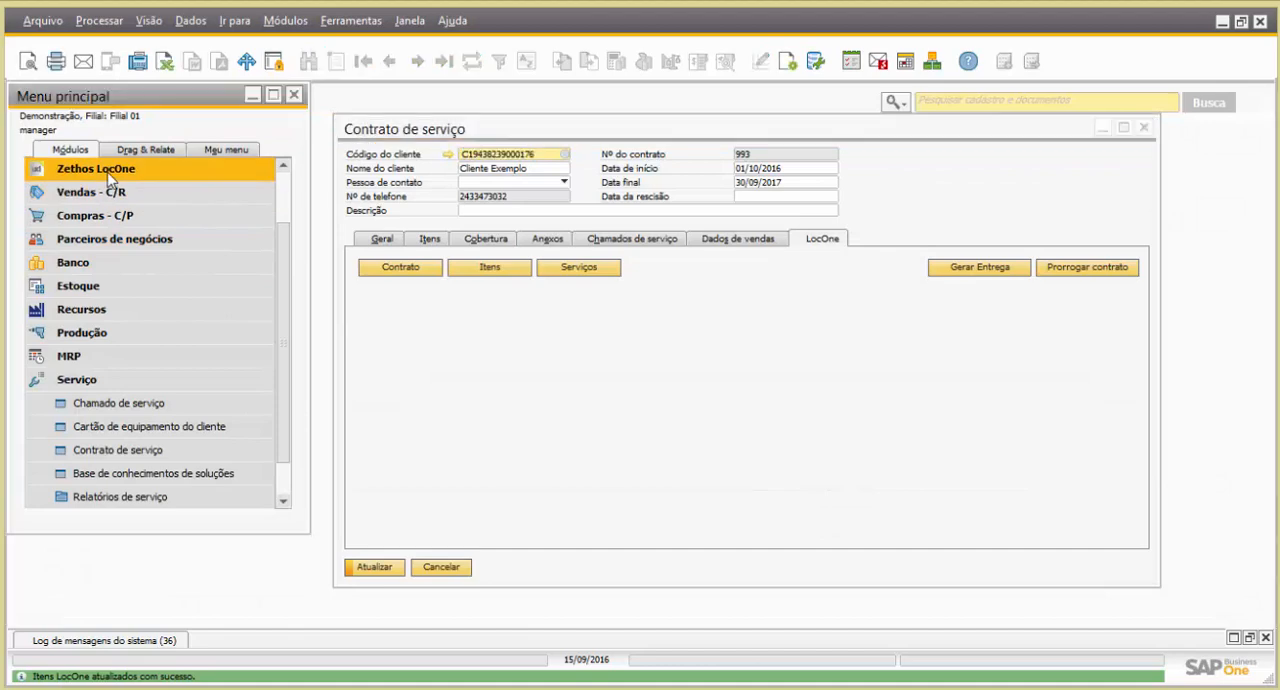
{"action": "left_click", "coordinate": [120, 262]}
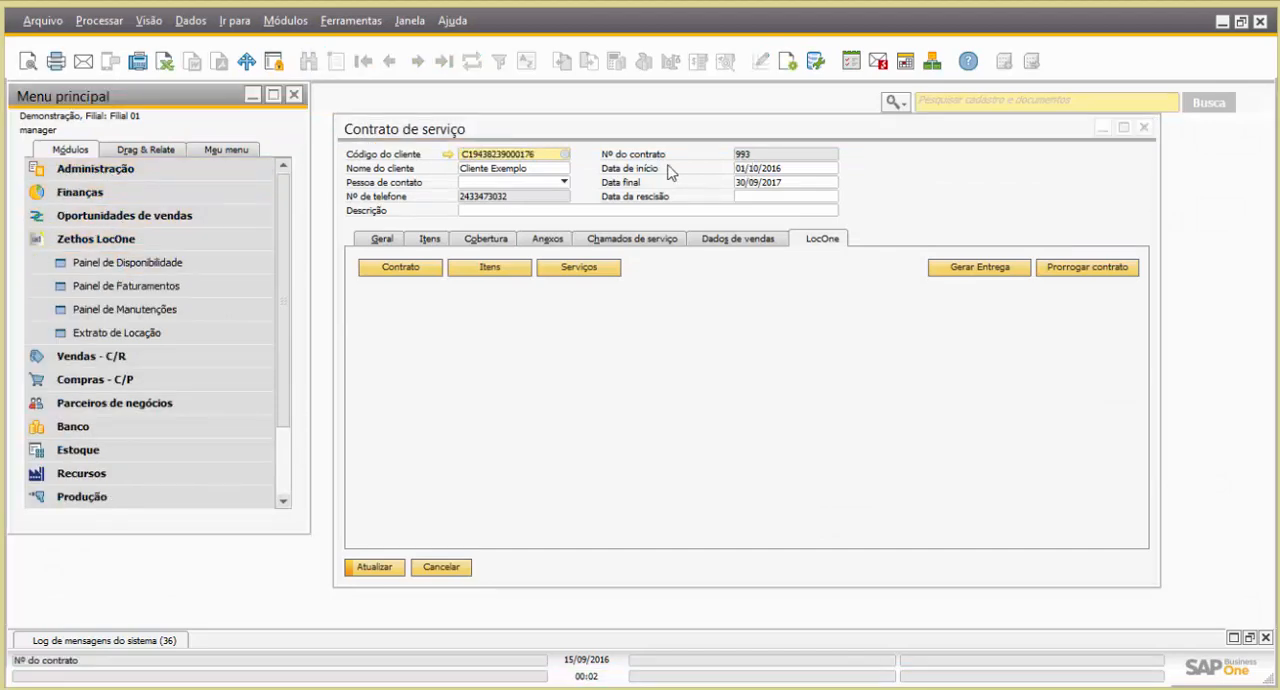
{"action": "left_click", "coordinate": [140, 310]}
{"action": "left_click", "coordinate": [74, 290]}
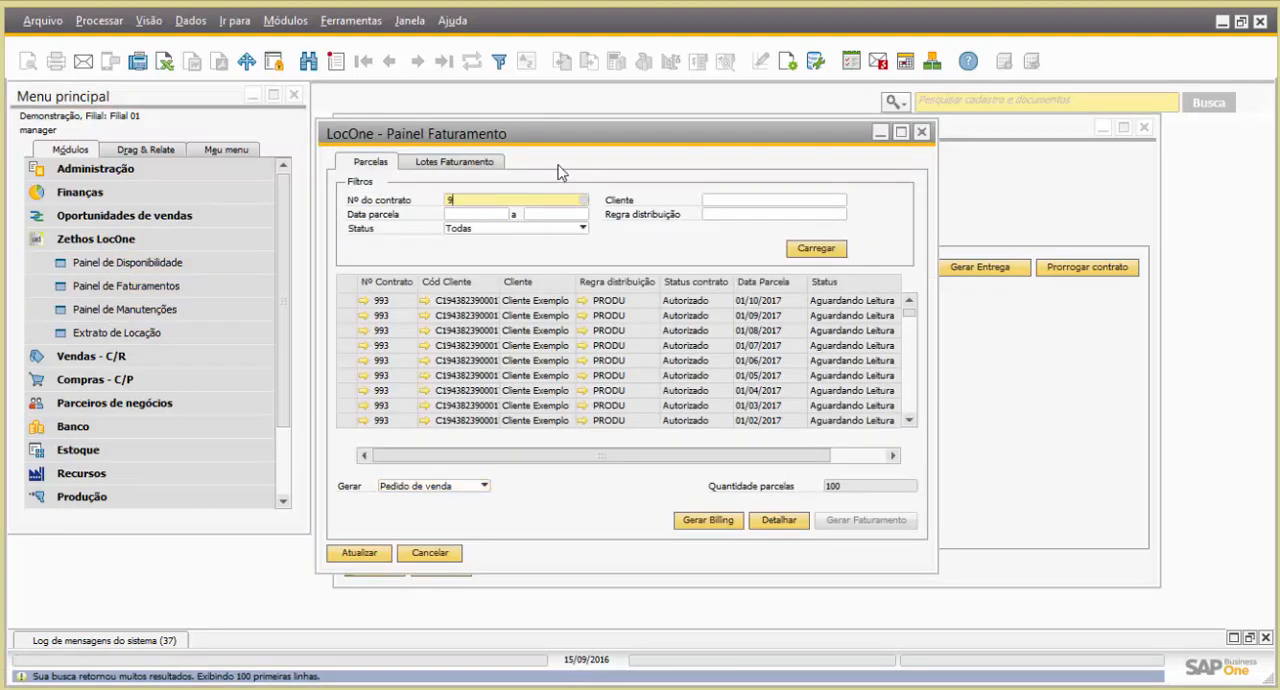
{"action": "double_click", "coordinate": [630, 140]}
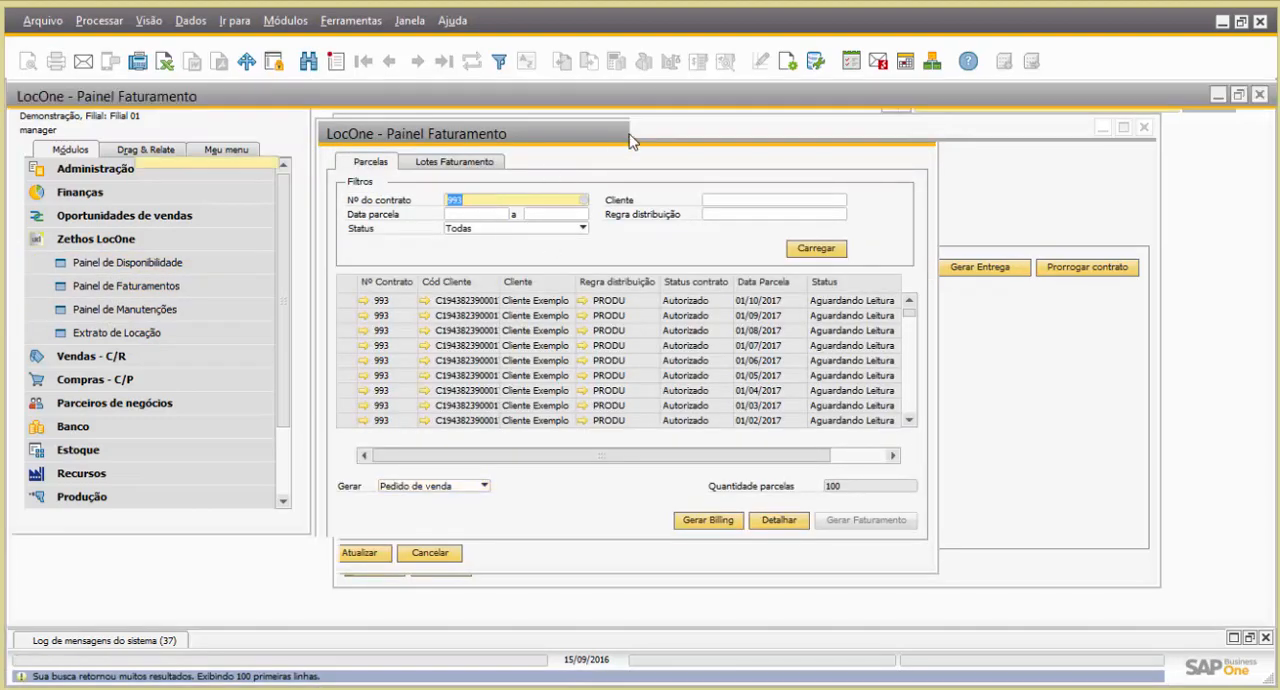
{"action": "left_click", "coordinate": [1143, 213]}
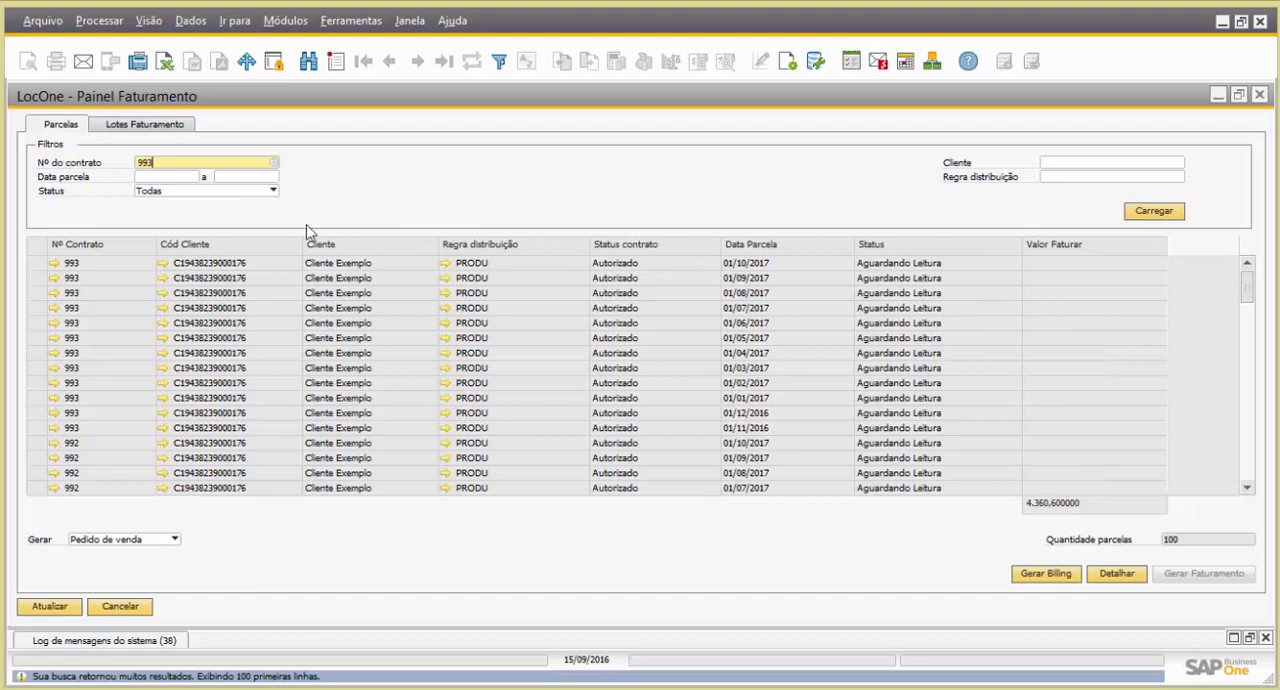
{"action": "left_click", "coordinate": [1135, 212]}
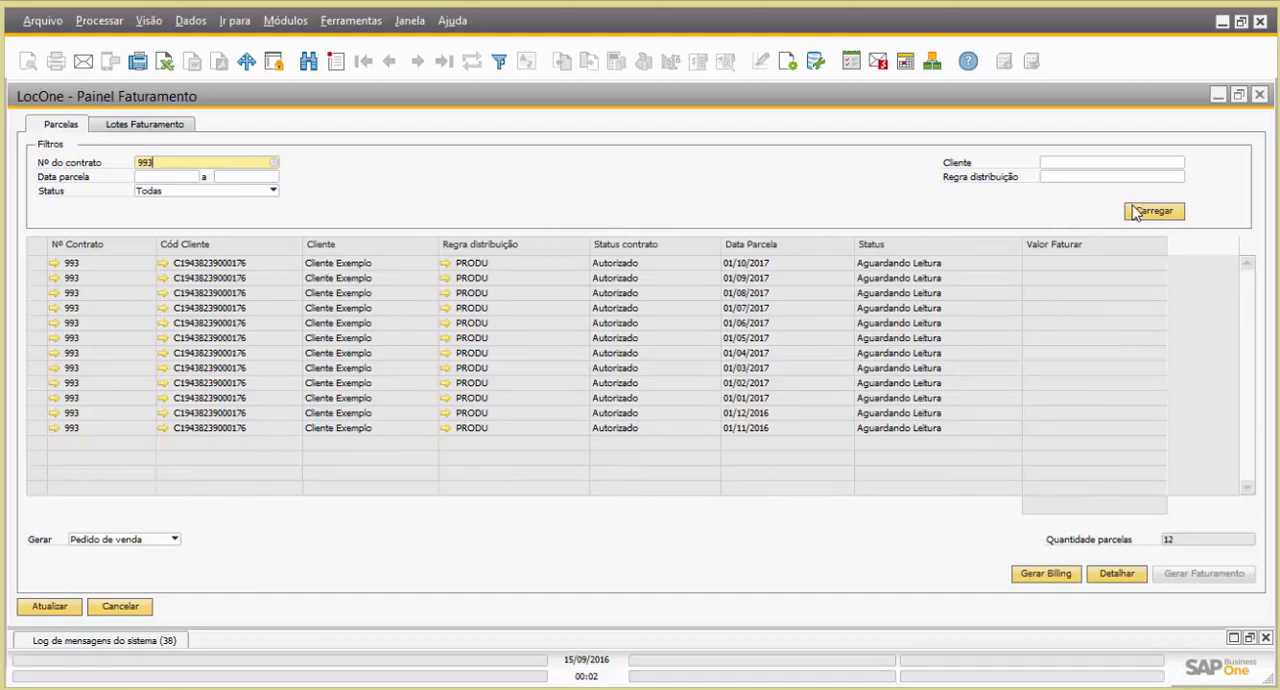
Open the details of the 01/11/2016 parcela for contract 993 and show its items in a maximized window
{"action": "left_click", "coordinate": [33, 428]}
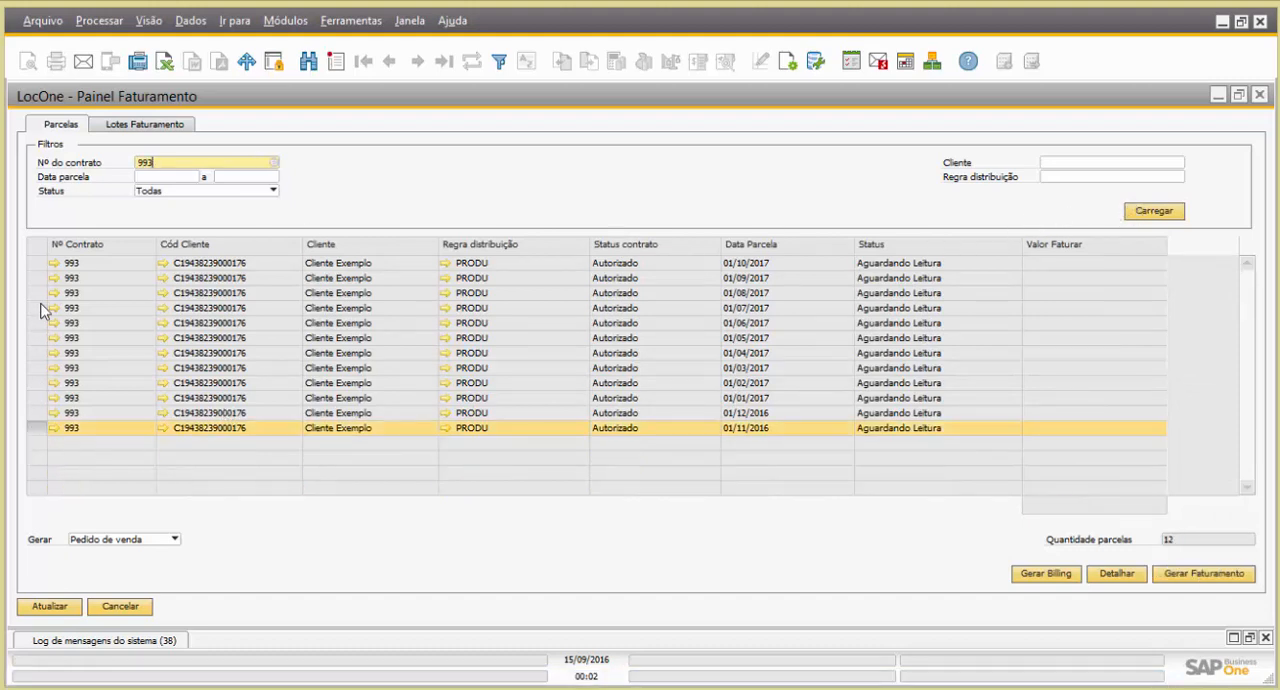
{"action": "left_click", "coordinate": [45, 263]}
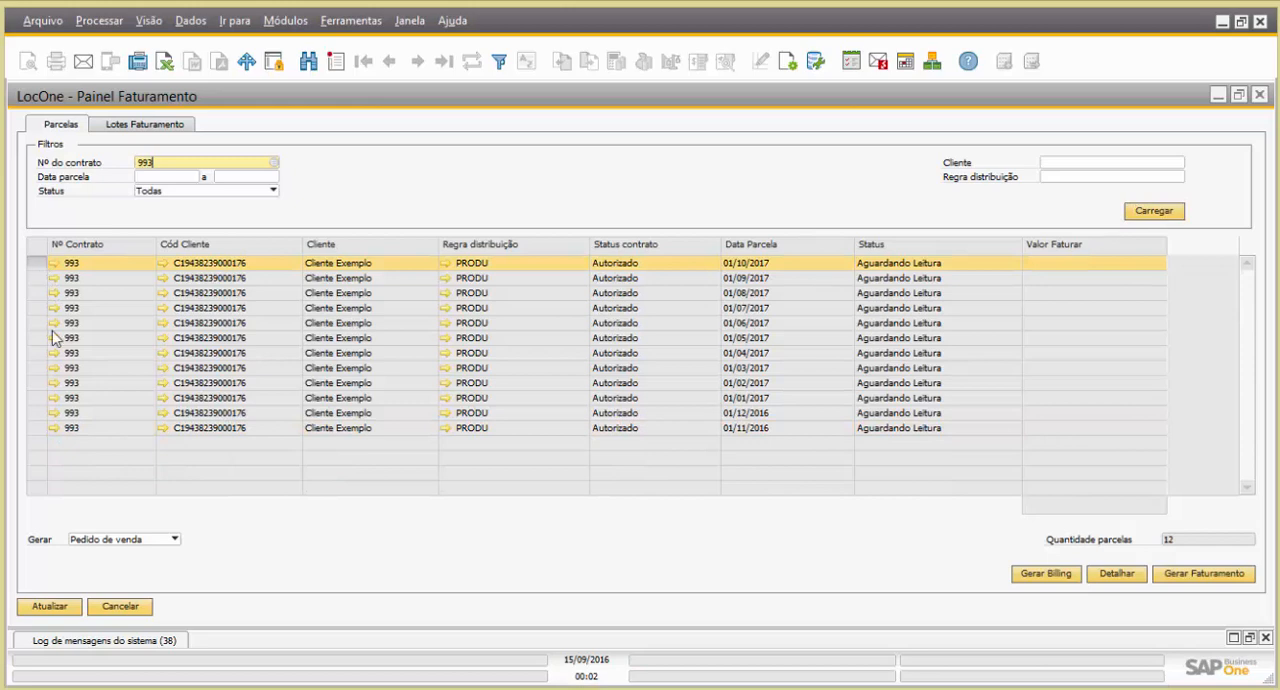
{"action": "left_click", "coordinate": [36, 428]}
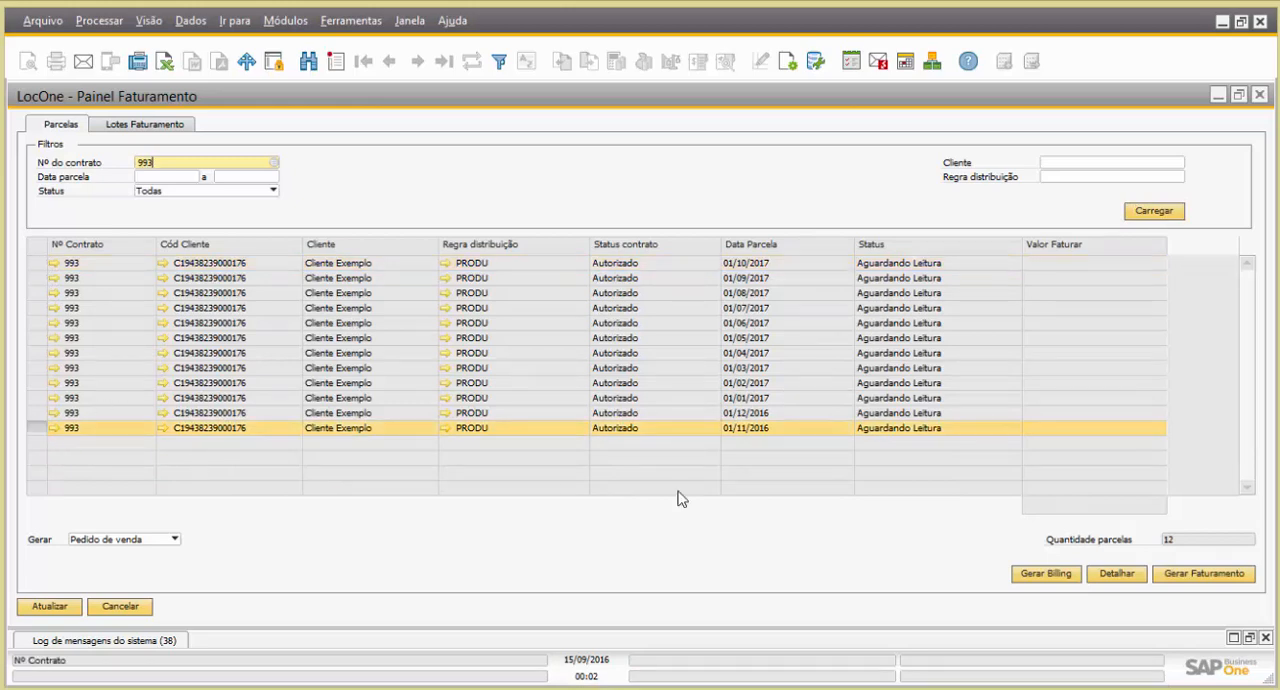
{"action": "left_click", "coordinate": [1116, 574]}
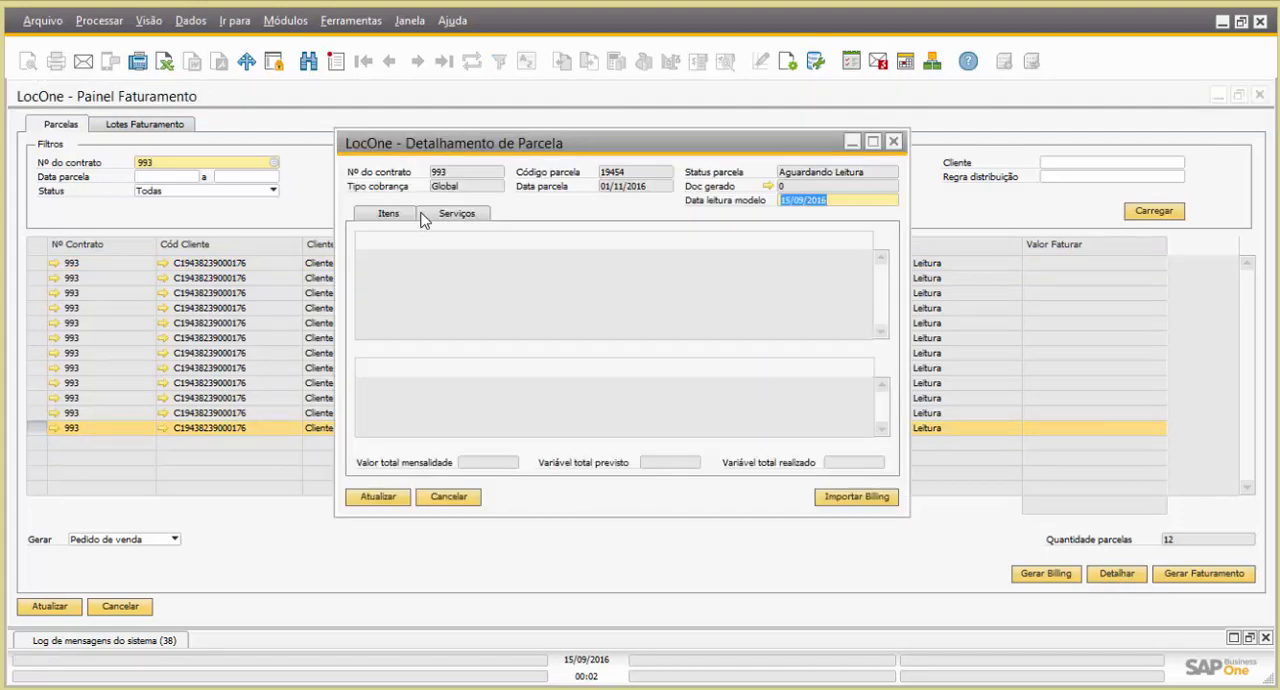
{"action": "left_click", "coordinate": [389, 214]}
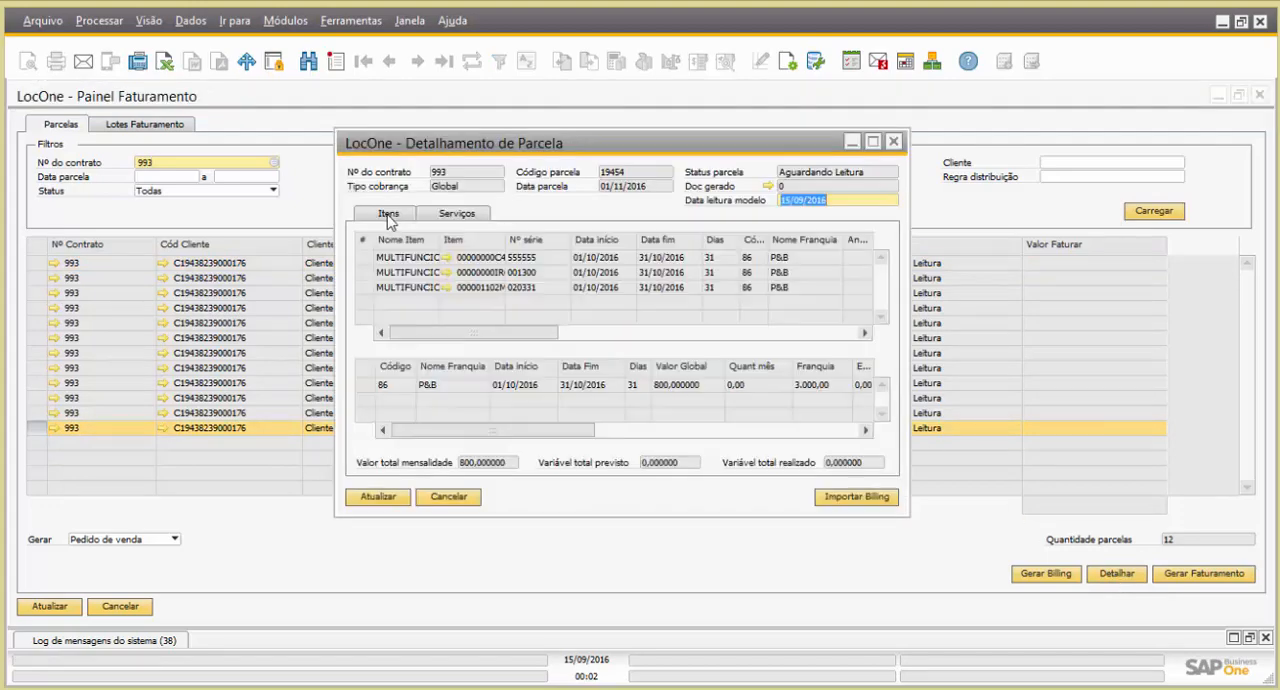
{"action": "left_click", "coordinate": [474, 146]}
{"action": "double_click", "coordinate": [474, 146]}
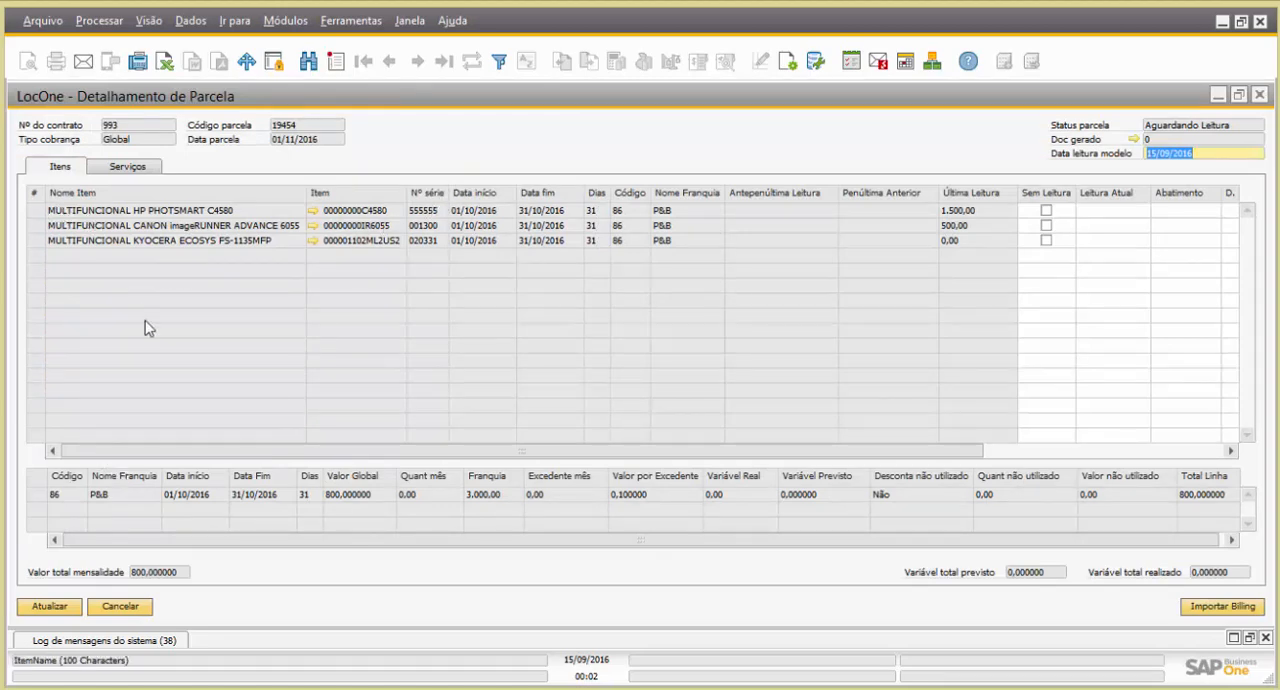
Set Leitura Atual to 3500 for the HP PHOTSMART C4580, 1500 for the CANON imageRUNNER ADVANCE 6055 and 1000 for the KYOCERA ECOSYS FS-1135MFP
{"action": "left_click", "coordinate": [38, 214]}
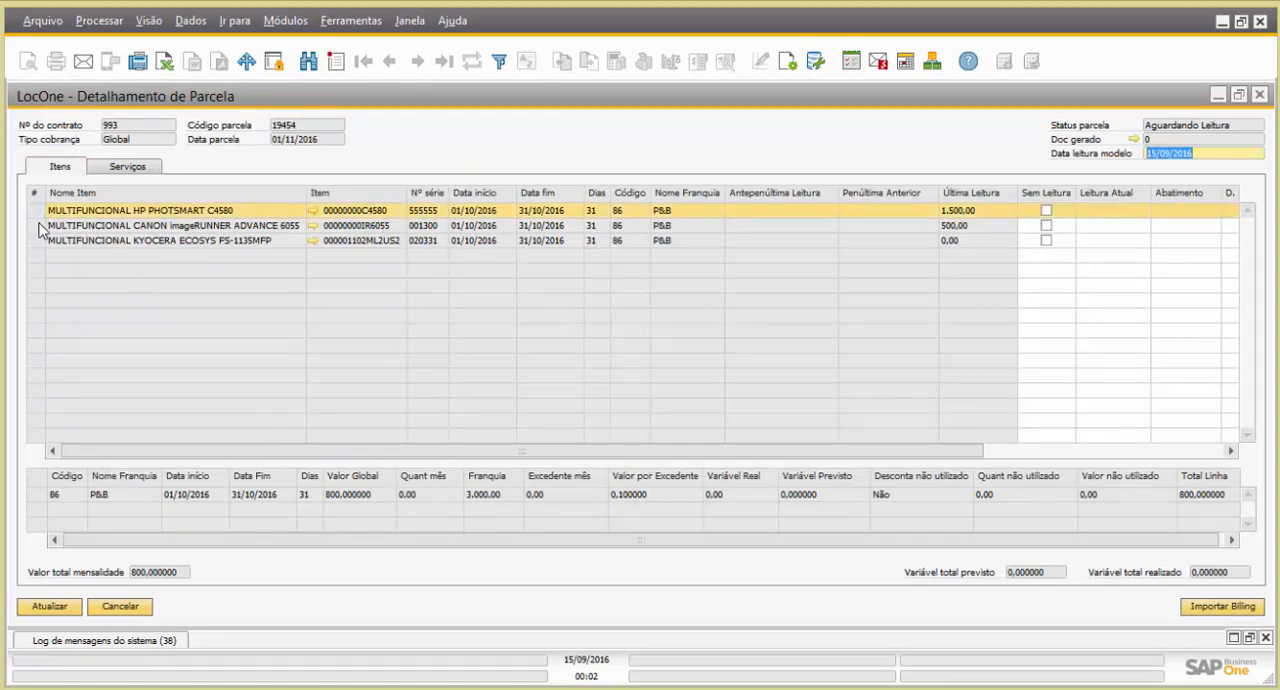
{"action": "left_click", "coordinate": [38, 226]}
{"action": "left_click", "coordinate": [38, 241]}
{"action": "left_click", "coordinate": [37, 211]}
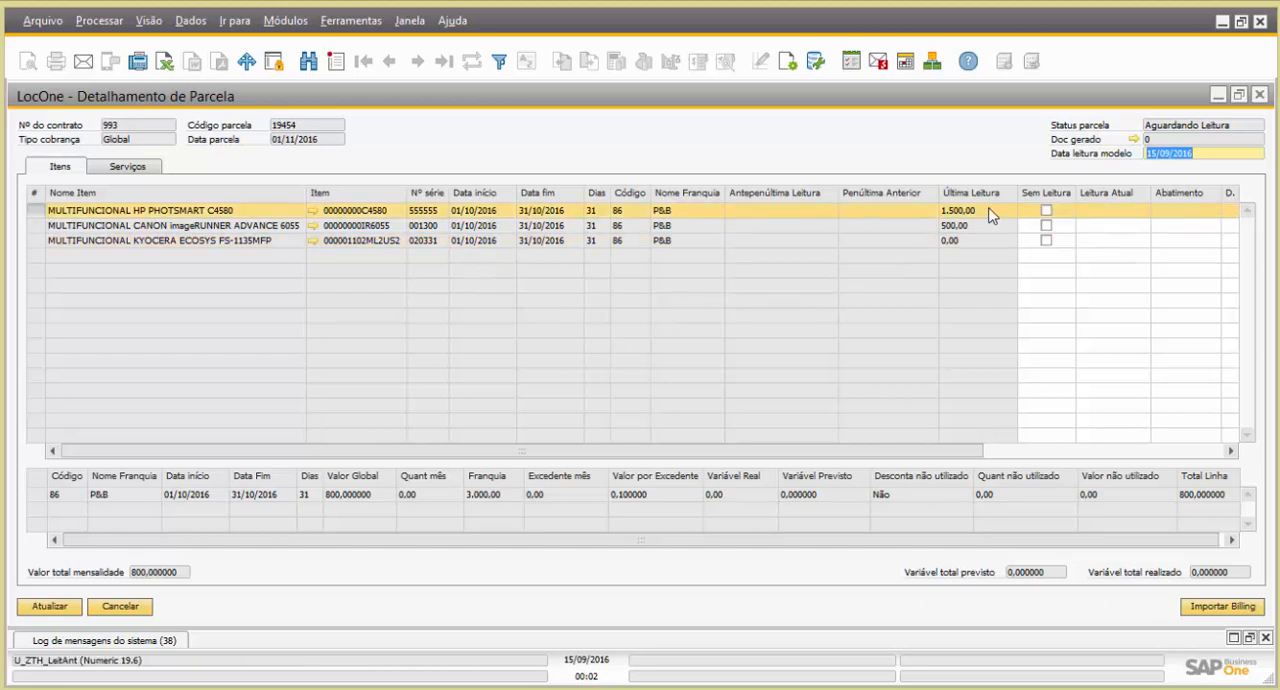
{"action": "left_click_drag", "start_coordinate": [795, 542], "coordinate": [866, 545]}
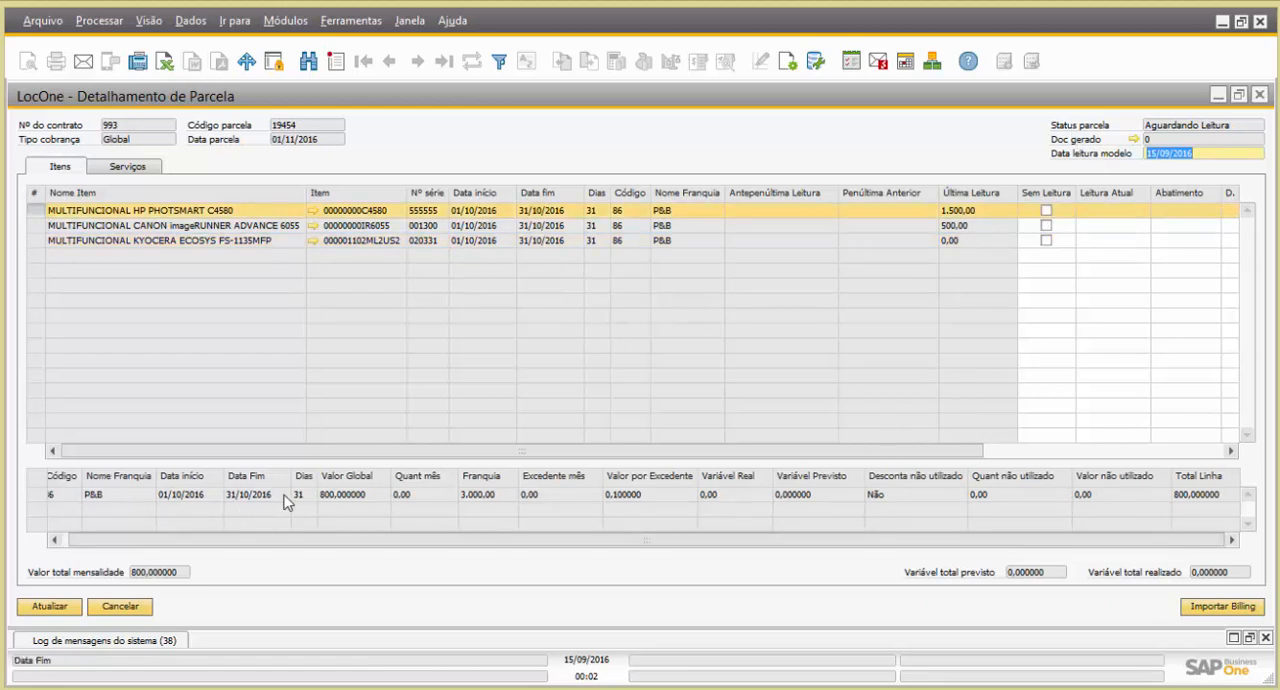
{"action": "left_click", "coordinate": [1105, 210]}
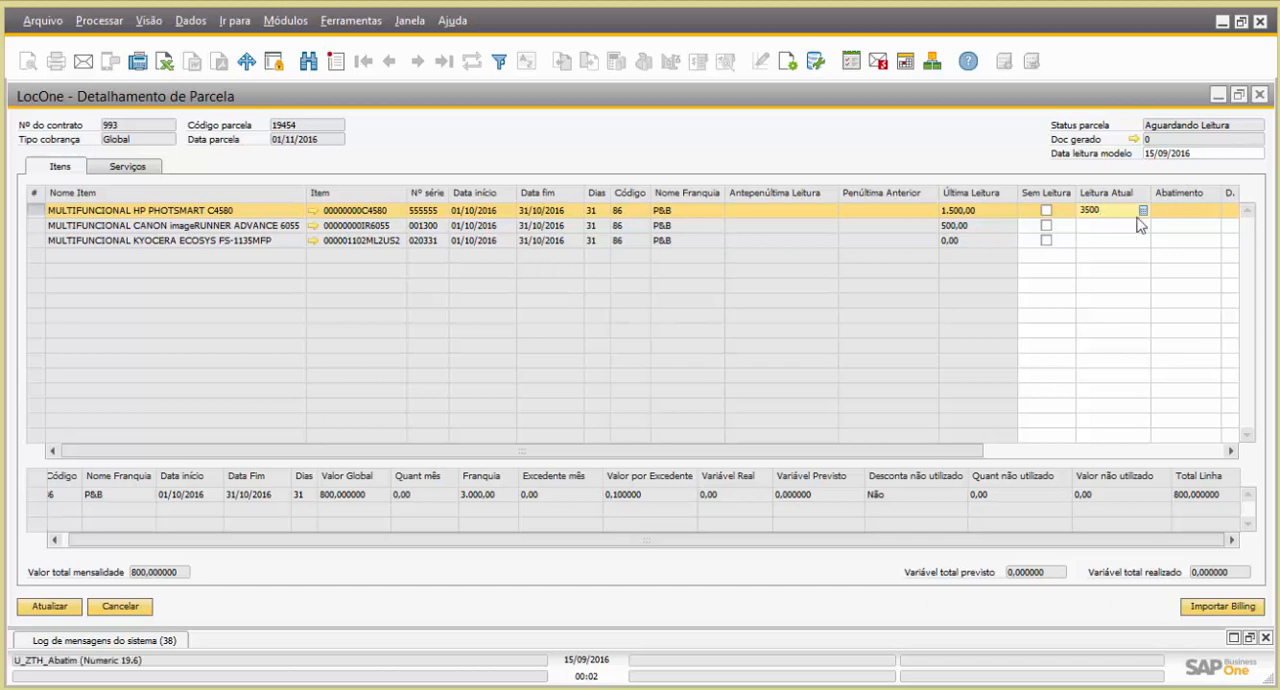
{"action": "left_click", "coordinate": [1093, 240]}
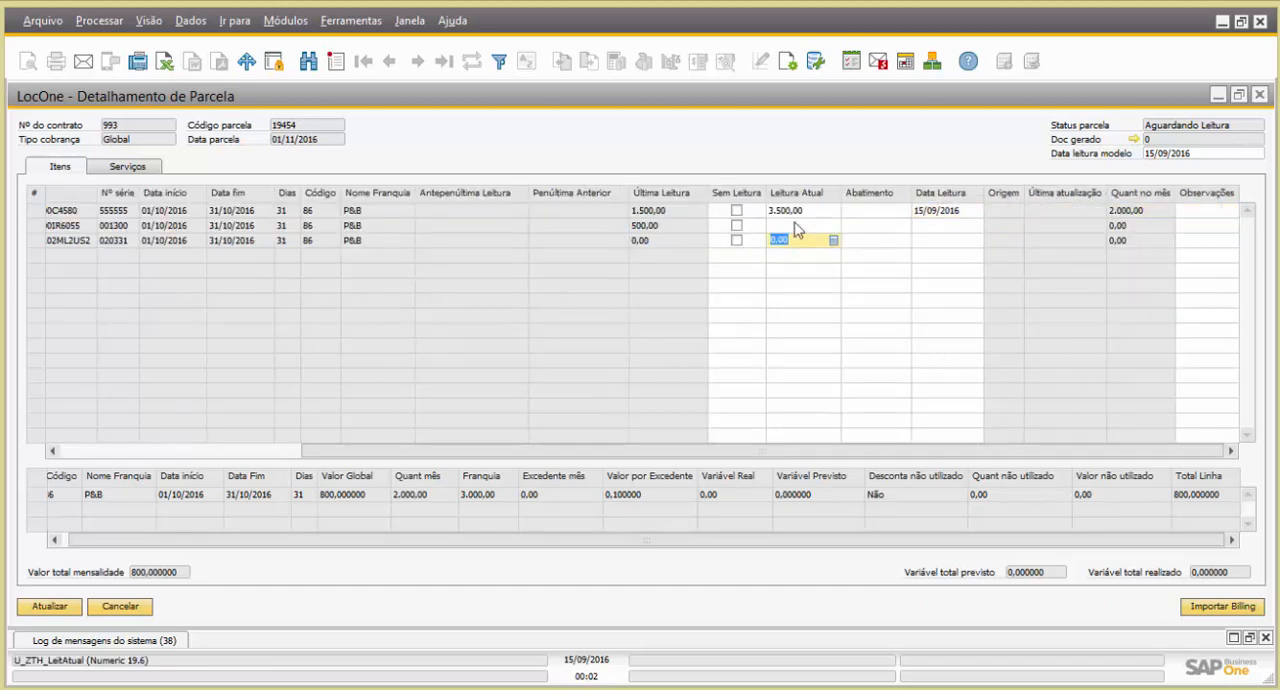
{"action": "left_click", "coordinate": [796, 226]}
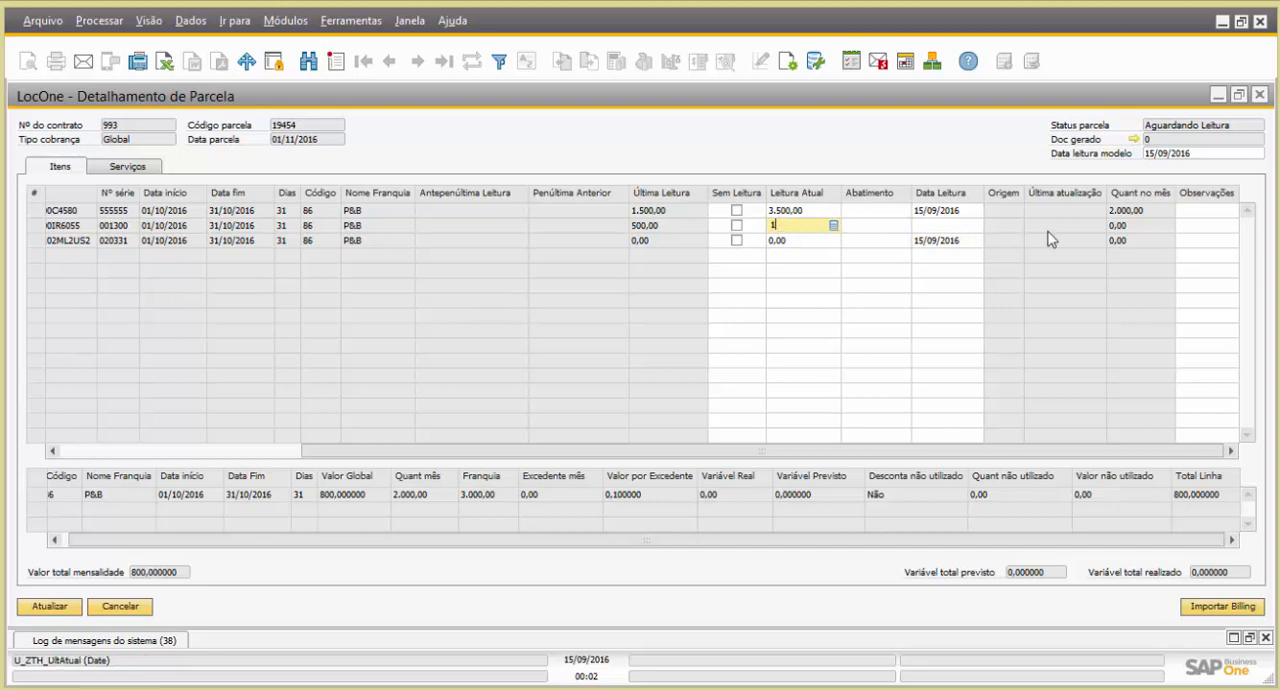
{"action": "left_click", "coordinate": [800, 241]}
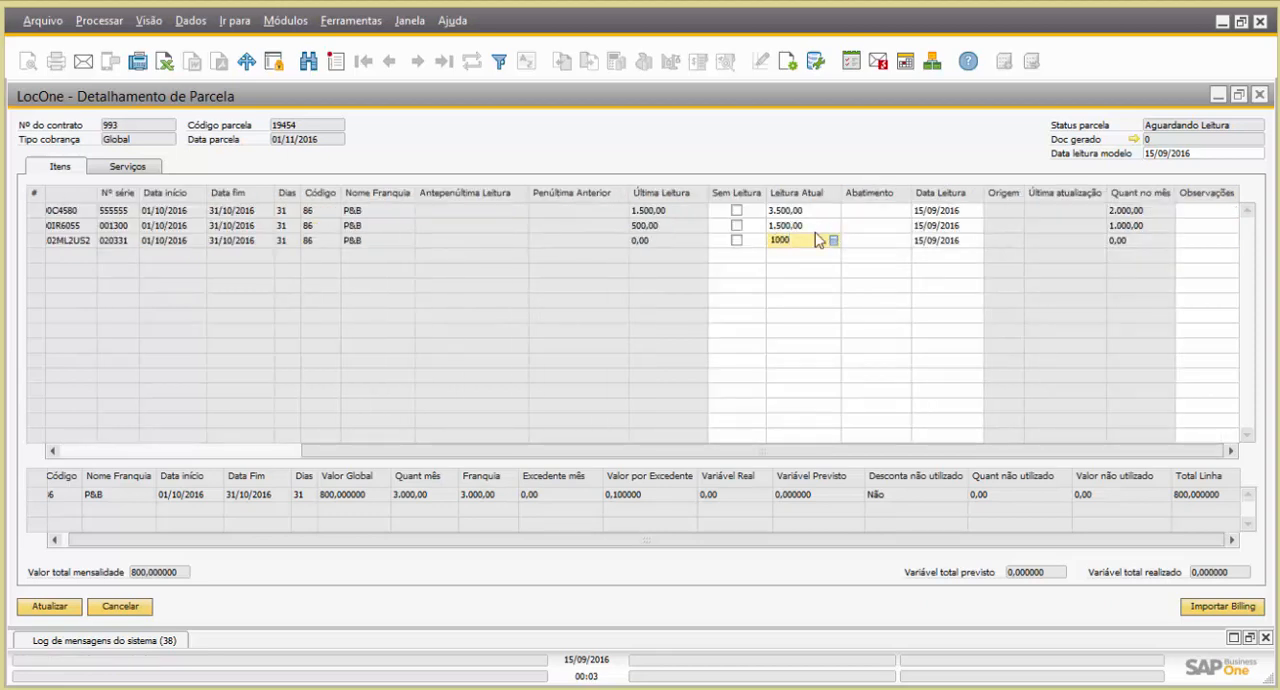
{"action": "left_click", "coordinate": [877, 231]}
{"action": "left_click", "coordinate": [877, 227]}
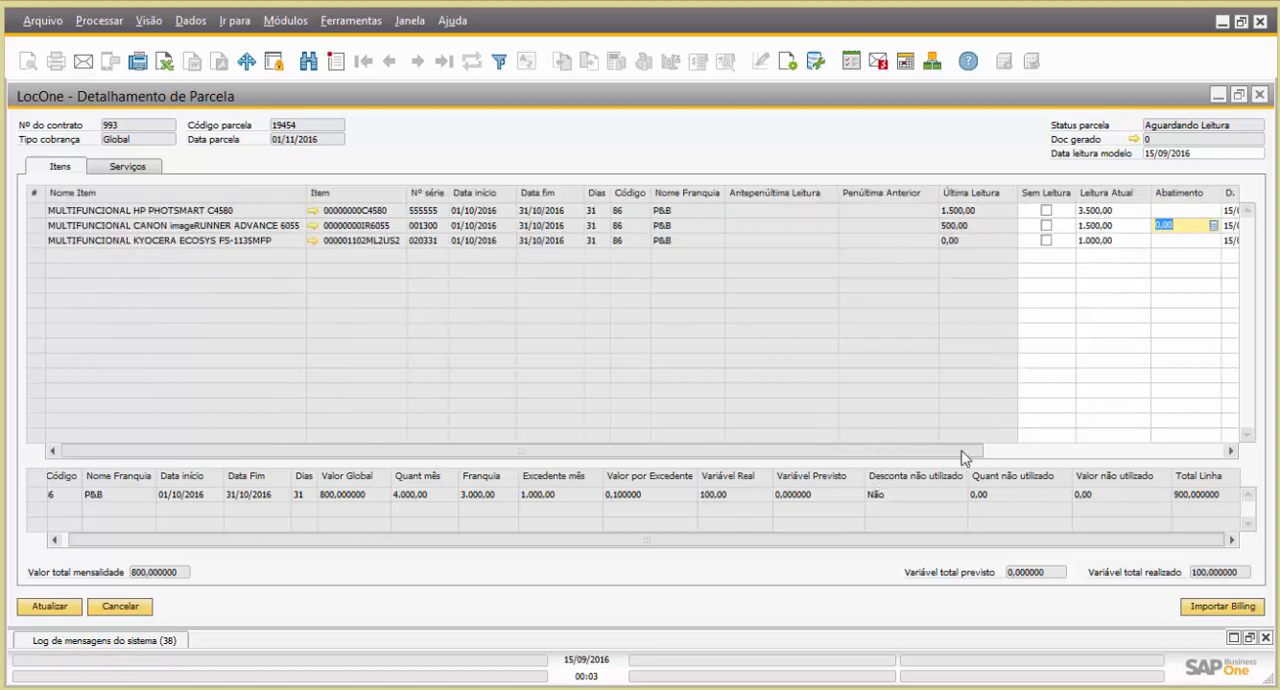
Set Abatimento to 100 for the KYOCERA ECOSYS FS-1135MFP and check the items' Quant no mês
{"action": "left_click_drag", "start_coordinate": [963, 452], "coordinate": [1186, 449]}
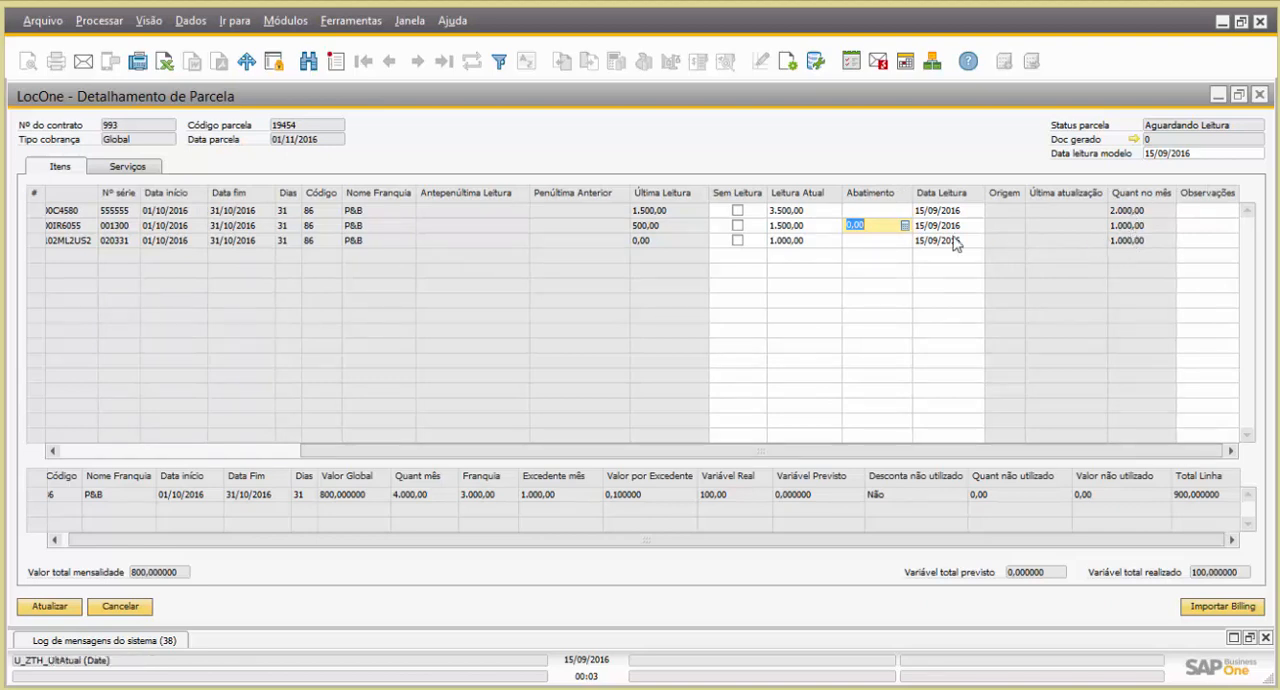
{"action": "left_click", "coordinate": [883, 238]}
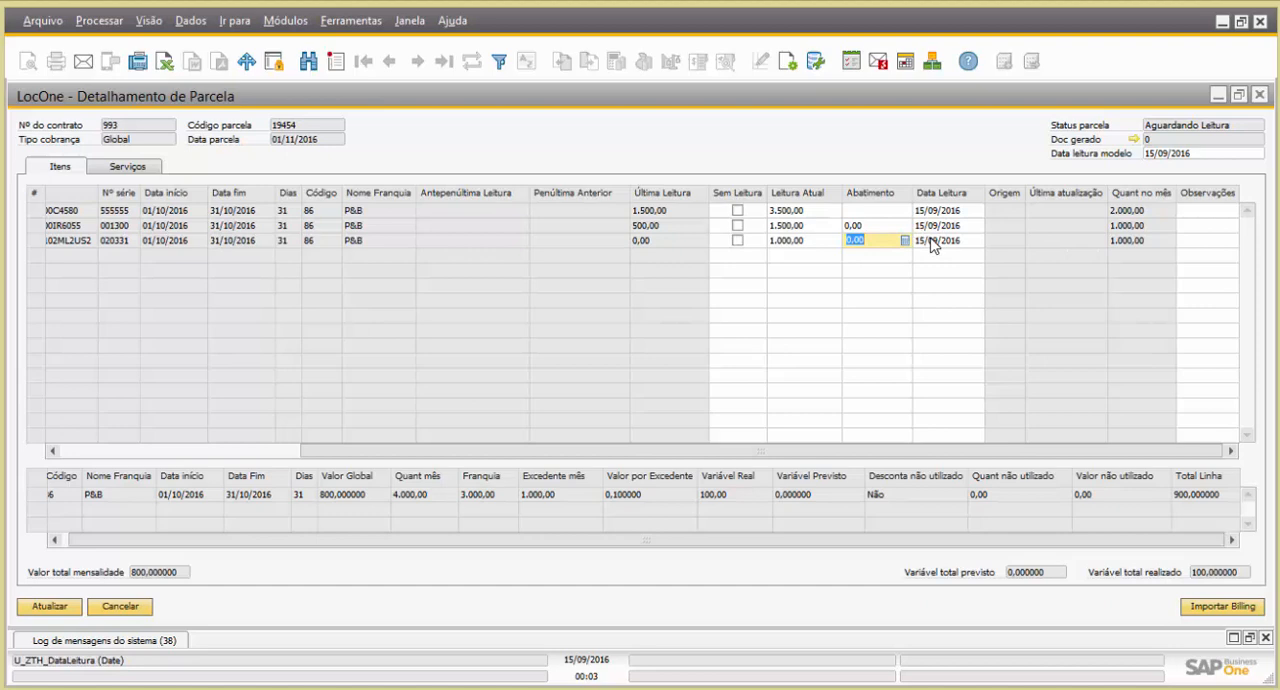
{"action": "type", "text": "100"}
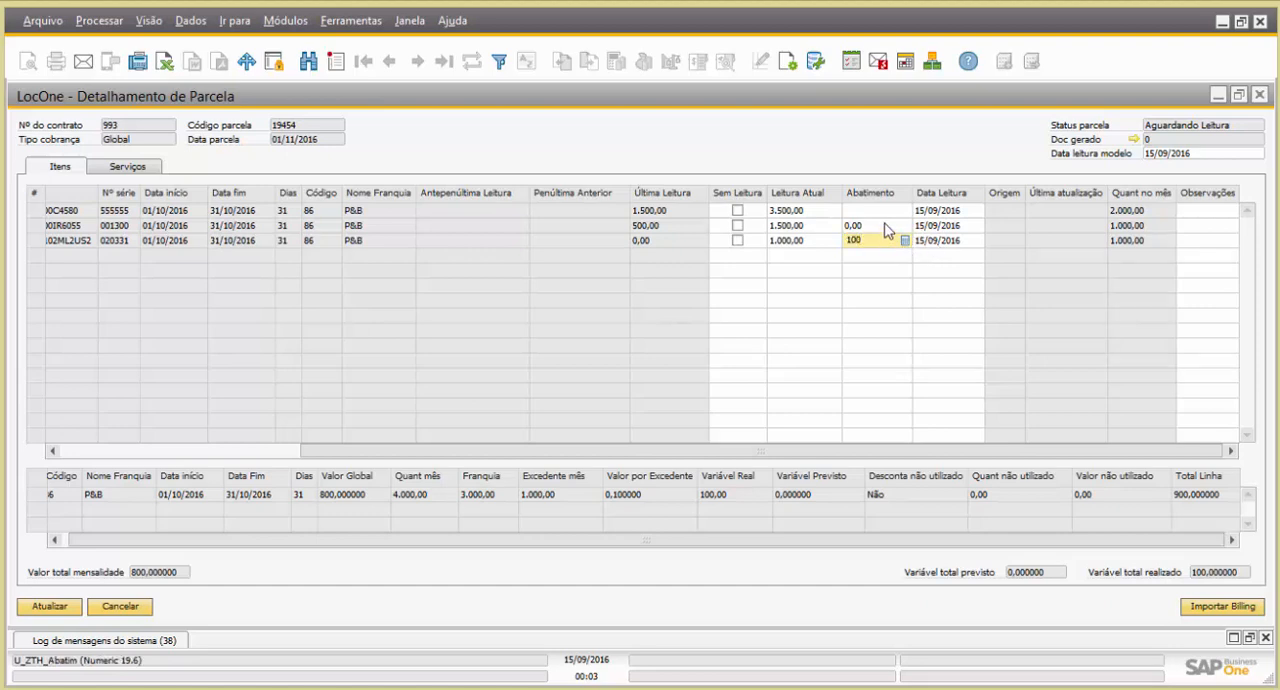
{"action": "left_click", "coordinate": [884, 226]}
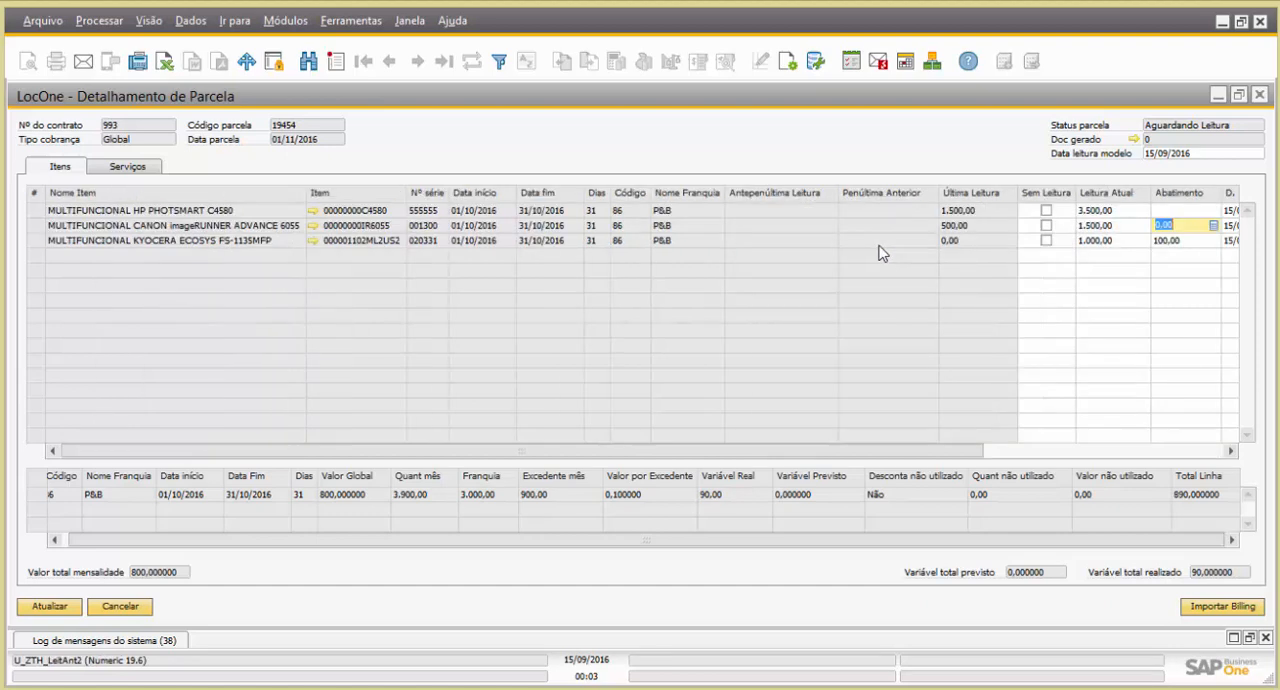
{"action": "left_click", "coordinate": [1068, 450]}
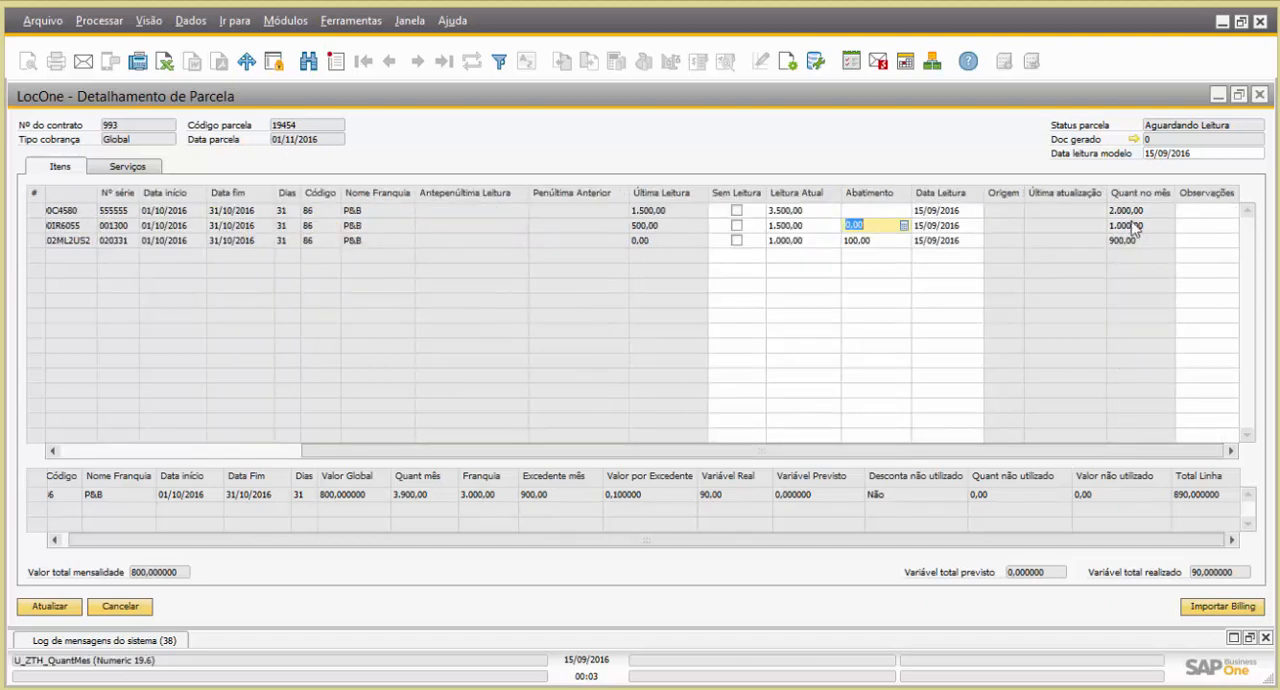
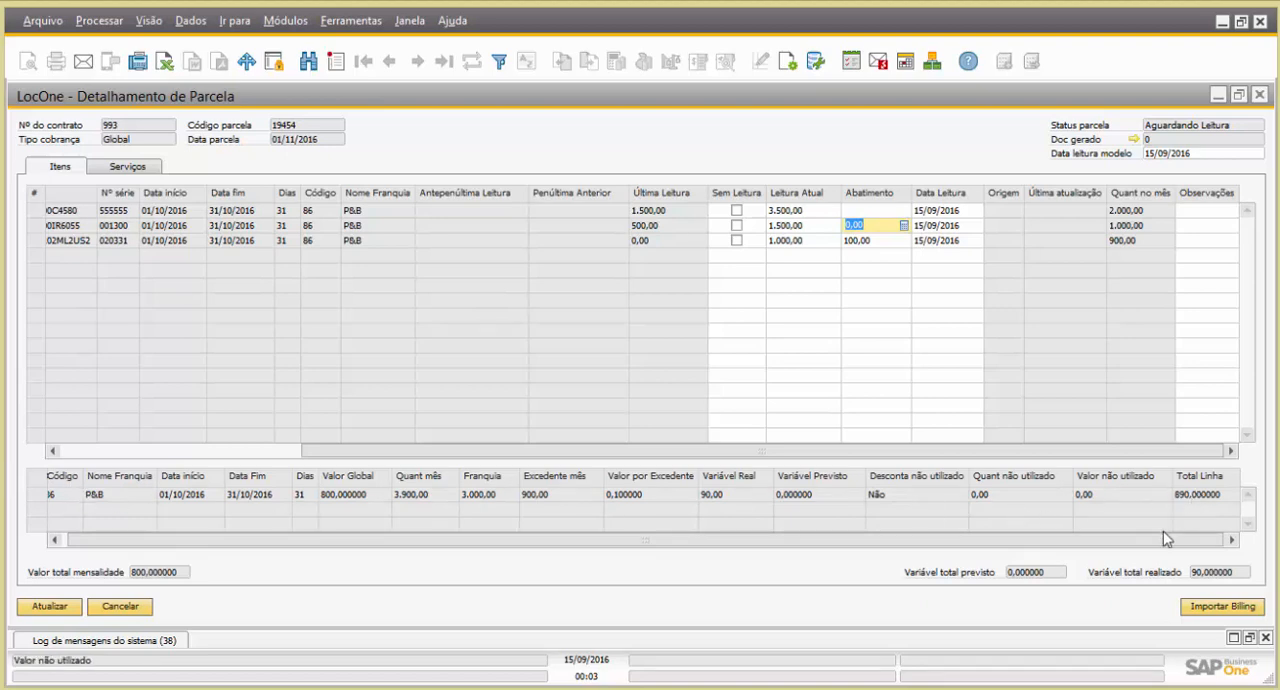
Check the parcela's Excedente mês and Total Linha values, save the entered readings and close the parcela details
{"action": "left_click_drag", "start_coordinate": [1154, 541], "coordinate": [1067, 544]}
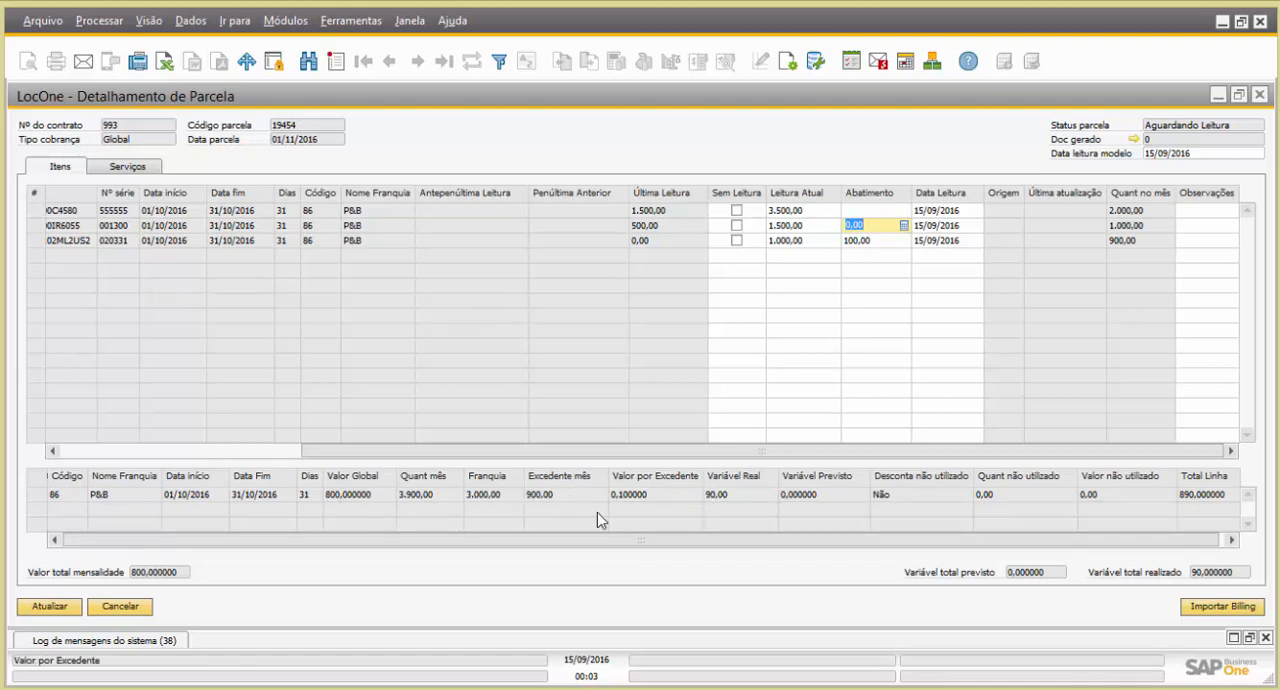
{"action": "left_click", "coordinate": [60, 612]}
{"action": "left_click", "coordinate": [52, 607]}
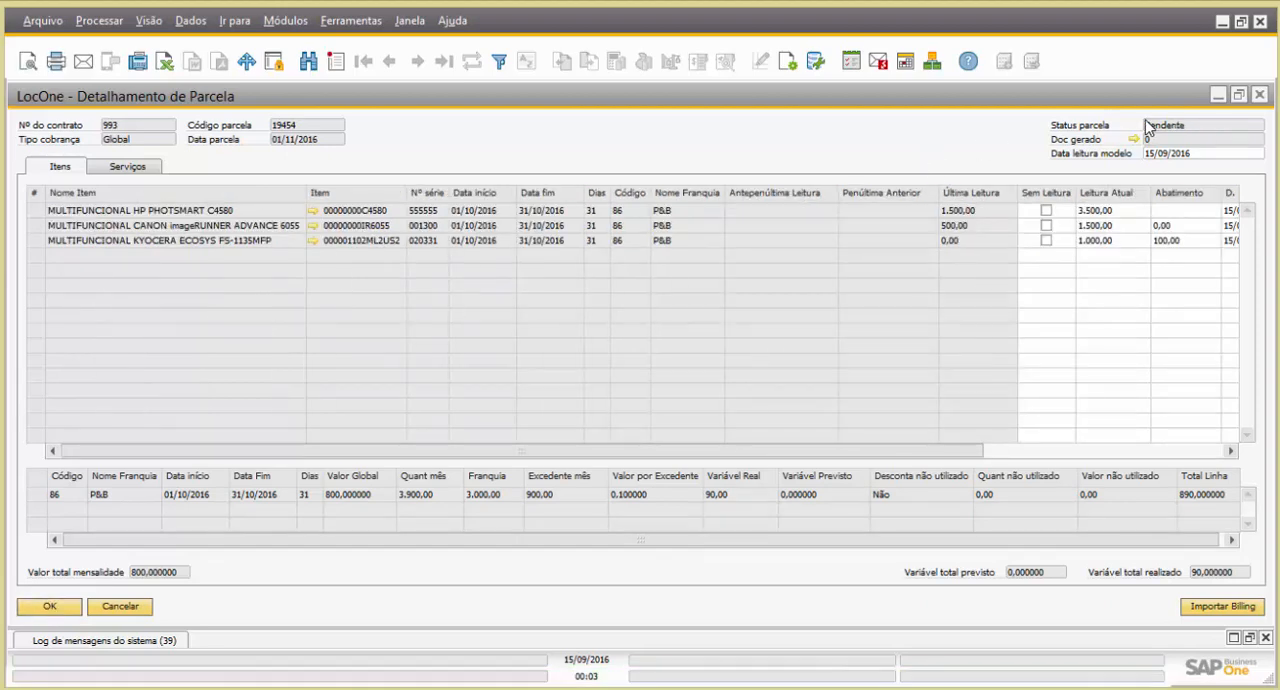
{"action": "left_click", "coordinate": [50, 606]}
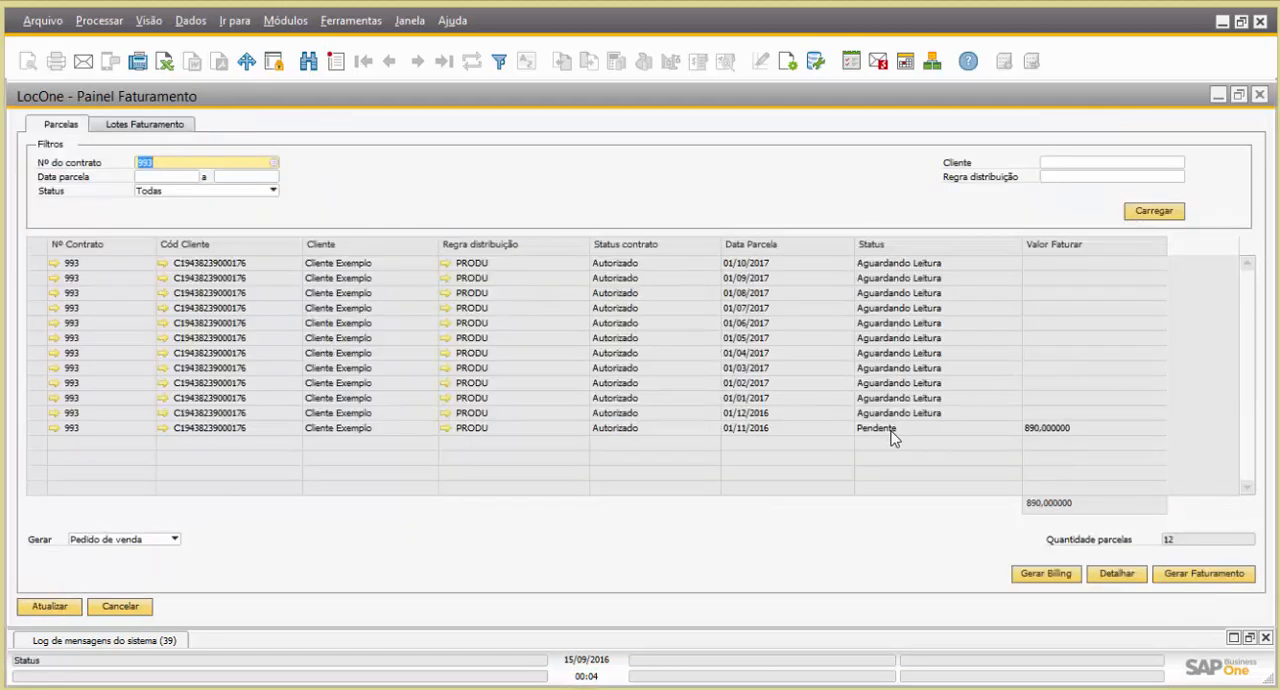
Generate the Pedido de venda for the pending 01/11/2016 parcela and show the details of the newest billing lote
{"action": "left_click", "coordinate": [38, 428]}
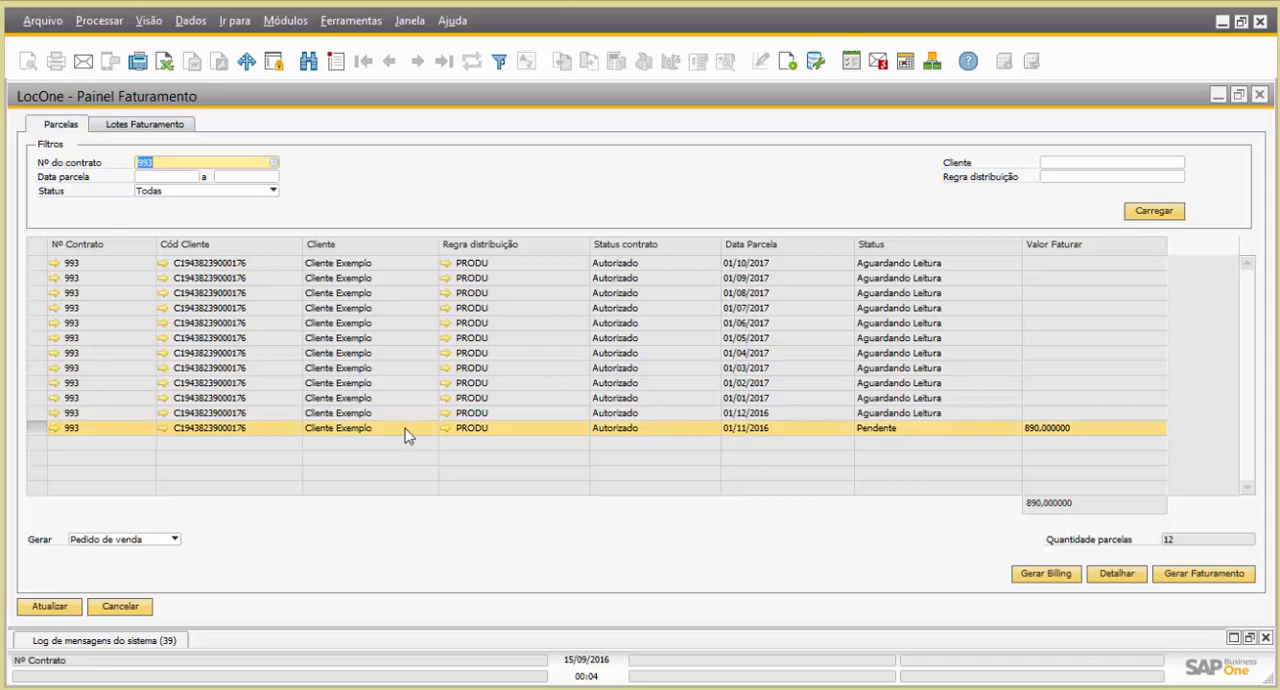
{"action": "left_click", "coordinate": [1183, 576]}
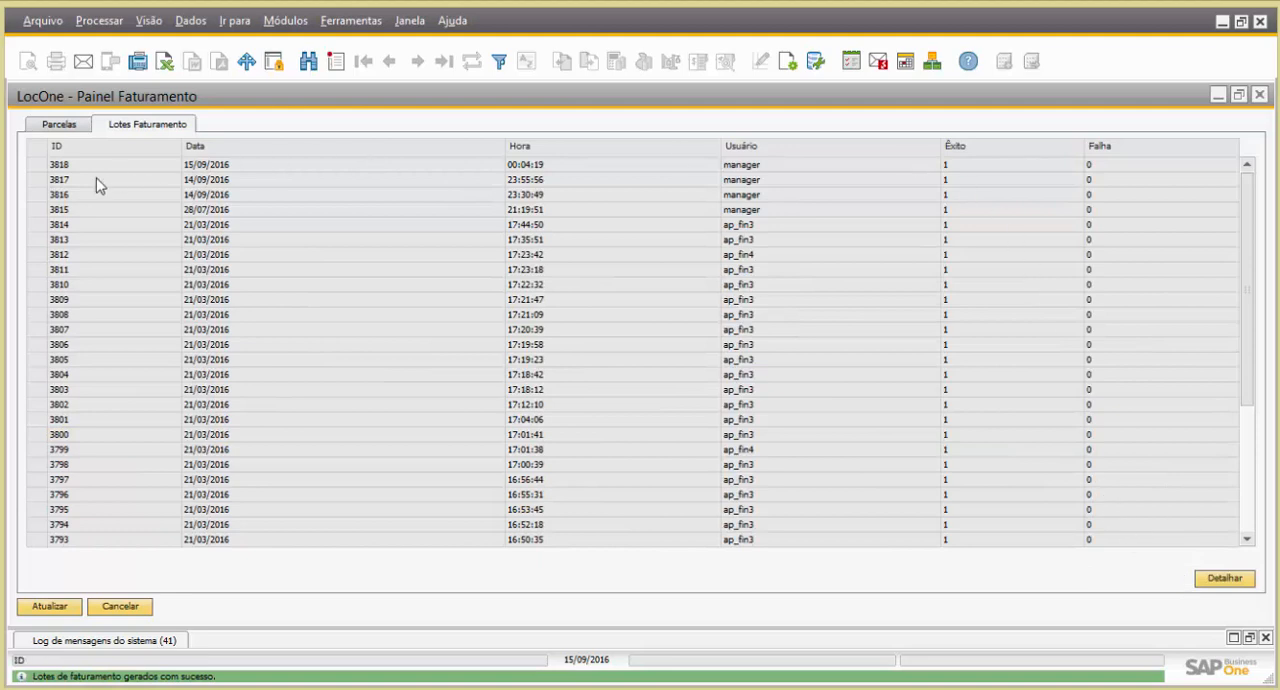
{"action": "left_click", "coordinate": [38, 164]}
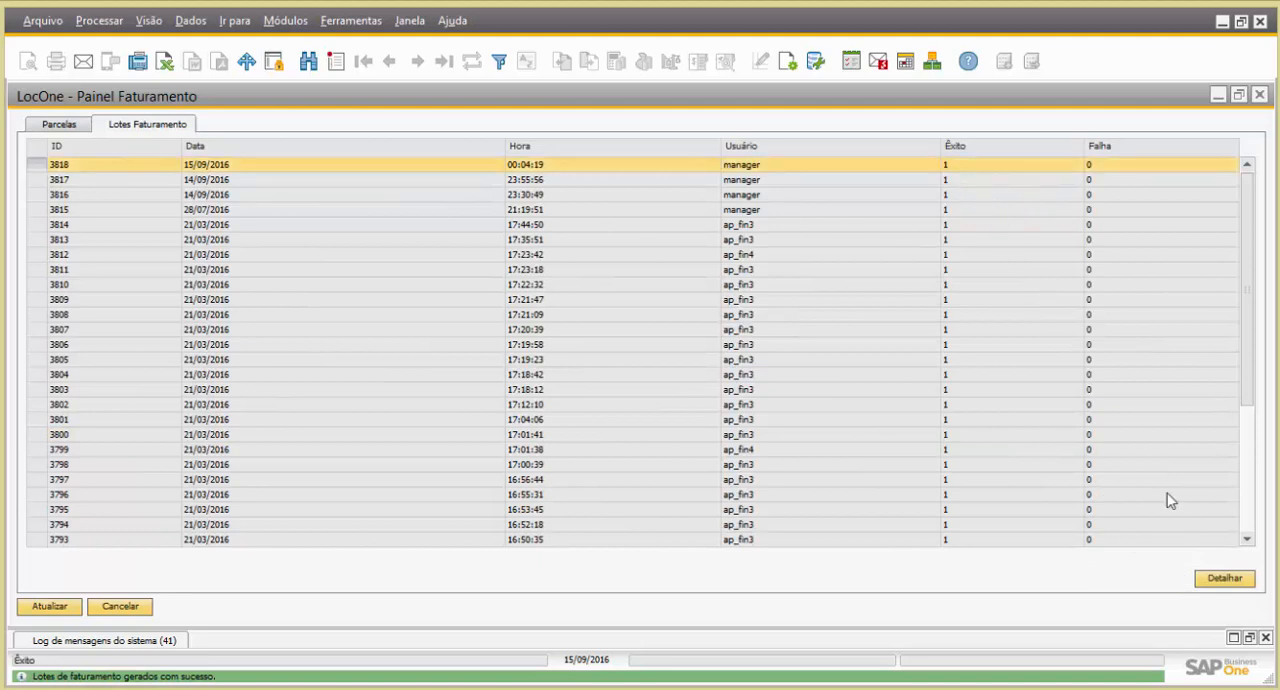
{"action": "left_click", "coordinate": [1224, 578]}
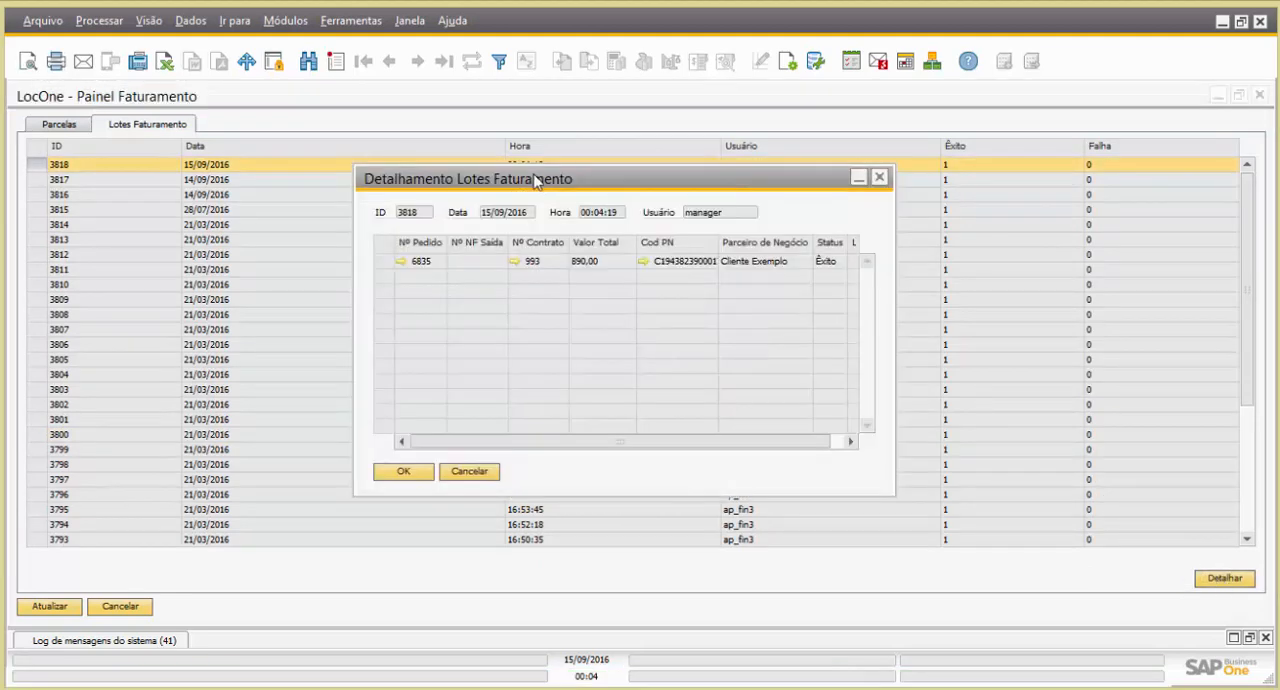
Open the lote's sales order, review its line prices and Detalhamento texts, and close the order and lote details
{"action": "left_click", "coordinate": [401, 262]}
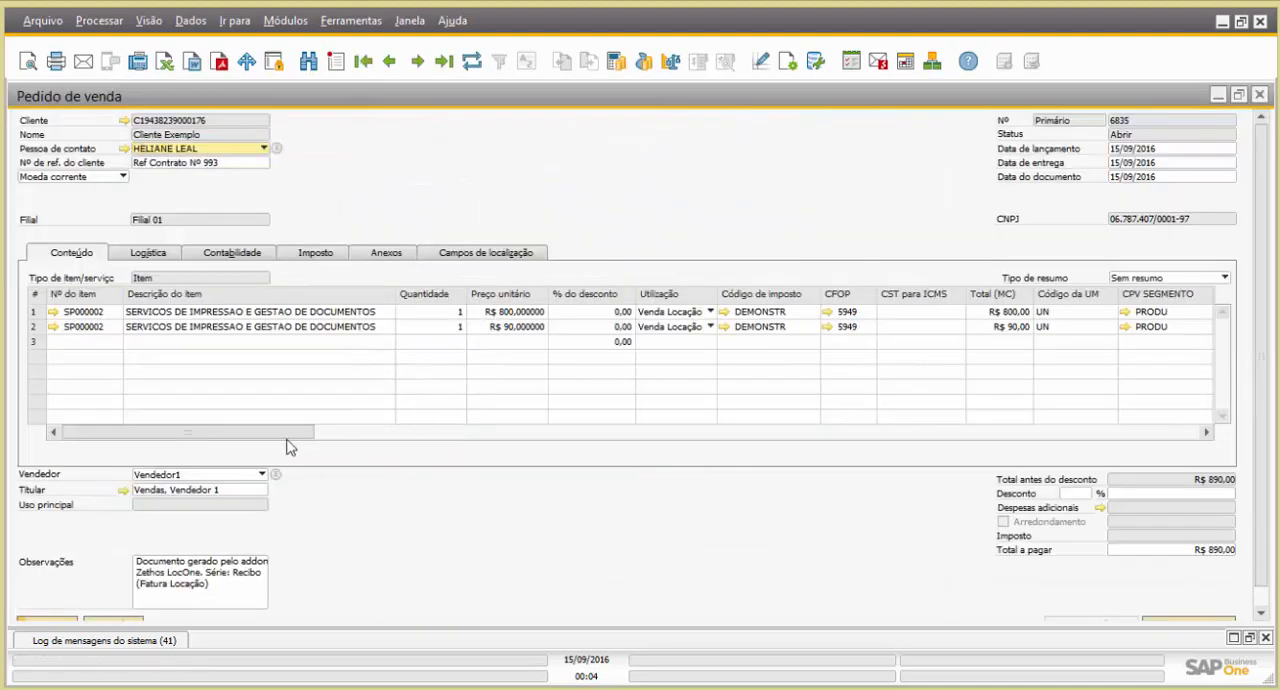
{"action": "left_click", "coordinate": [511, 313]}
{"action": "left_click", "coordinate": [511, 314]}
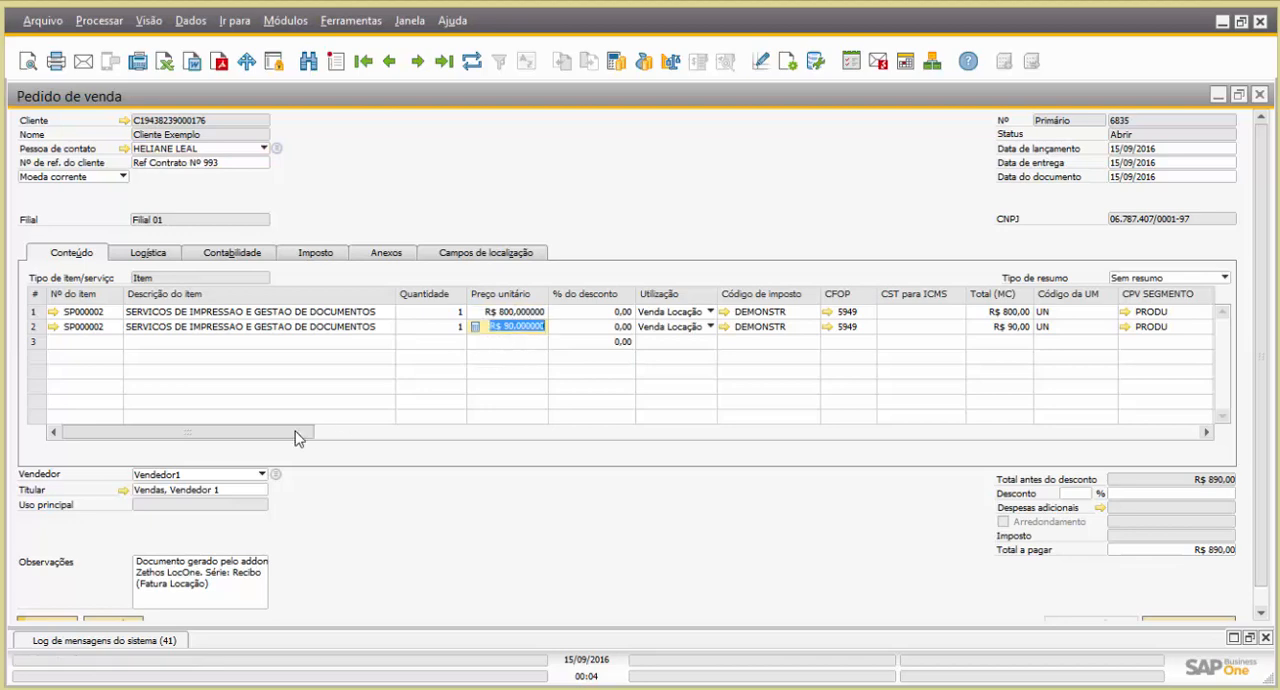
{"action": "left_click_drag", "start_coordinate": [294, 432], "coordinate": [1049, 434]}
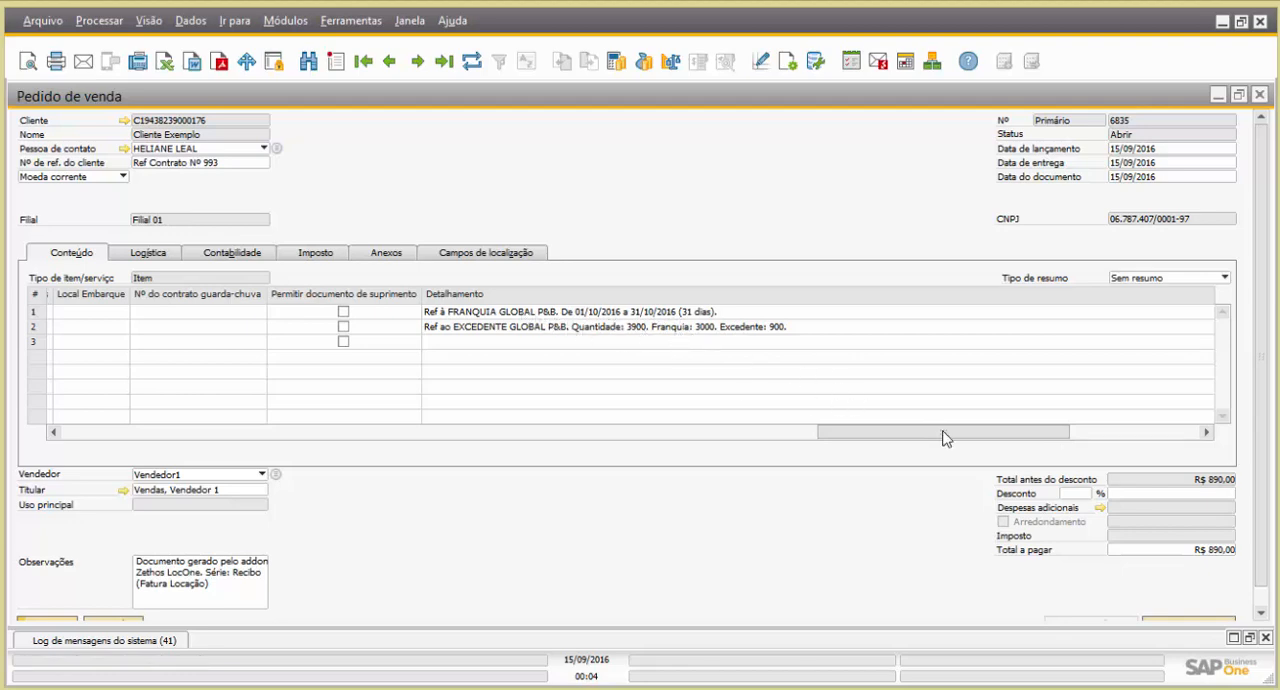
{"action": "left_click_drag", "start_coordinate": [940, 432], "coordinate": [222, 418]}
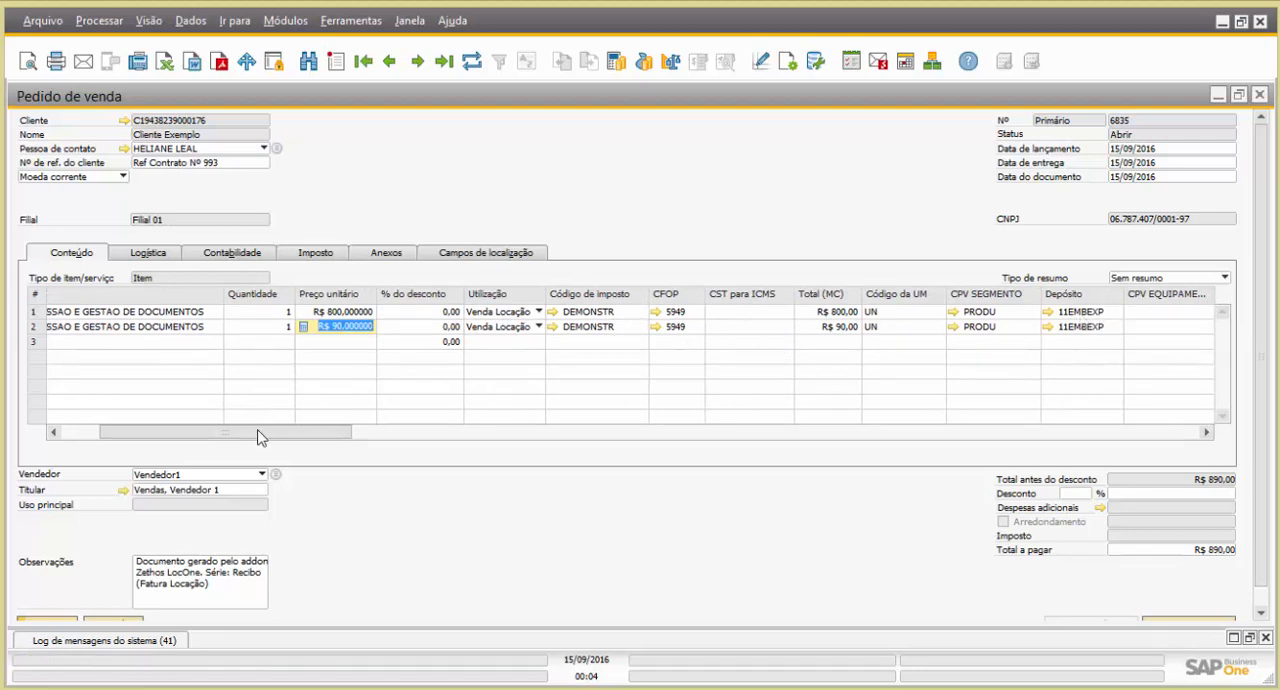
{"action": "left_click_drag", "start_coordinate": [258, 432], "coordinate": [76, 432]}
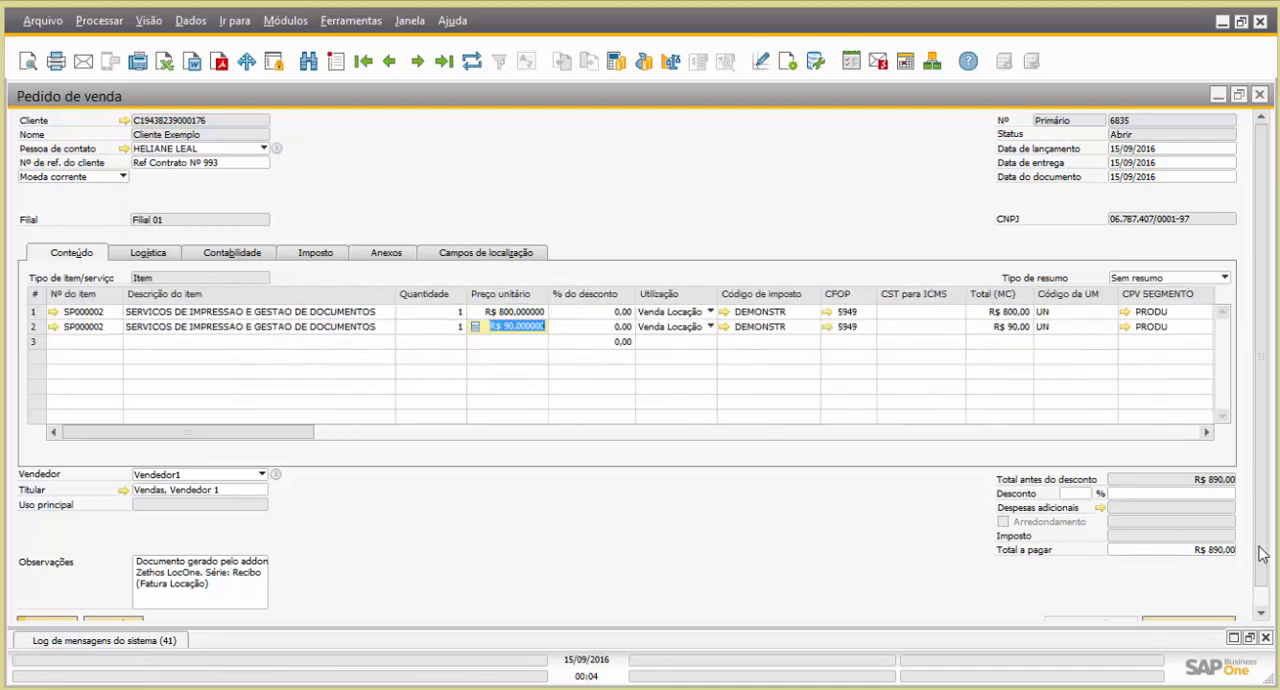
{"action": "scroll", "coordinate": [1262, 555], "scroll_direction": "down", "scroll_amount": 1}
{"action": "left_click", "coordinate": [40, 603]}
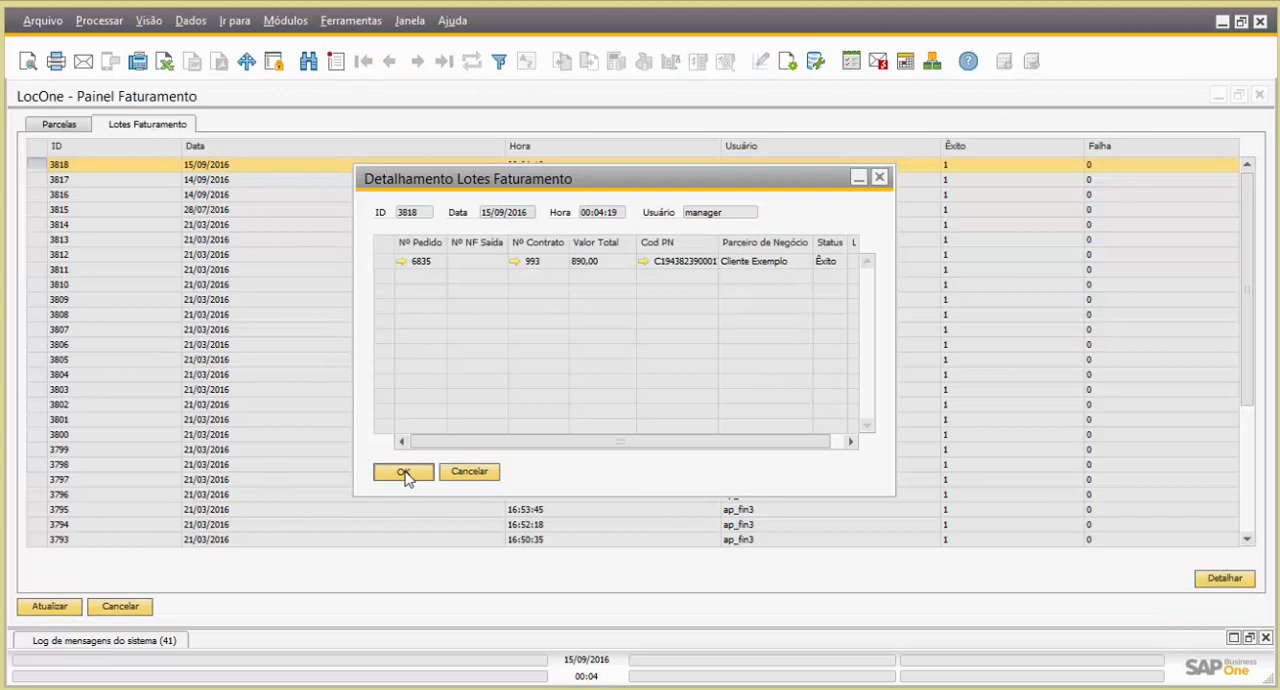
{"action": "left_click", "coordinate": [404, 474]}
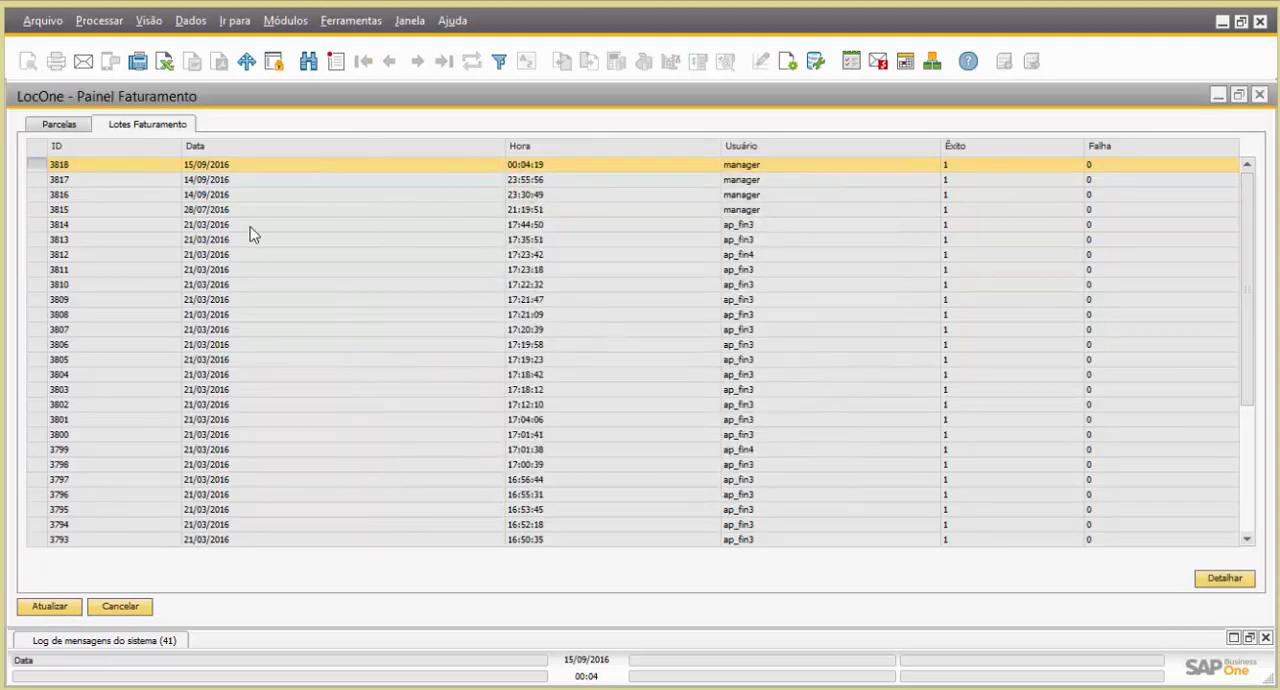
Return to the parcelas of contract 993 and generate the billing spreadsheet for the 01/12/2016 parcela
{"action": "left_click", "coordinate": [66, 128]}
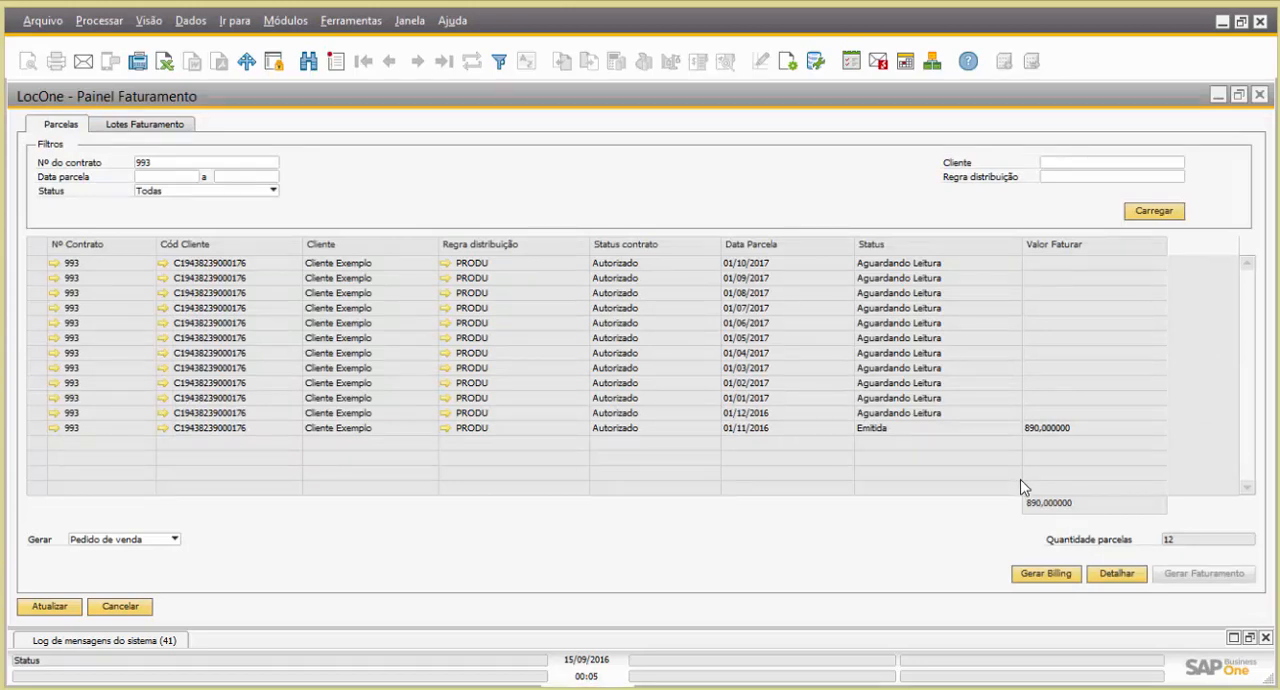
{"action": "left_click", "coordinate": [94, 430]}
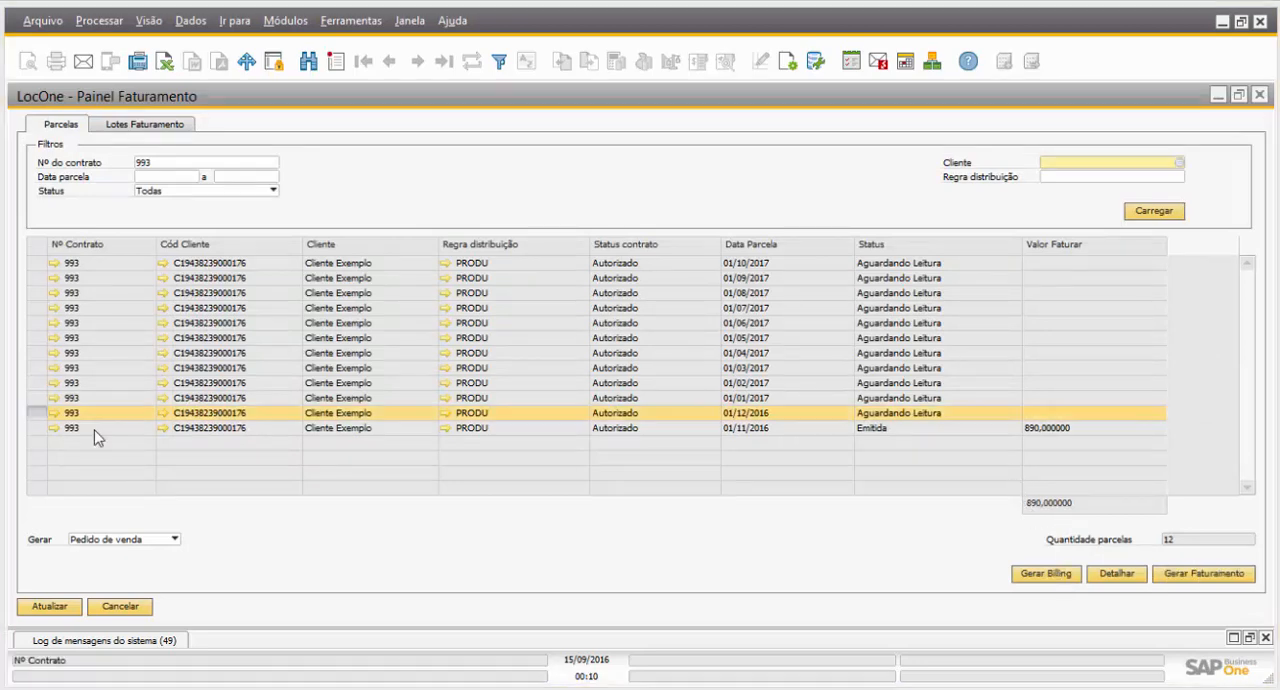
{"action": "left_click", "coordinate": [41, 413]}
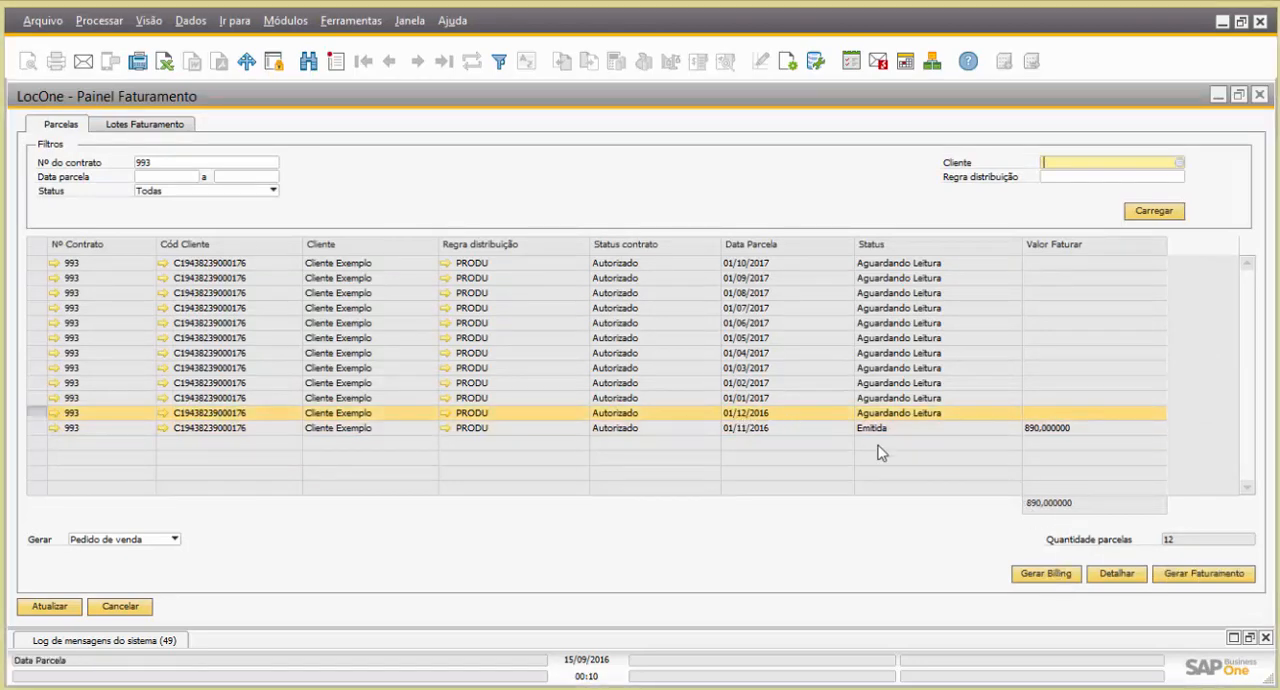
{"action": "left_click", "coordinate": [1050, 577]}
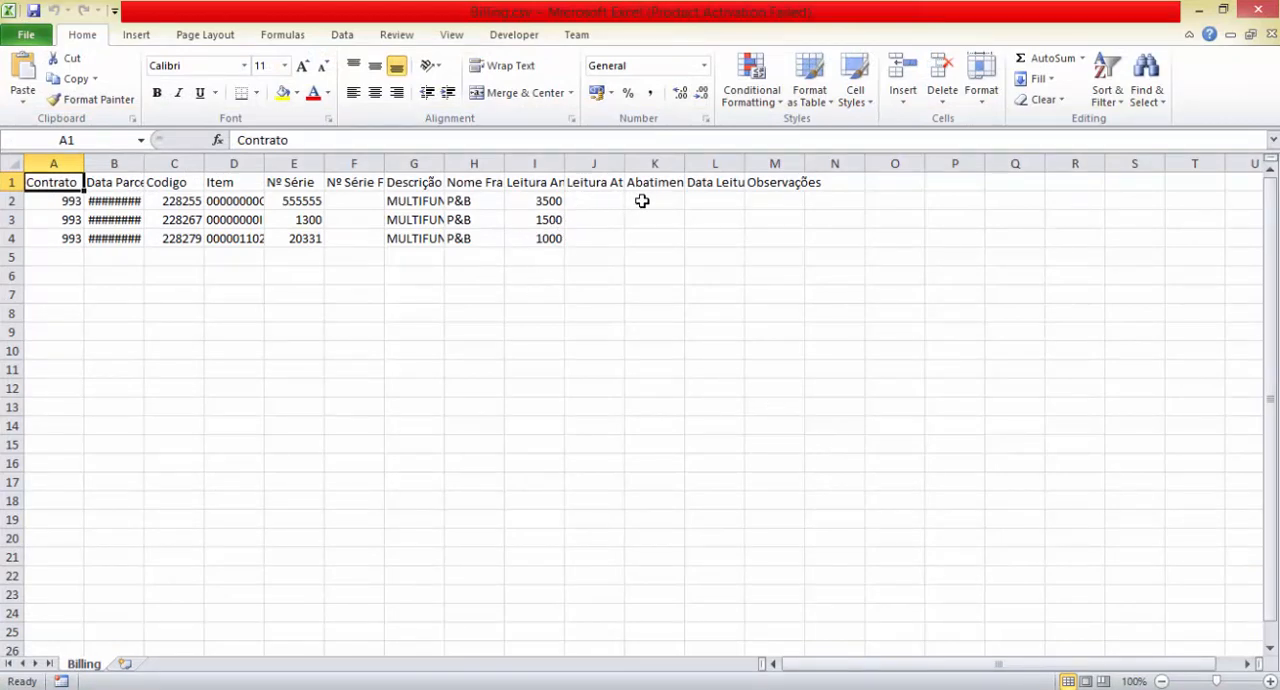
Look over the empty reading columns in Billing.csv and widen the Data Parcela column to show full dates
{"action": "left_click_drag", "start_coordinate": [643, 201], "coordinate": [651, 225]}
{"action": "left_click", "coordinate": [652, 237]}
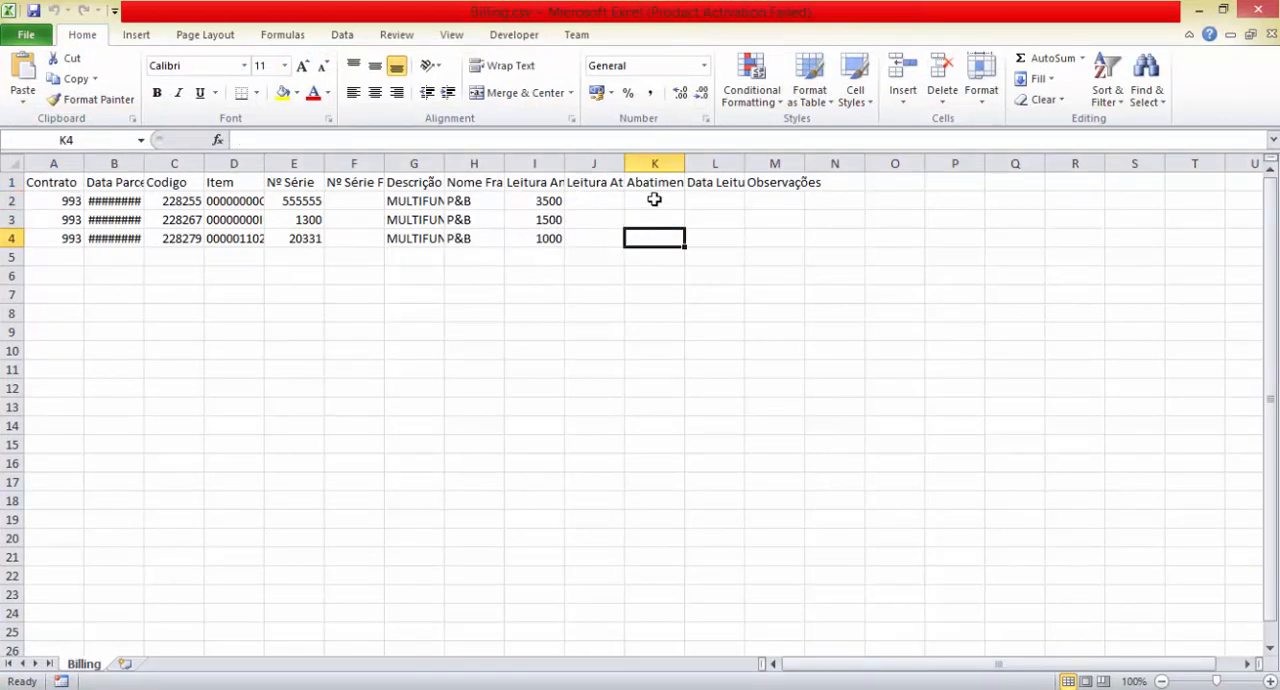
{"action": "left_click", "coordinate": [595, 203]}
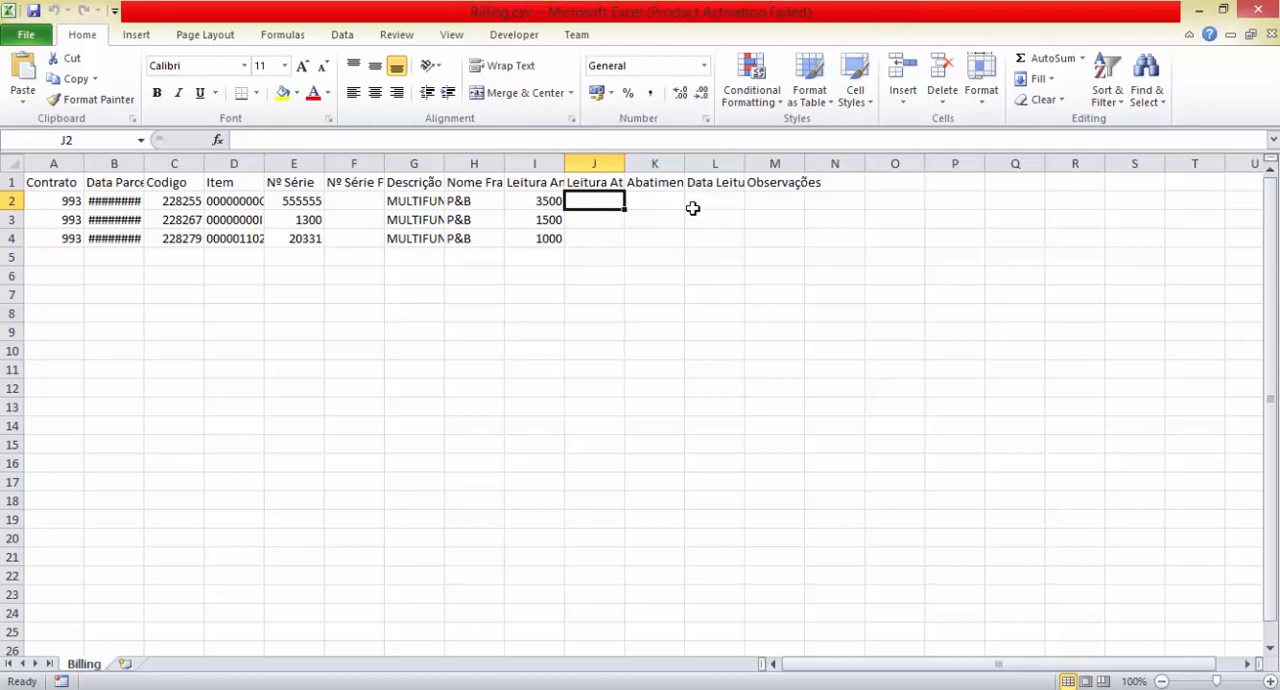
{"action": "left_click", "coordinate": [664, 199]}
{"action": "left_click", "coordinate": [772, 198]}
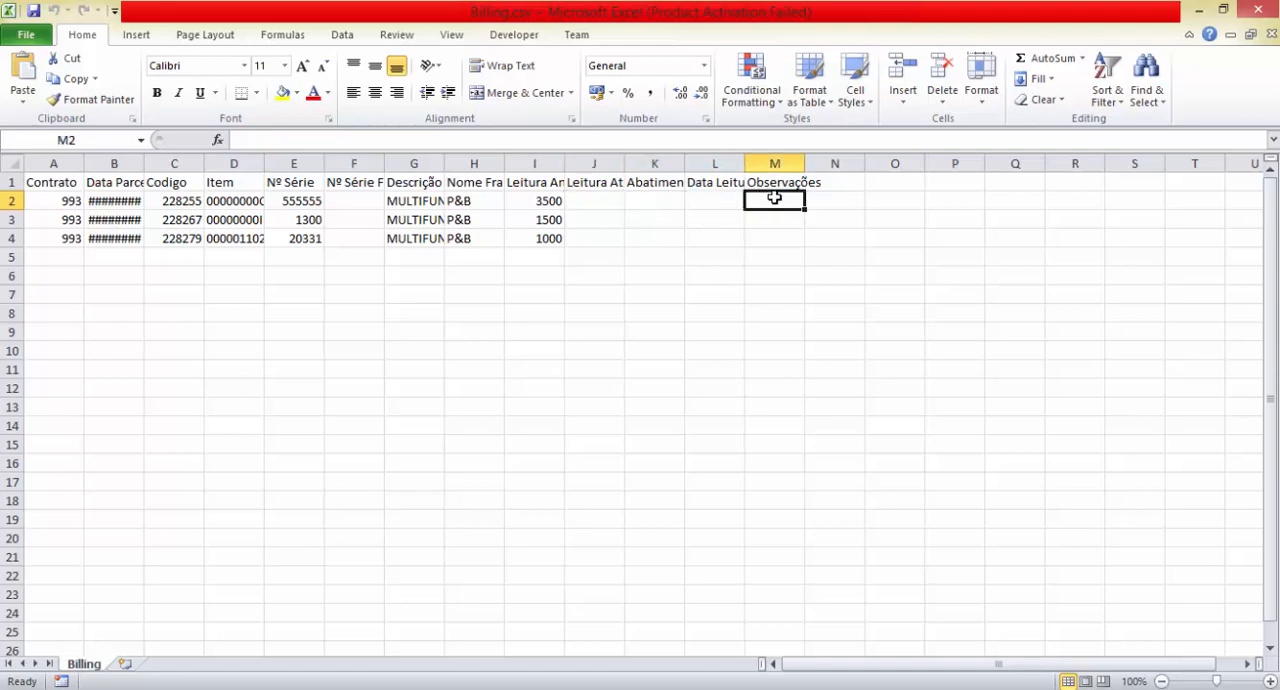
{"action": "left_click", "coordinate": [733, 199]}
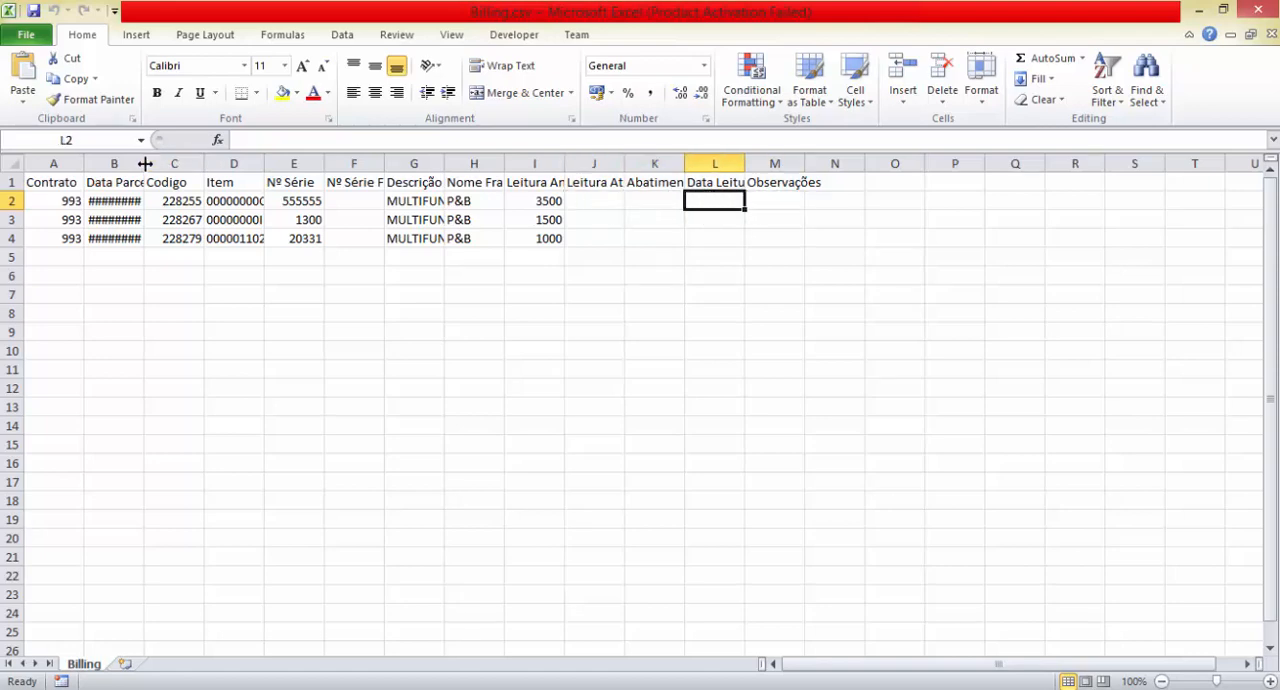
{"action": "left_click_drag", "start_coordinate": [144, 164], "coordinate": [155, 164]}
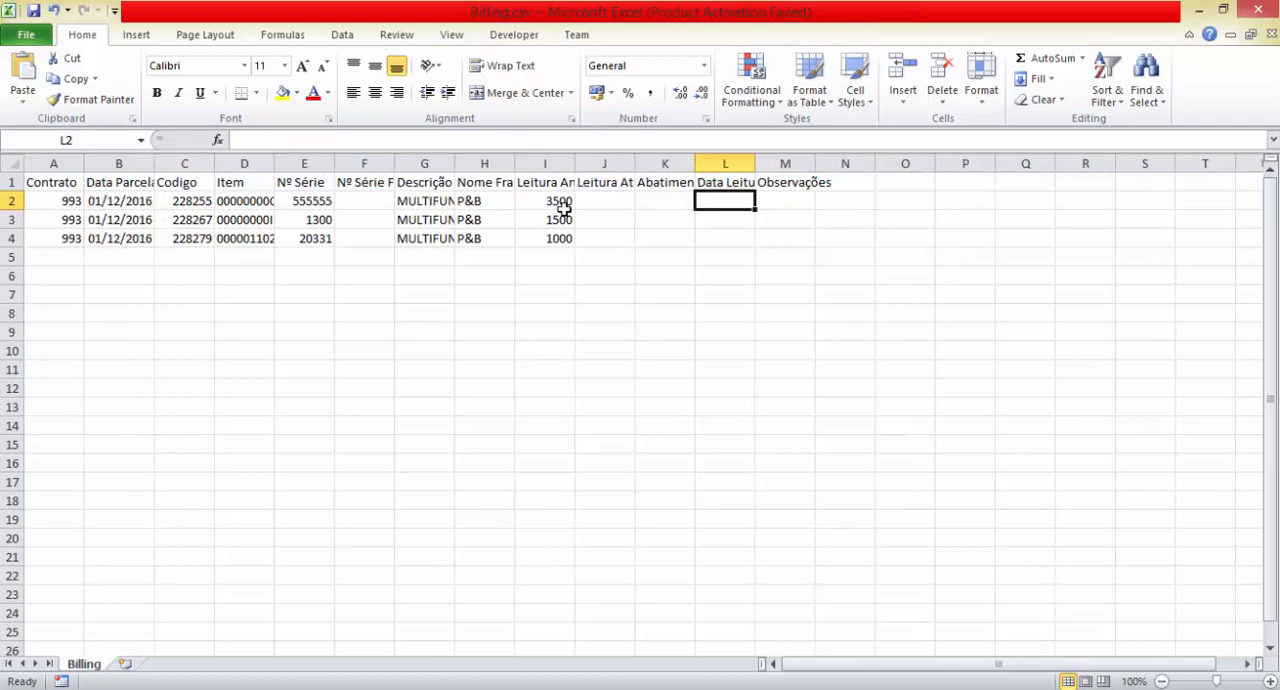
Enter Leitura Atual values 4000, 2000 and 1100 for the three items in J2:J4
{"action": "left_click", "coordinate": [614, 202]}
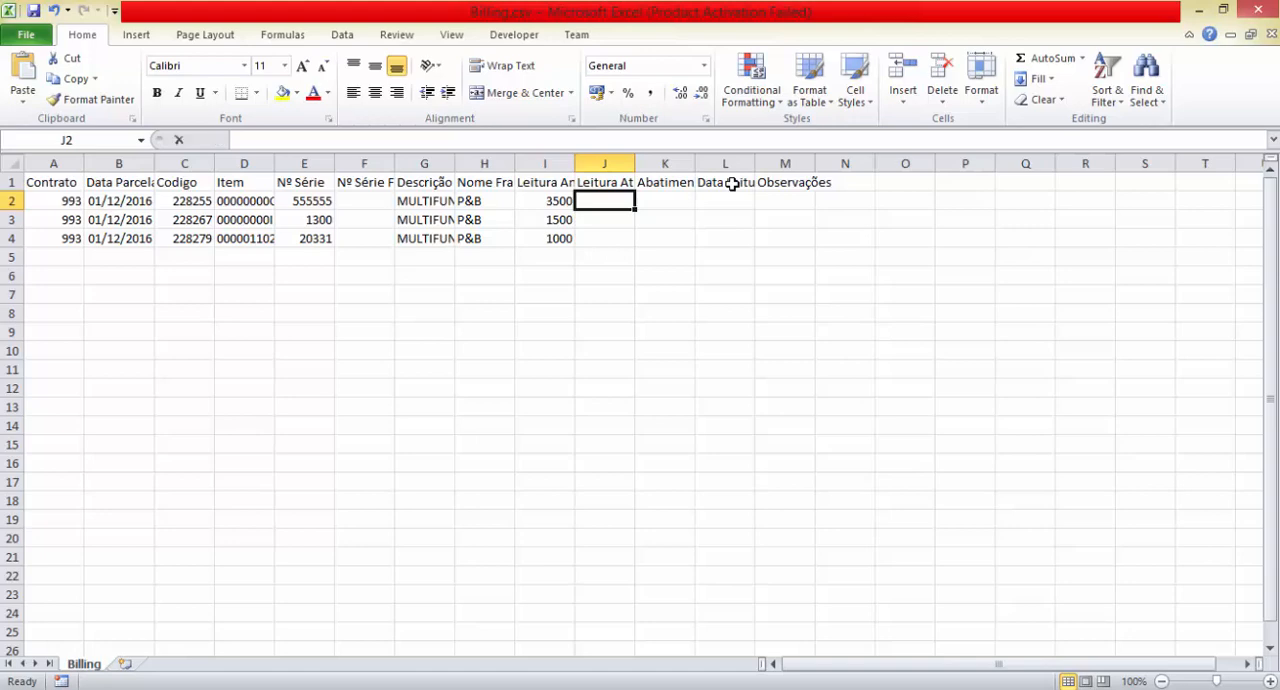
{"action": "type", "text": "4000"}
{"action": "key", "text": "Return"}
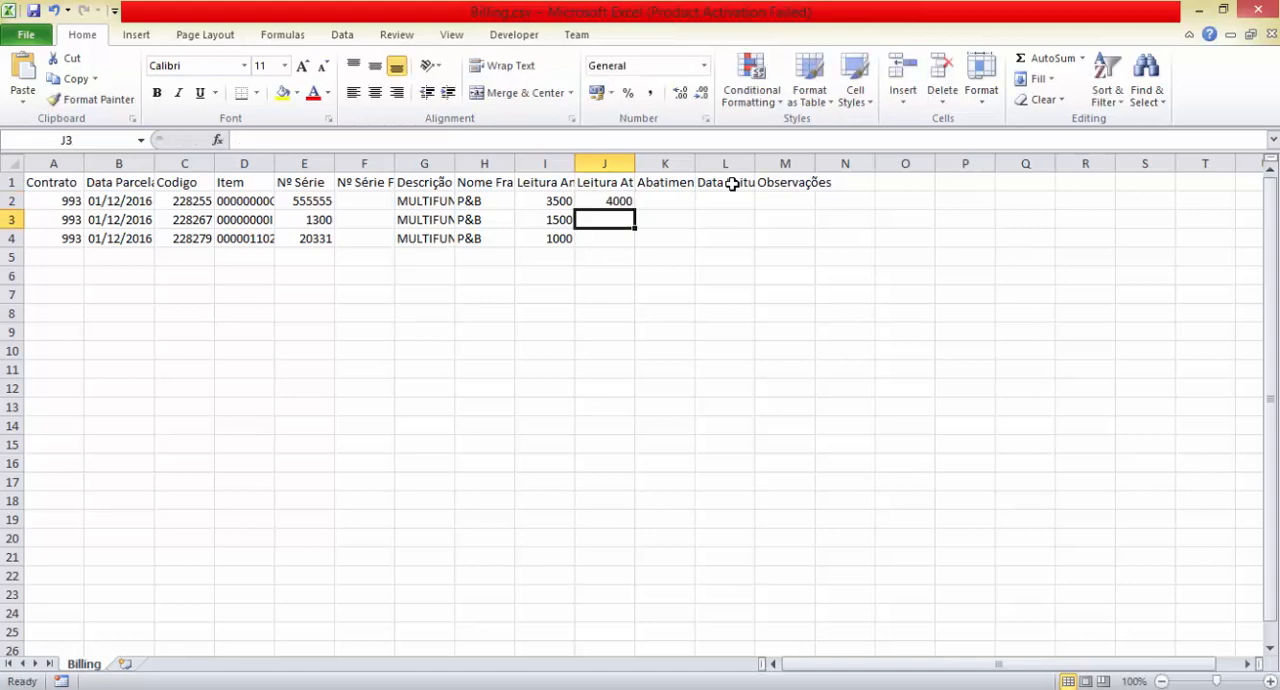
{"action": "type", "text": "2000"}
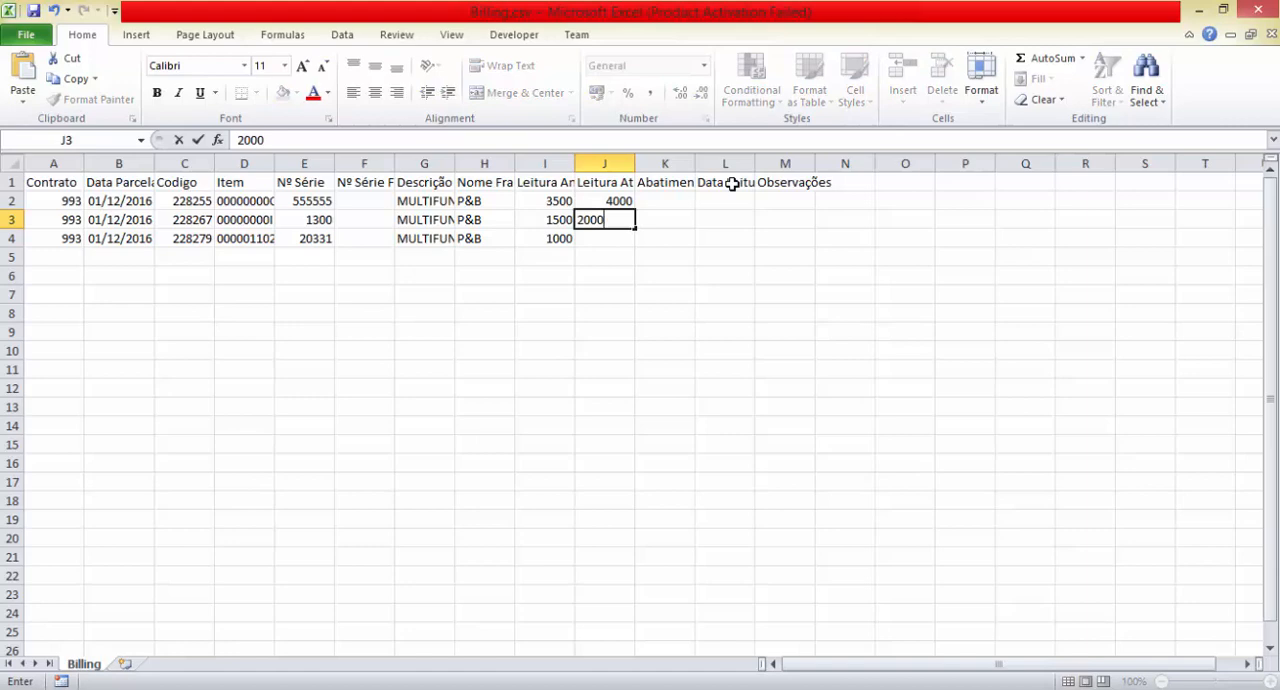
{"action": "key", "text": "Return"}
{"action": "type", "text": "1100"}
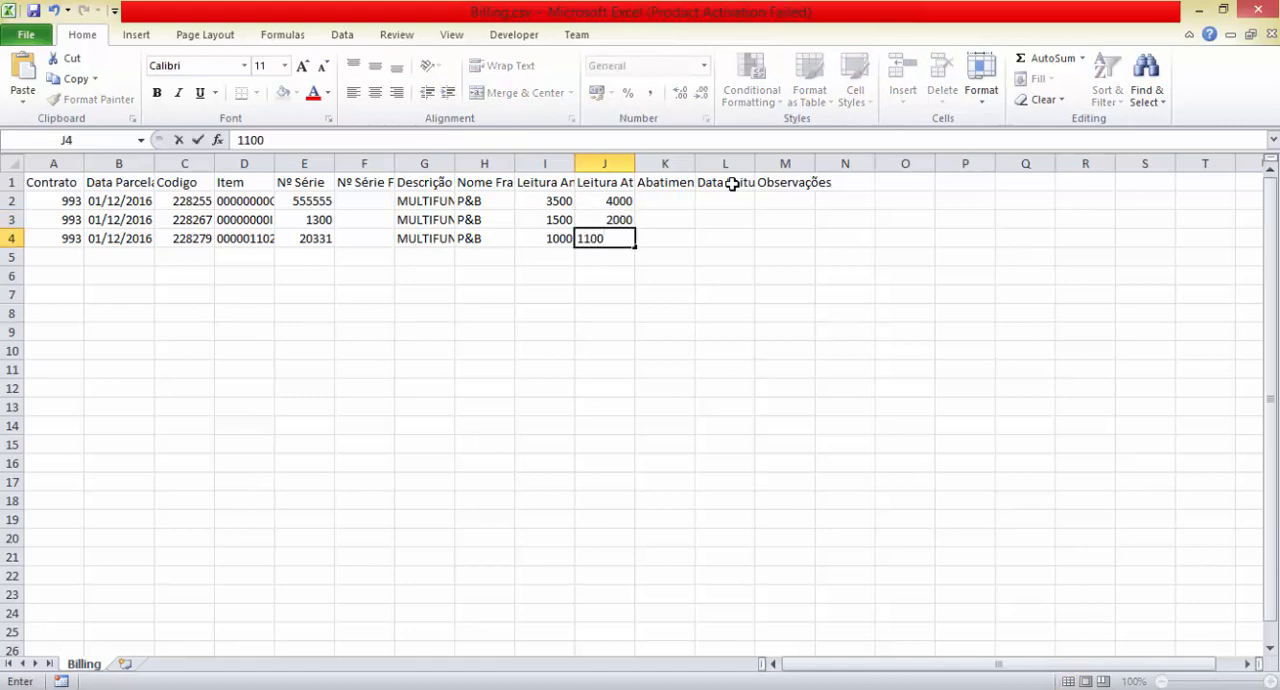
{"action": "key", "text": "Return"}
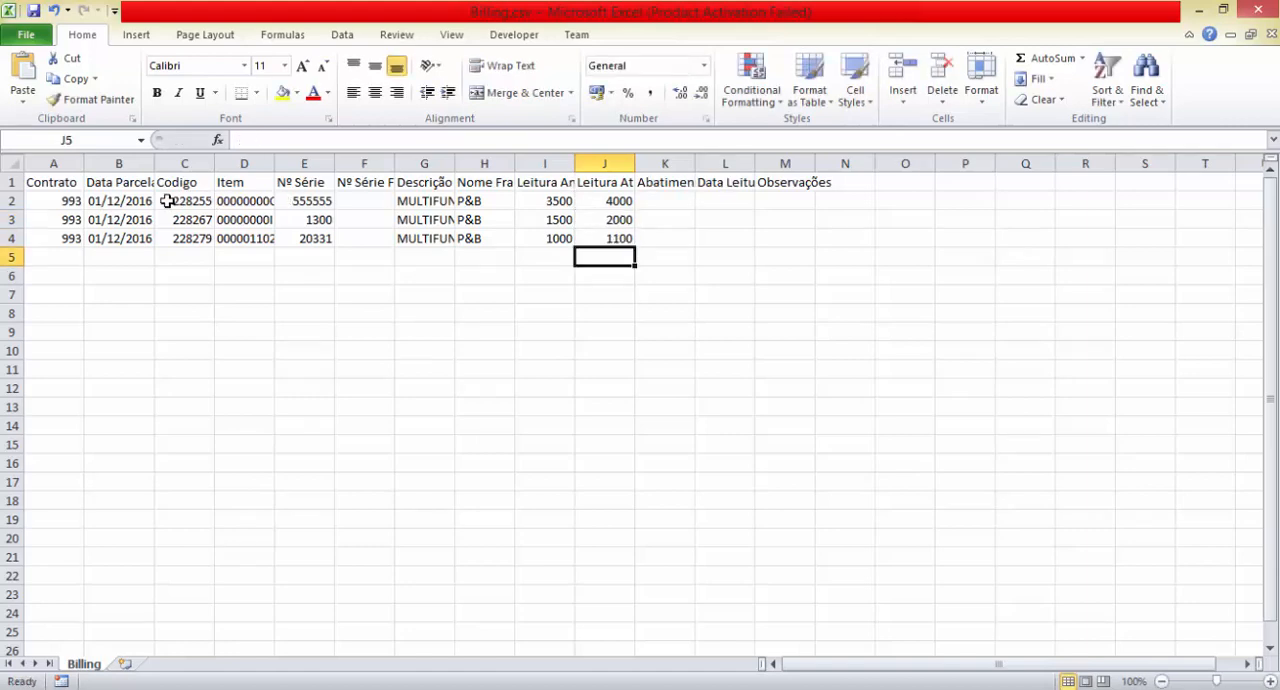
Enter 01/12/2016 as Data Leitura in L2 and copy it to L3 and L4
{"action": "left_click", "coordinate": [726, 200]}
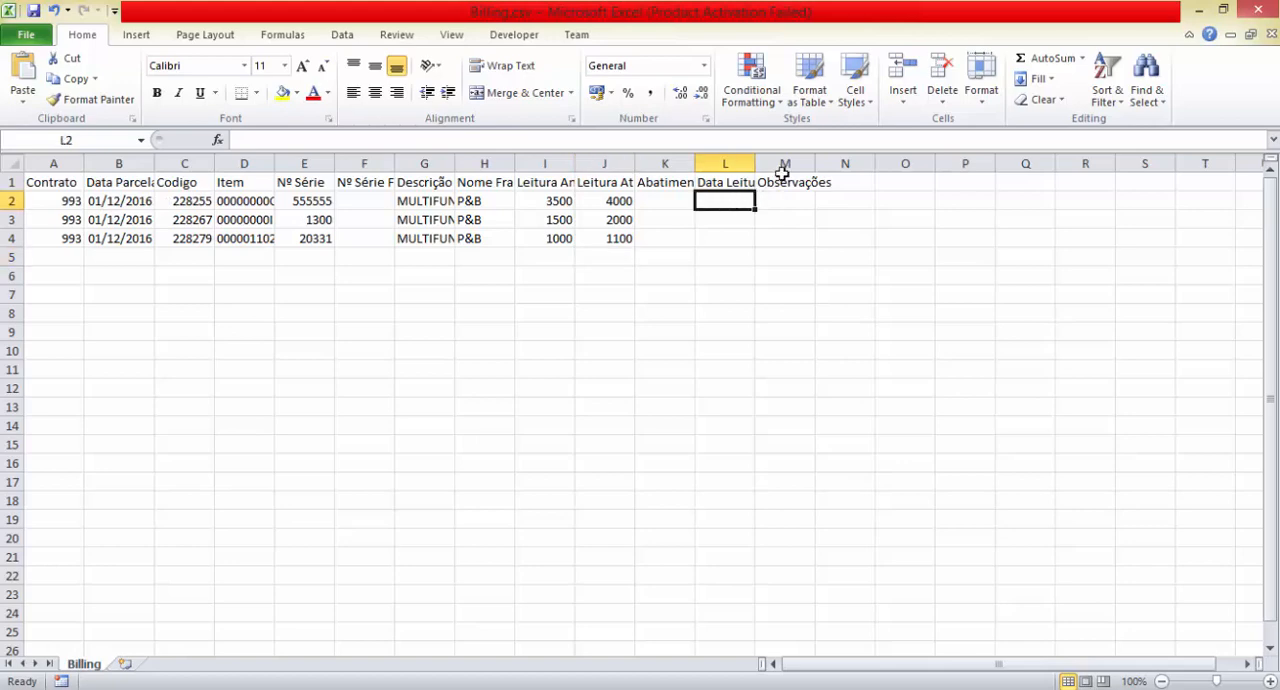
{"action": "type", "text": "01/12"}
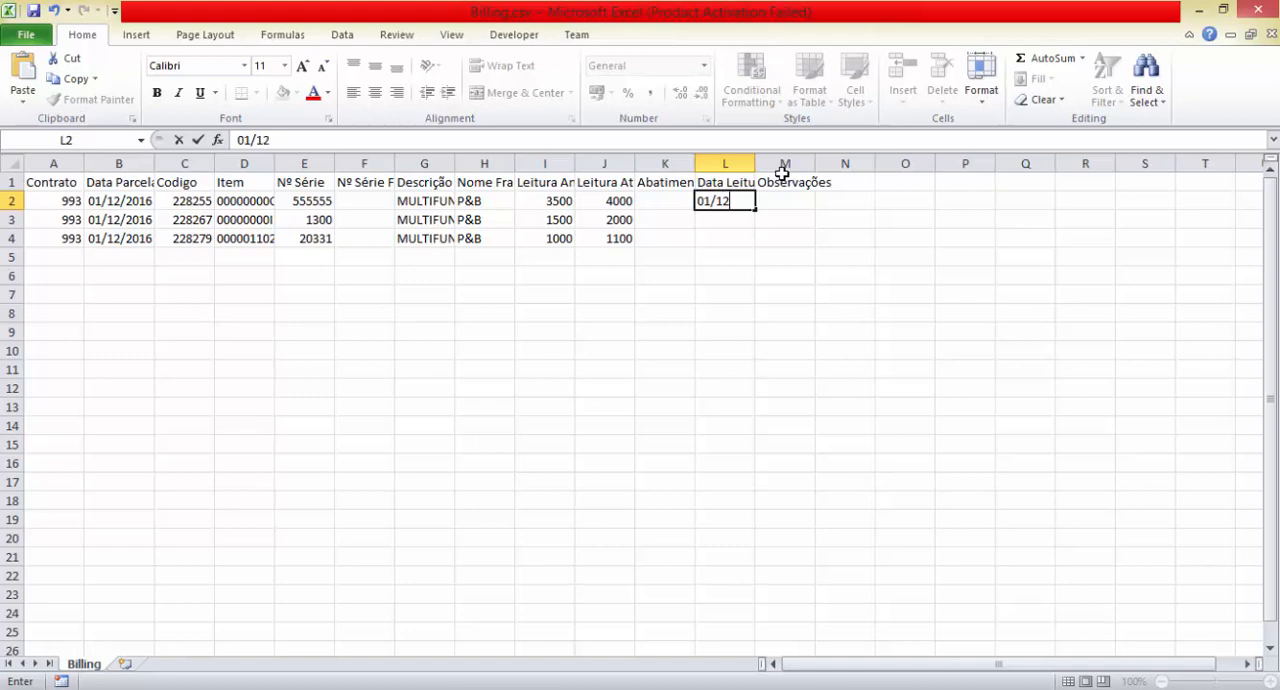
{"action": "type", "text": "/2016"}
{"action": "key", "text": "Return"}
{"action": "key", "text": "Up"}
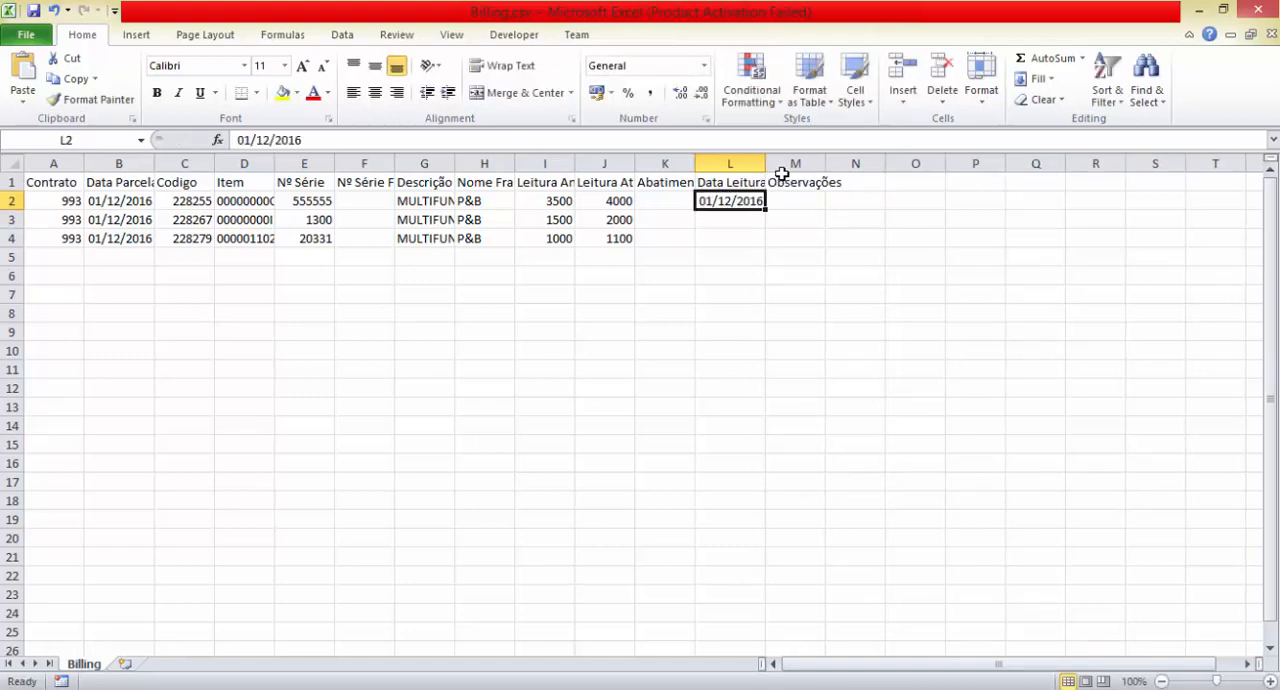
{"action": "key", "text": "ctrl+c"}
{"action": "key", "text": "Down"}
{"action": "key", "text": "ctrl+v"}
{"action": "key", "text": "Down"}
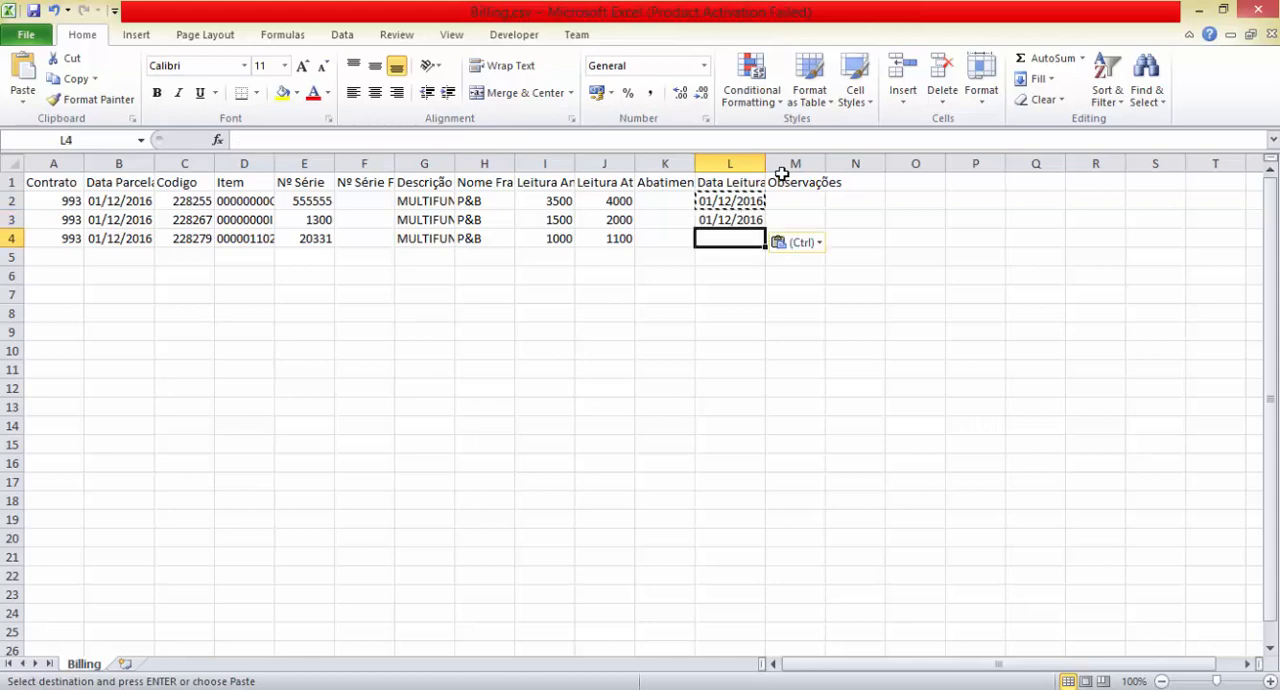
{"action": "key", "text": "ctrl+v"}
{"action": "key", "text": "Down"}
Save the spreadsheet as CSV on the Desktop over the existing BillingDemonstracao.csv, and close it without saving again
{"action": "left_click", "coordinate": [663, 200]}
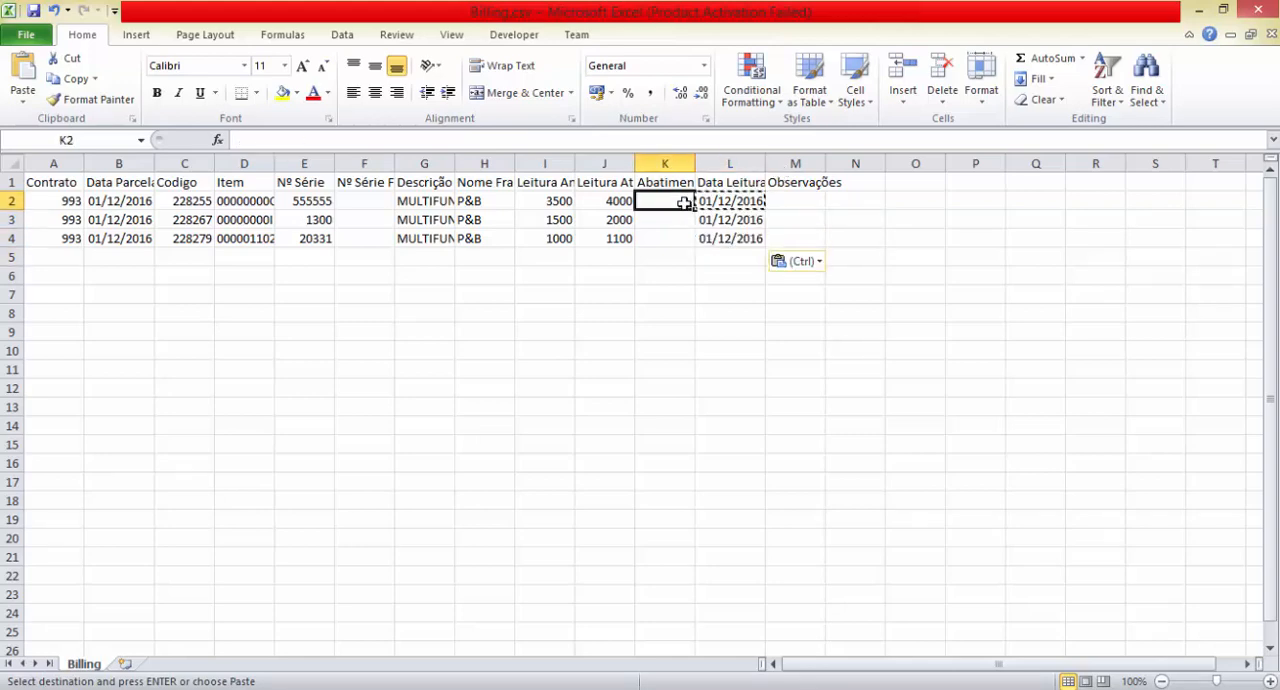
{"action": "left_click", "coordinate": [27, 36]}
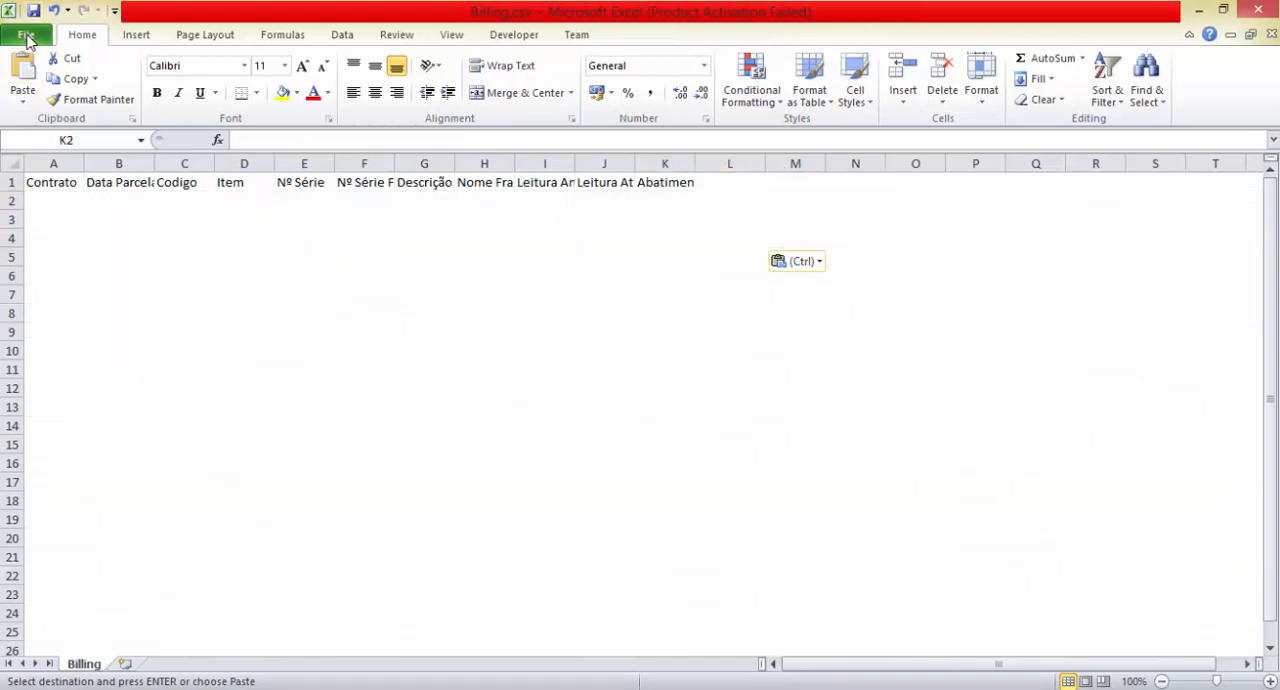
{"action": "left_click", "coordinate": [57, 91]}
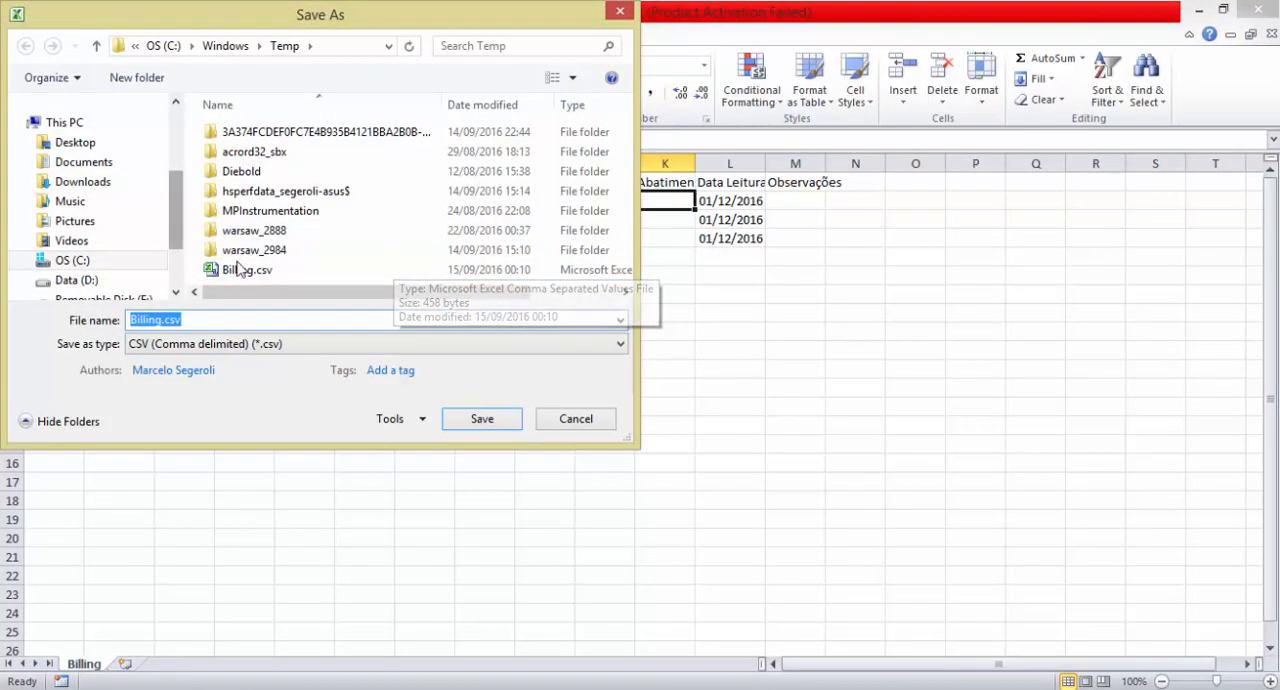
{"action": "left_click", "coordinate": [75, 142]}
{"action": "double_click", "coordinate": [268, 170]}
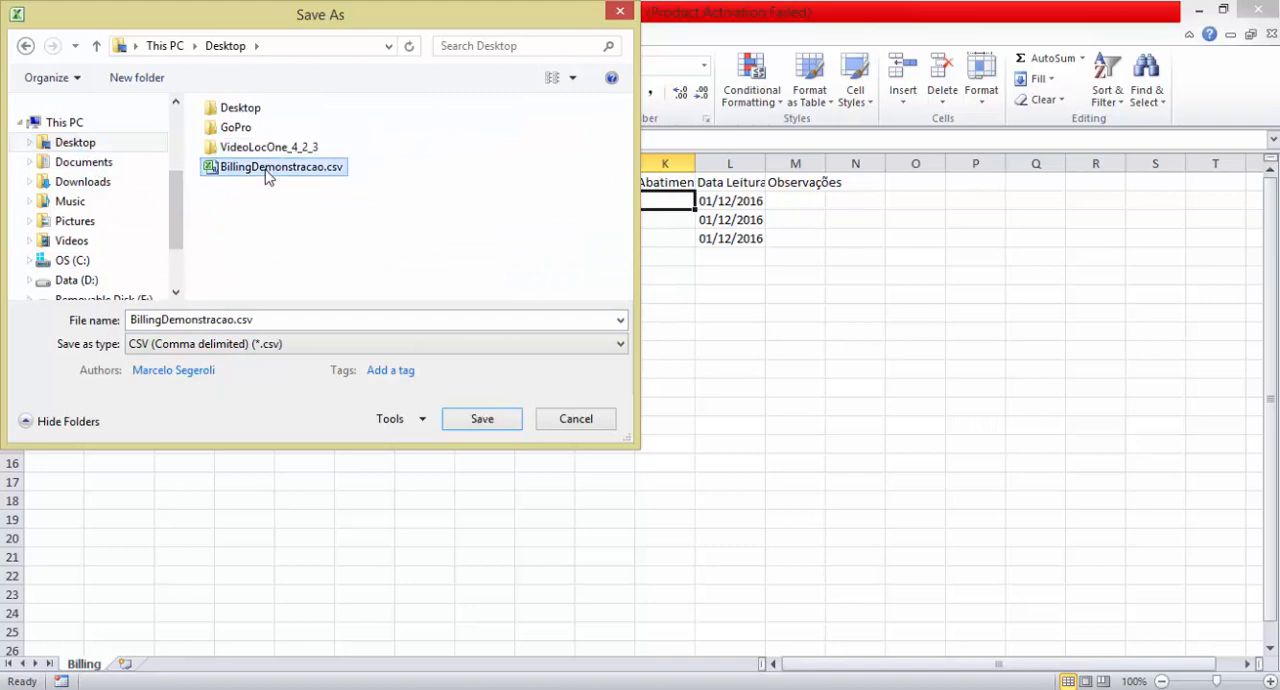
{"action": "left_click", "coordinate": [693, 362]}
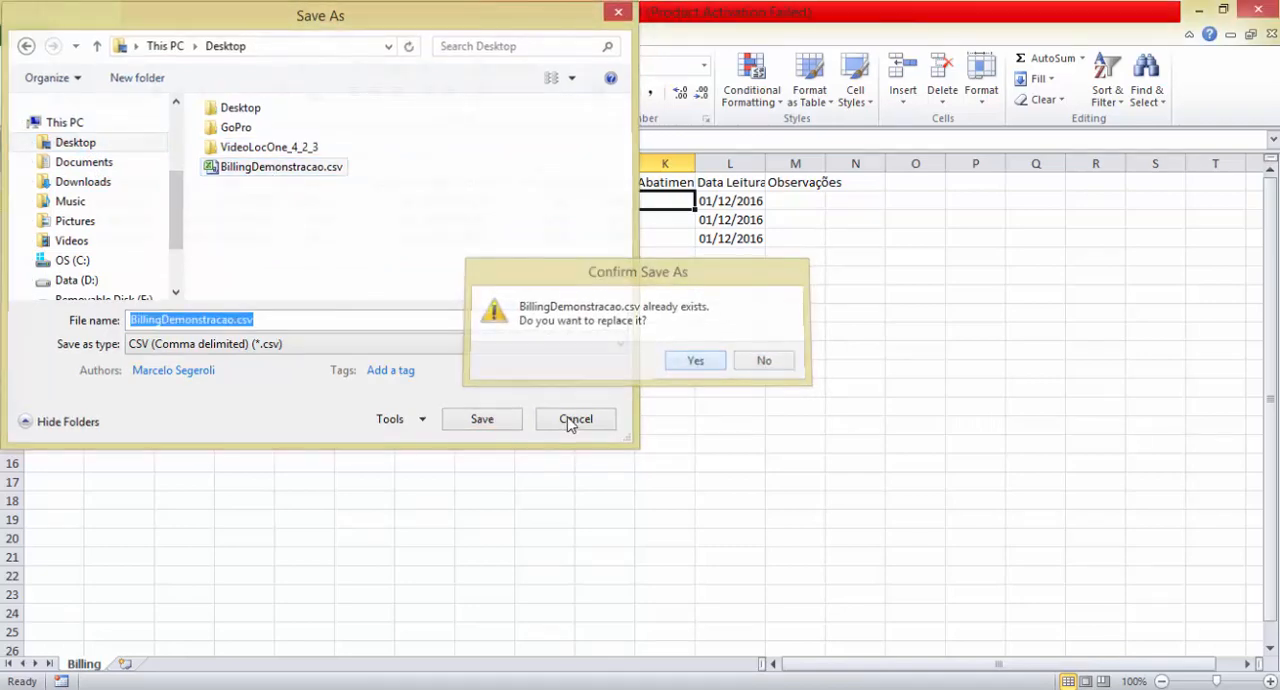
{"action": "left_click", "coordinate": [1258, 9]}
{"action": "left_click", "coordinate": [646, 379]}
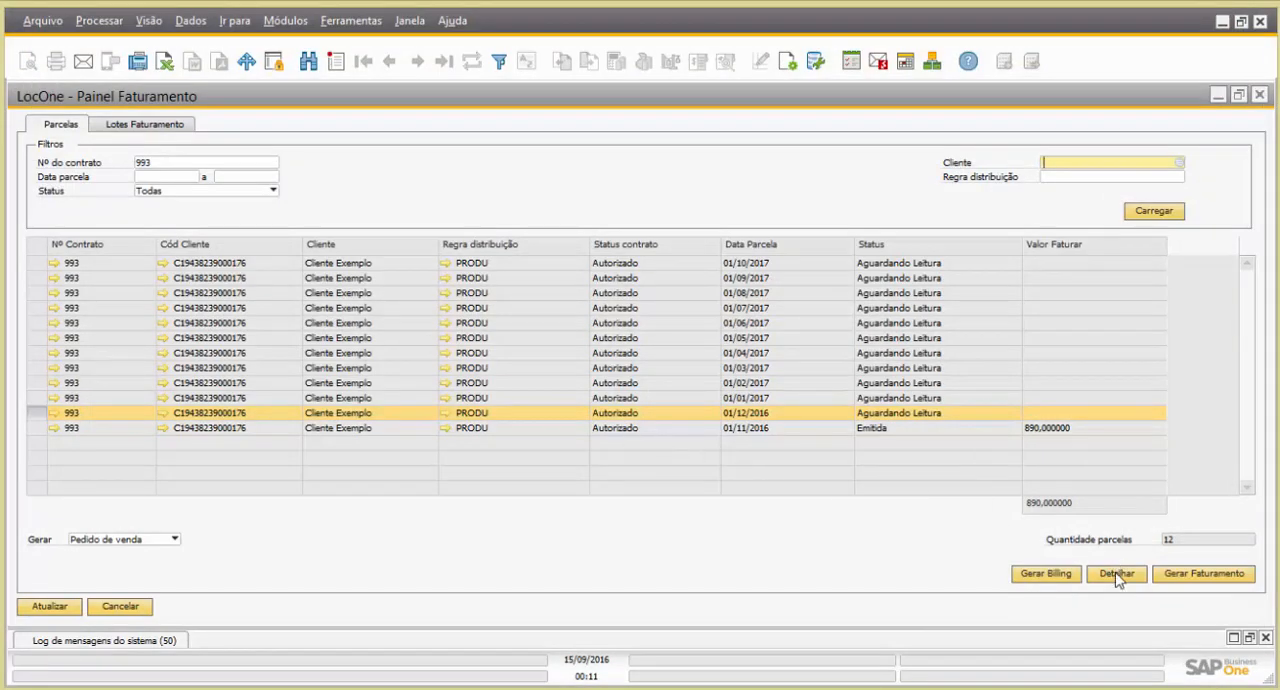
Detail the 01/12/2016 parcela of contract 993 and import its readings from BillingDemonstracao.csv on the Desktop
{"action": "left_click", "coordinate": [1117, 575]}
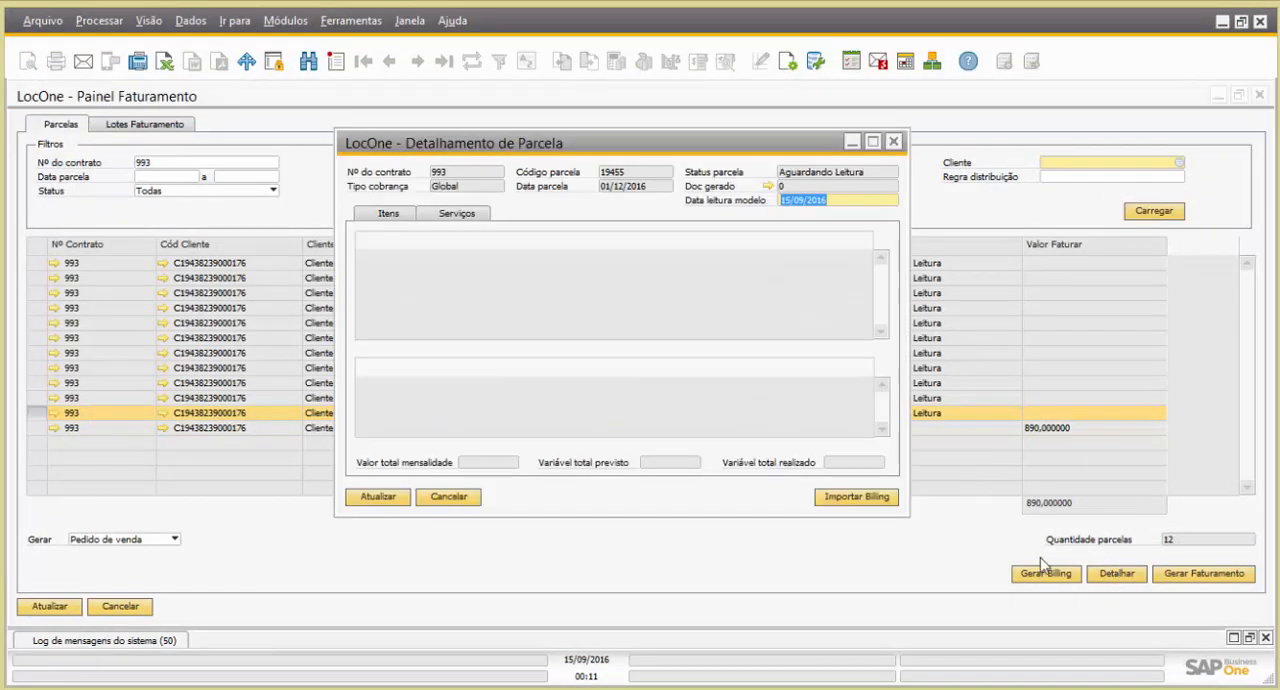
{"action": "left_click", "coordinate": [857, 497]}
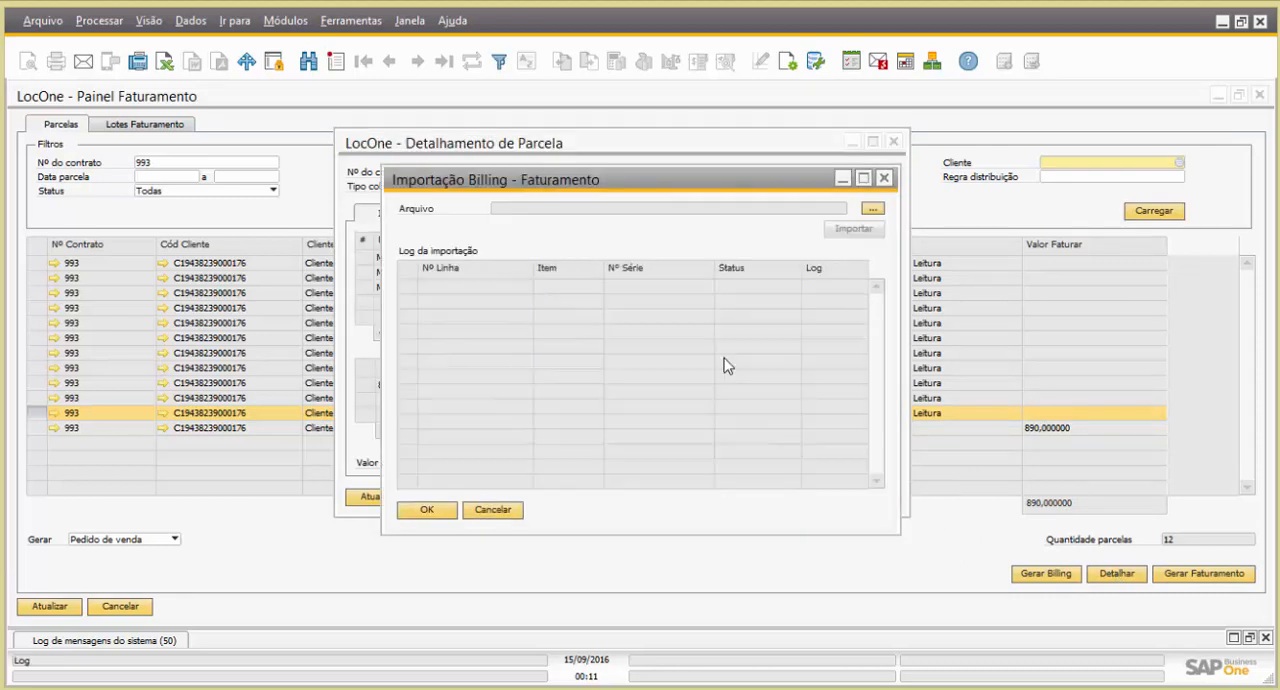
{"action": "left_click", "coordinate": [872, 211]}
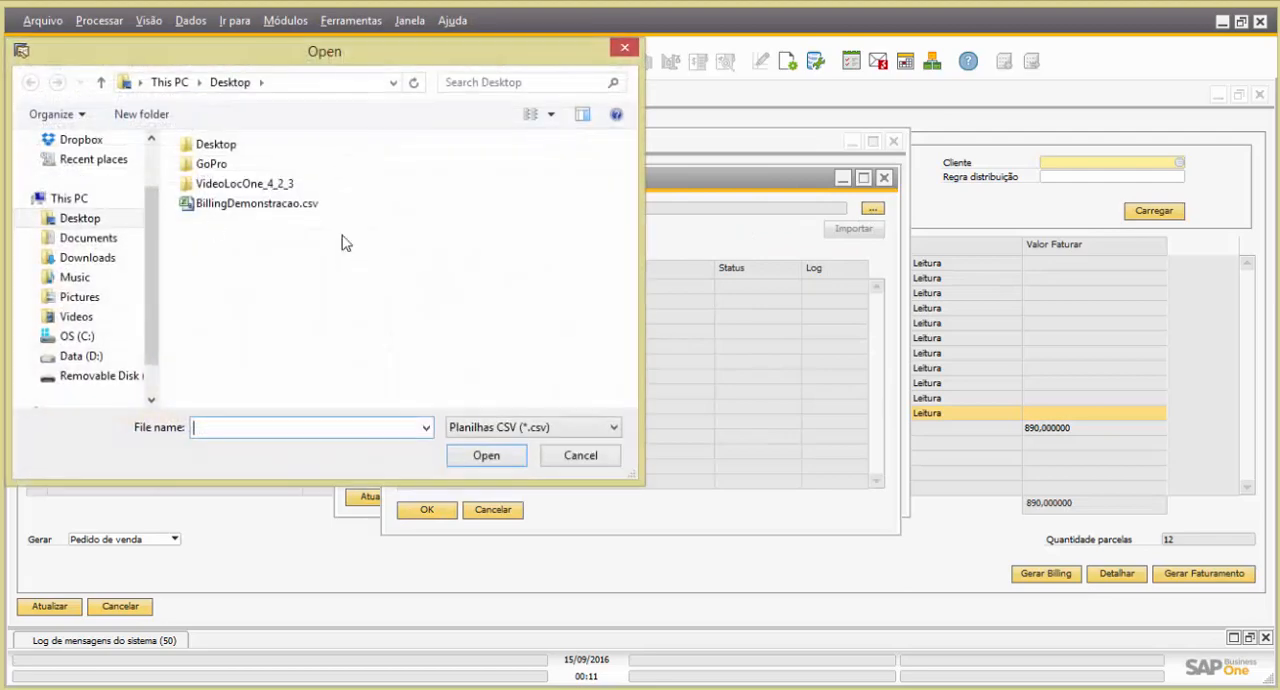
{"action": "double_click", "coordinate": [220, 219]}
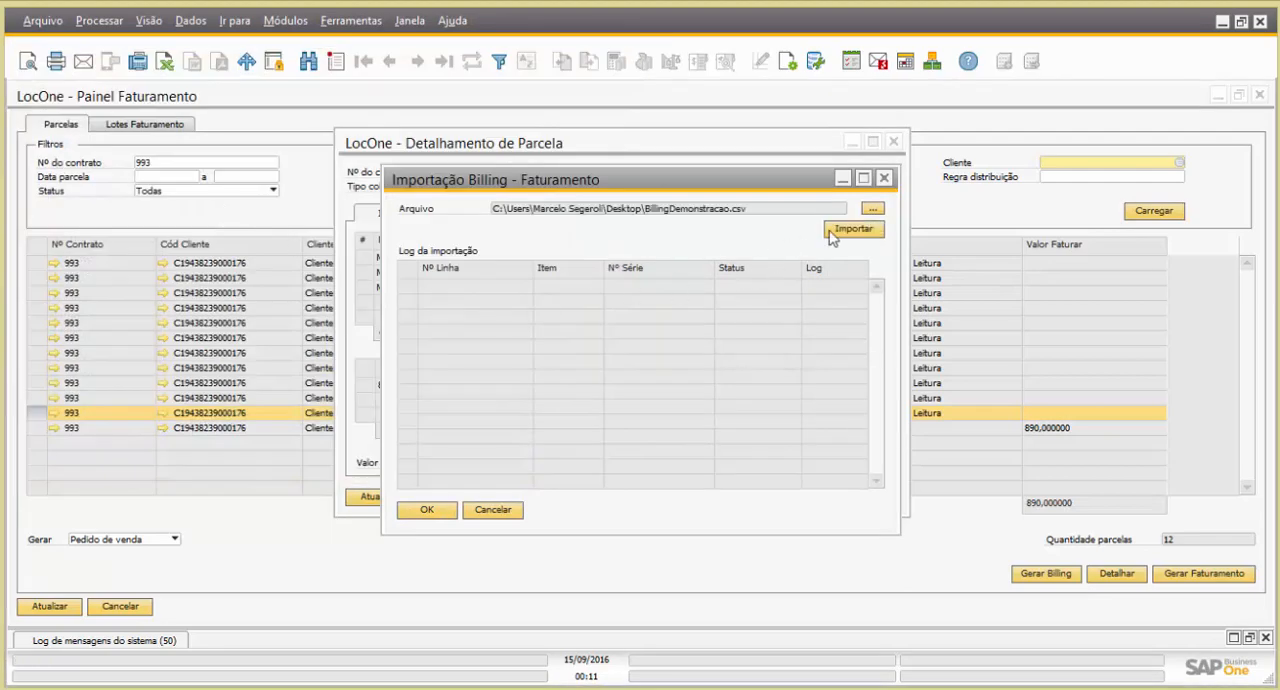
{"action": "left_click", "coordinate": [843, 233]}
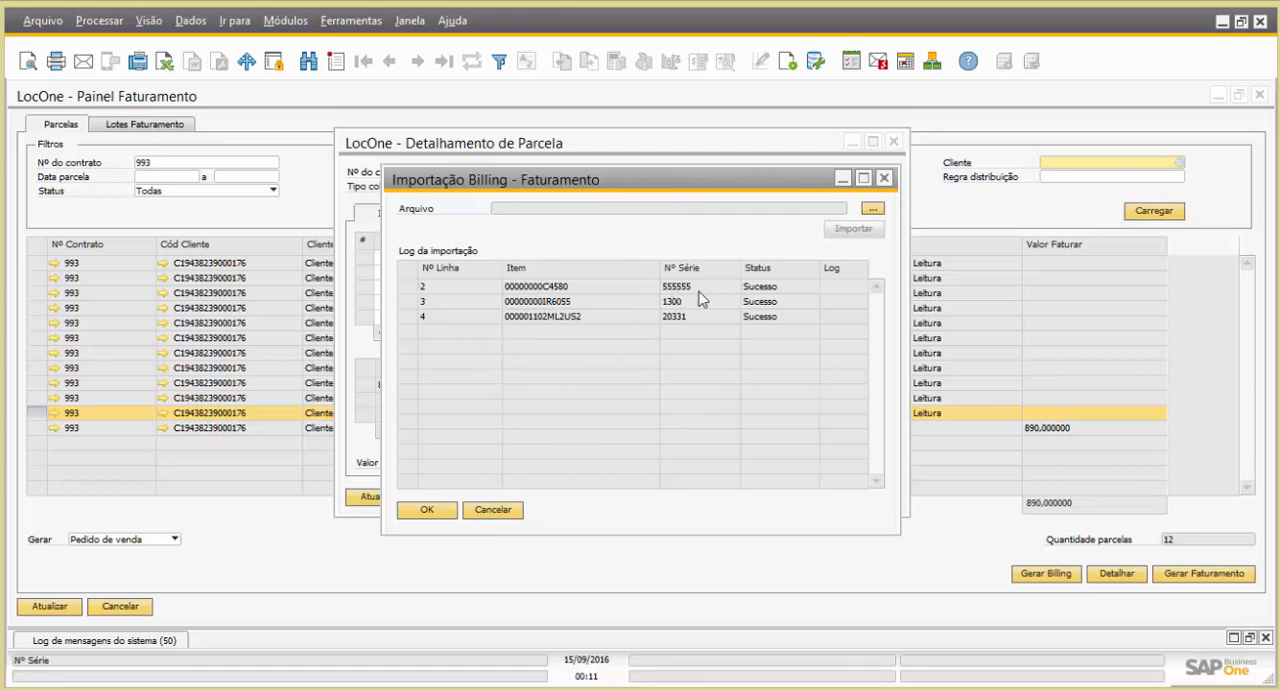
{"action": "left_click", "coordinate": [431, 511]}
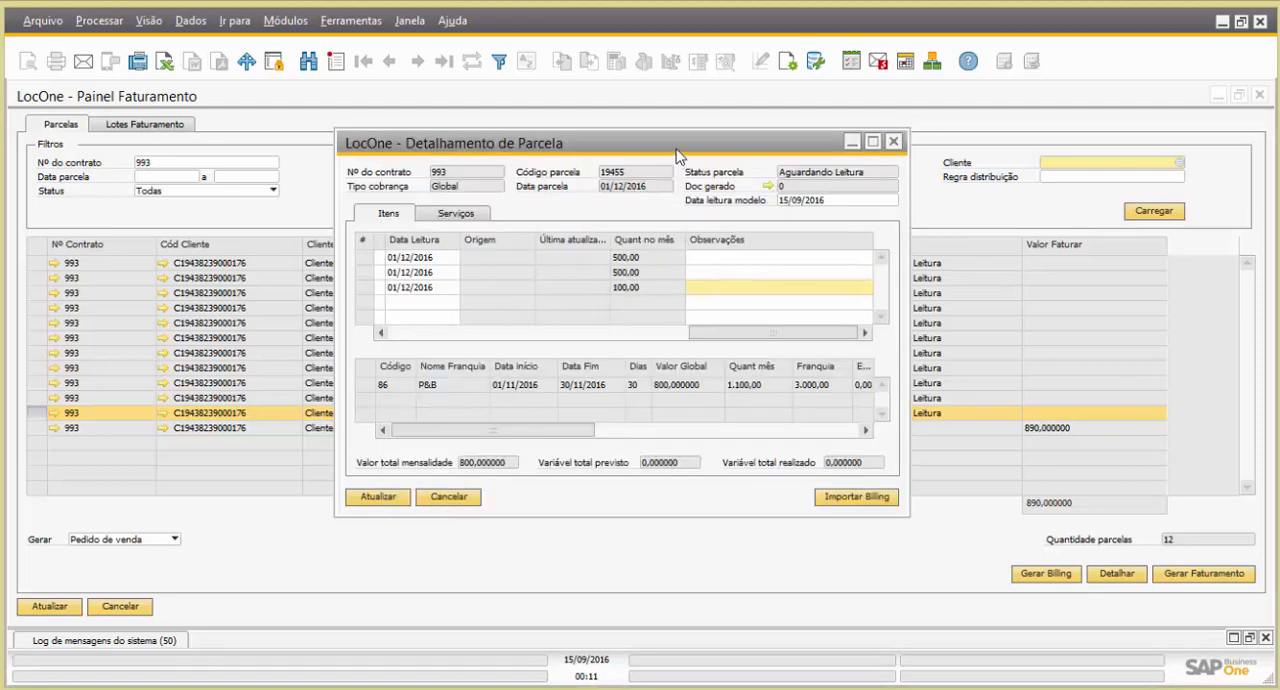
Enlarge the Detalhamento de Parcela window, check the imported readings, and save the parcela
{"action": "mouse_move", "coordinate": [541, 432]}
{"action": "left_mouse_down"}
{"action": "mouse_move", "coordinate": [576, 428]}
{"action": "mouse_move", "coordinate": [534, 430]}
{"action": "left_mouse_up"}
{"action": "double_click", "coordinate": [601, 138]}
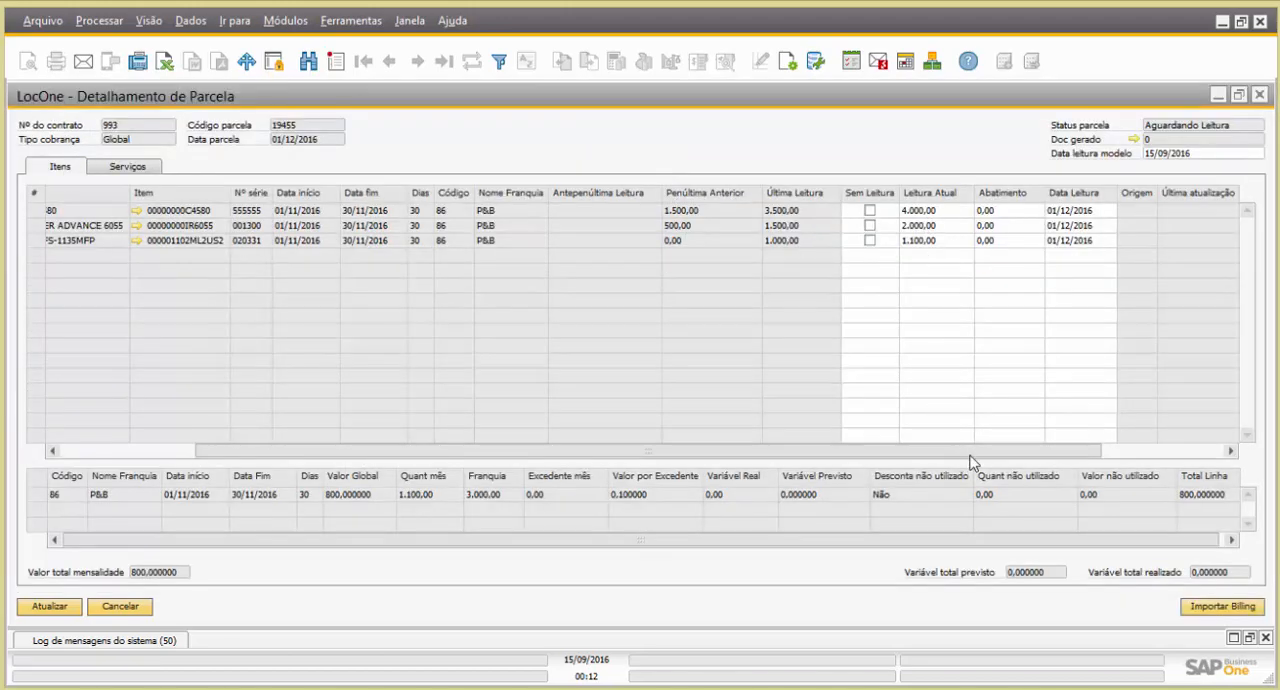
{"action": "left_click_drag", "start_coordinate": [965, 451], "coordinate": [1103, 454]}
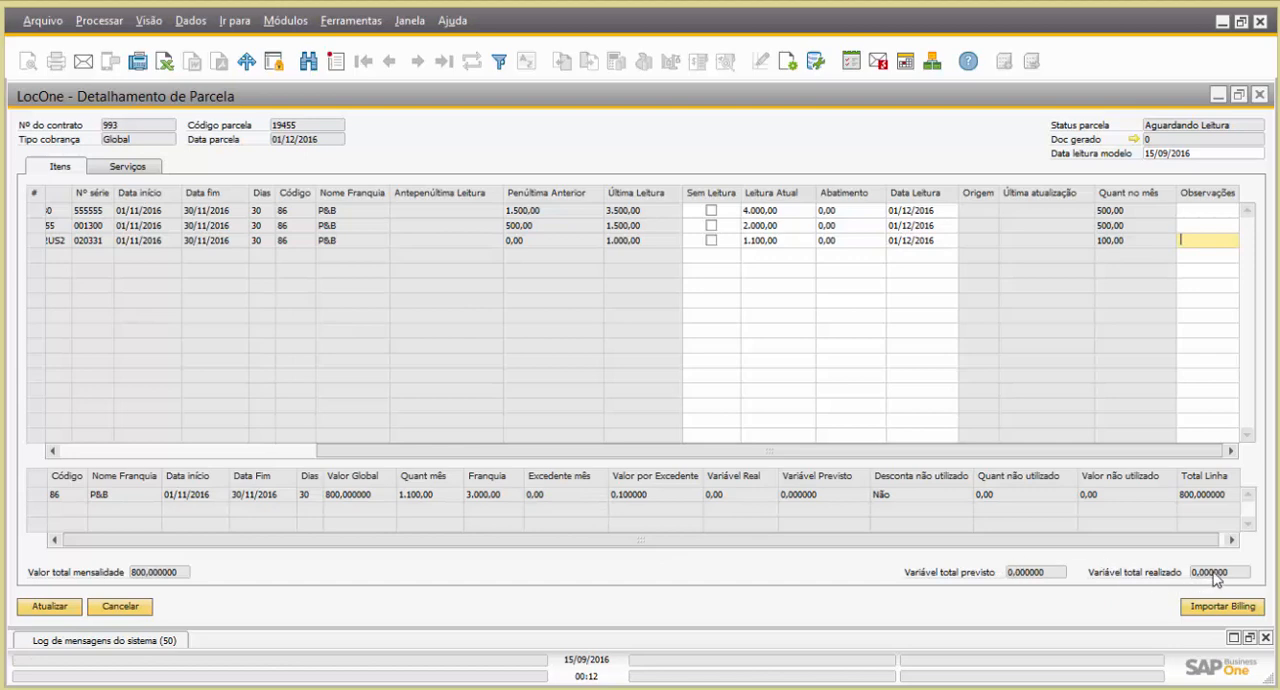
{"action": "left_click", "coordinate": [51, 608]}
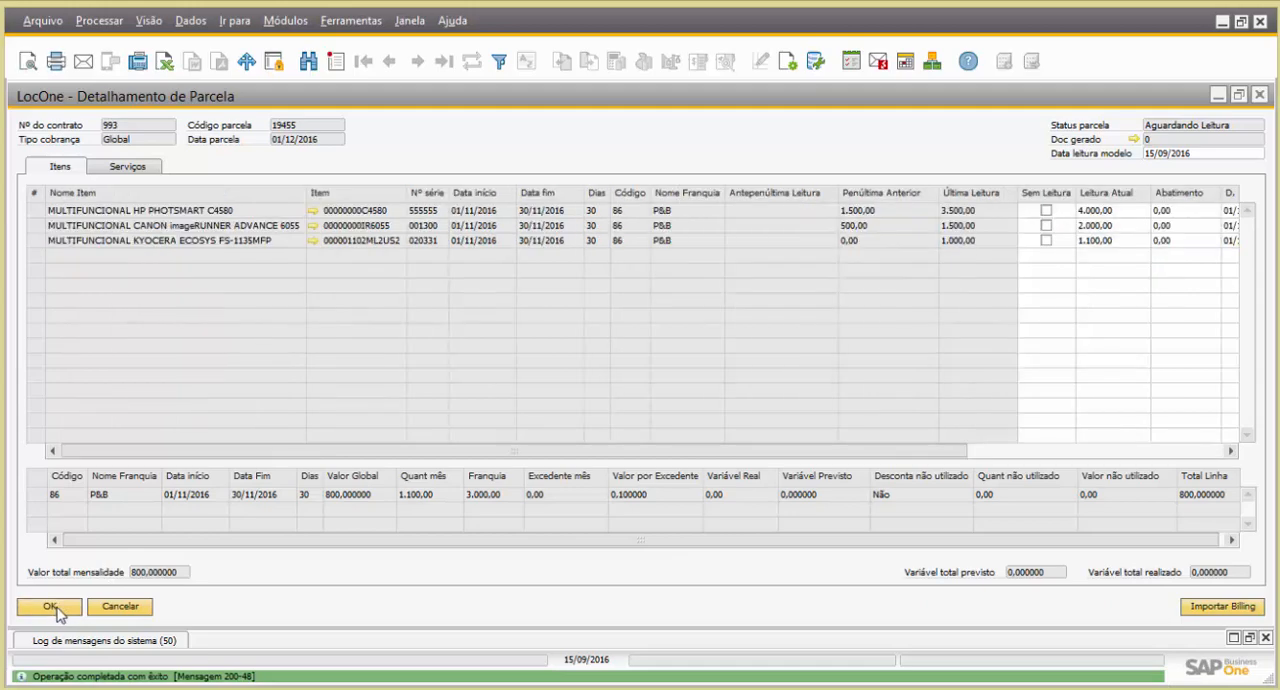
{"action": "left_click", "coordinate": [56, 606]}
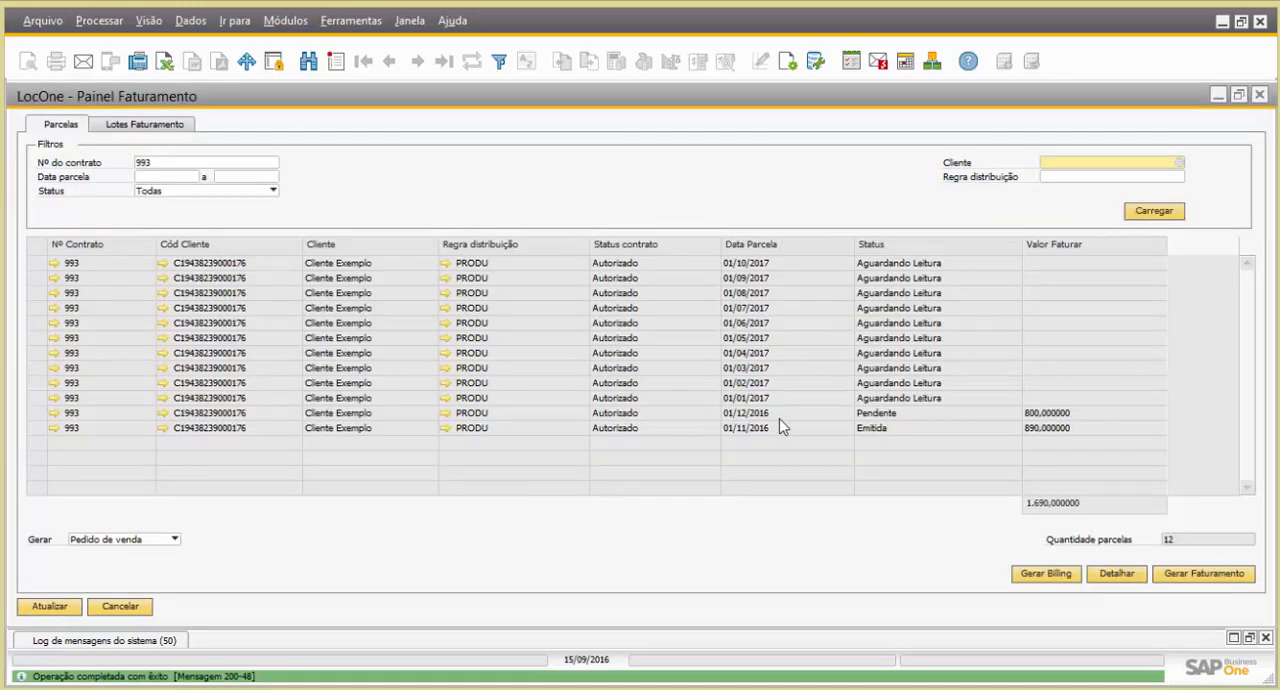
Generate the Pedido de venda billing for the 01/12/2016 parcela and check the details of the newest billing lot
{"action": "left_click", "coordinate": [36, 415]}
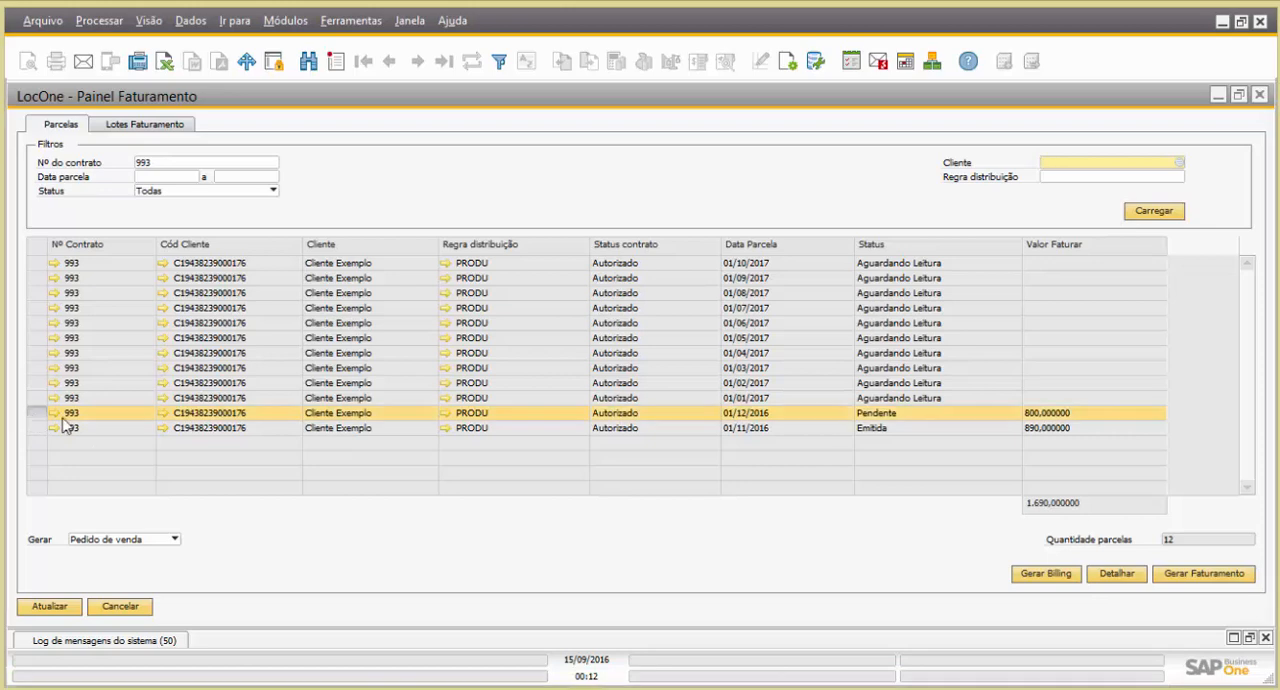
{"action": "left_click", "coordinate": [1182, 578]}
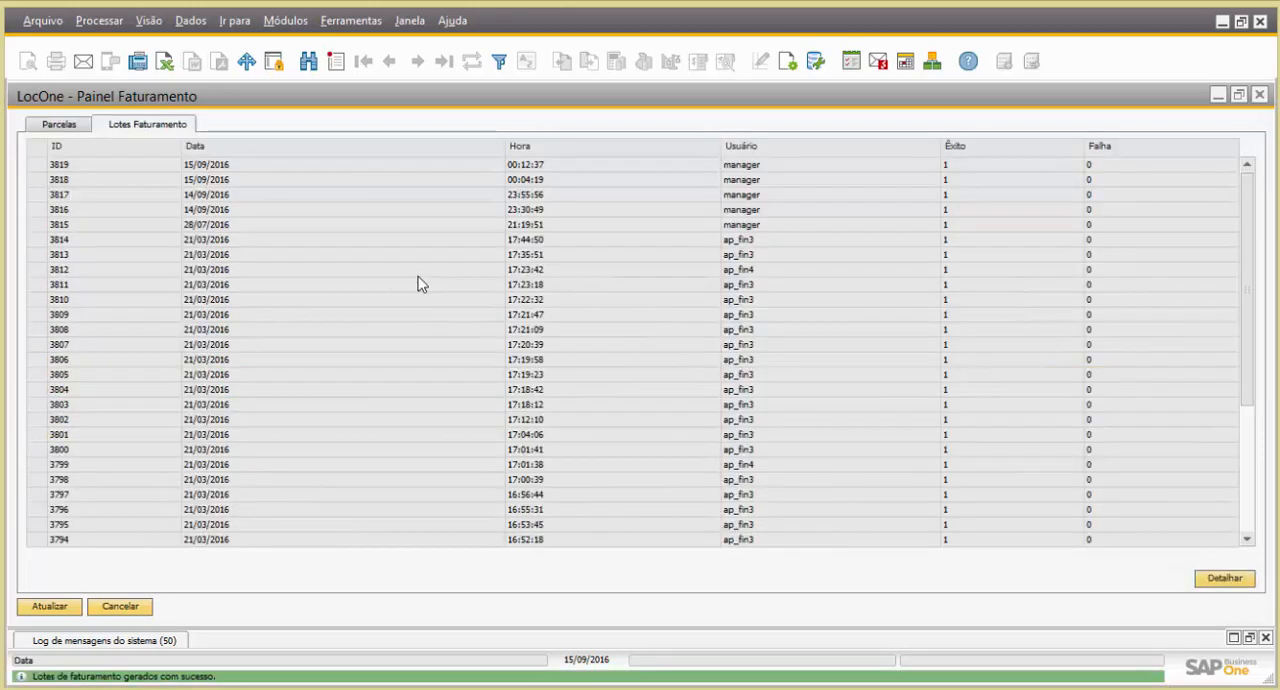
{"action": "left_click", "coordinate": [44, 165]}
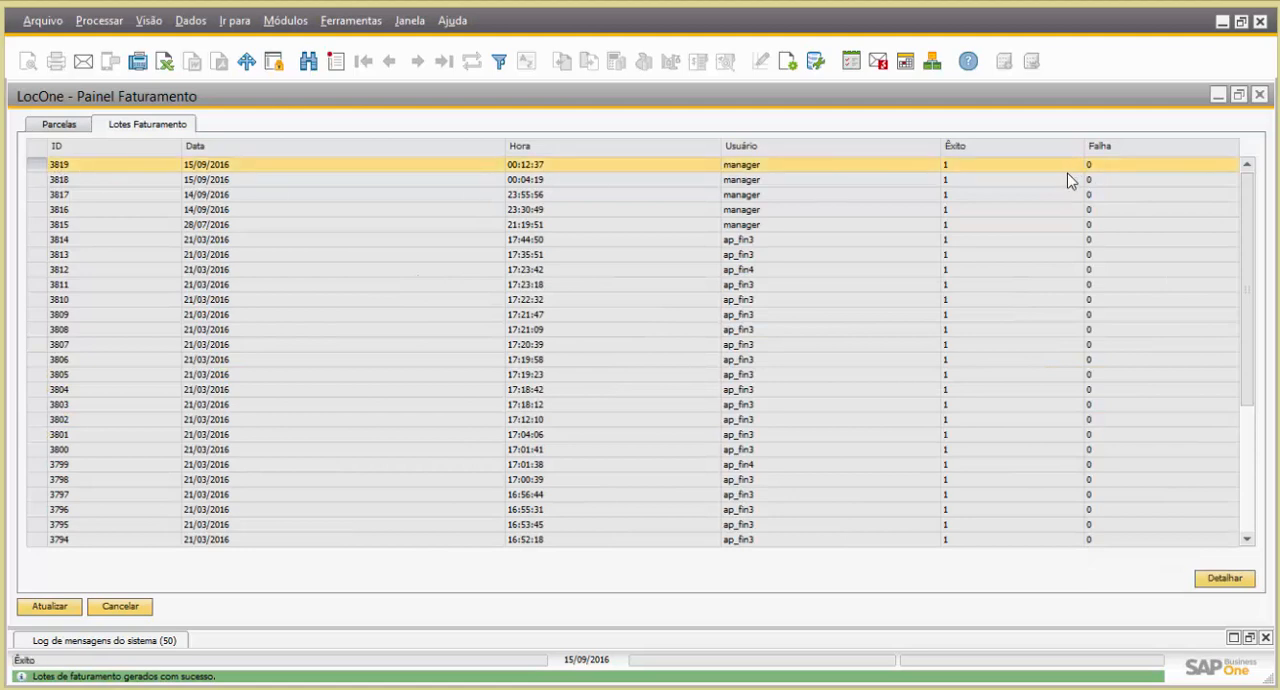
{"action": "left_click", "coordinate": [1214, 580]}
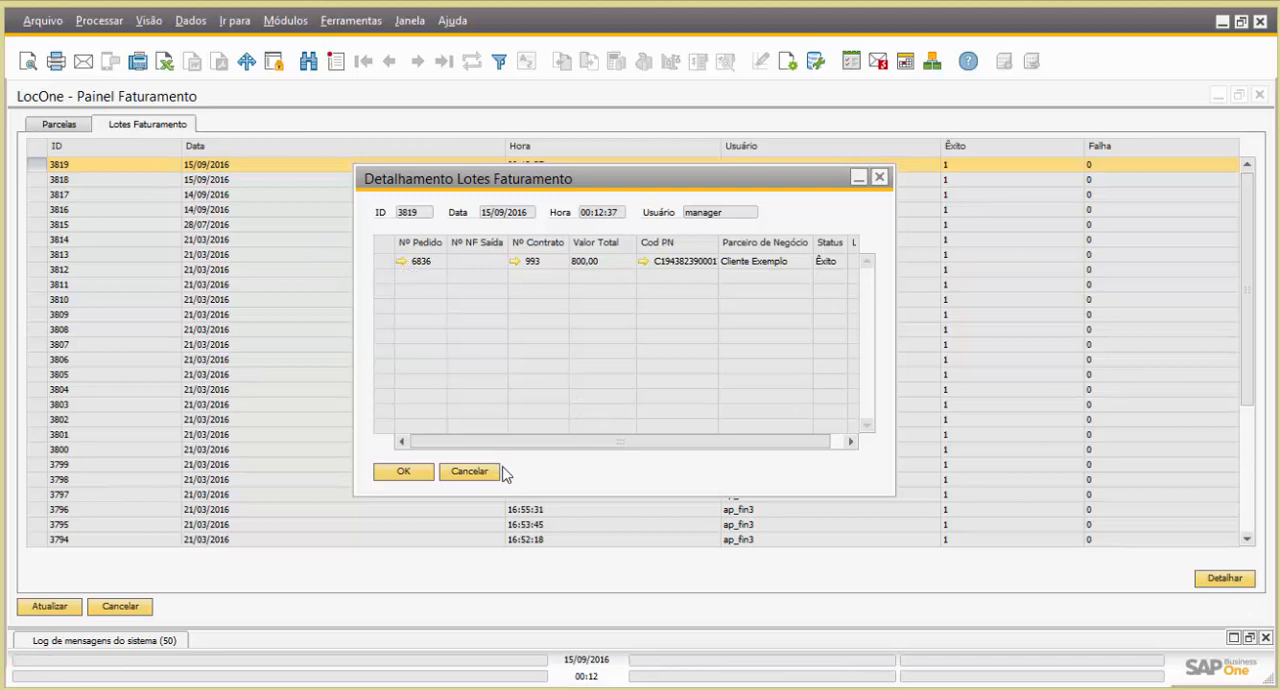
{"action": "left_click", "coordinate": [410, 473]}
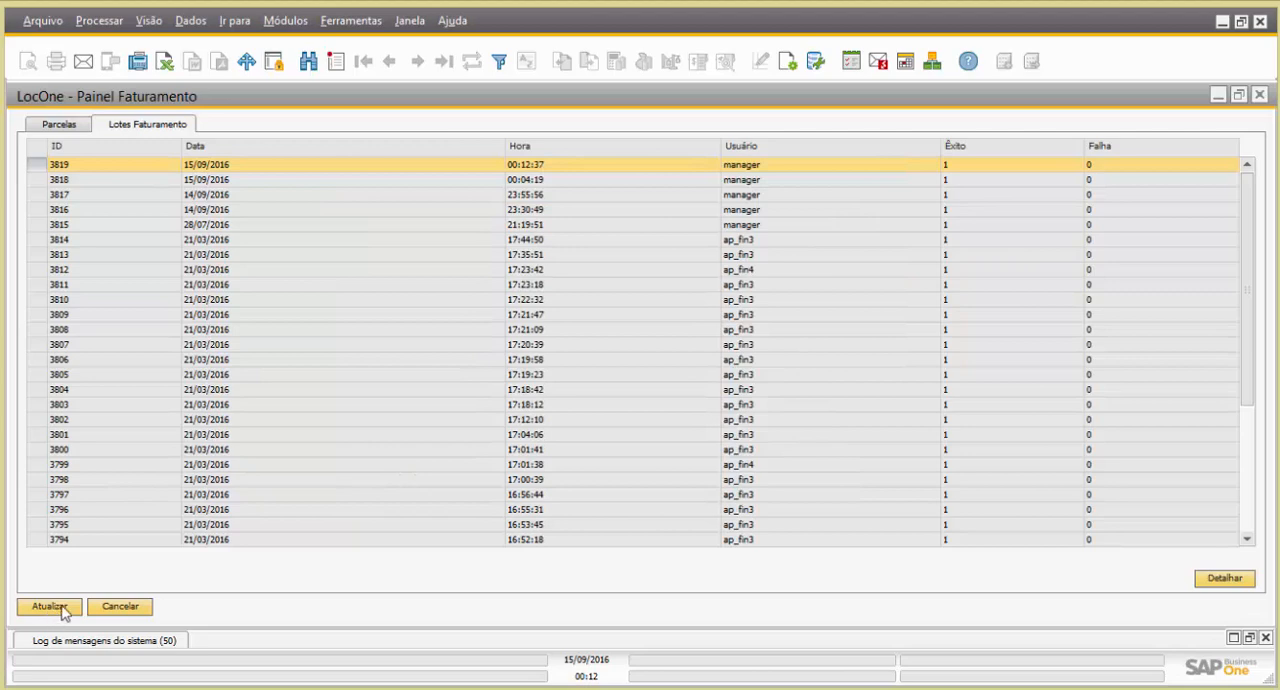
Close the Painel Faturamento and the service contract, and open the Painel de Disponibilidade
{"action": "left_click", "coordinate": [118, 608]}
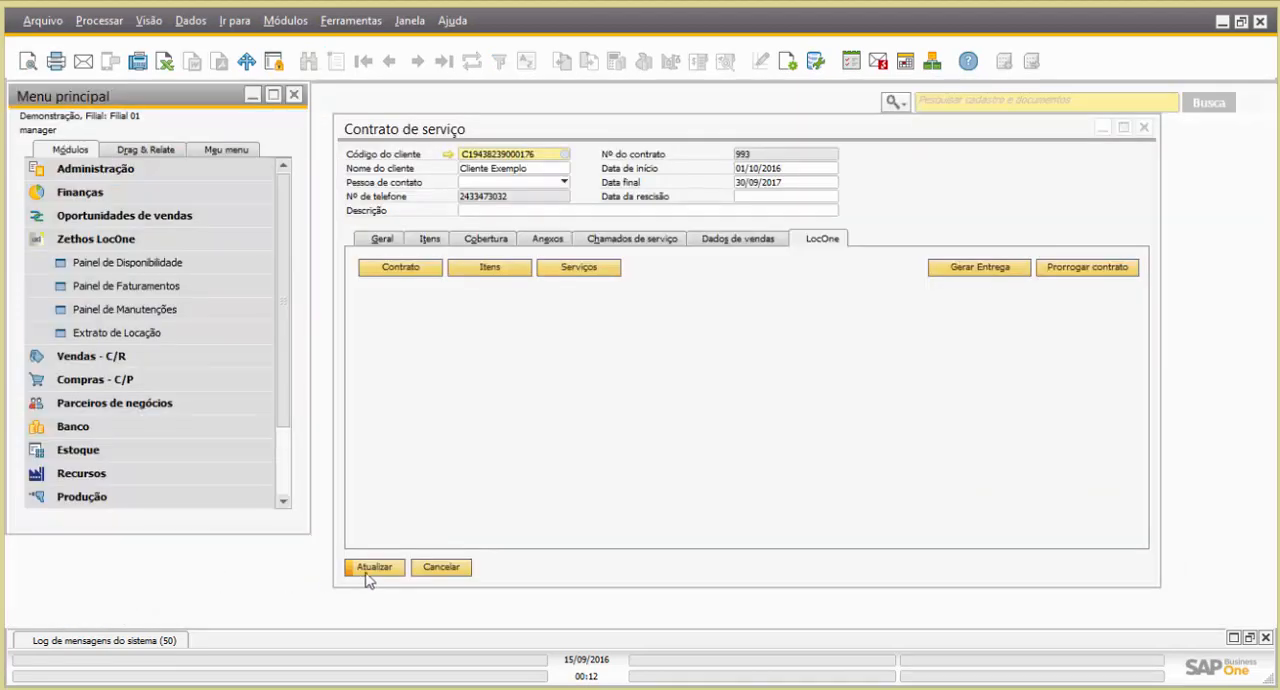
{"action": "left_click", "coordinate": [437, 568]}
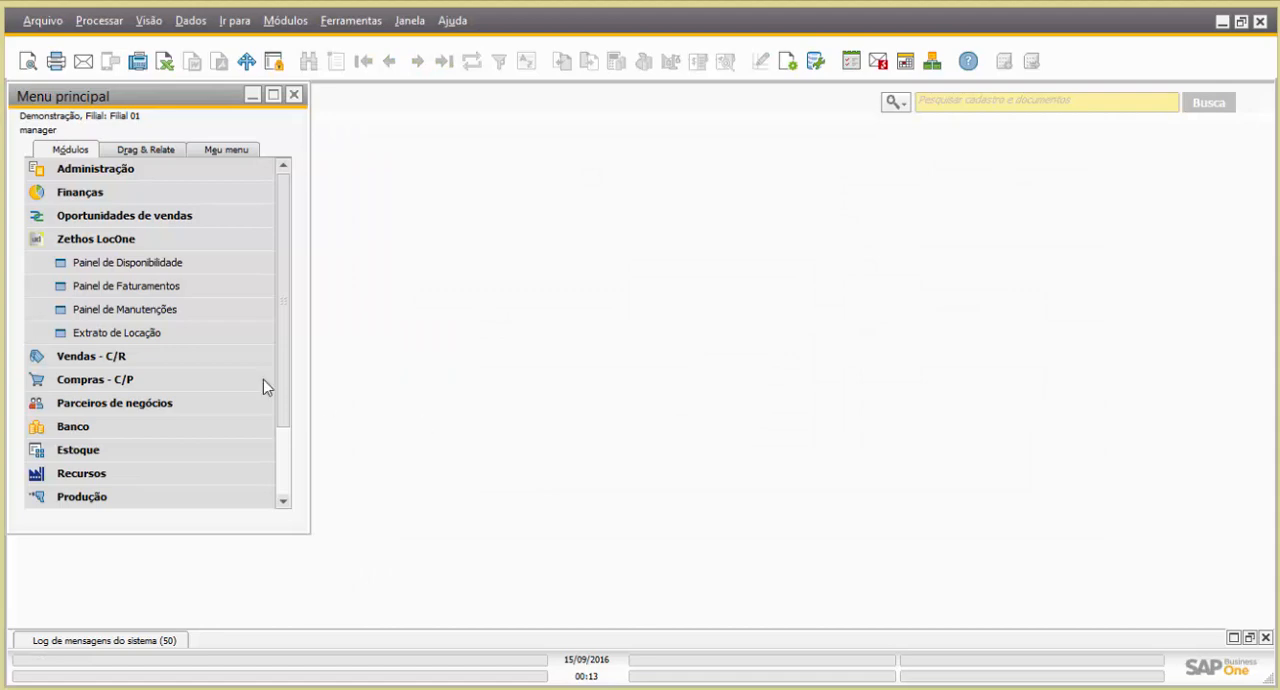
{"action": "left_click", "coordinate": [165, 270]}
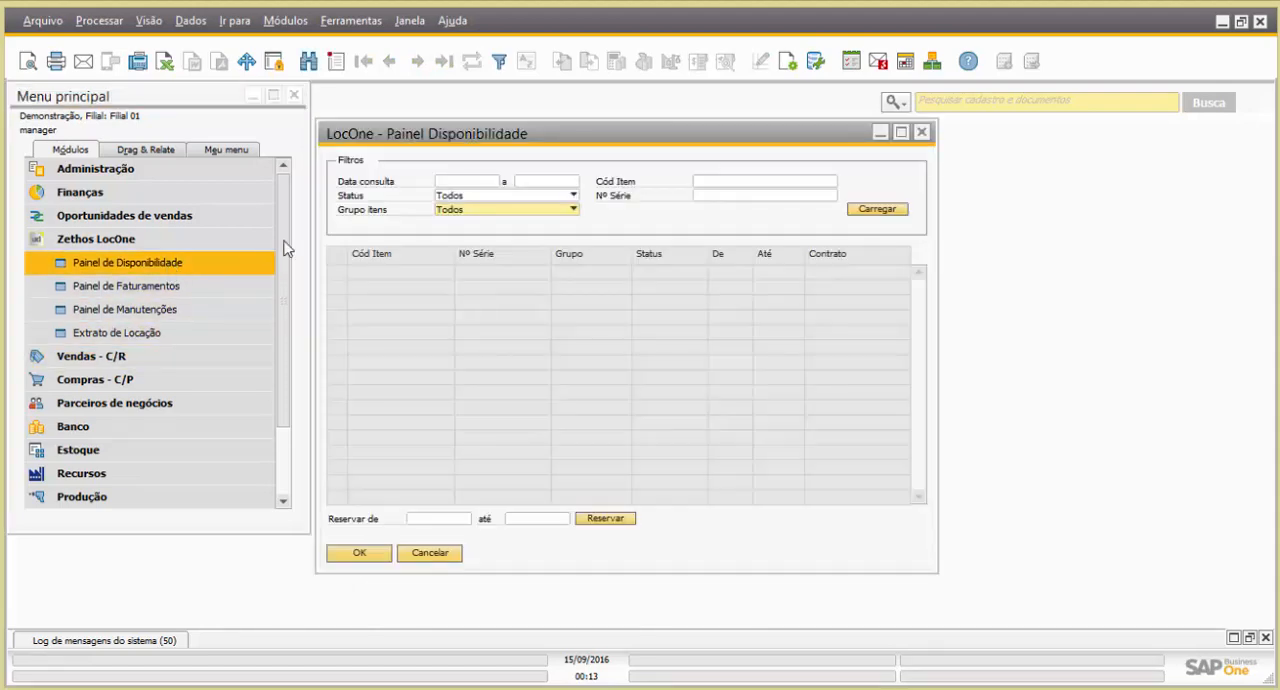
Look over the Status filter options in the Painel Disponibilidade
{"action": "left_click_drag", "start_coordinate": [543, 143], "coordinate": [603, 141]}
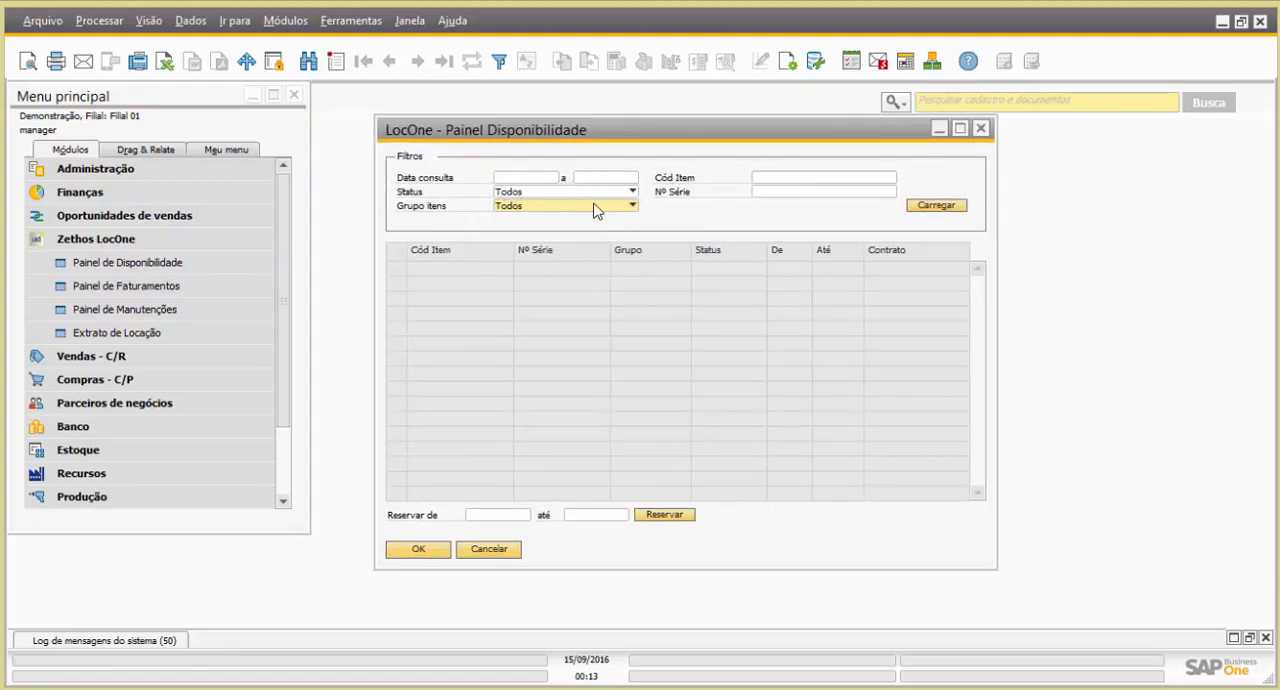
{"action": "left_click", "coordinate": [528, 193]}
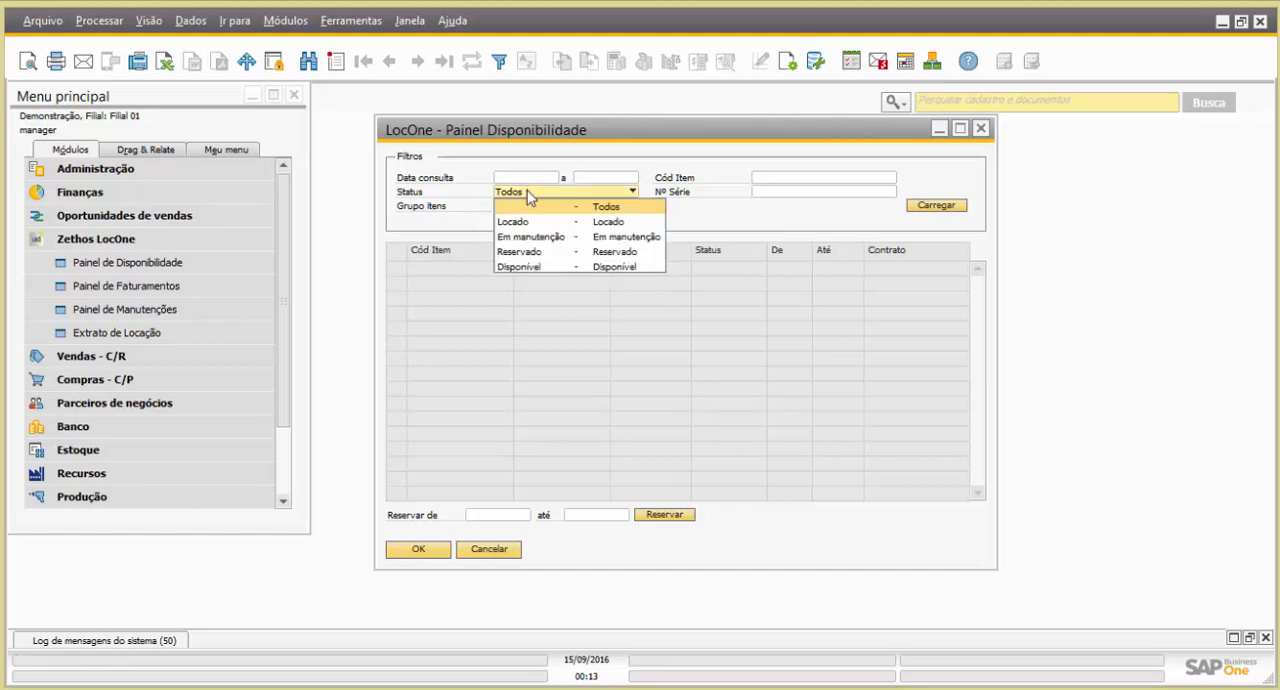
{"action": "left_click", "coordinate": [528, 193]}
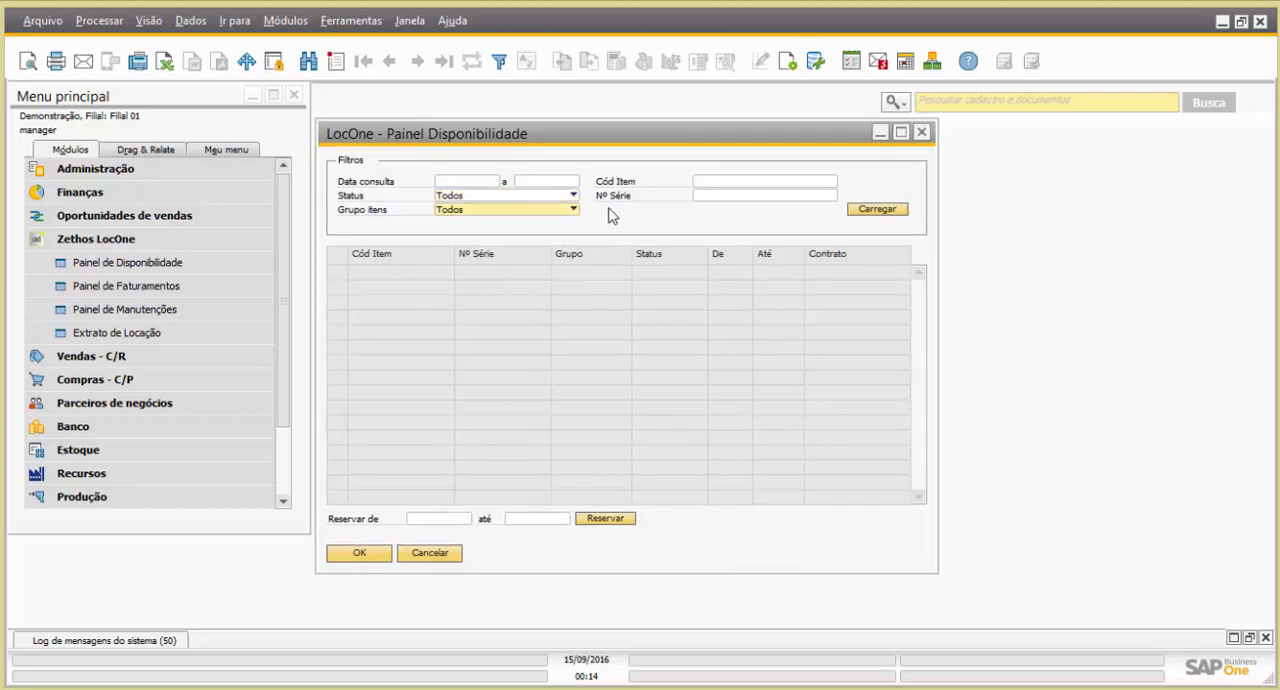
{"action": "left_click", "coordinate": [718, 184]}
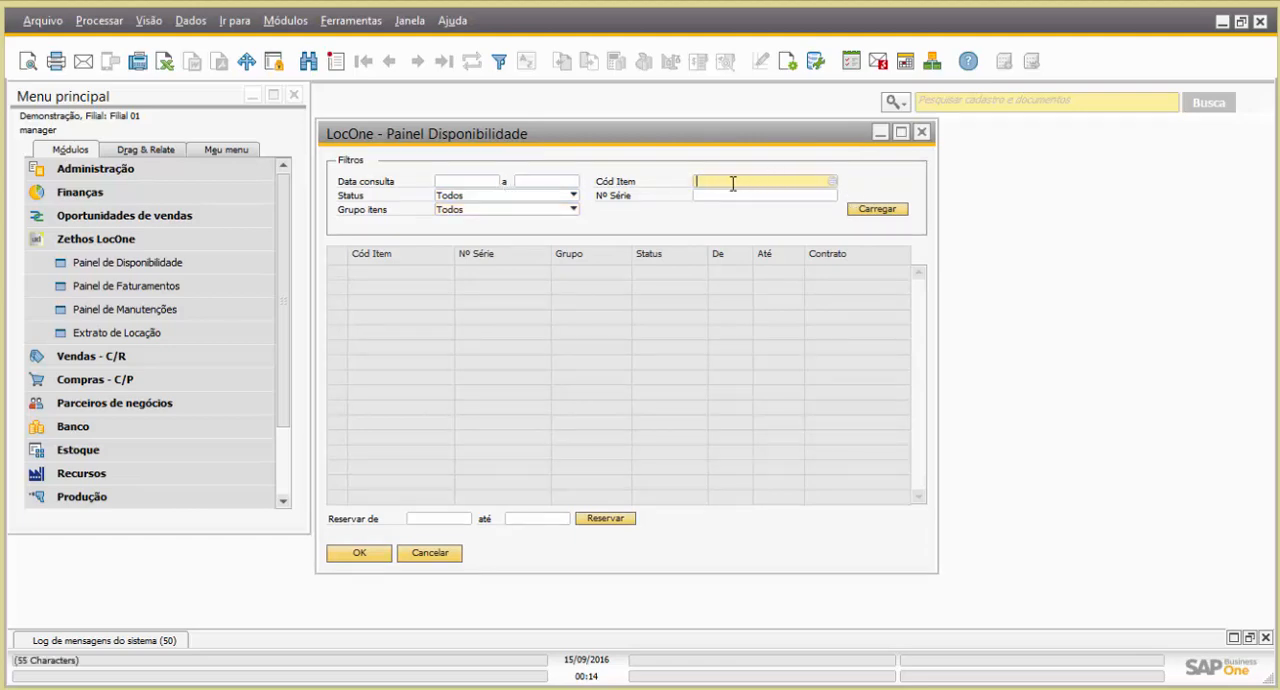
{"action": "left_click", "coordinate": [833, 182]}
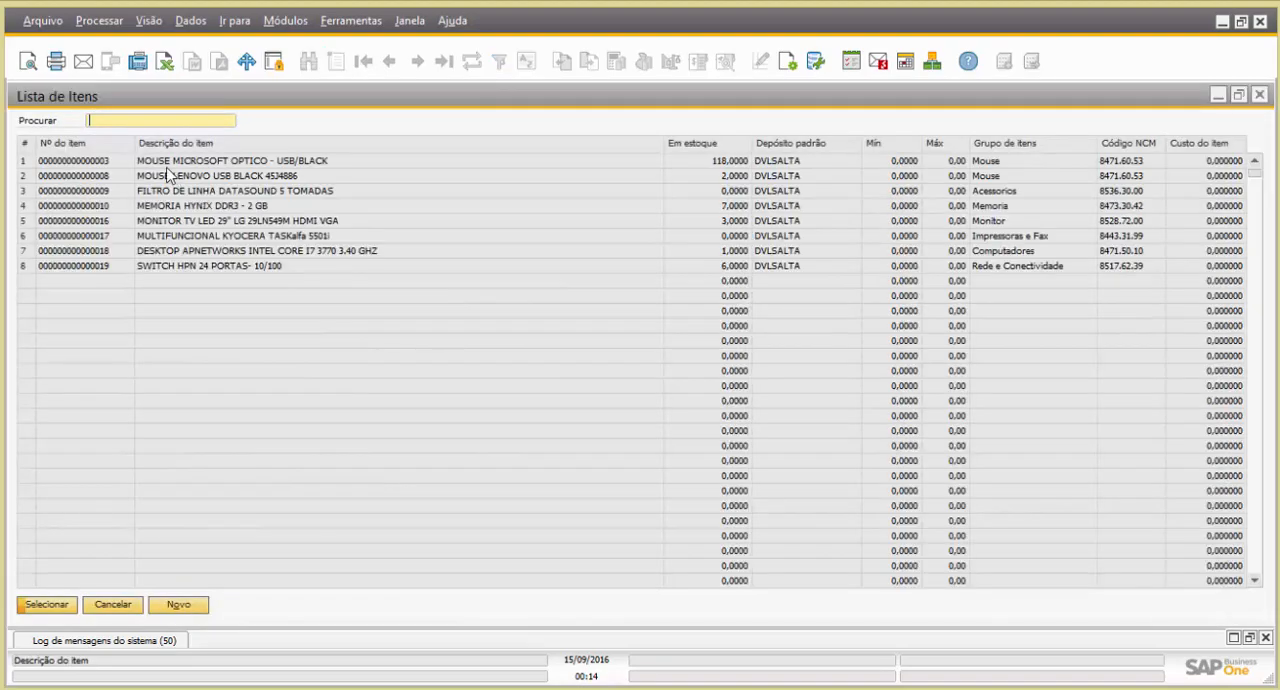
{"action": "double_click", "coordinate": [178, 149]}
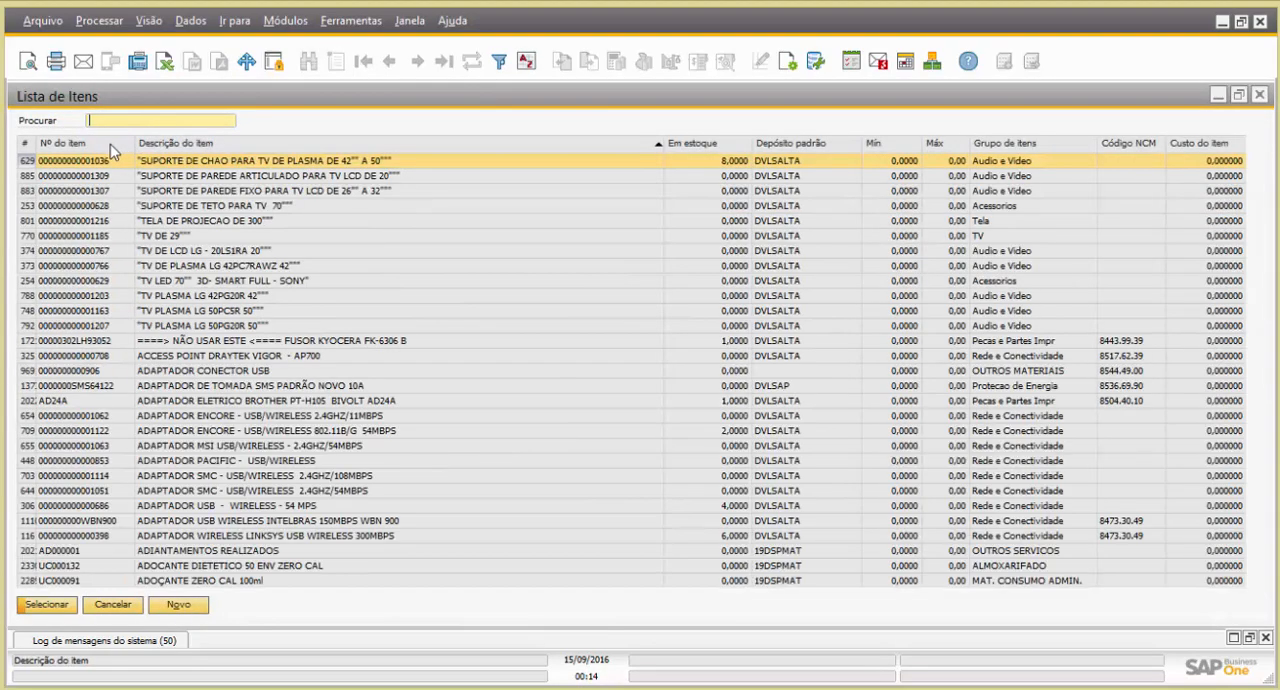
{"action": "double_click", "coordinate": [108, 148]}
{"action": "key", "text": "ctrl+v"}
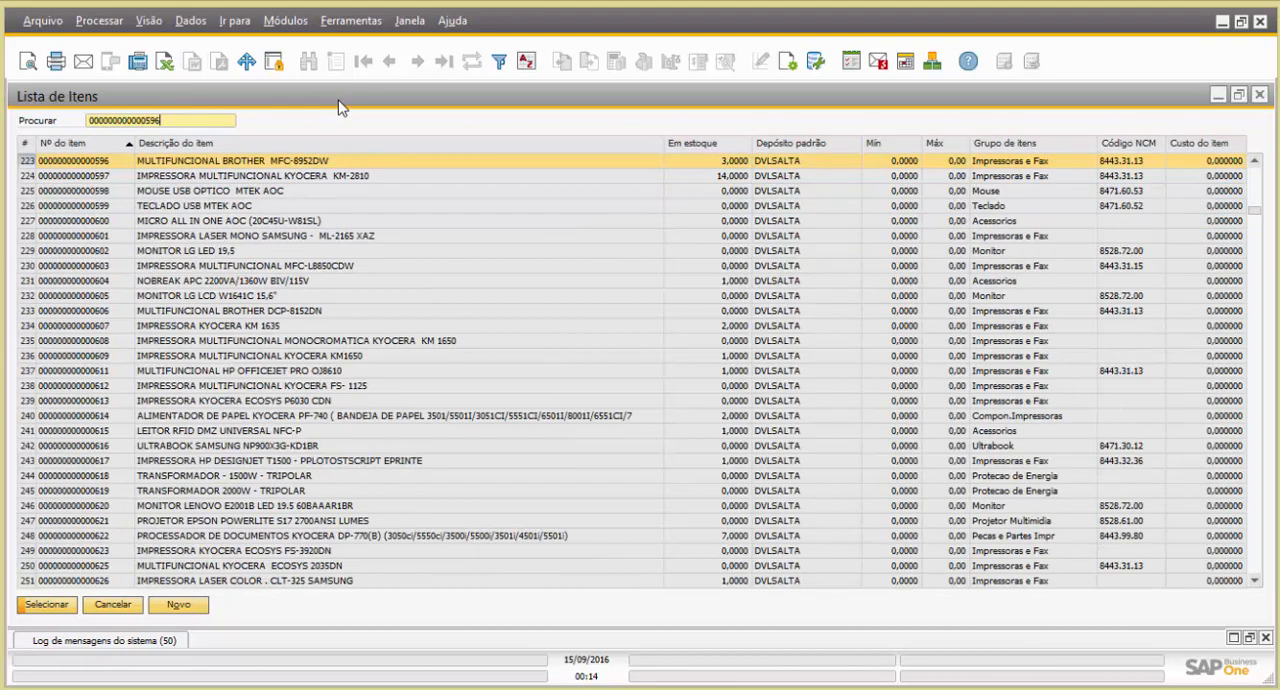
{"action": "double_click", "coordinate": [336, 163]}
Set the Data consulta period from 01/11/2016 to 30/11/2016 and load the availability of the filtered item
{"action": "left_click", "coordinate": [458, 182]}
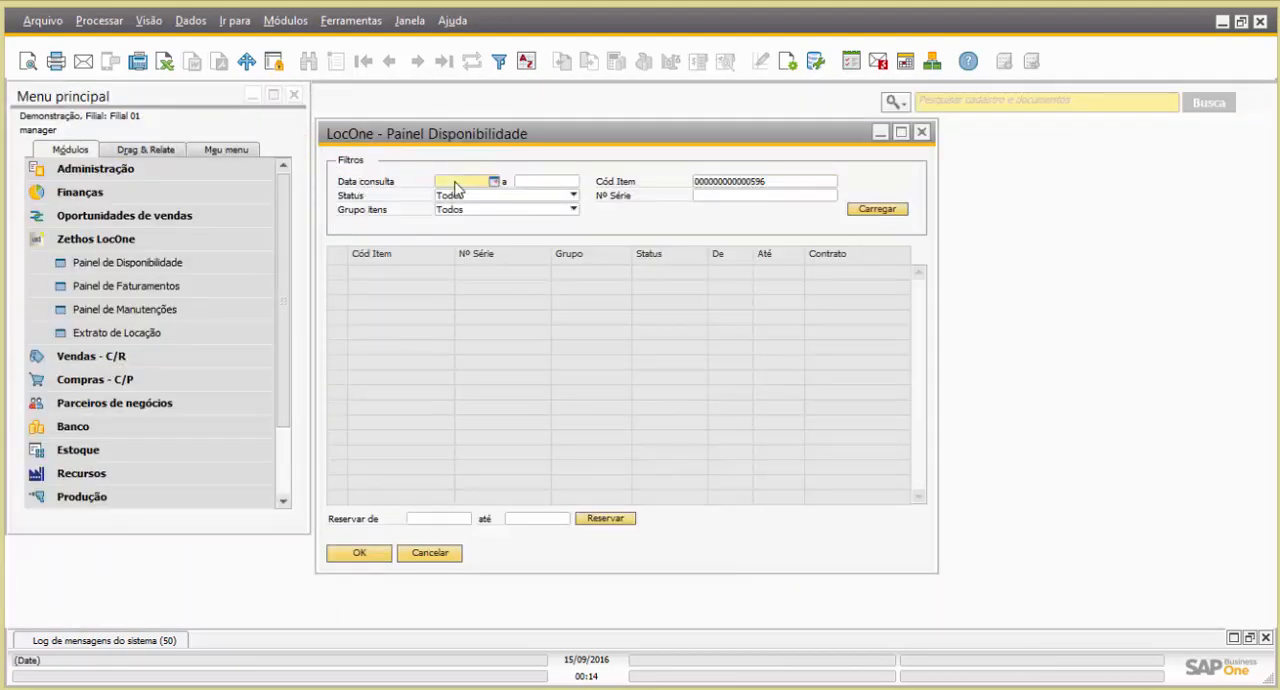
{"action": "type", "text": "01/11/2016"}
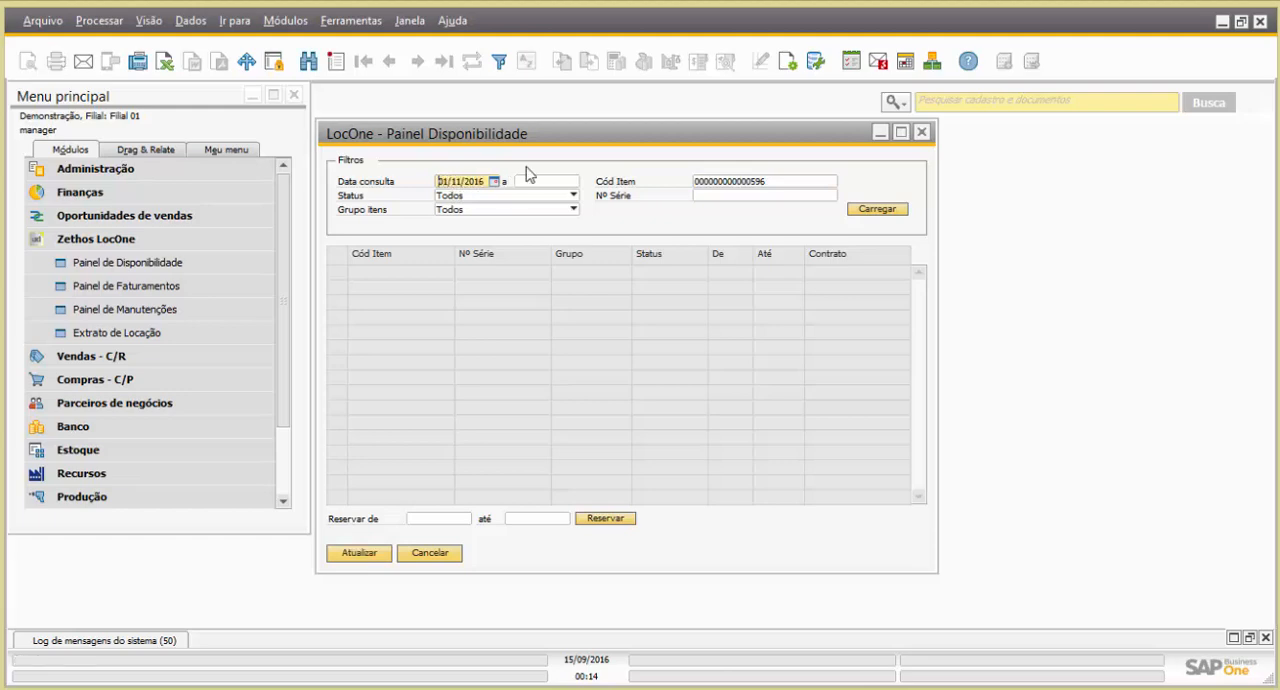
{"action": "key", "text": "Tab"}
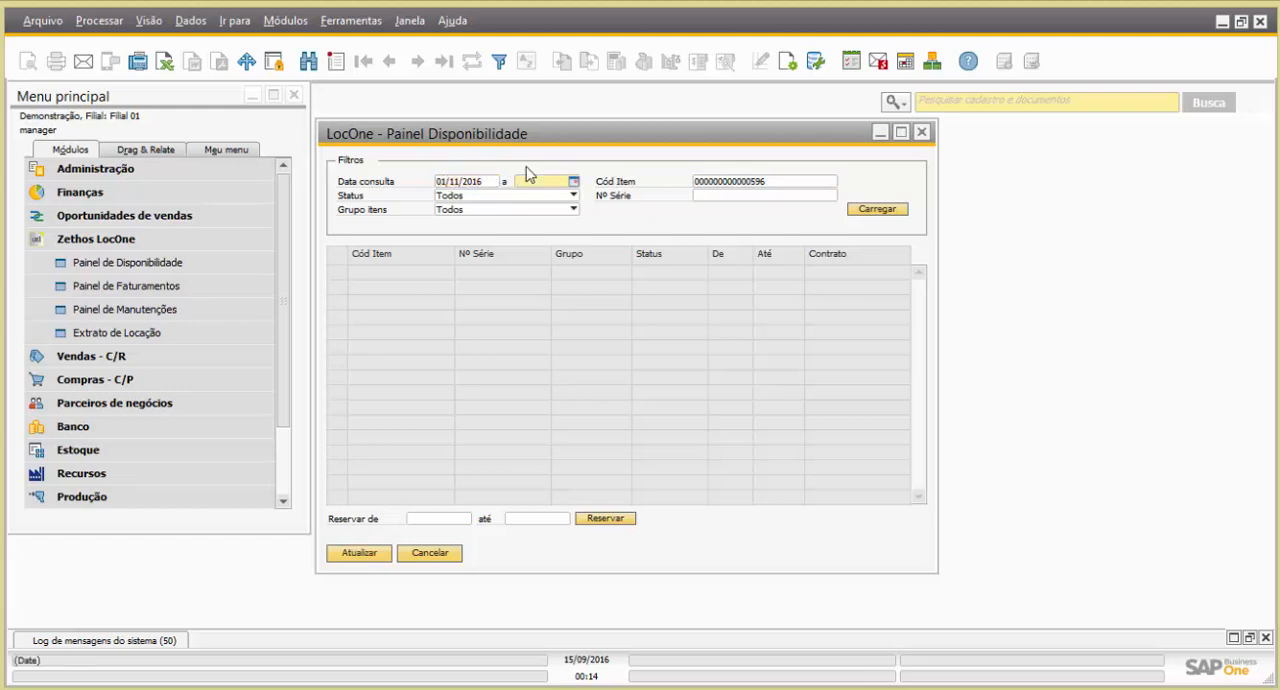
{"action": "key", "text": "Tab"}
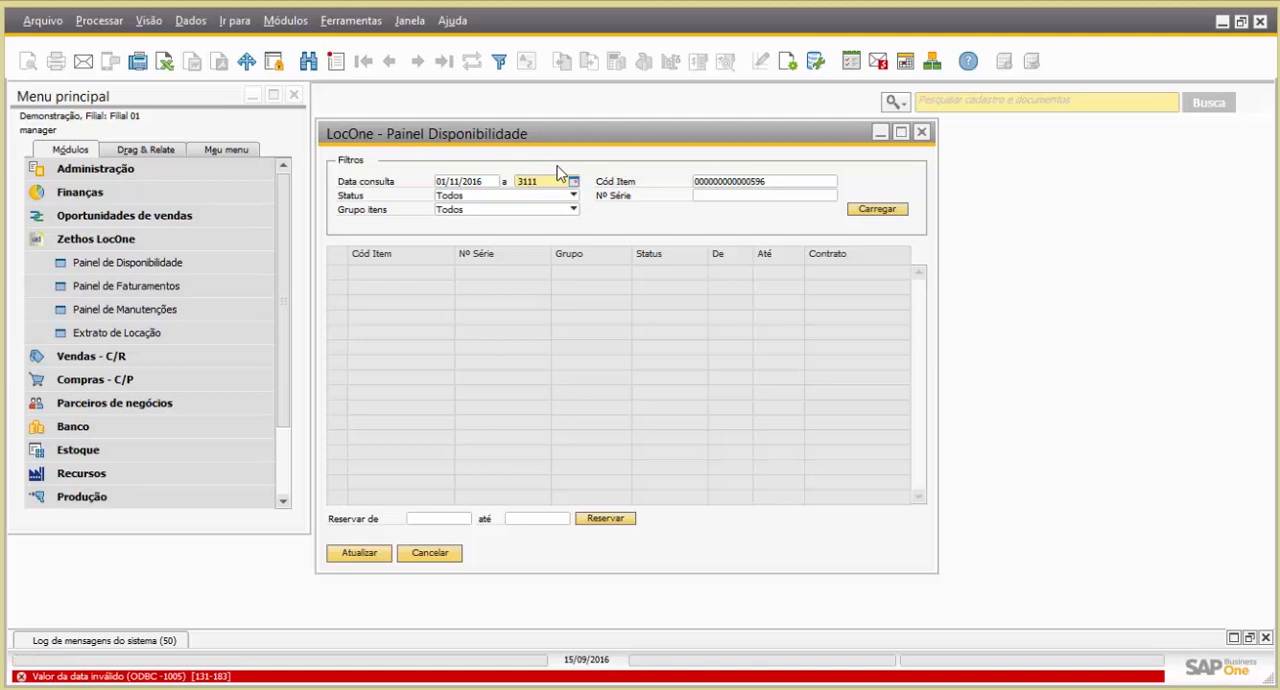
{"action": "type", "text": "30/11/2016"}
{"action": "key", "text": "Tab"}
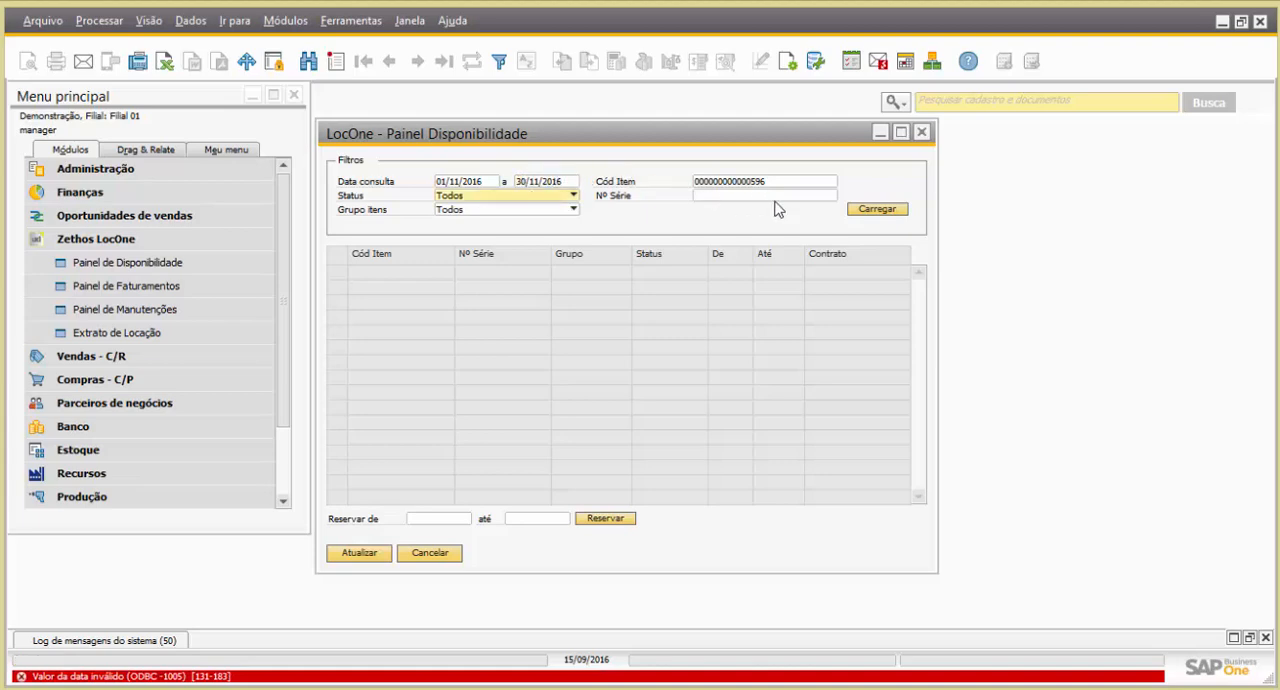
{"action": "left_click", "coordinate": [876, 212]}
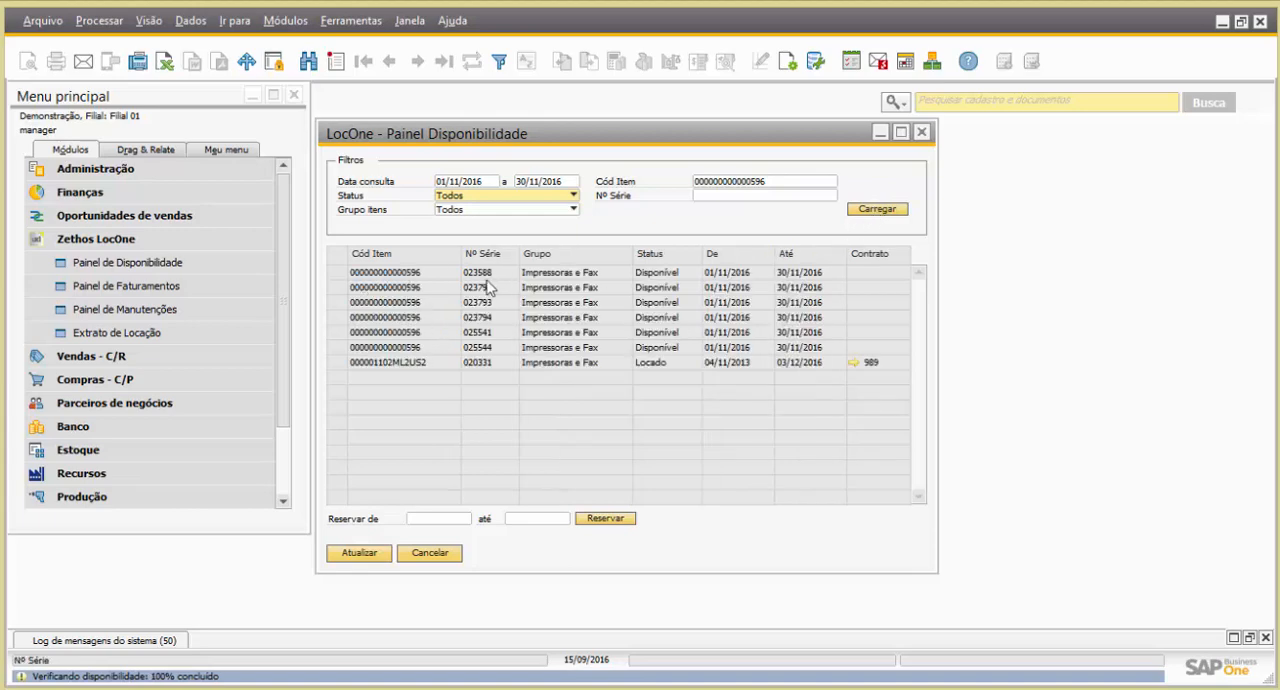
Reserve the available unit with Nº Série 025544 from 01/11/2016 to 05/11/2016
{"action": "left_click", "coordinate": [341, 348]}
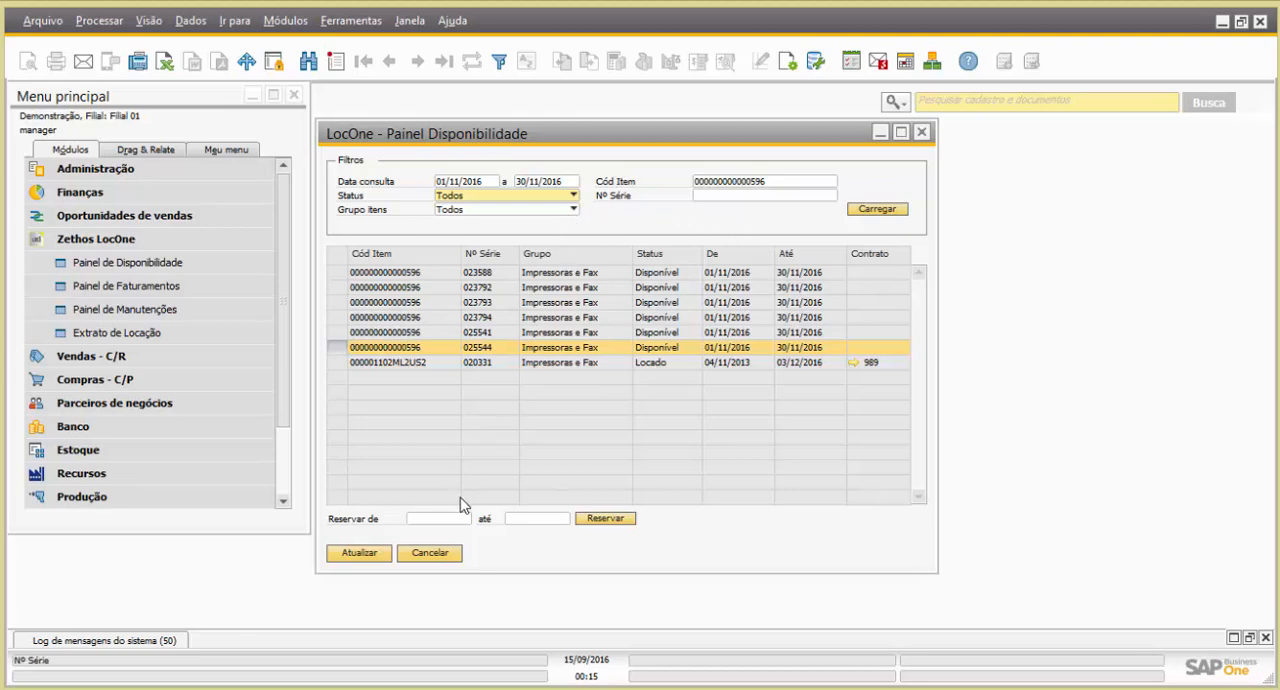
{"action": "left_click", "coordinate": [444, 517]}
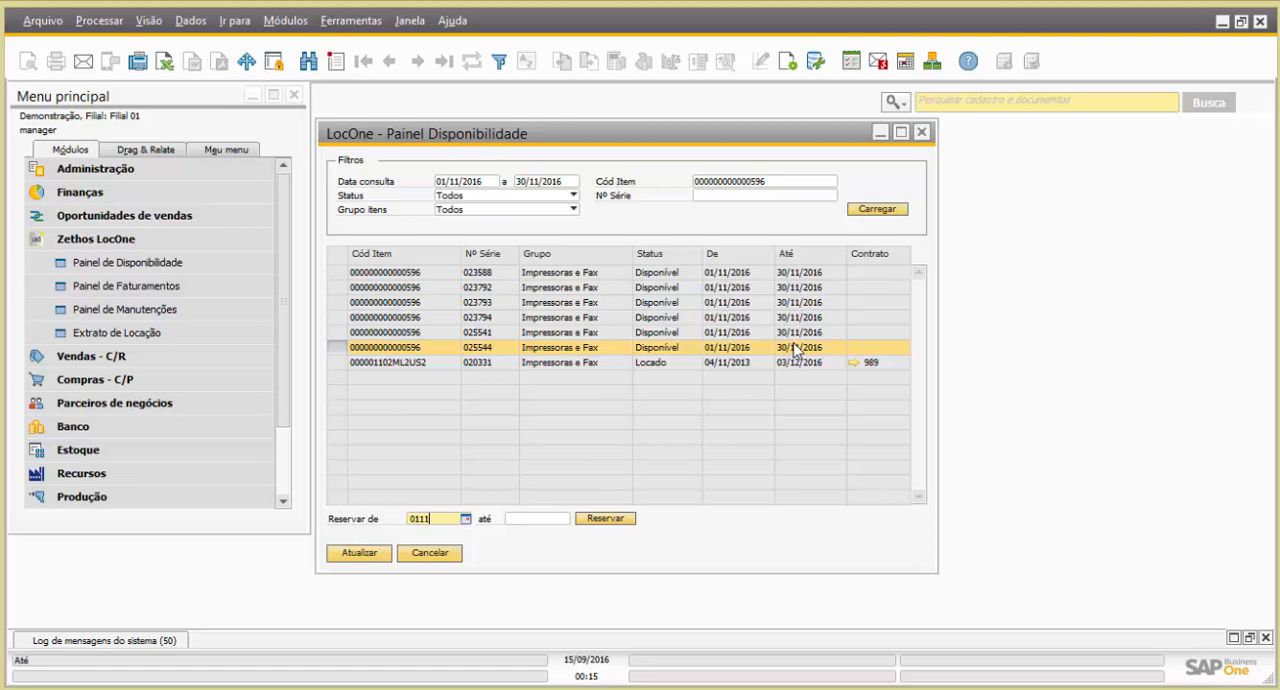
{"action": "key", "text": "Tab"}
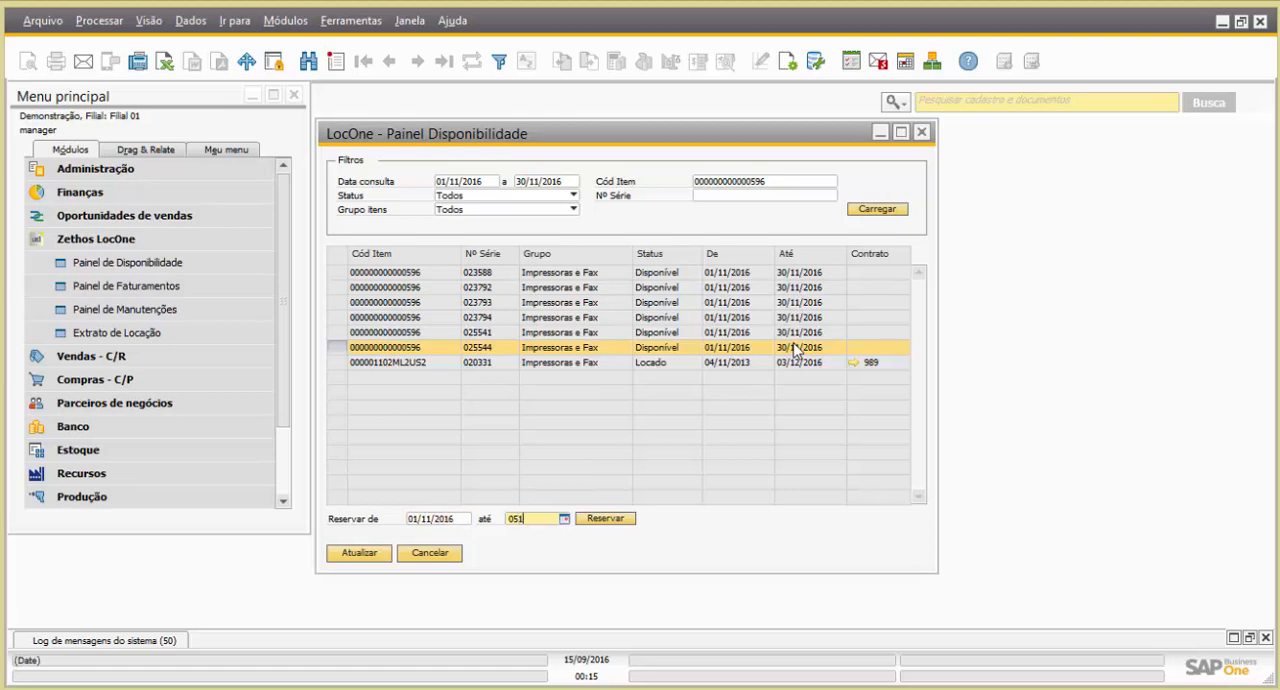
{"action": "key", "text": "Tab"}
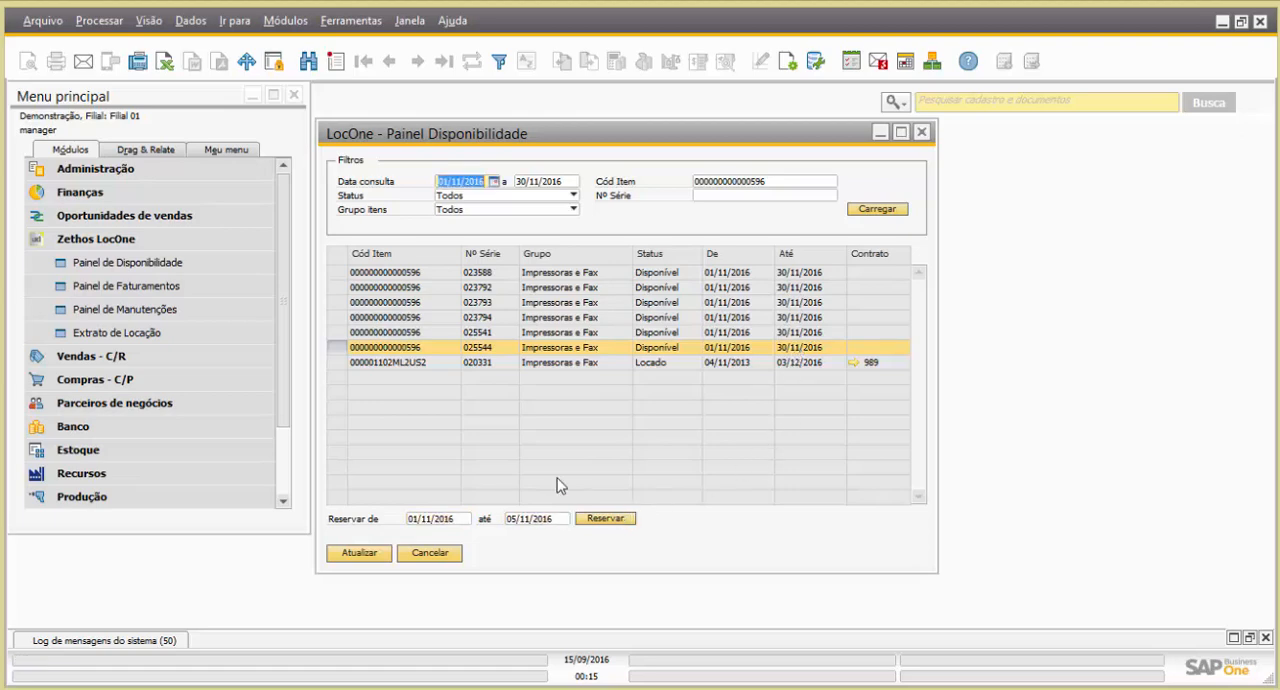
{"action": "left_click", "coordinate": [605, 520]}
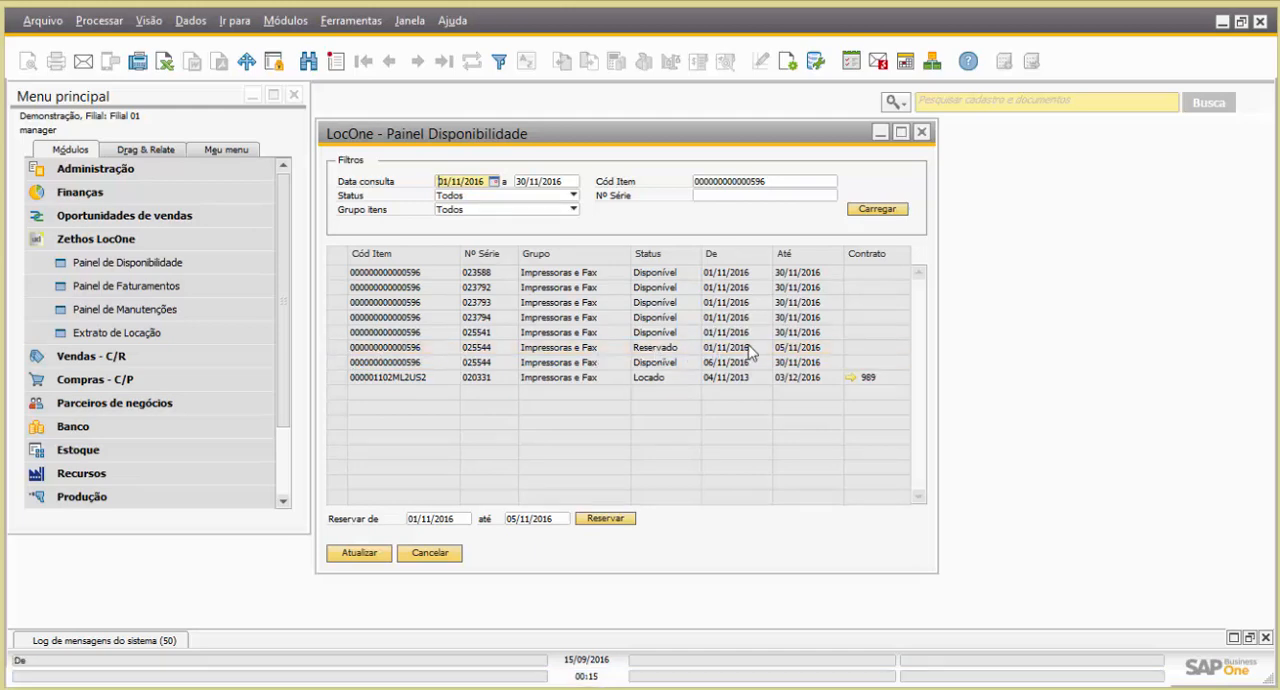
{"action": "left_click", "coordinate": [546, 195]}
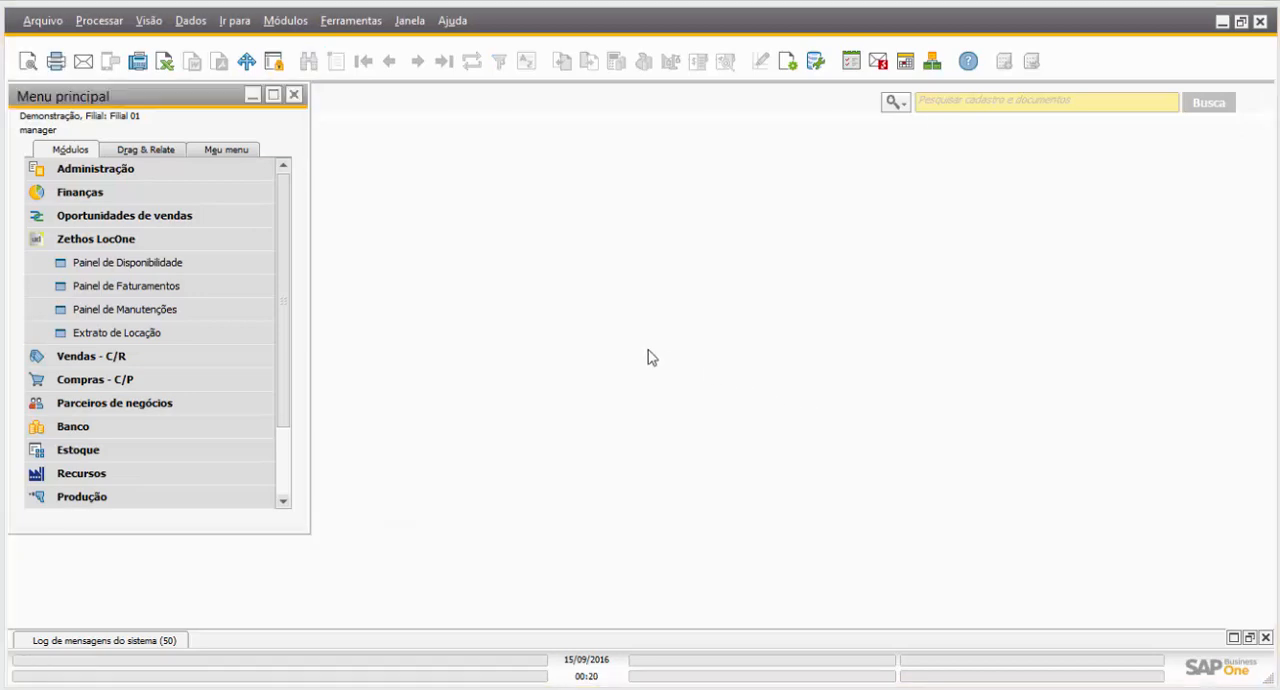
Open the LocOne Painel de Manutenções and reposition its window just below the search bar
{"action": "left_click", "coordinate": [165, 312]}
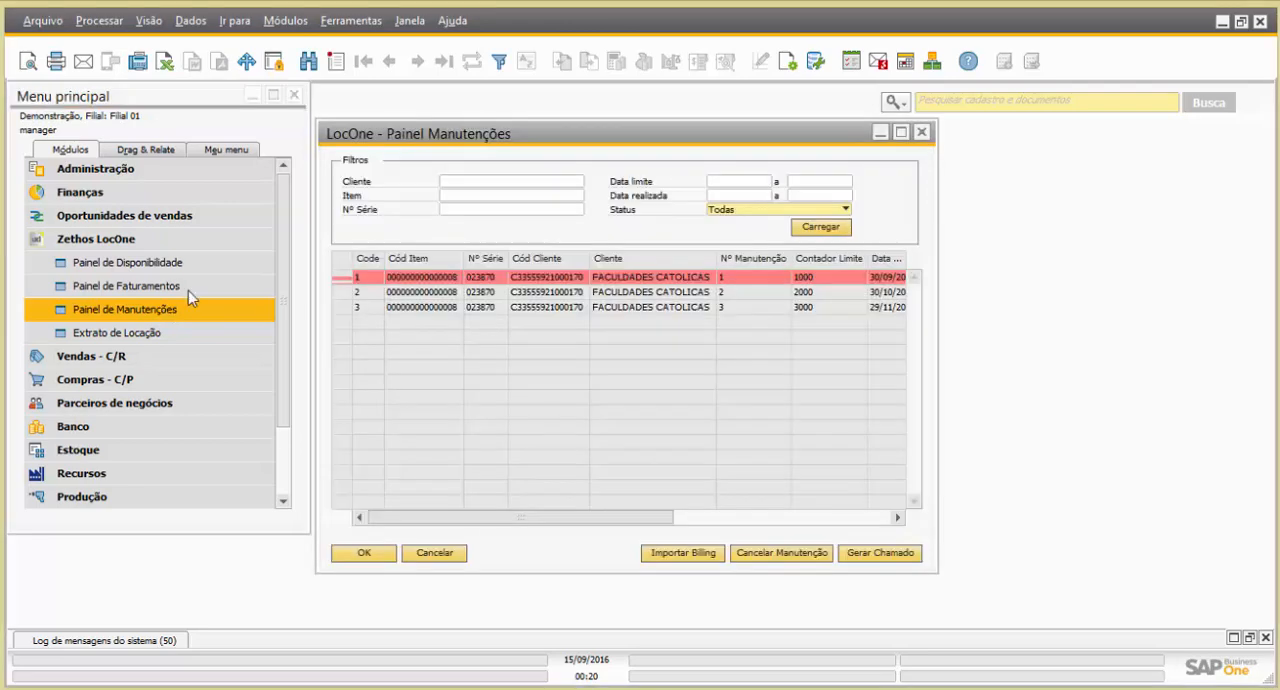
{"action": "left_click_drag", "start_coordinate": [507, 148], "coordinate": [519, 136]}
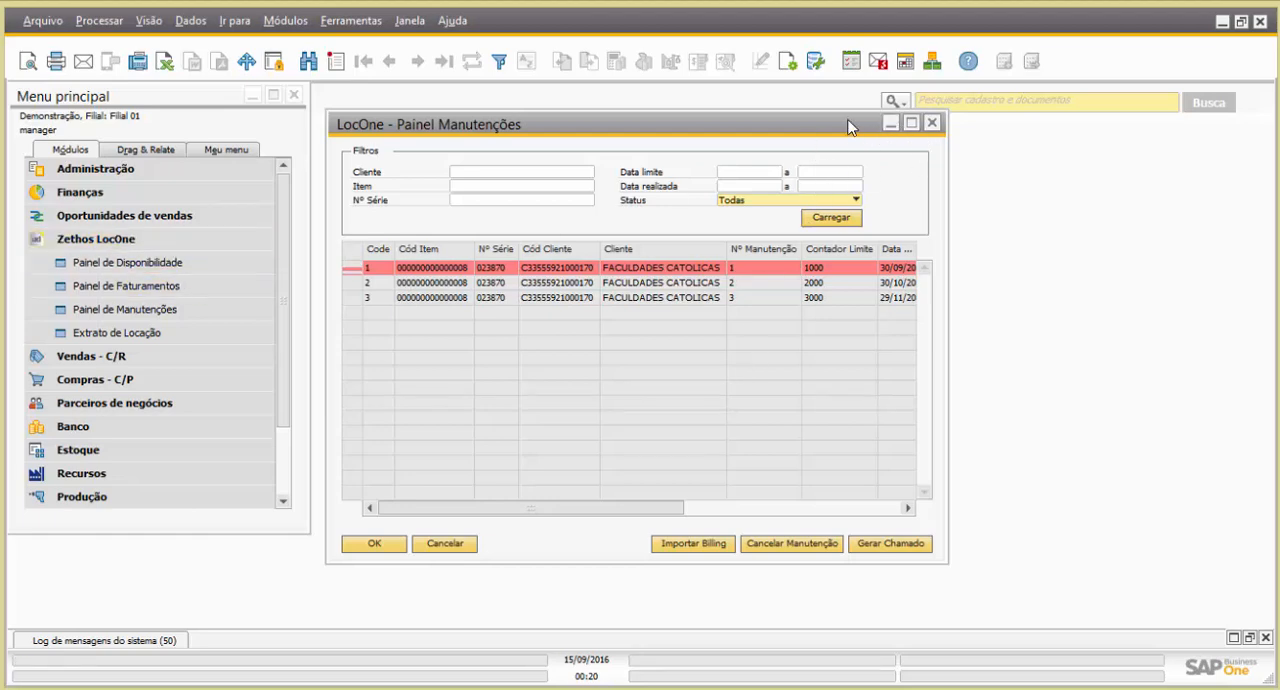
{"action": "left_click_drag", "start_coordinate": [848, 126], "coordinate": [846, 150]}
Search the menus for "cart", open the Cartão de equipamento do cliente and display the last equipment record
{"action": "left_click", "coordinate": [898, 102]}
{"action": "left_click", "coordinate": [932, 137]}
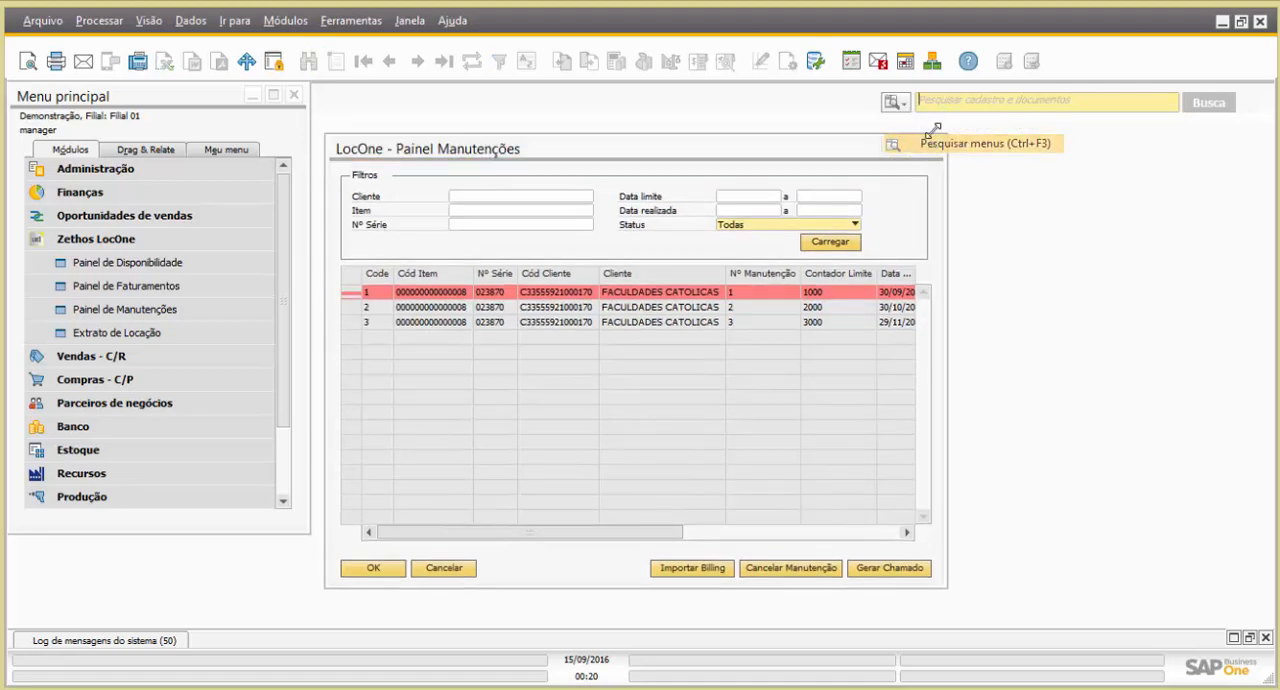
{"action": "left_click", "coordinate": [971, 99]}
{"action": "type", "text": "cart"}
{"action": "left_click", "coordinate": [978, 183]}
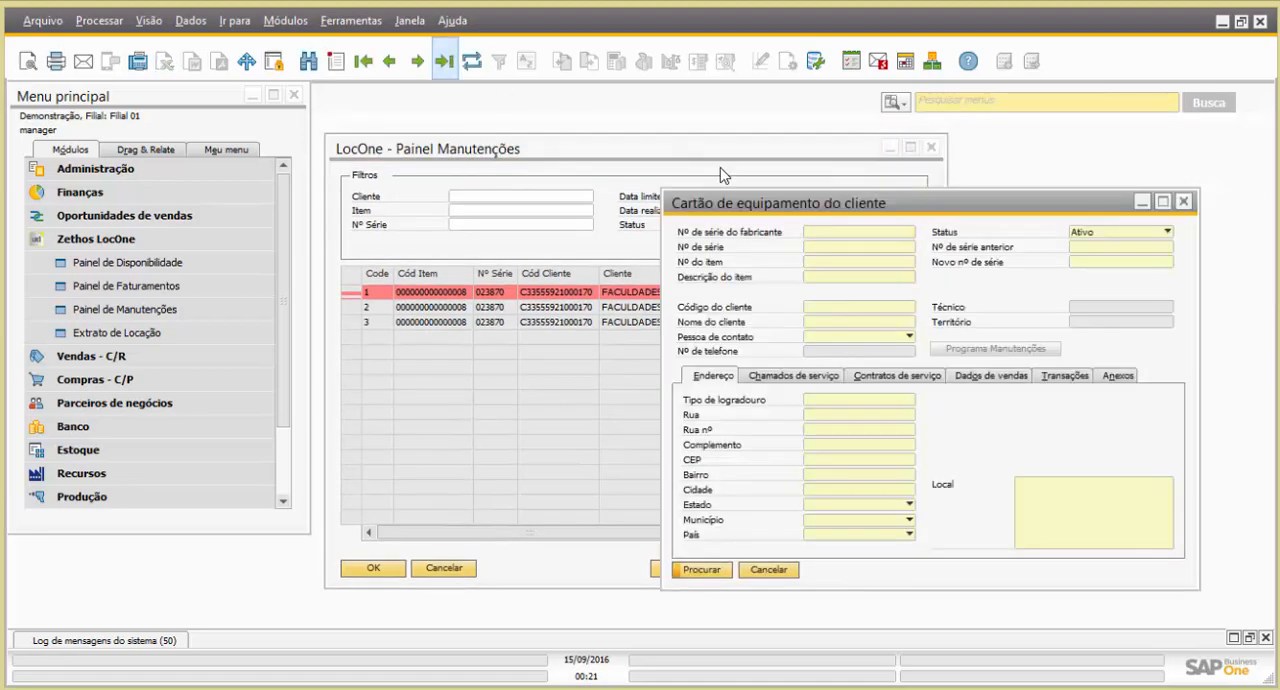
{"action": "left_click_drag", "start_coordinate": [849, 216], "coordinate": [660, 122]}
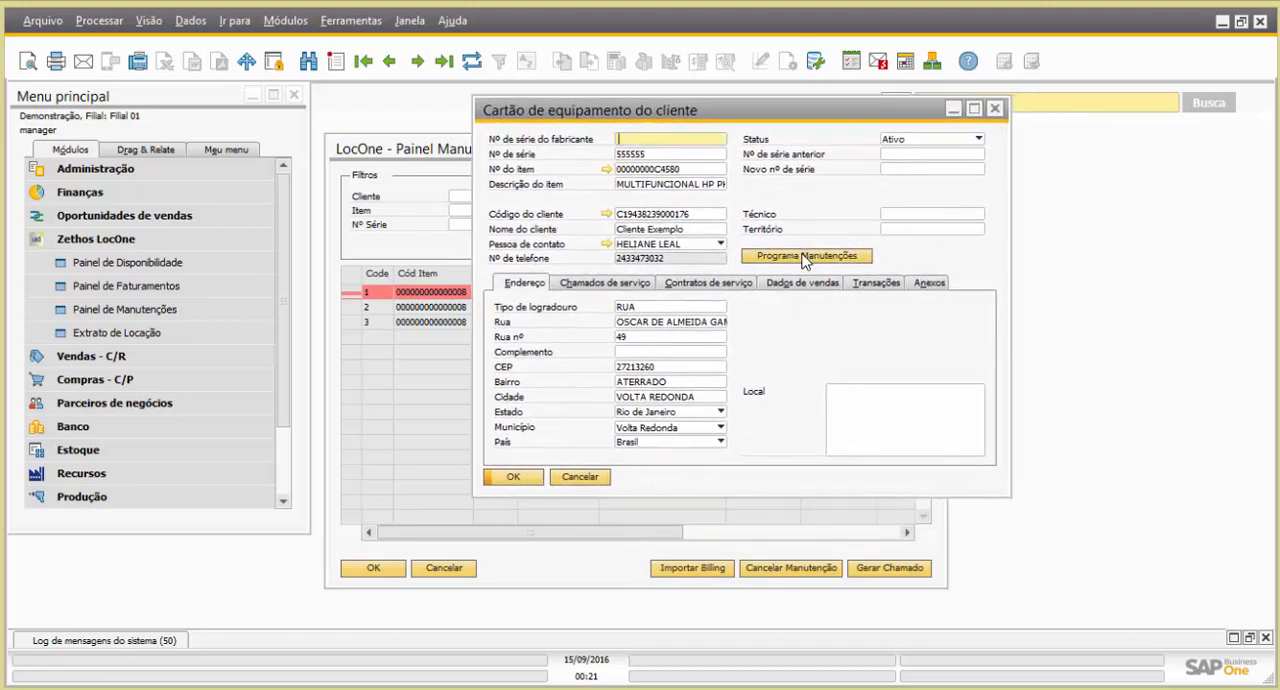
Open the equipment's Programa Manutenções and insert a maintenance with Contador 10000 and 30 Dias após última manutenção
{"action": "left_click", "coordinate": [805, 257]}
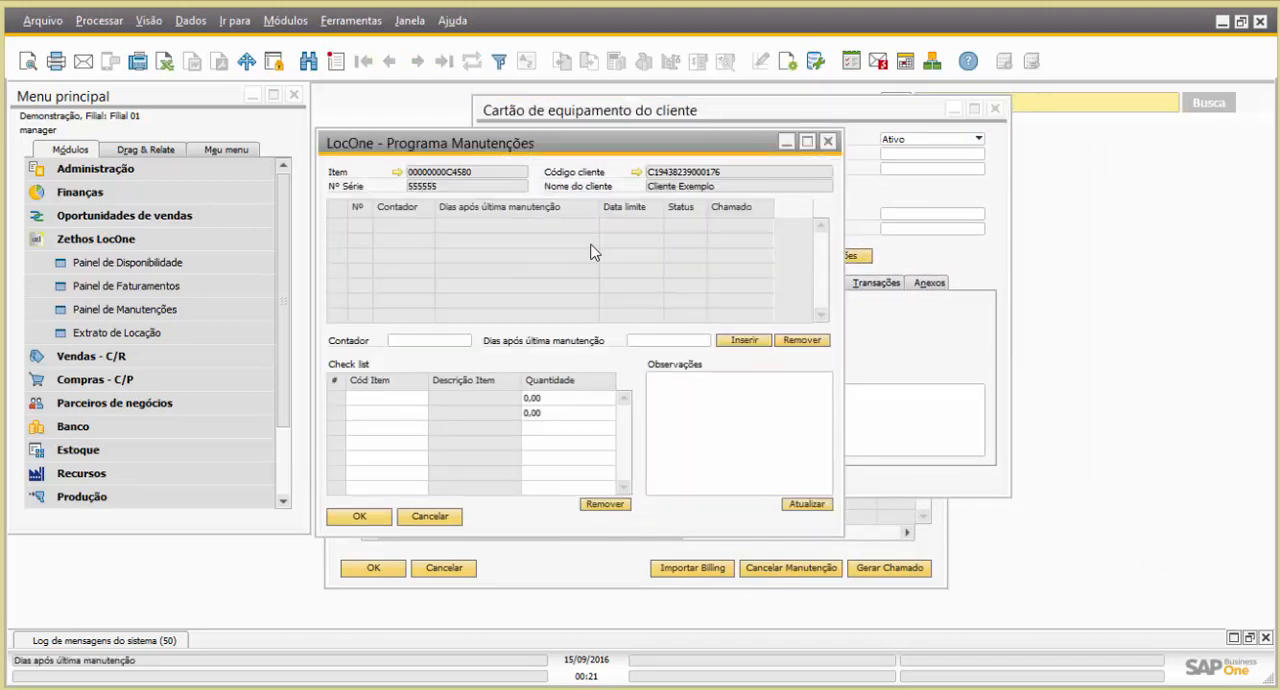
{"action": "left_click", "coordinate": [432, 341]}
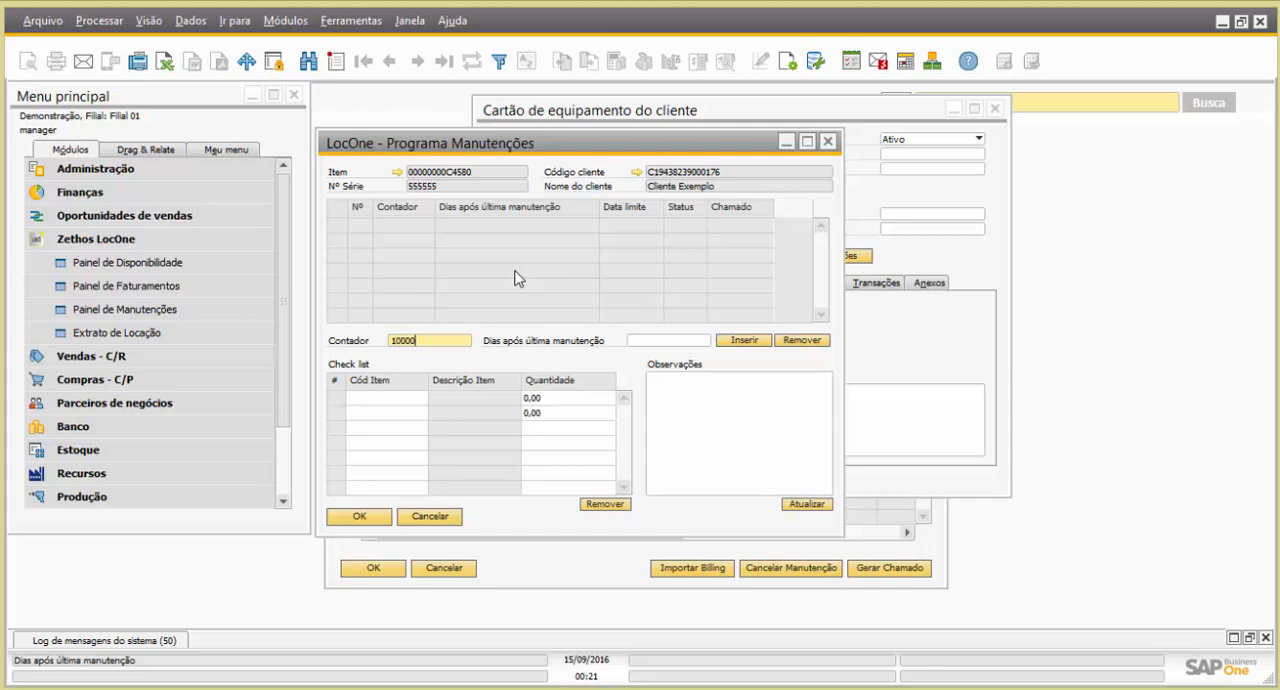
{"action": "key", "text": "Tab"}
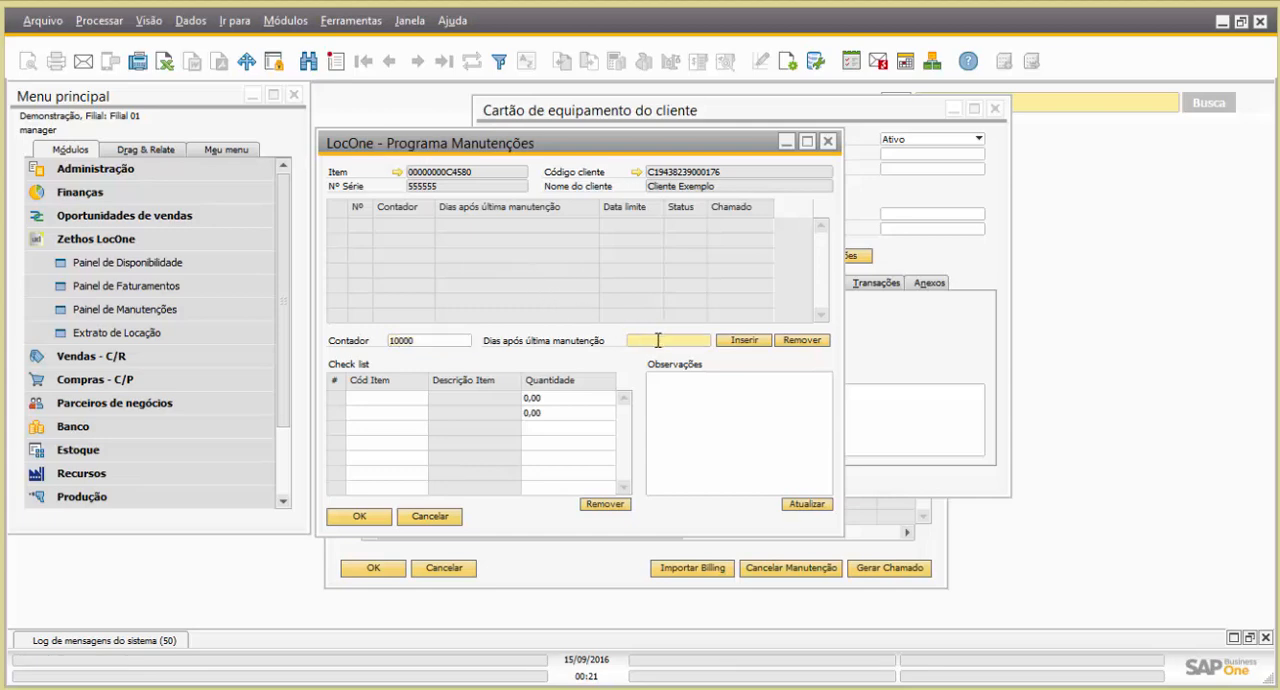
{"action": "left_click", "coordinate": [743, 341]}
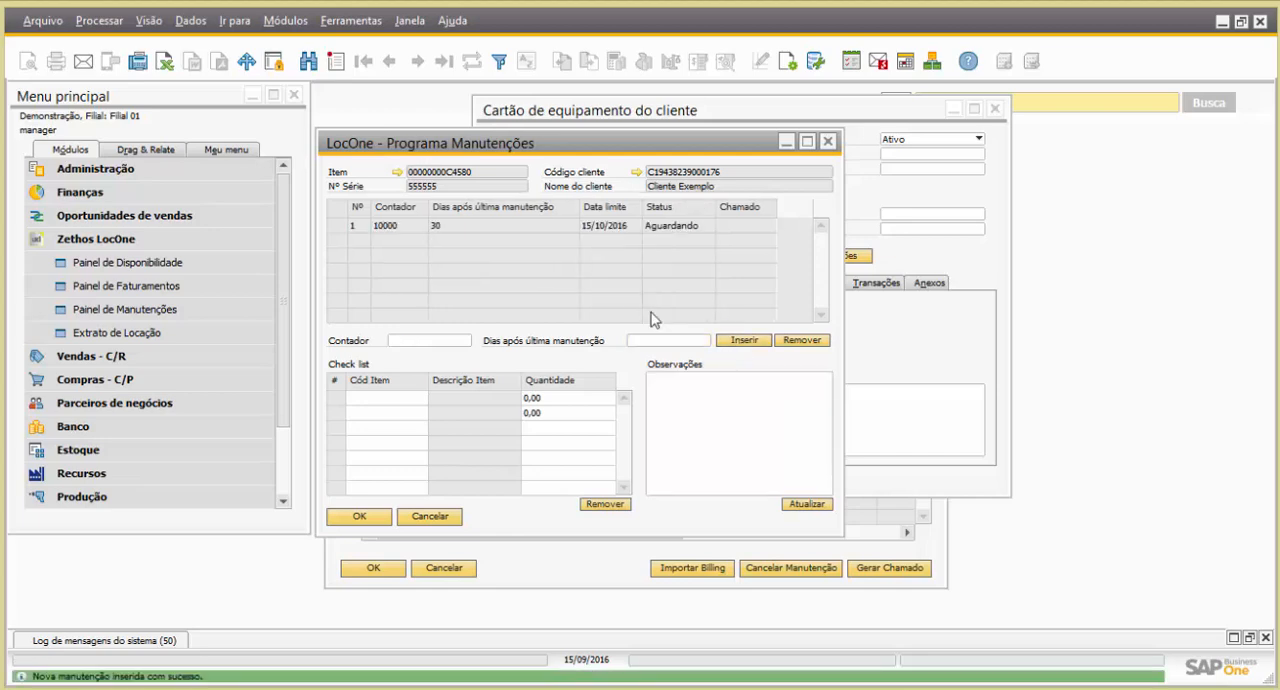
Insert a second maintenance with Contador 20000 and 60 Dias após última manutenção
{"action": "left_click", "coordinate": [337, 226]}
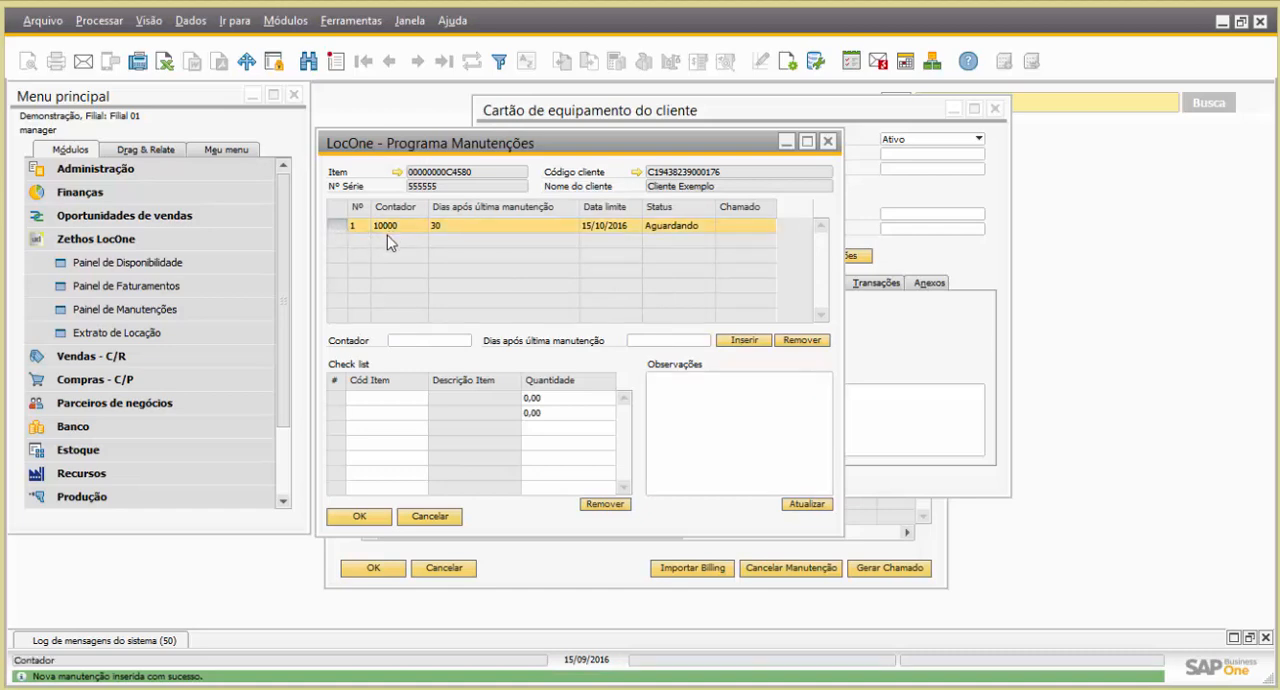
{"action": "left_click", "coordinate": [415, 341]}
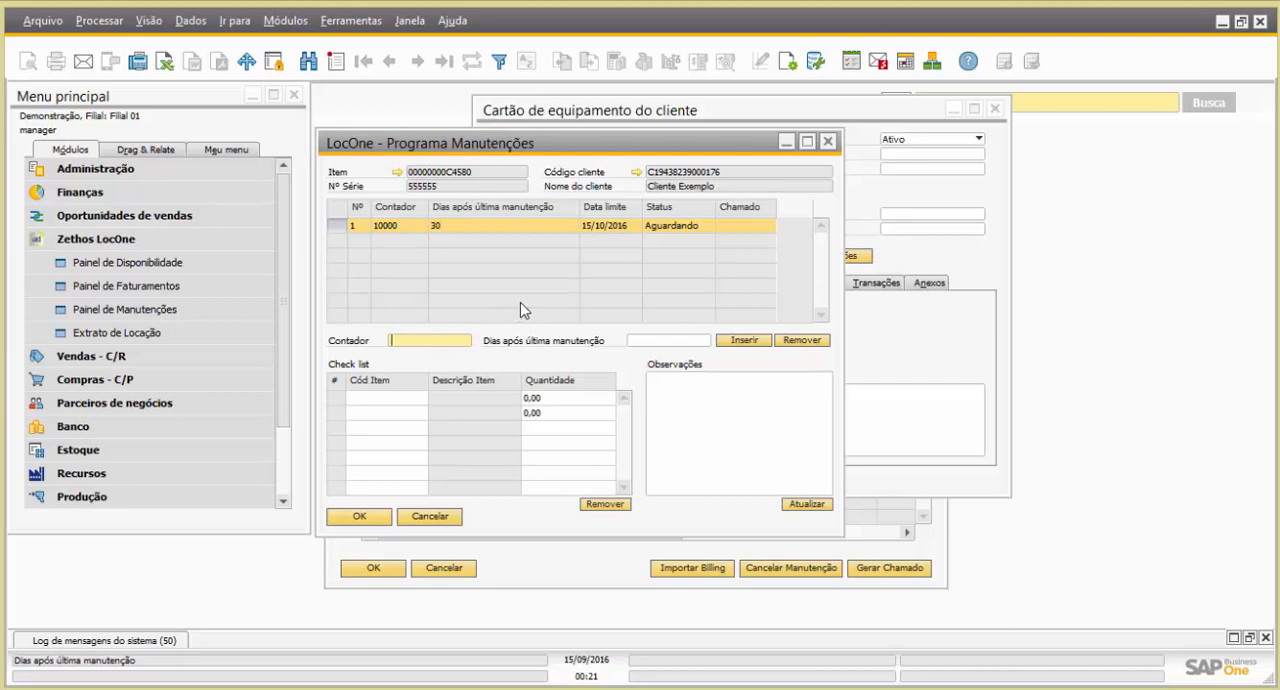
{"action": "type", "text": "20000"}
{"action": "left_click", "coordinate": [700, 345]}
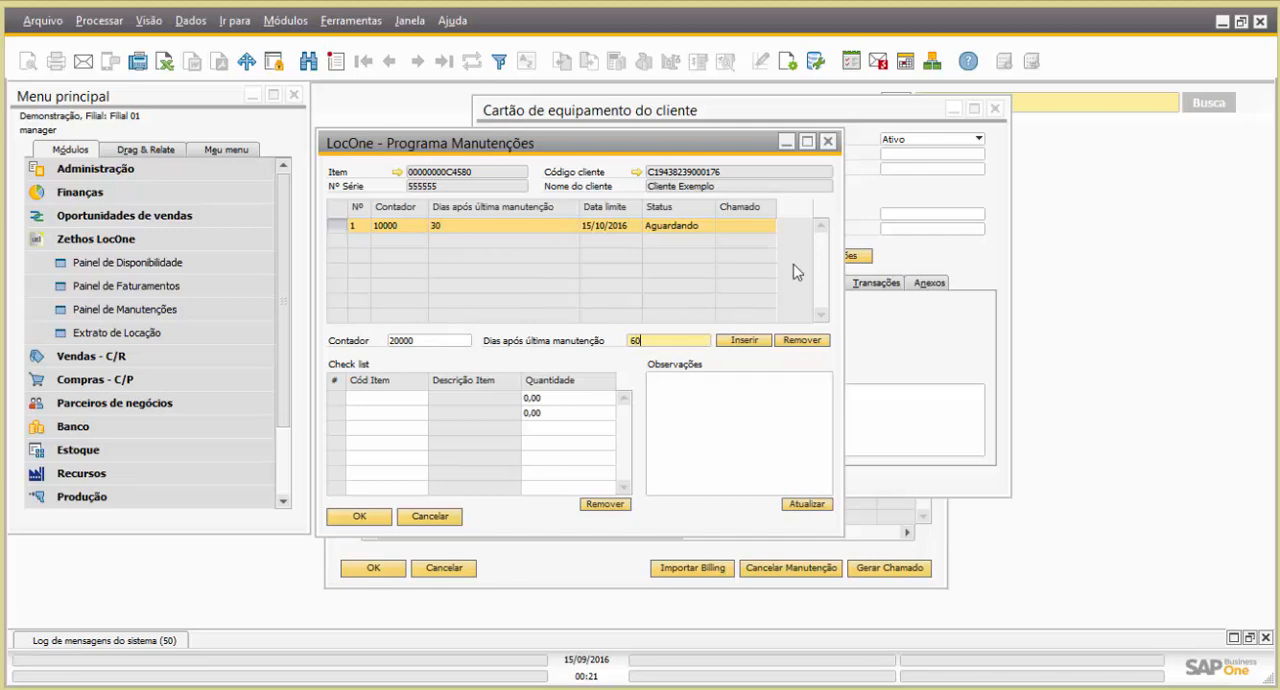
{"action": "left_click", "coordinate": [741, 343]}
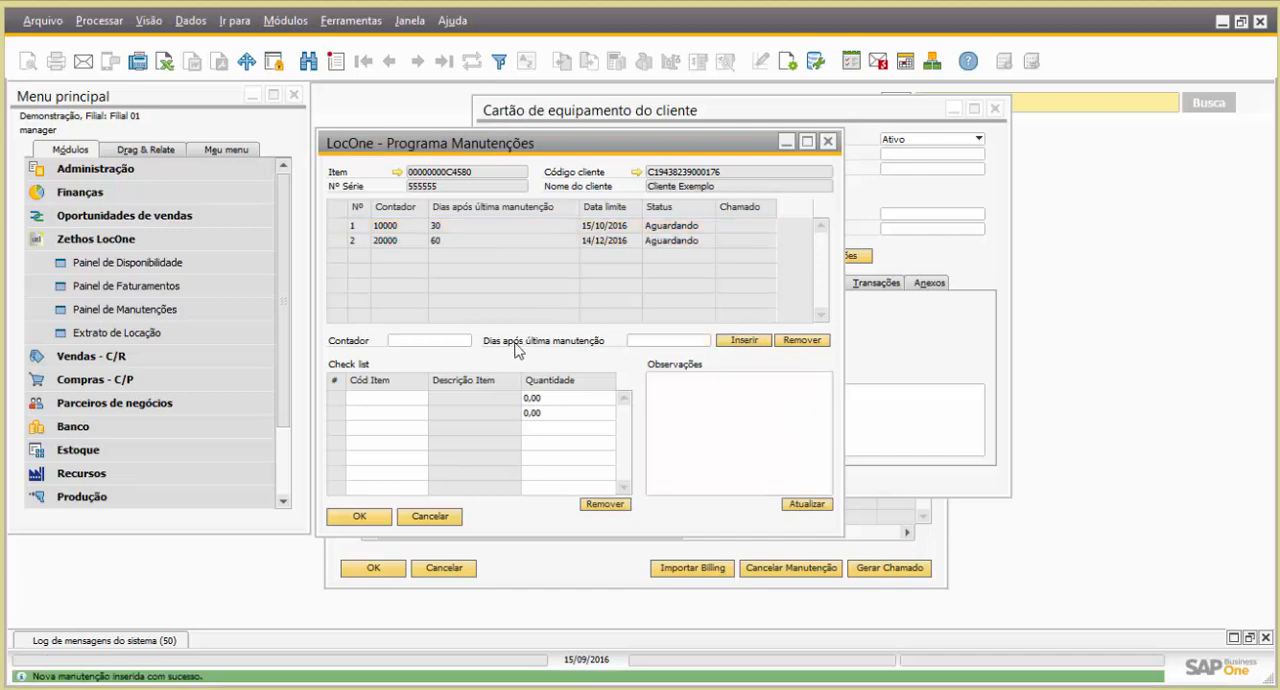
Insert a third maintenance with Contador 30000 and 60 Dias após última manutenção
{"action": "left_click", "coordinate": [446, 341]}
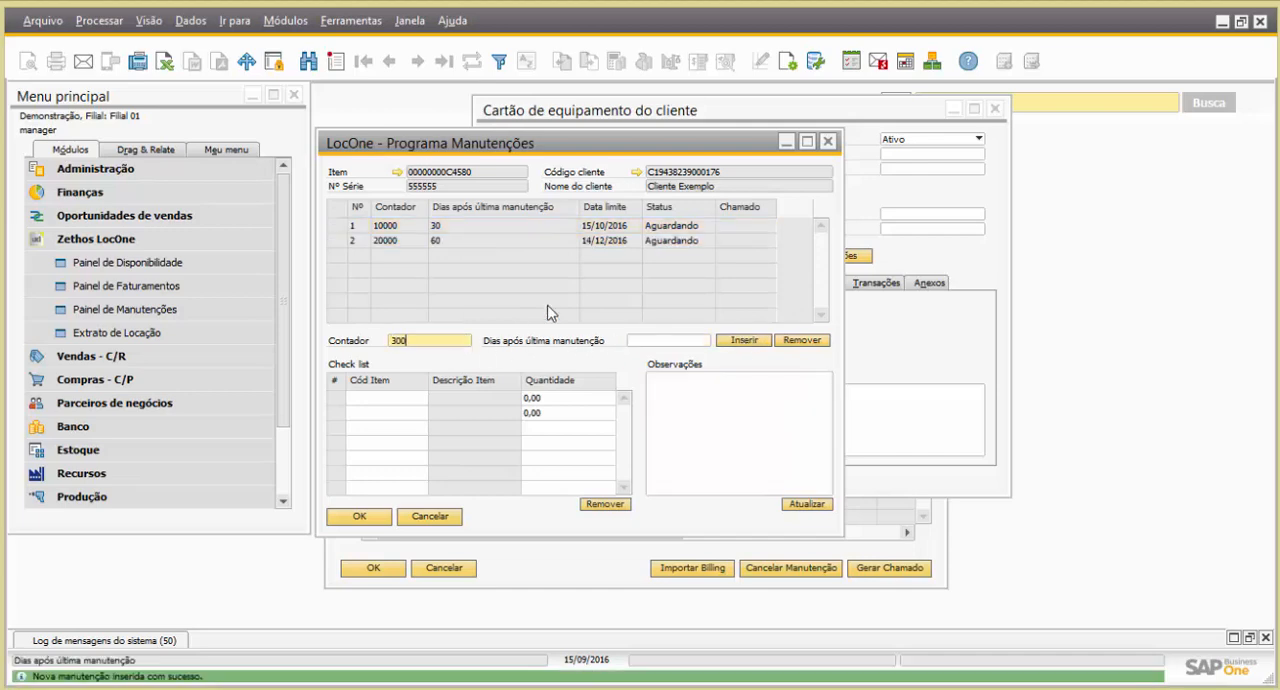
{"action": "key", "text": "Tab"}
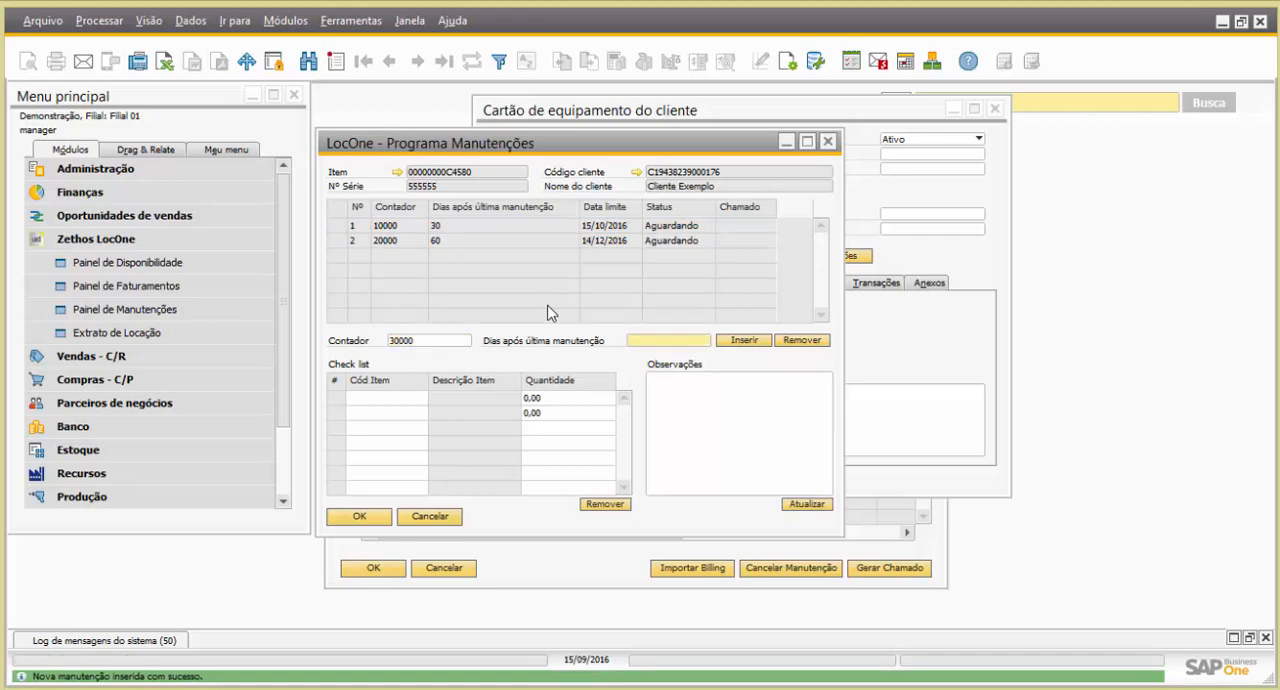
{"action": "left_click", "coordinate": [737, 345]}
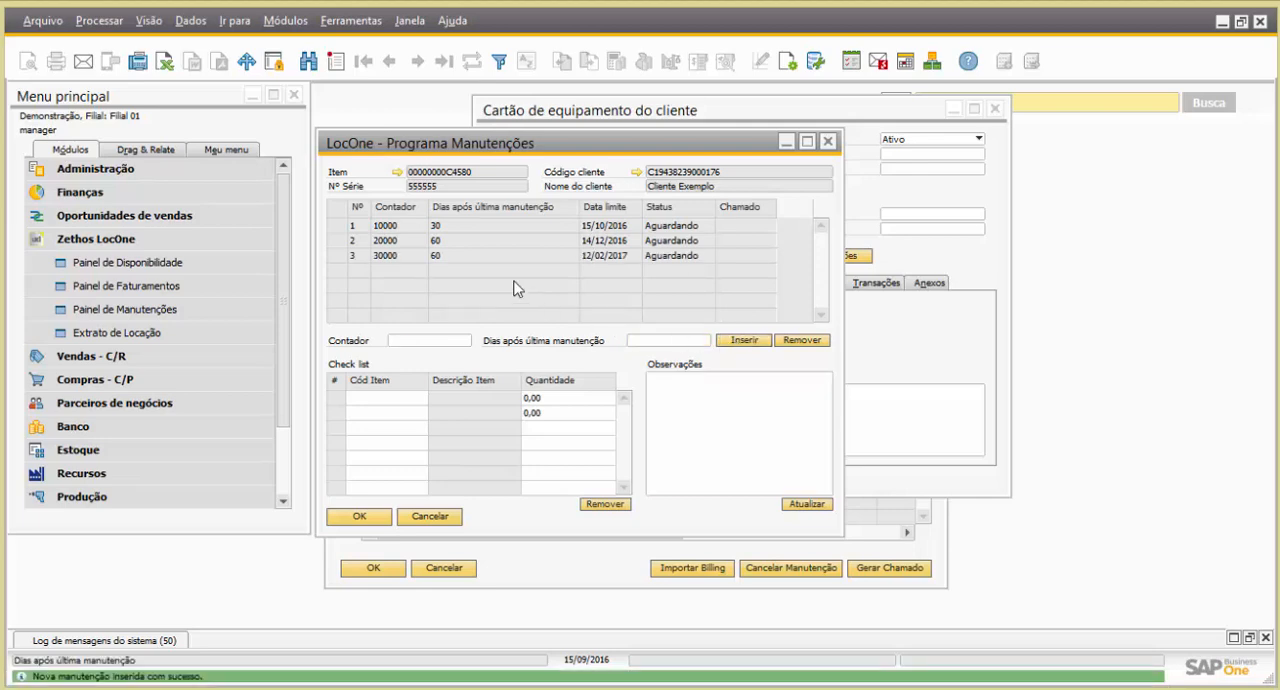
Save the Observações "Primeira manutenção checar itens 1, 2 e 3" for maintenance 1 and check them against maintenance 2
{"action": "left_click", "coordinate": [342, 227]}
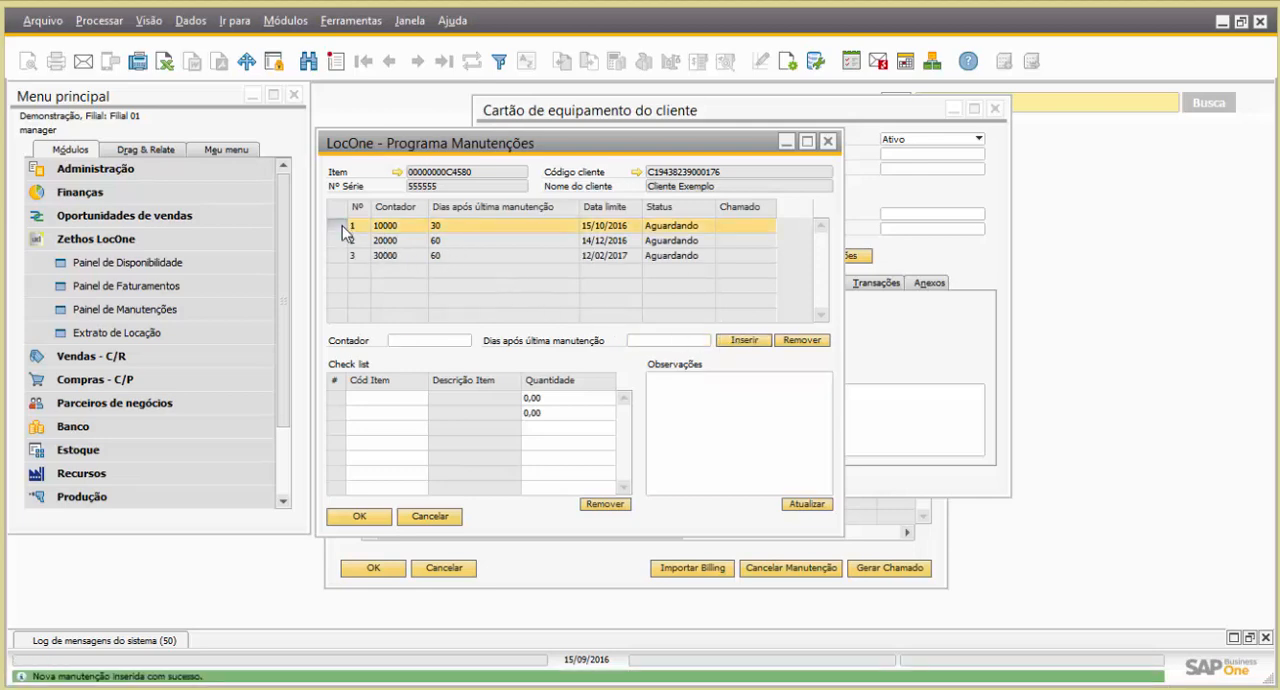
{"action": "left_click", "coordinate": [709, 414]}
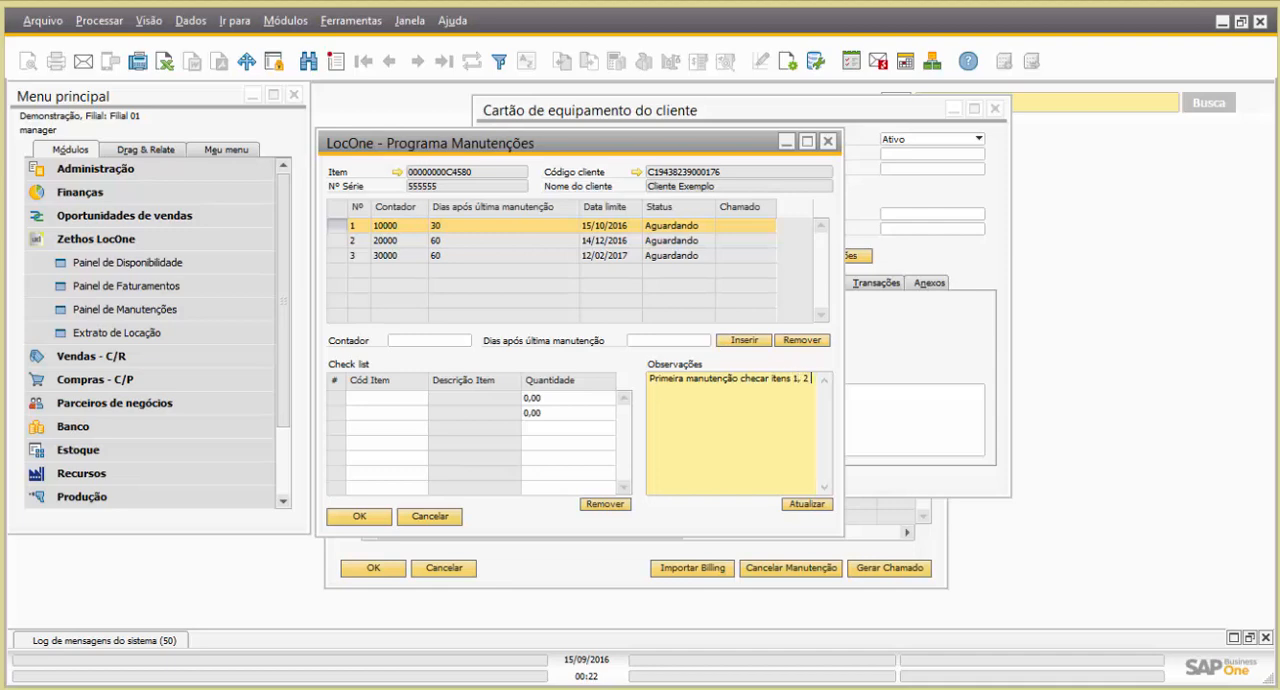
{"action": "left_click", "coordinate": [796, 505]}
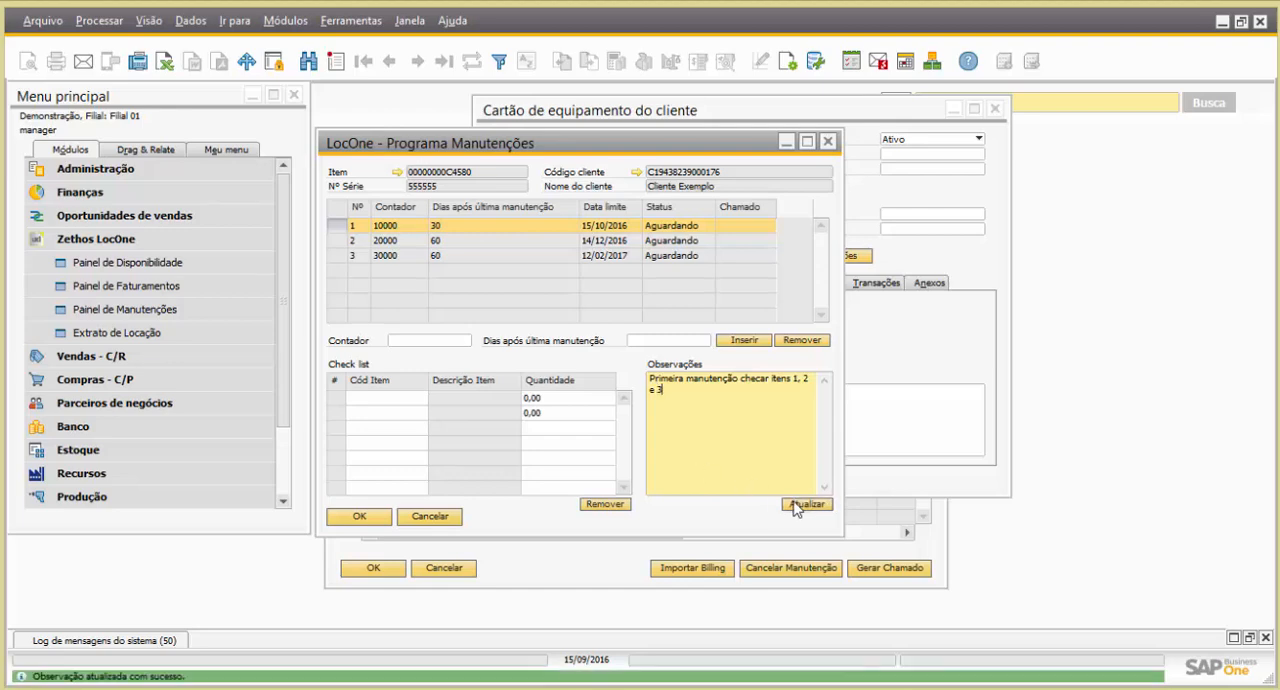
{"action": "left_click", "coordinate": [337, 239]}
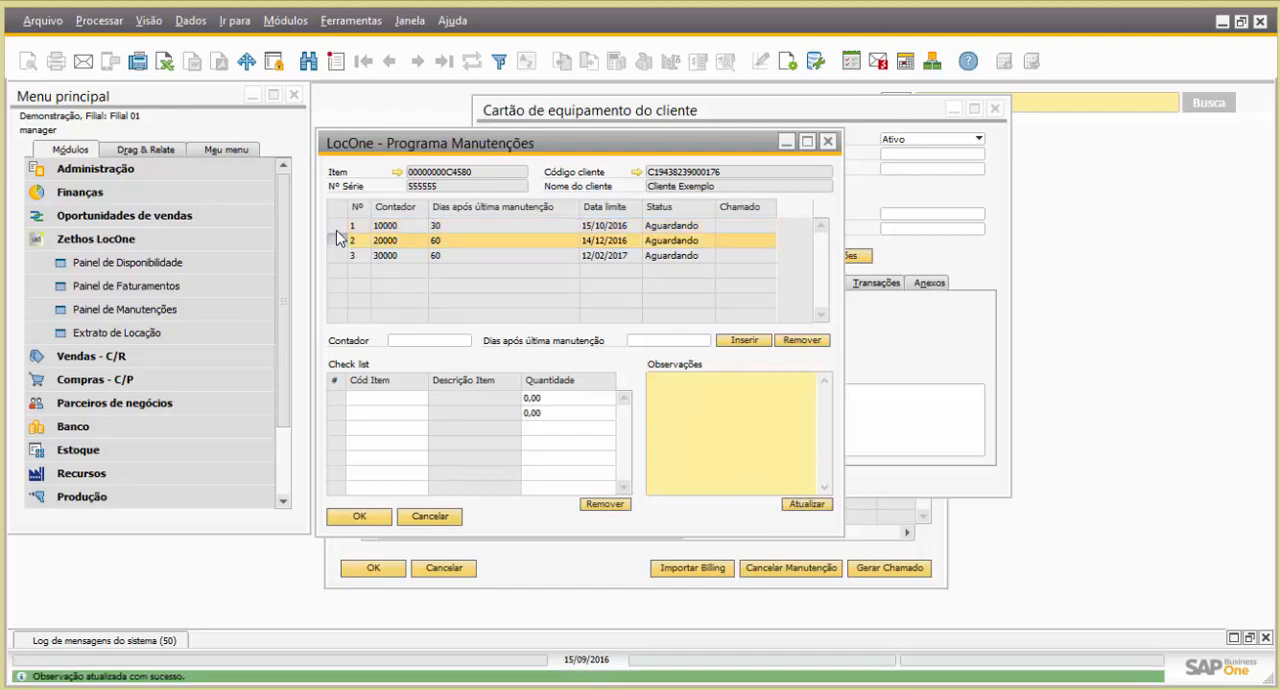
{"action": "left_click", "coordinate": [338, 227]}
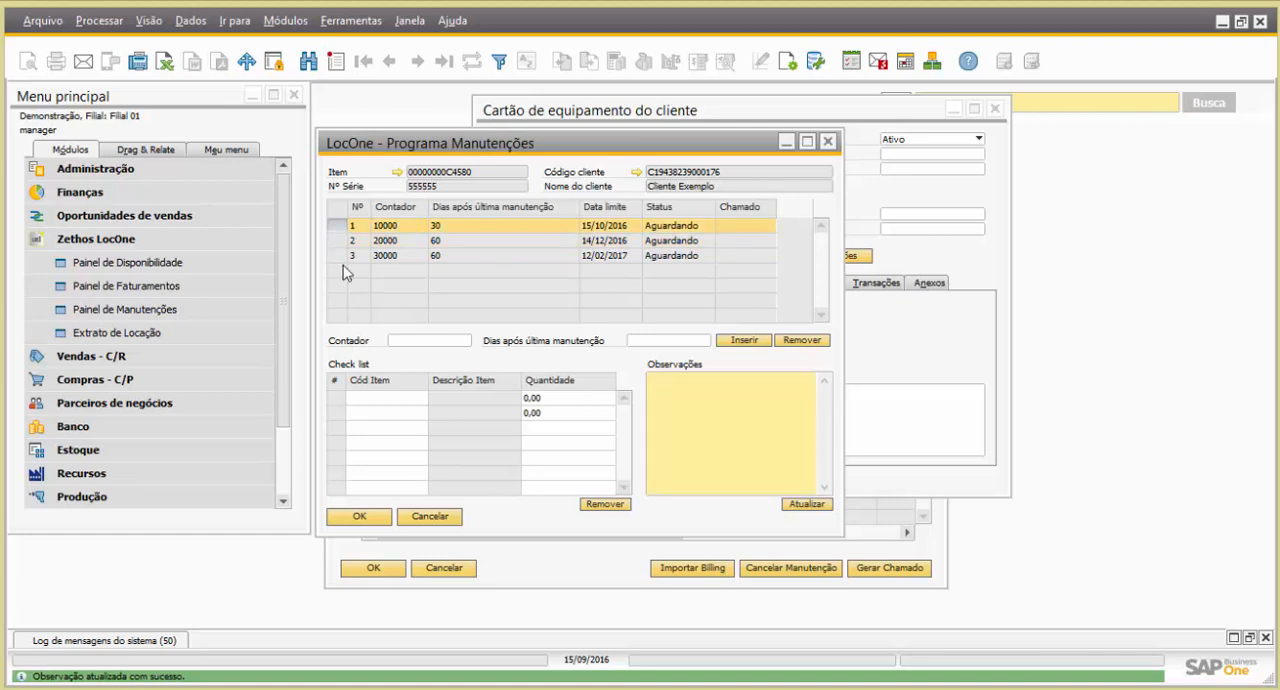
Add PLACA REGULADORA KYOCERA and TECLADO LOGITECH MULTIMIDIA SEM FIO TOUCHK400 to the check list of maintenance 1
{"action": "left_click", "coordinate": [400, 398]}
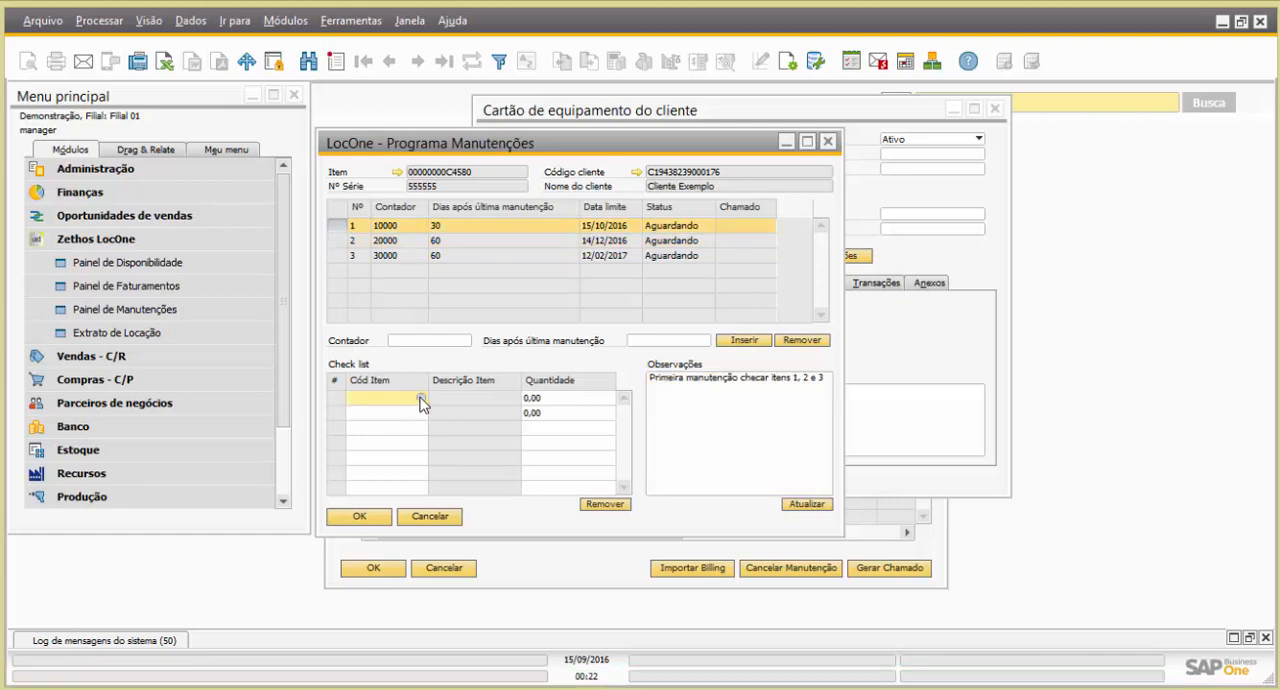
{"action": "left_click", "coordinate": [421, 398]}
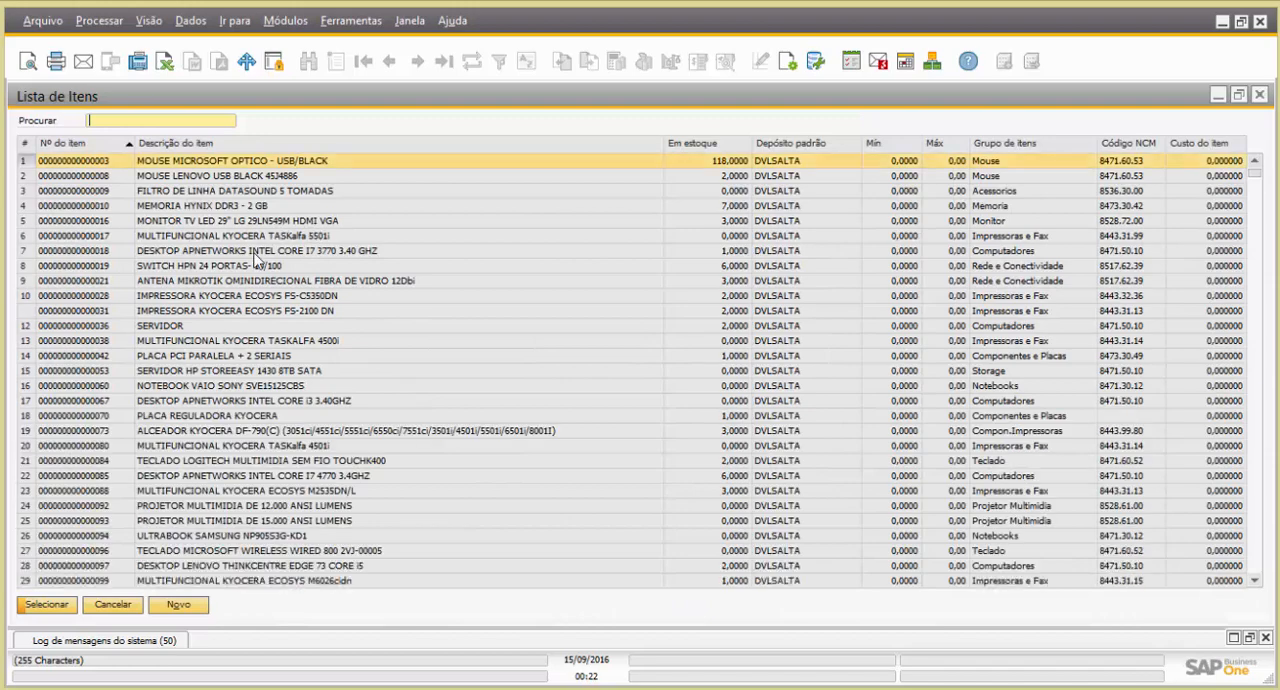
{"action": "double_click", "coordinate": [186, 418]}
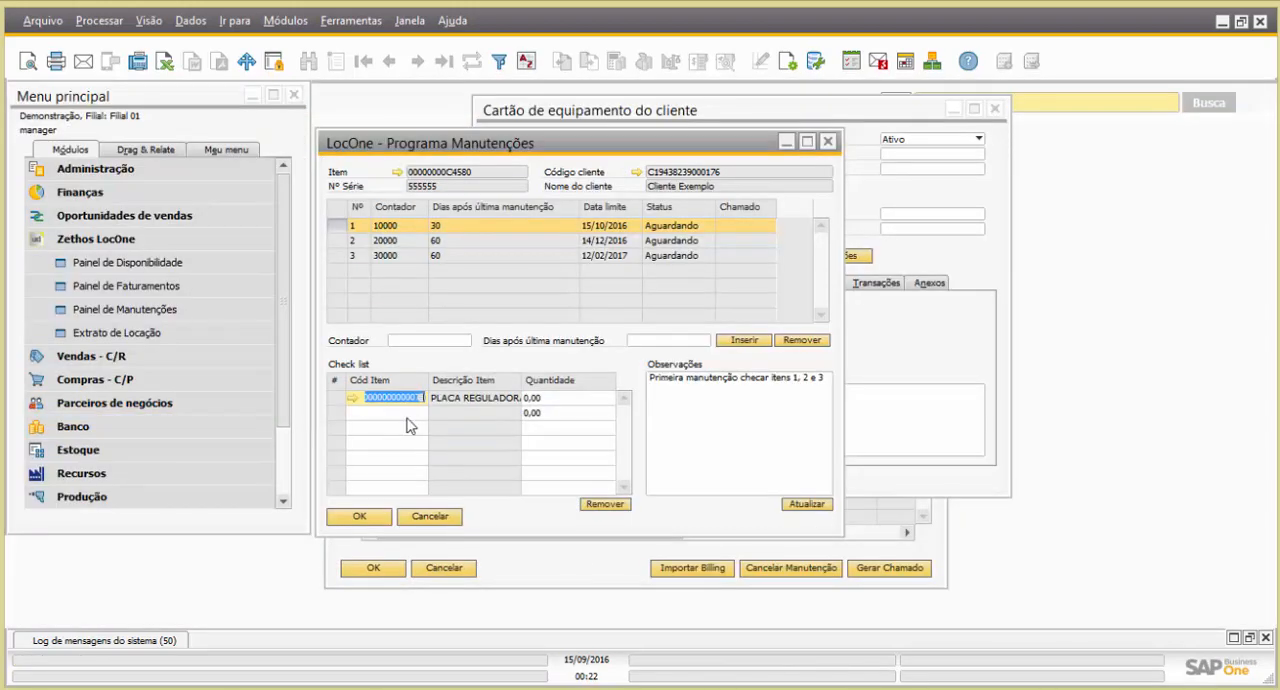
{"action": "left_click", "coordinate": [411, 413]}
{"action": "left_click", "coordinate": [420, 412]}
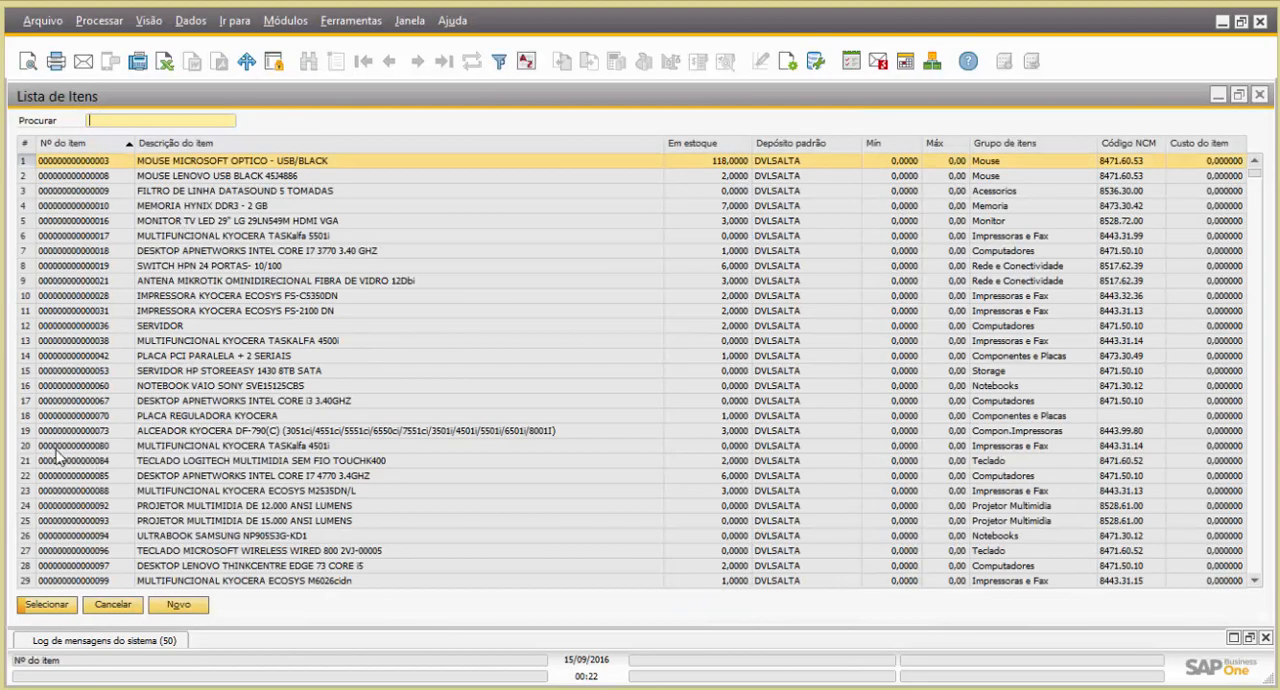
{"action": "double_click", "coordinate": [27, 461]}
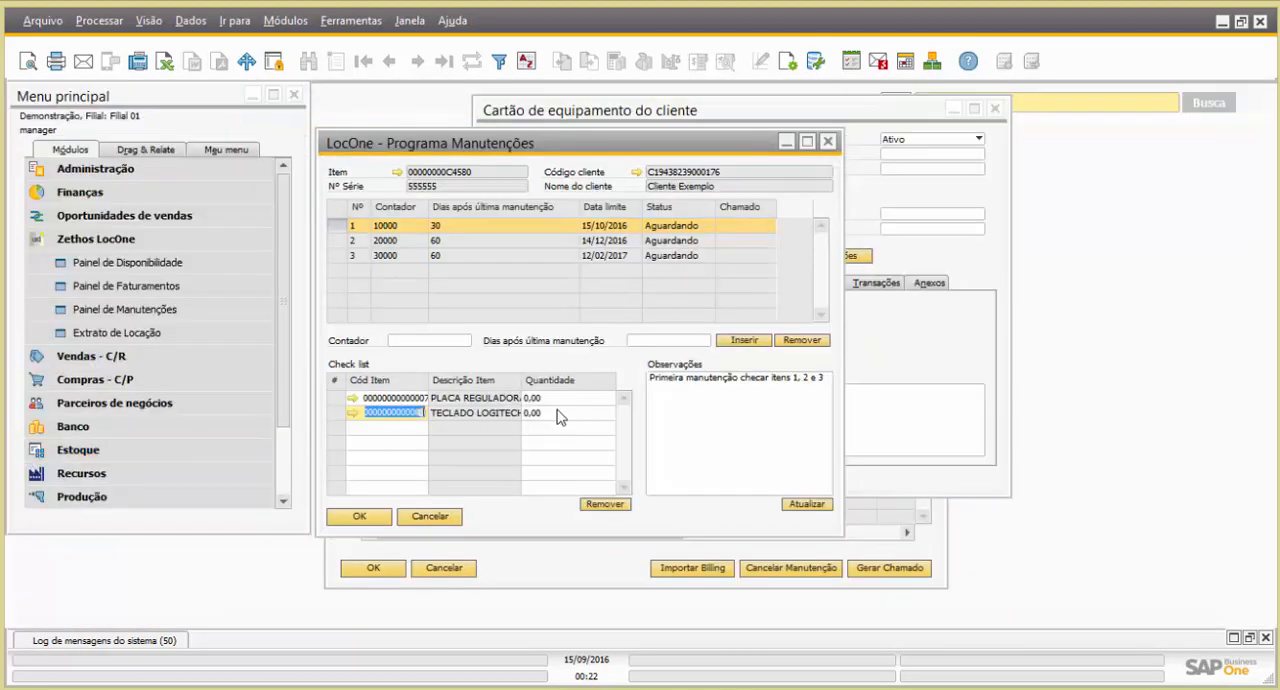
Set Quantidade to 1 for both check list items of maintenance 1
{"action": "left_click", "coordinate": [555, 399]}
{"action": "type", "text": "1"}
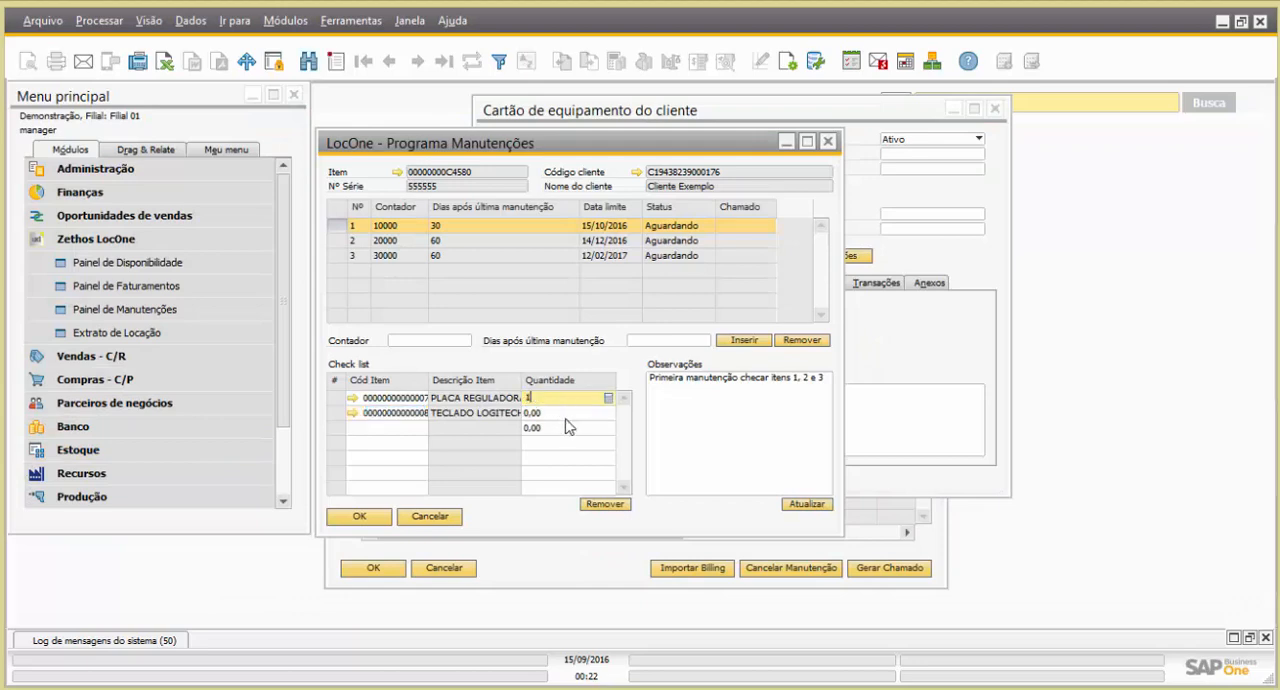
{"action": "left_click", "coordinate": [564, 412]}
{"action": "type", "text": "1"}
{"action": "left_click", "coordinate": [566, 401]}
Add PLACA DE CAPTURA TV ENCORE PCI ENLTV FM3 to the check list of maintenance 2 with Quantidade 1
{"action": "left_click", "coordinate": [340, 241]}
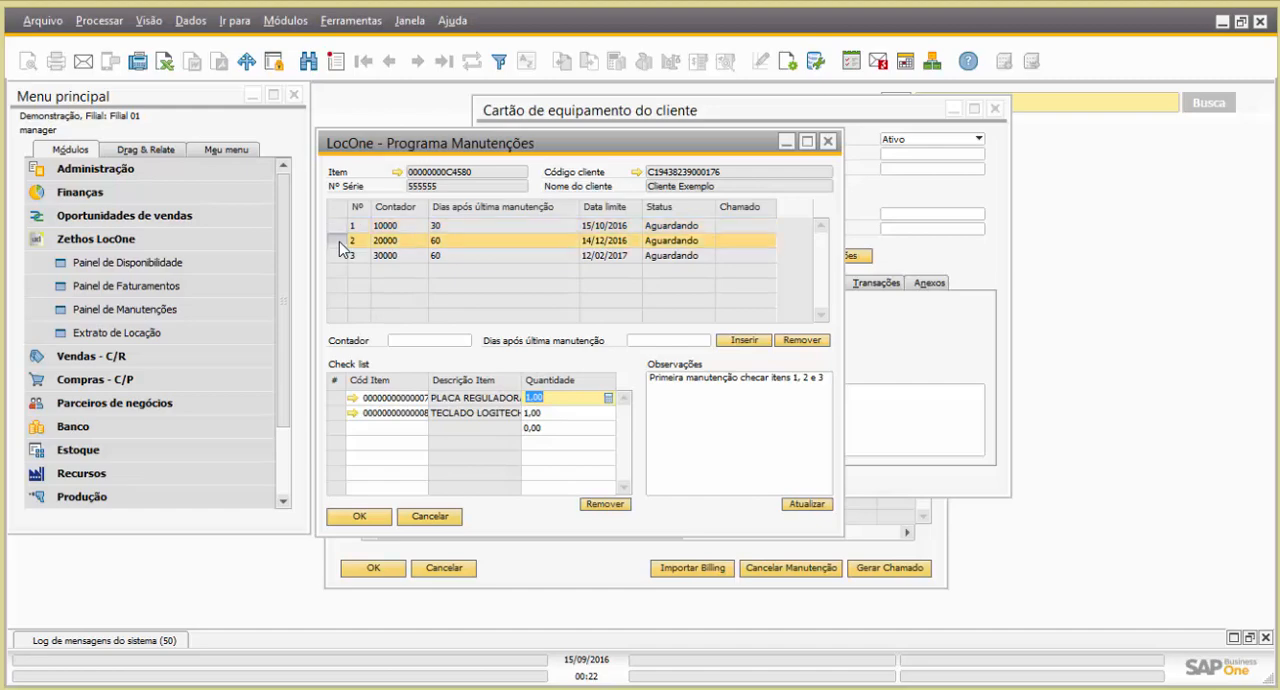
{"action": "left_click", "coordinate": [402, 398]}
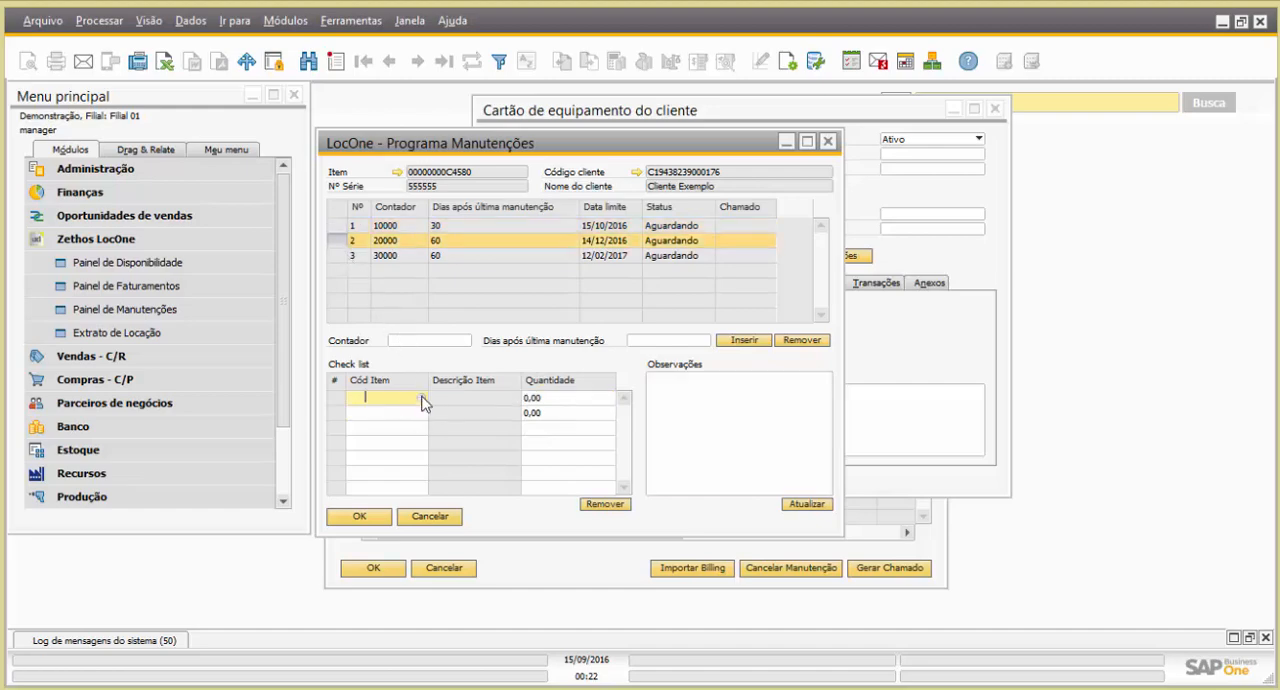
{"action": "left_click", "coordinate": [423, 399]}
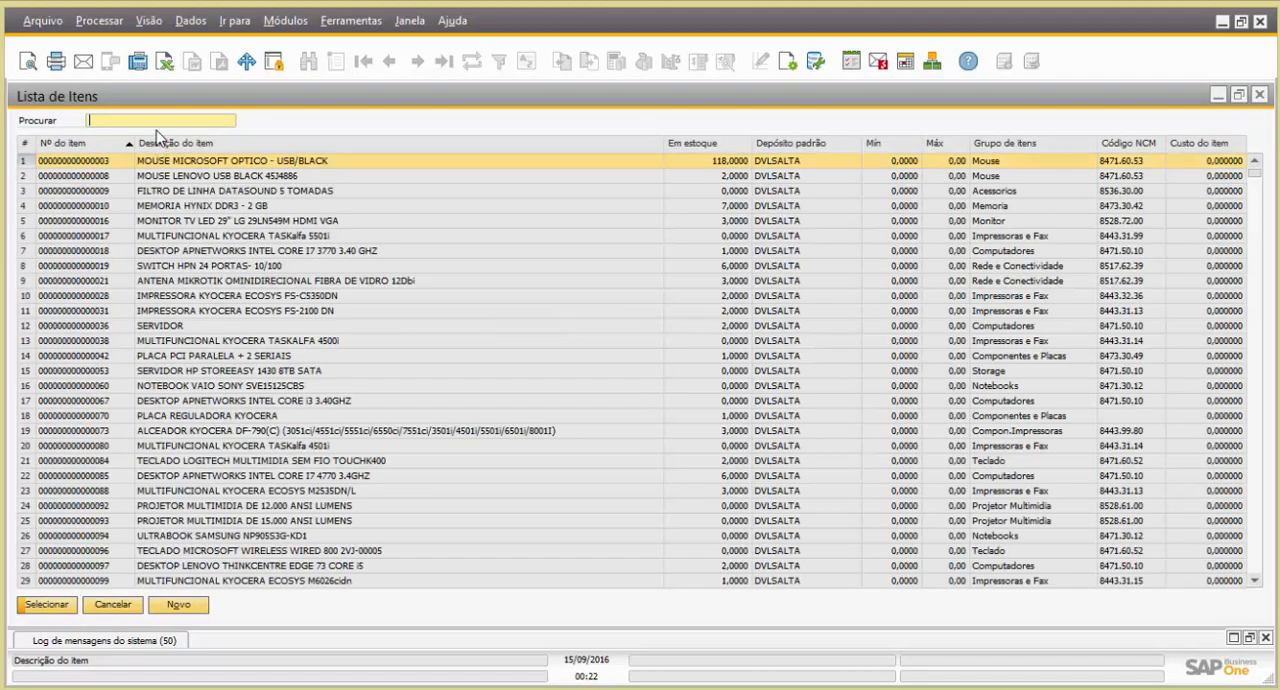
{"action": "double_click", "coordinate": [164, 143]}
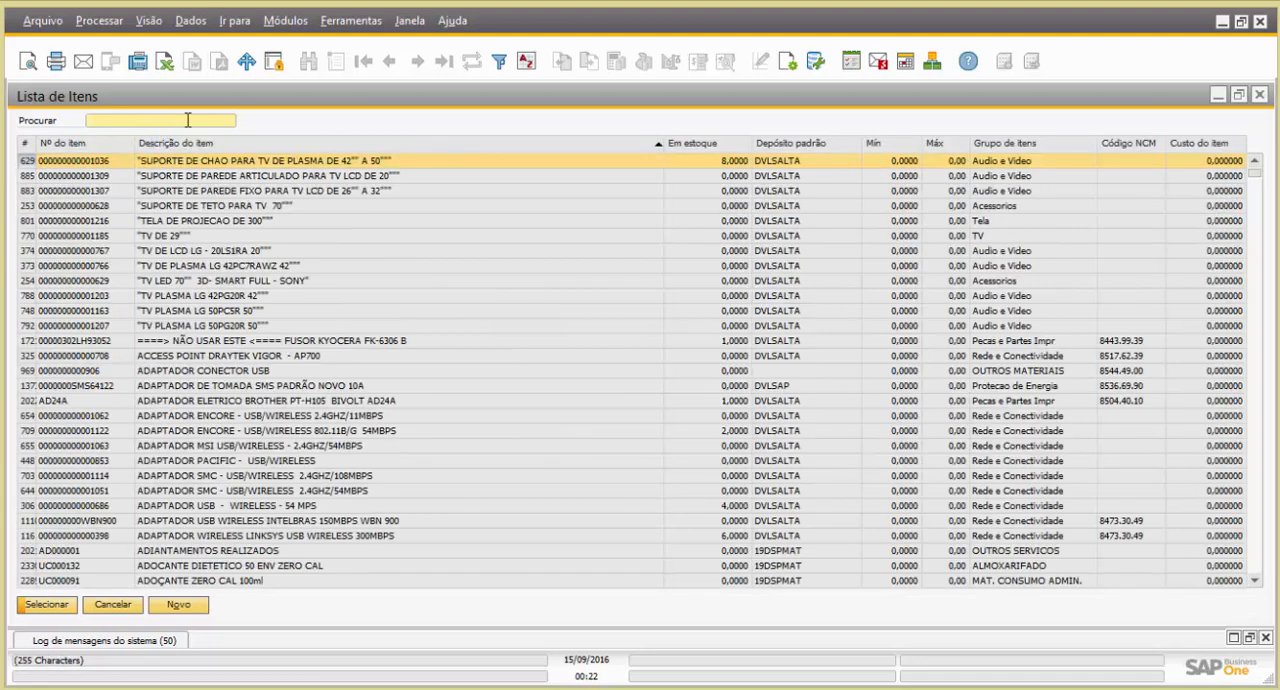
{"action": "type", "text": "placa"}
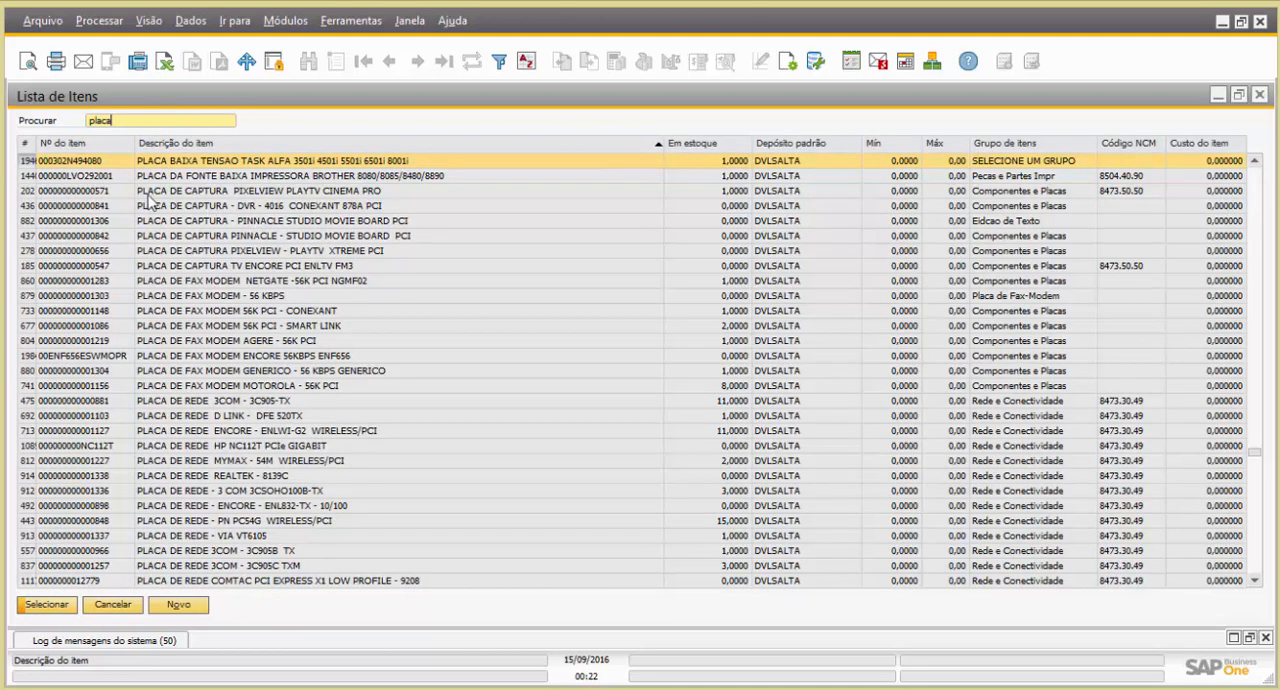
{"action": "left_click", "coordinate": [27, 266]}
{"action": "double_click", "coordinate": [27, 266]}
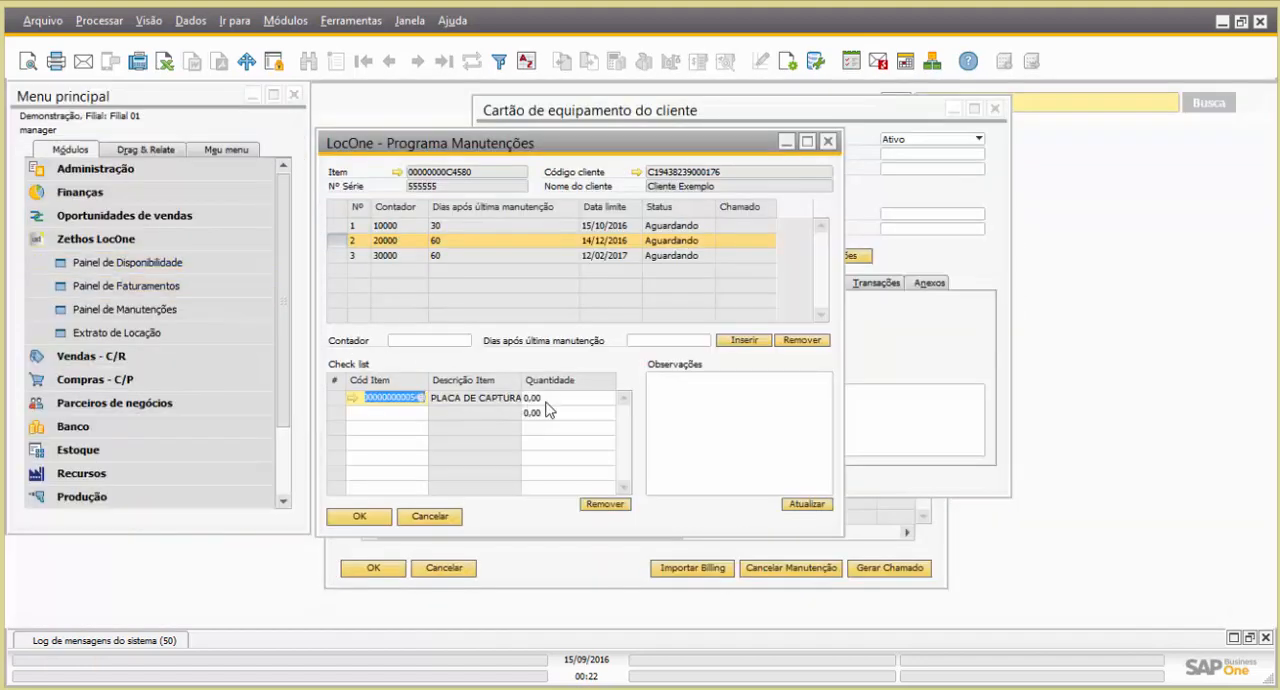
{"action": "left_click", "coordinate": [549, 397]}
{"action": "type", "text": "1"}
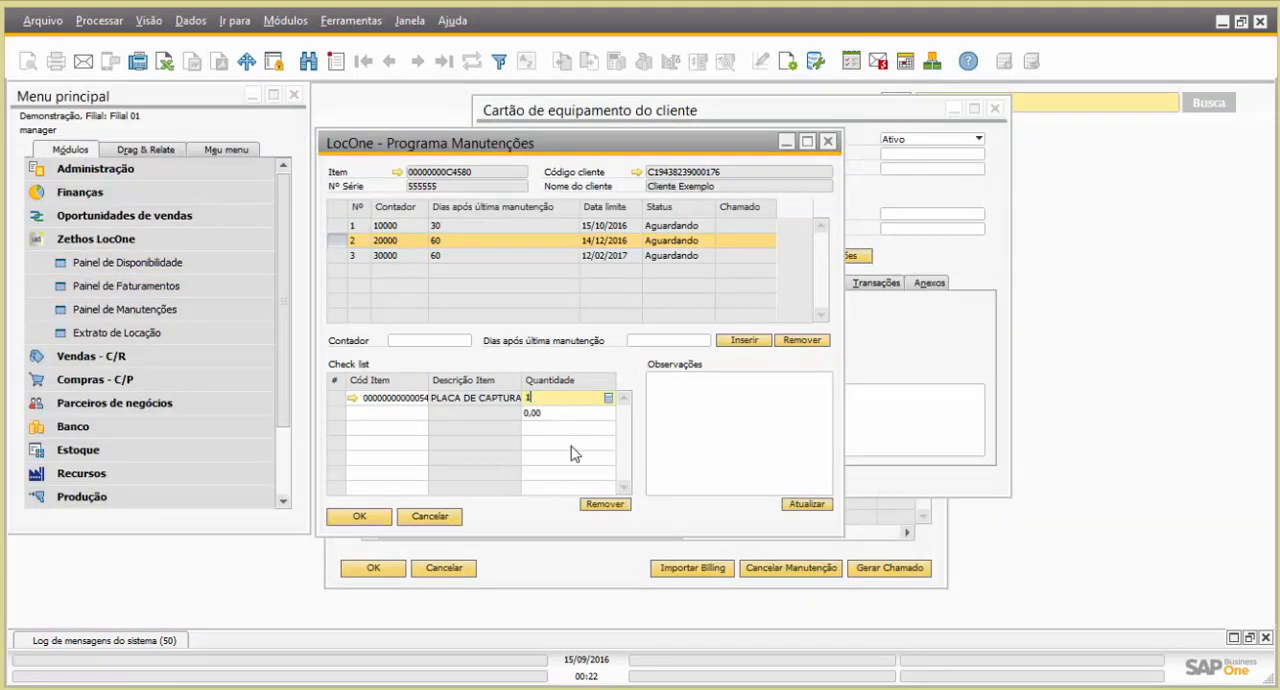
{"action": "left_click", "coordinate": [382, 413]}
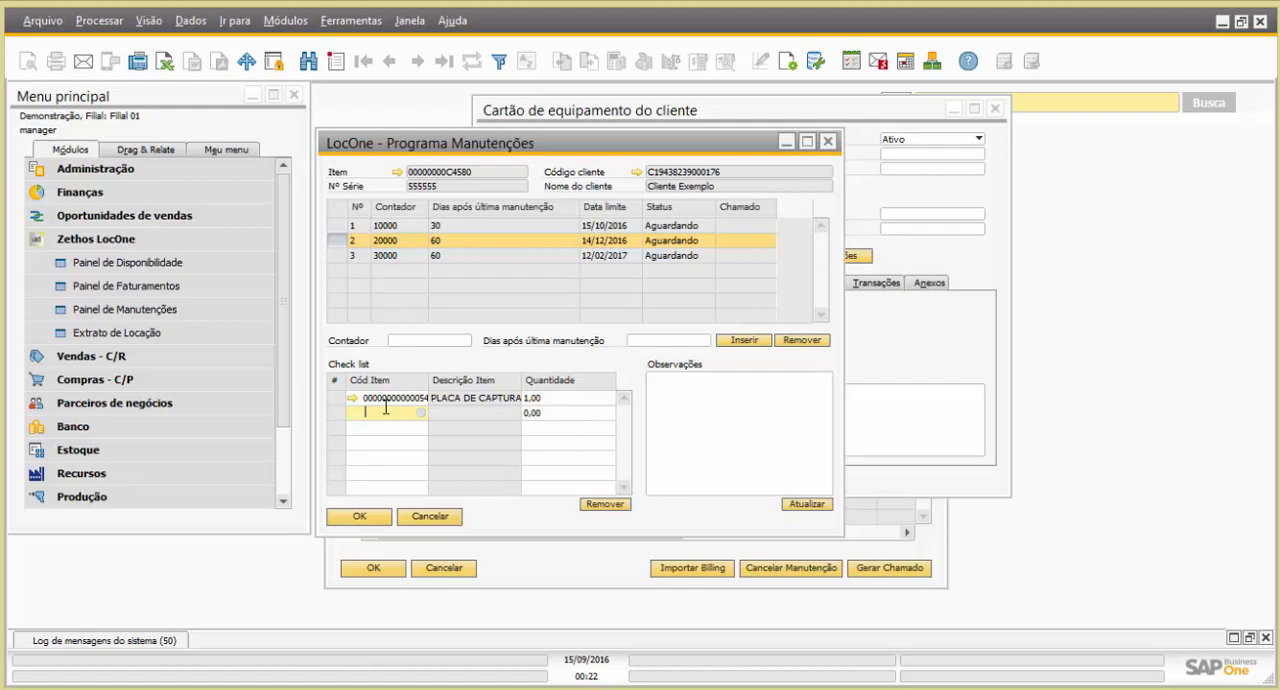
Add ANTENA MIKROTIK OMINIDIRECIONAL FIBRA DE VIDRO 12Dbi to maintenance 3's check list with Quantidade 1 and confirm the maintenance program
{"action": "left_click", "coordinate": [343, 258]}
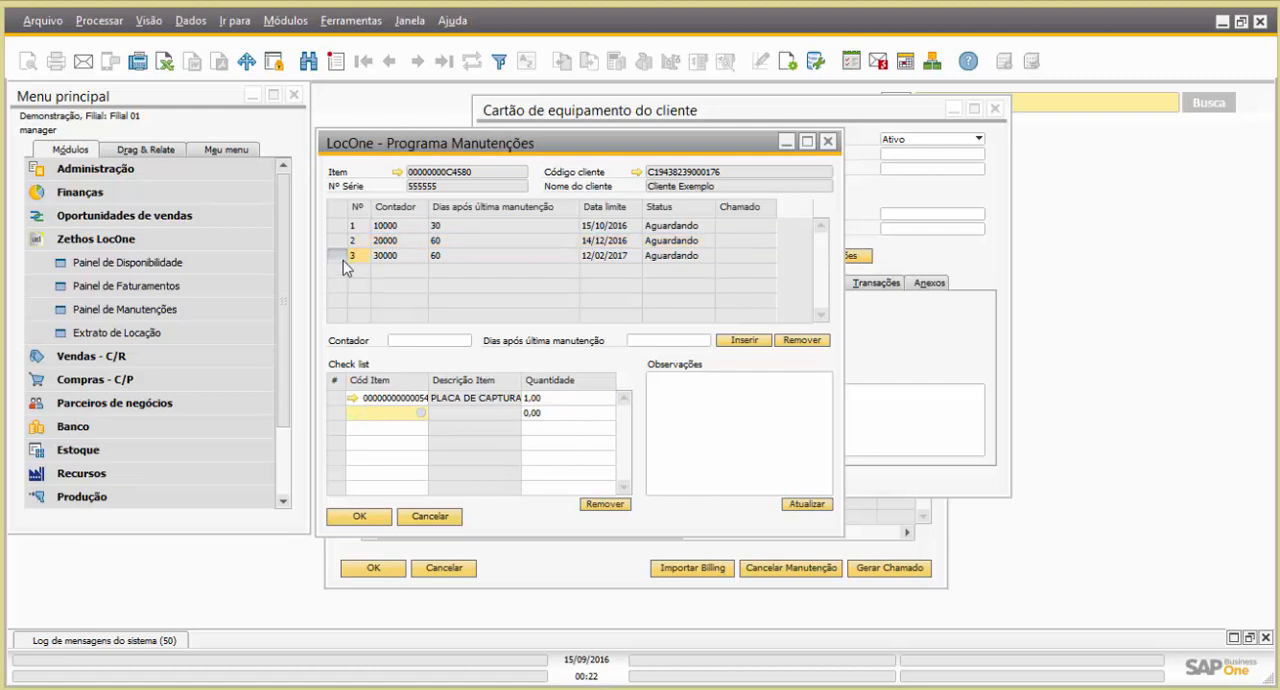
{"action": "left_click", "coordinate": [421, 398]}
{"action": "left_click", "coordinate": [421, 398]}
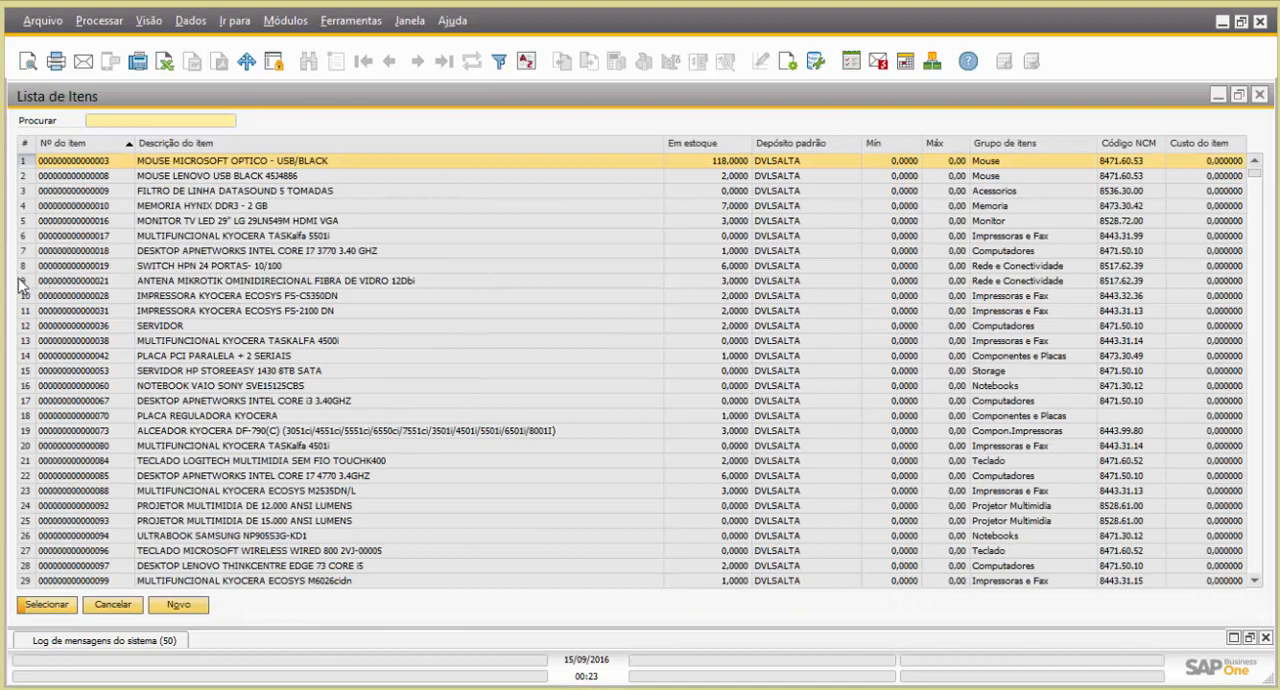
{"action": "double_click", "coordinate": [22, 281]}
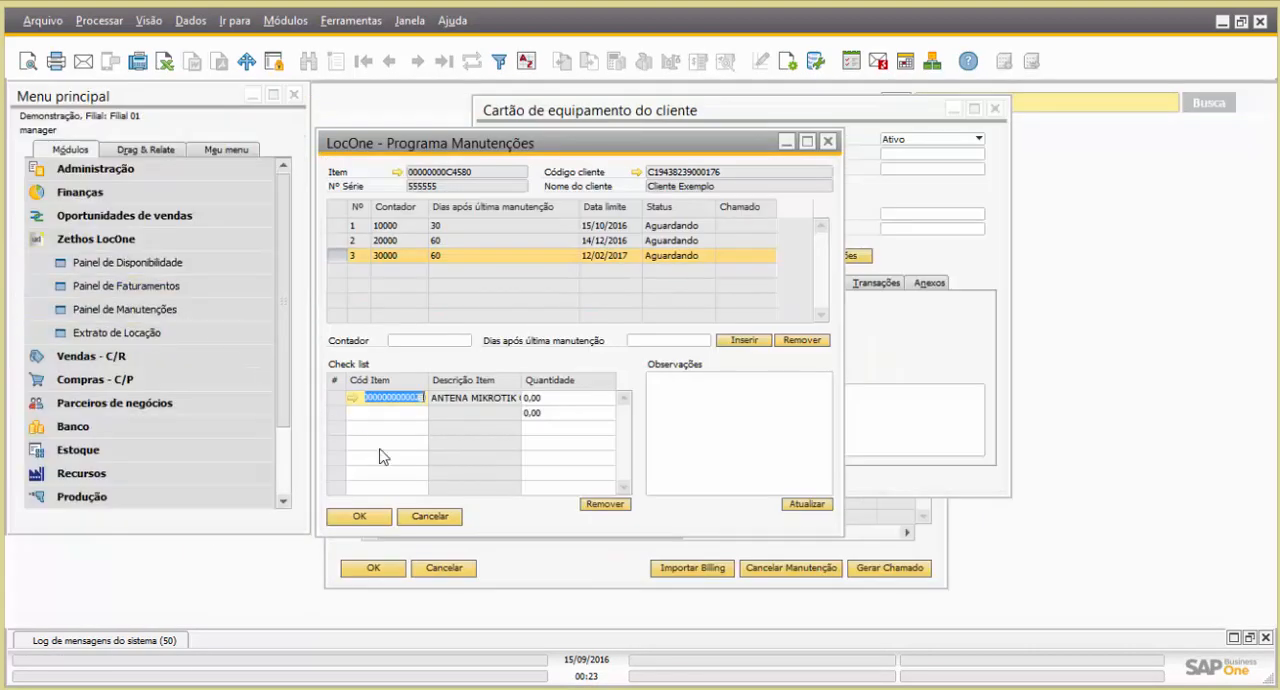
{"action": "left_click", "coordinate": [539, 398]}
{"action": "type", "text": "1"}
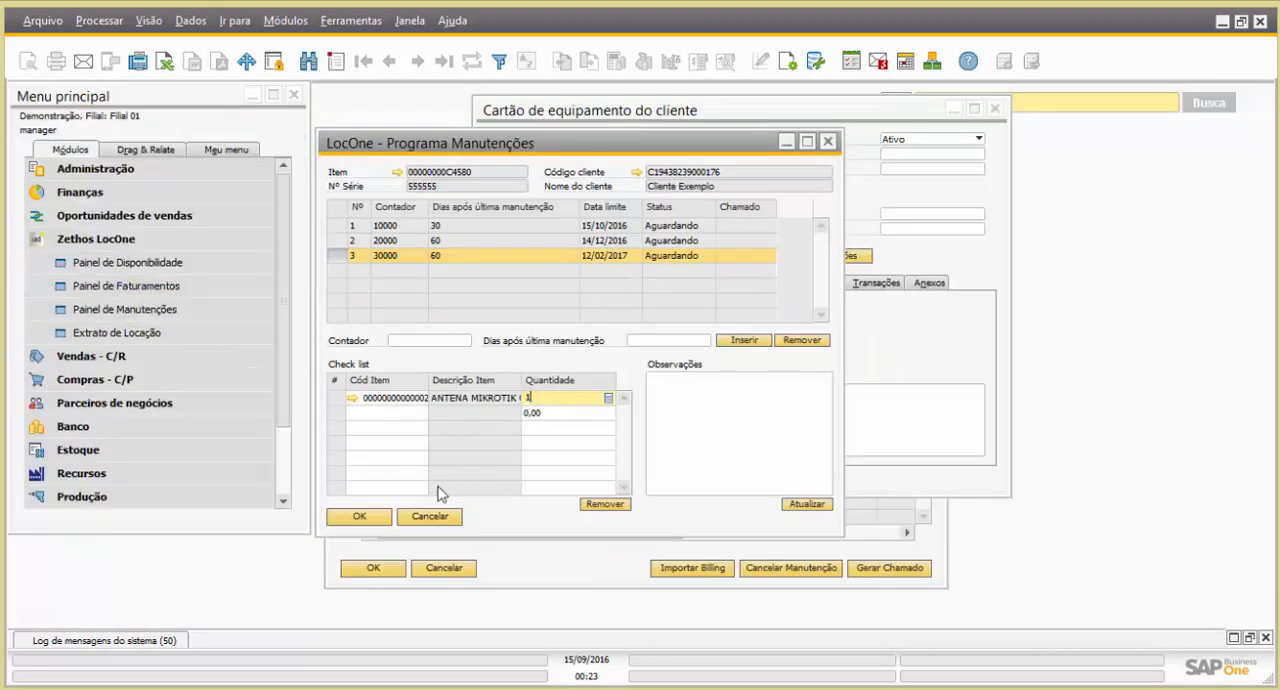
{"action": "left_click", "coordinate": [546, 414]}
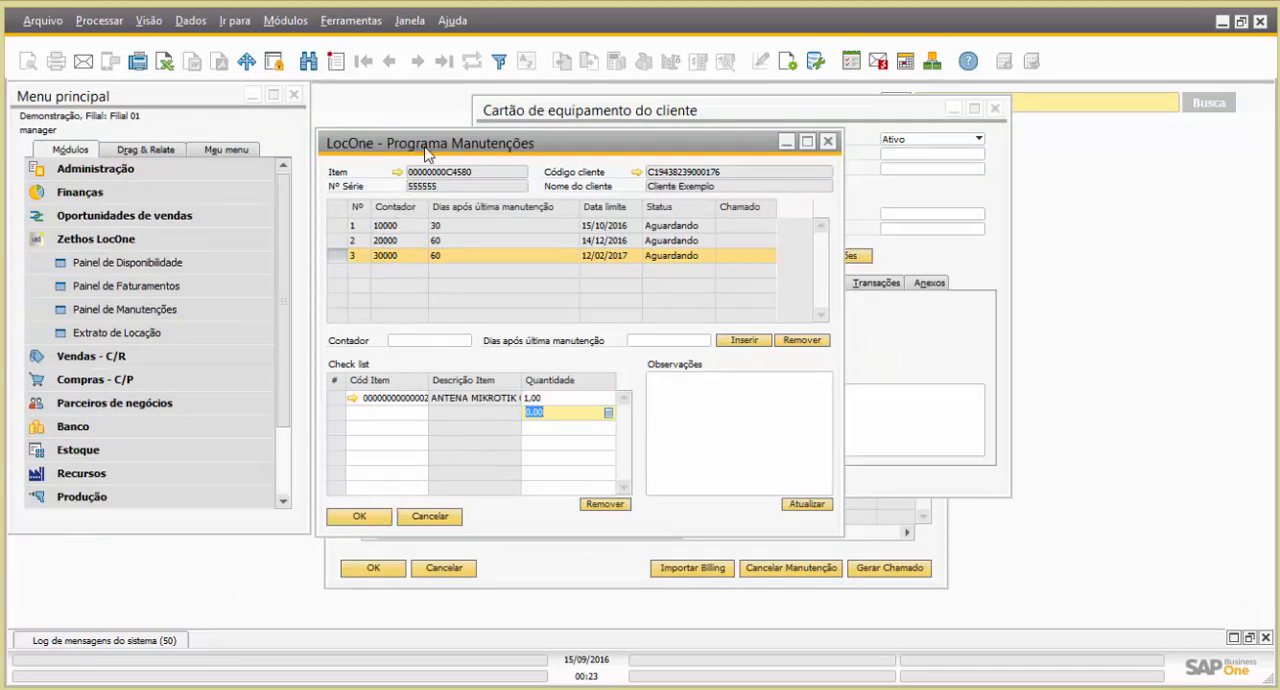
{"action": "left_click", "coordinate": [364, 518]}
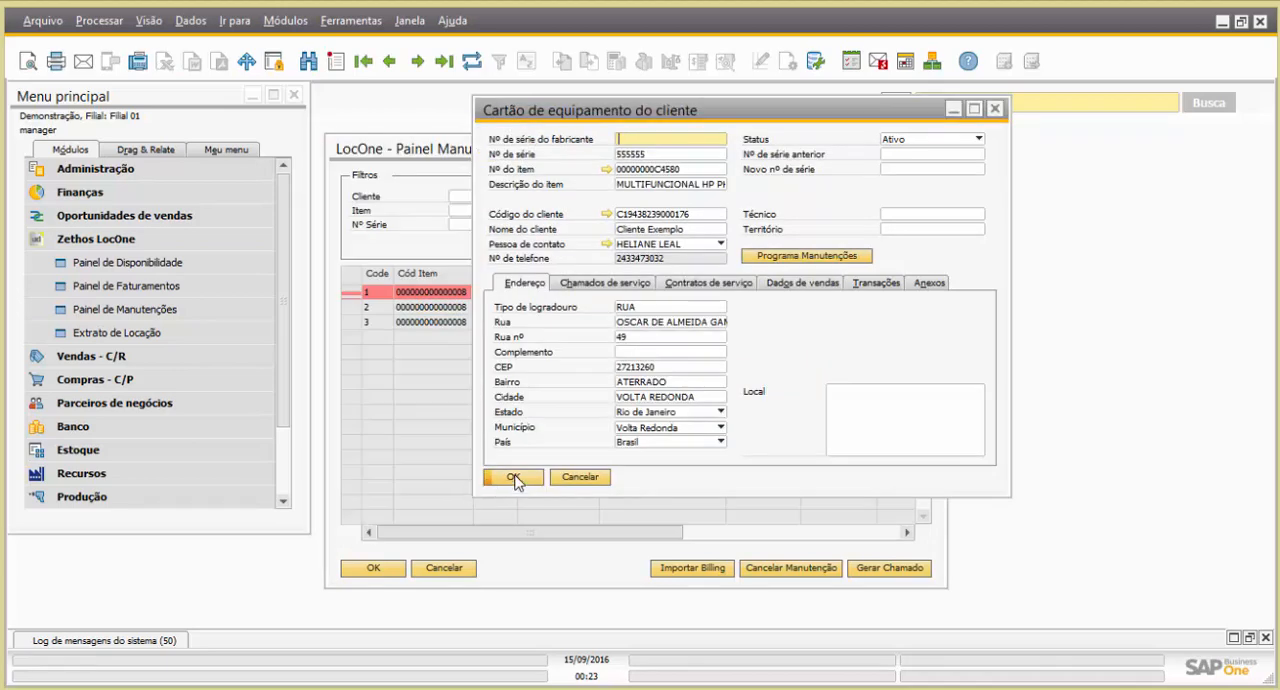
Reload the Painel Manutenções beside the equipment card and select the maintenance with Contador Limite 10000
{"action": "left_click_drag", "start_coordinate": [662, 113], "coordinate": [834, 110]}
{"action": "left_click", "coordinate": [628, 156]}
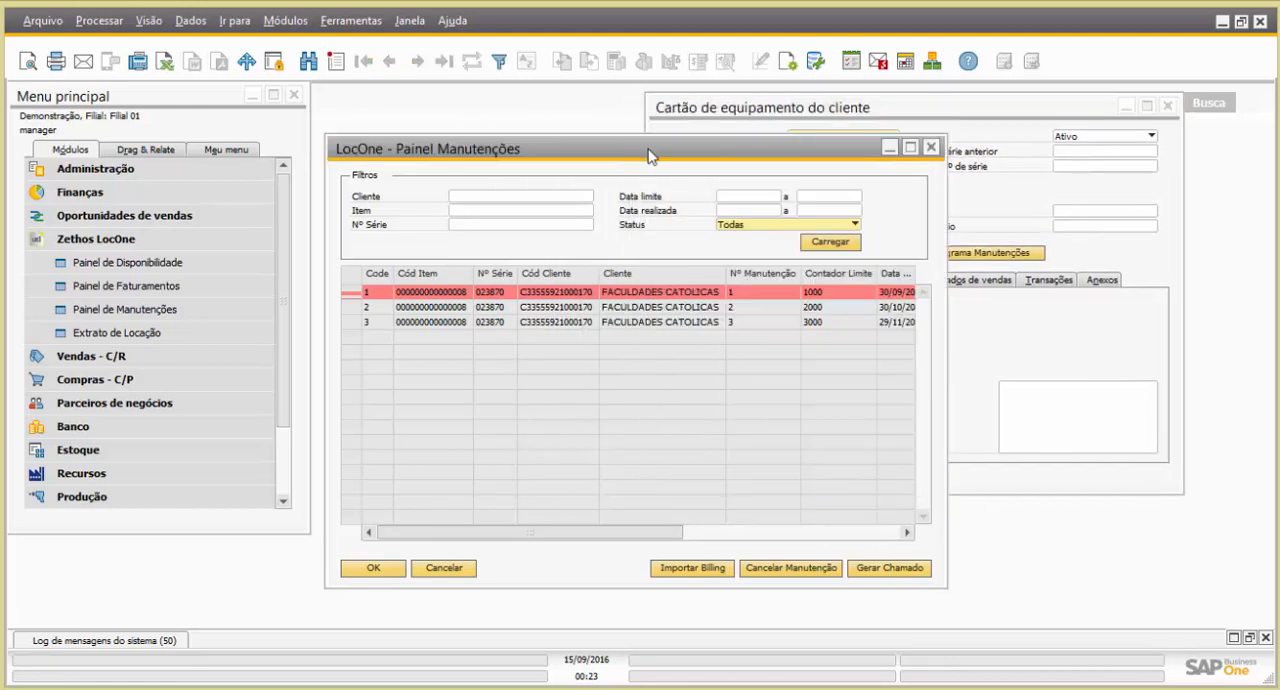
{"action": "left_click_drag", "start_coordinate": [652, 160], "coordinate": [652, 205]}
{"action": "left_click", "coordinate": [825, 279]}
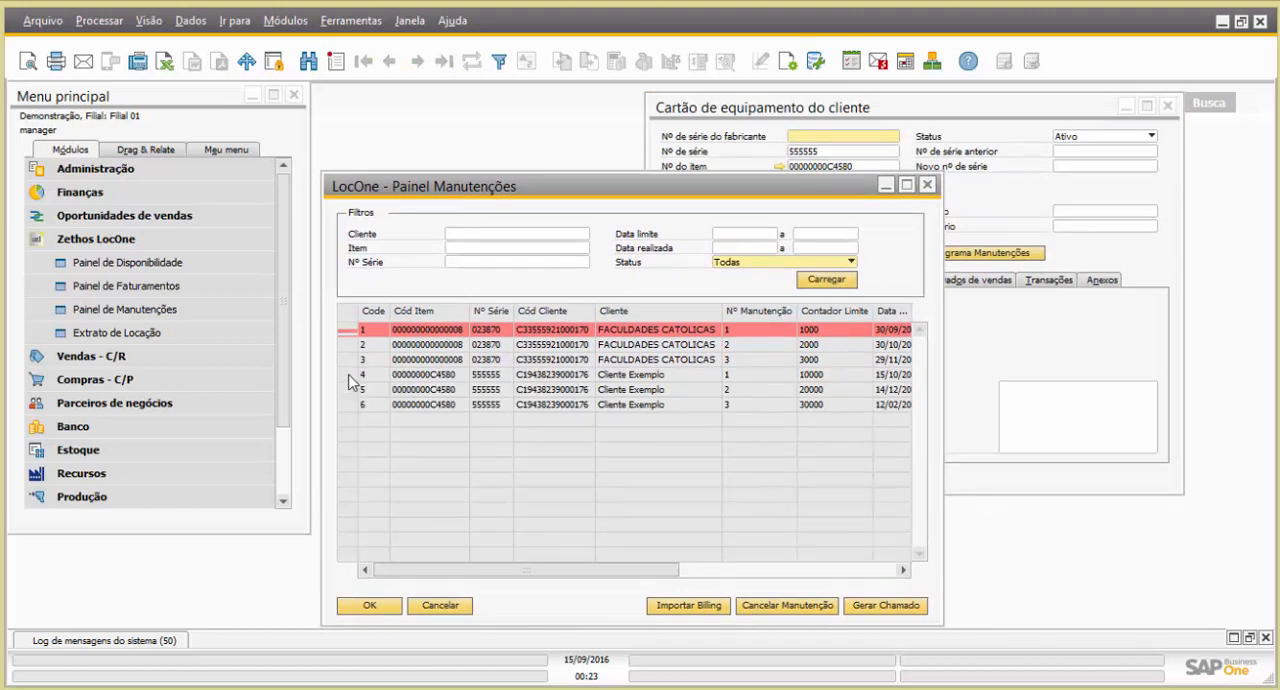
{"action": "left_click", "coordinate": [350, 375]}
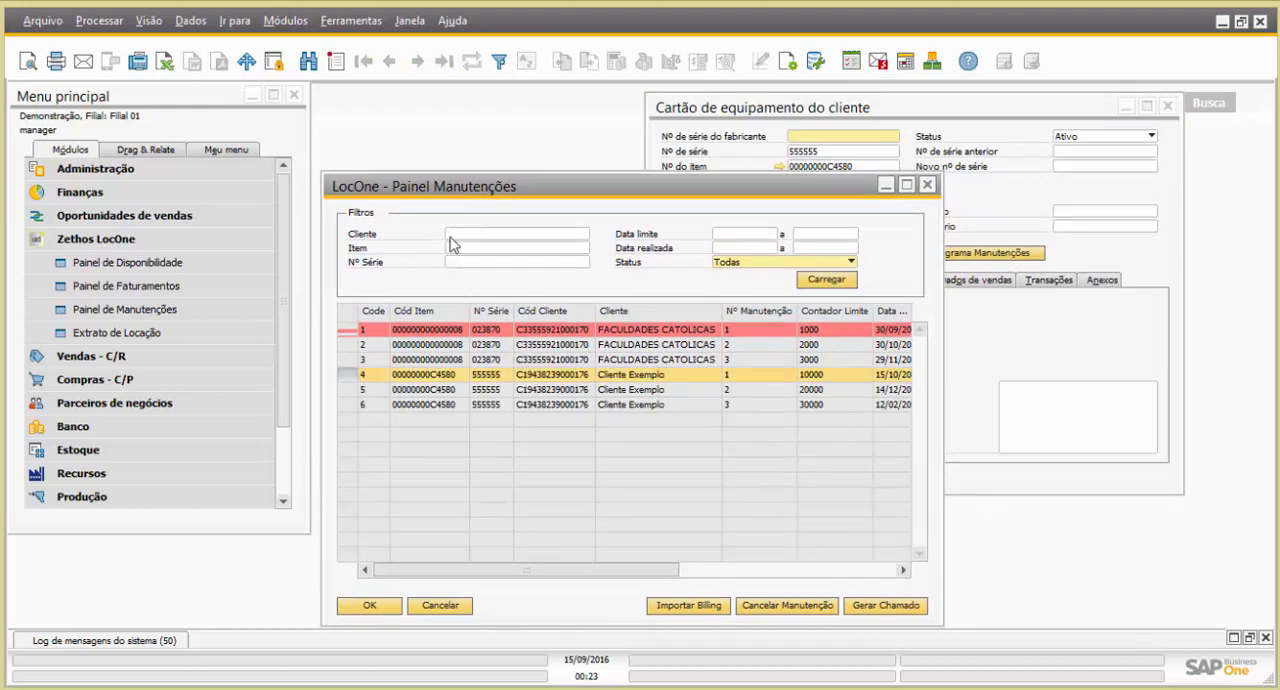
Filter the Painel Manutenções by item 00000000C4580 and review the limit and counter columns of its maintenances
{"action": "left_click", "coordinate": [820, 157]}
{"action": "key", "text": "ctrl+c"}
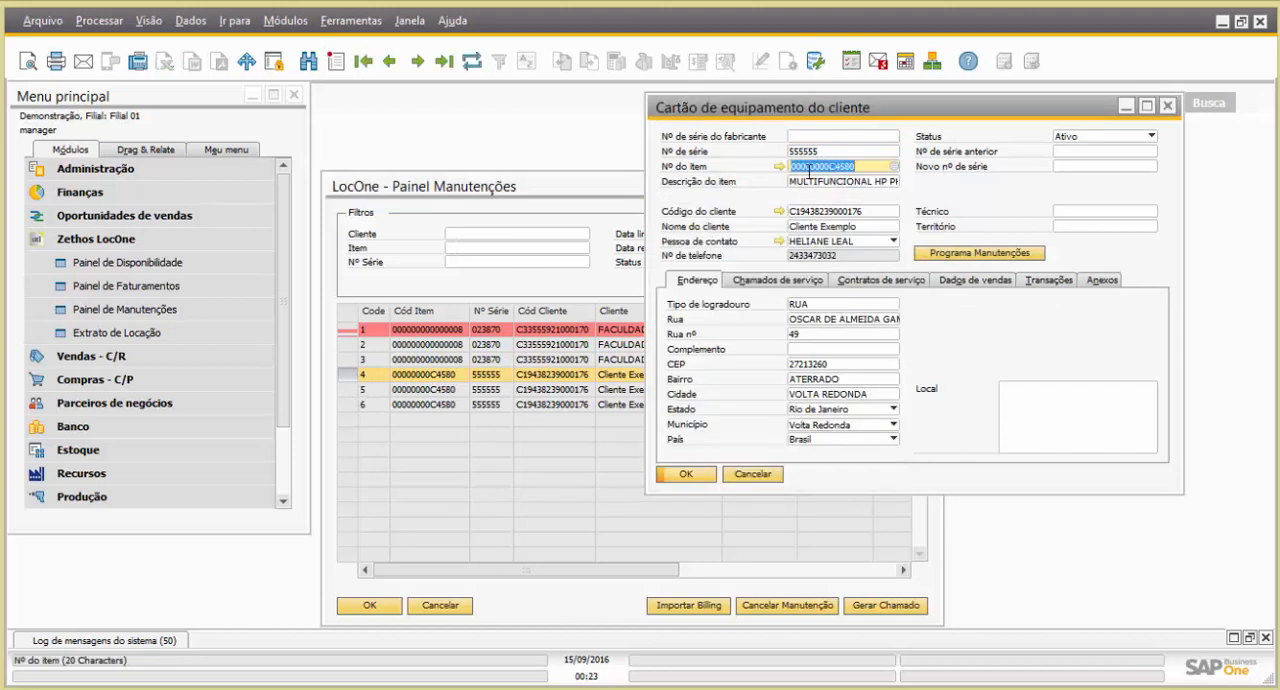
{"action": "left_click", "coordinate": [506, 250]}
{"action": "left_click", "coordinate": [535, 250]}
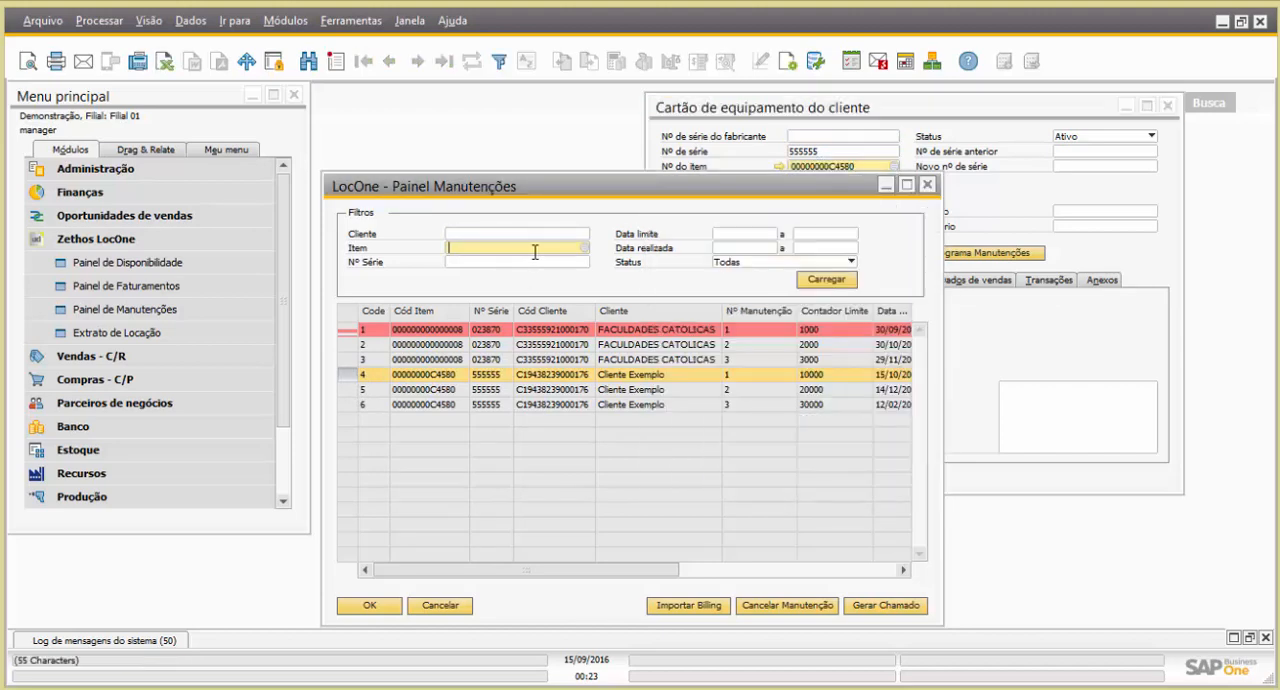
{"action": "key", "text": "ctrl+v"}
{"action": "left_click", "coordinate": [826, 279]}
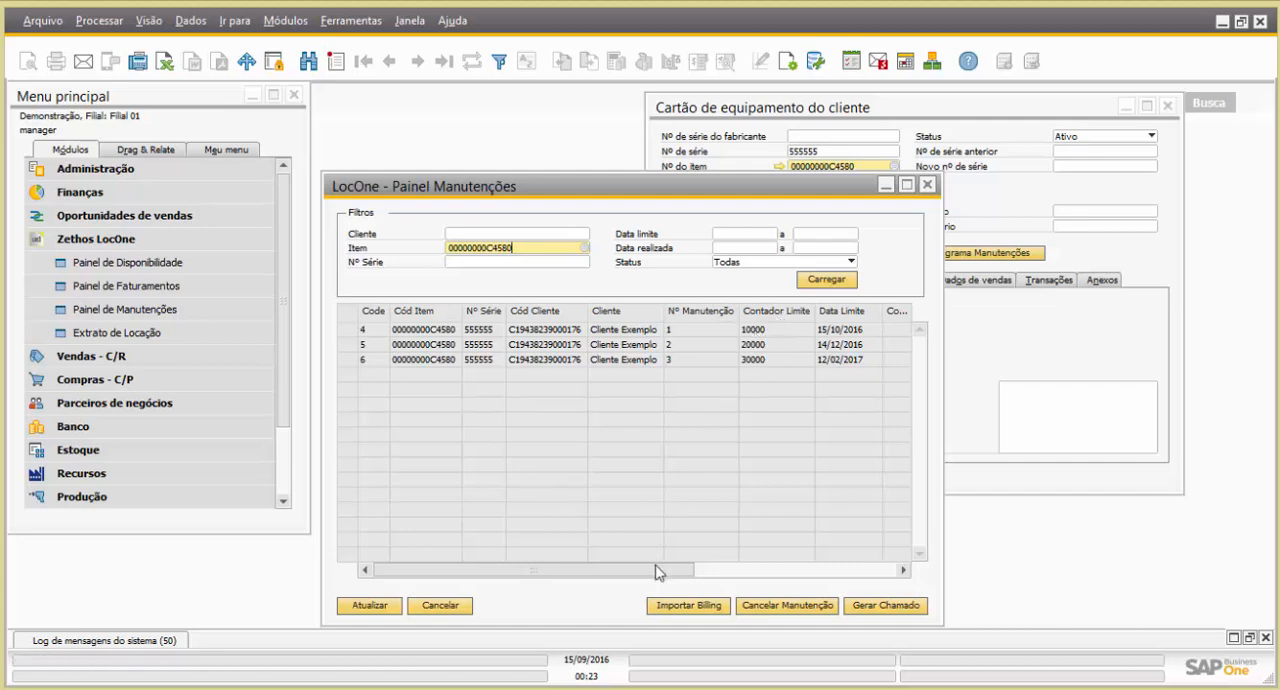
{"action": "left_click_drag", "start_coordinate": [660, 570], "coordinate": [705, 577]}
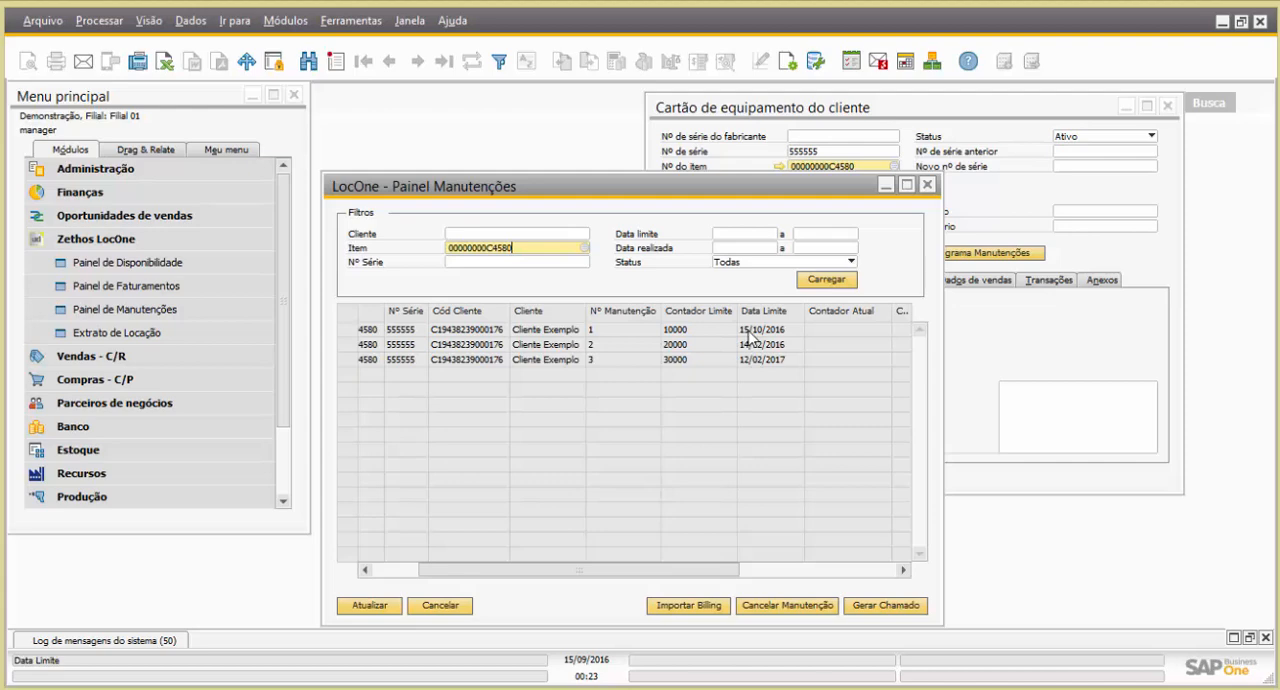
{"action": "left_click_drag", "start_coordinate": [682, 570], "coordinate": [743, 540]}
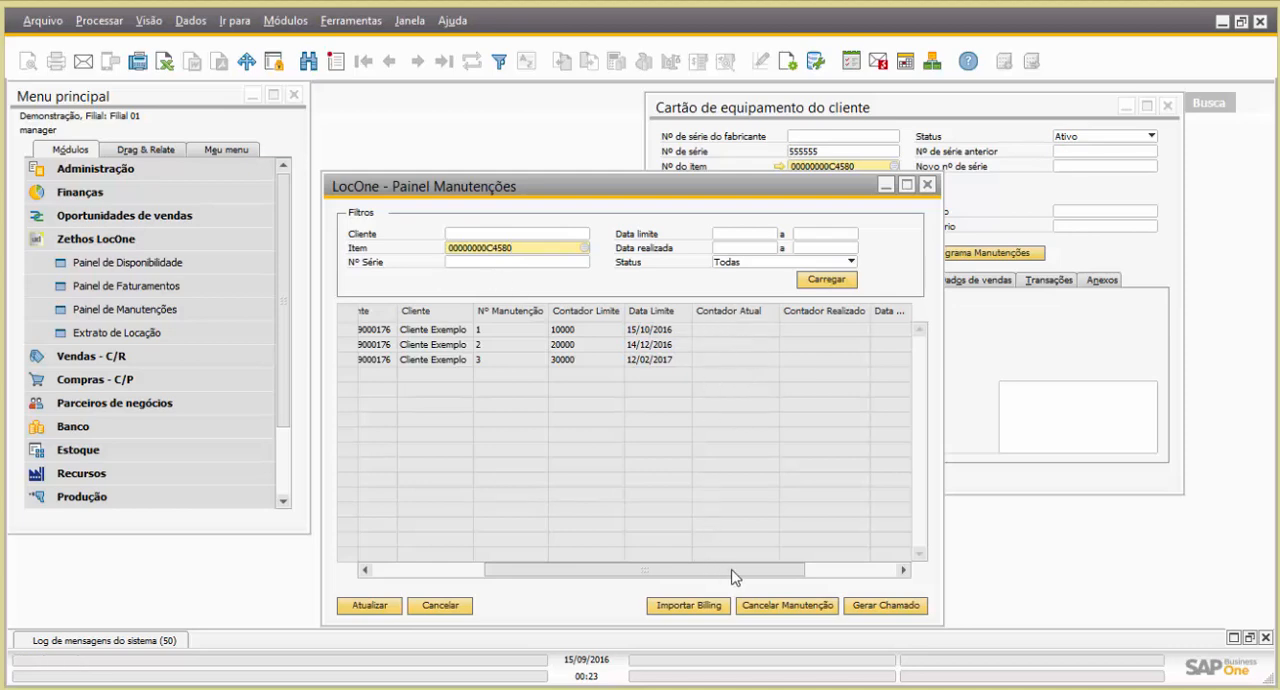
{"action": "left_click_drag", "start_coordinate": [734, 571], "coordinate": [517, 546]}
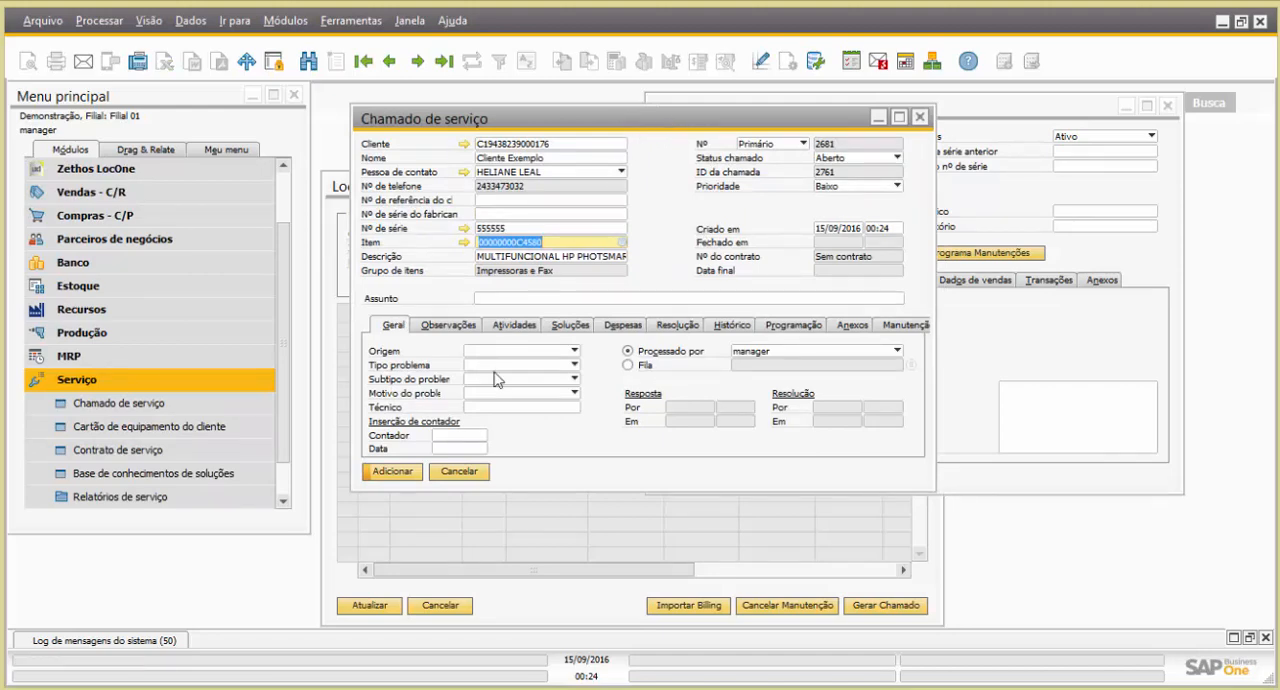
Enter a counter reading of 9500 dated 15/09/2016 in the new service call
{"action": "left_click", "coordinate": [461, 436]}
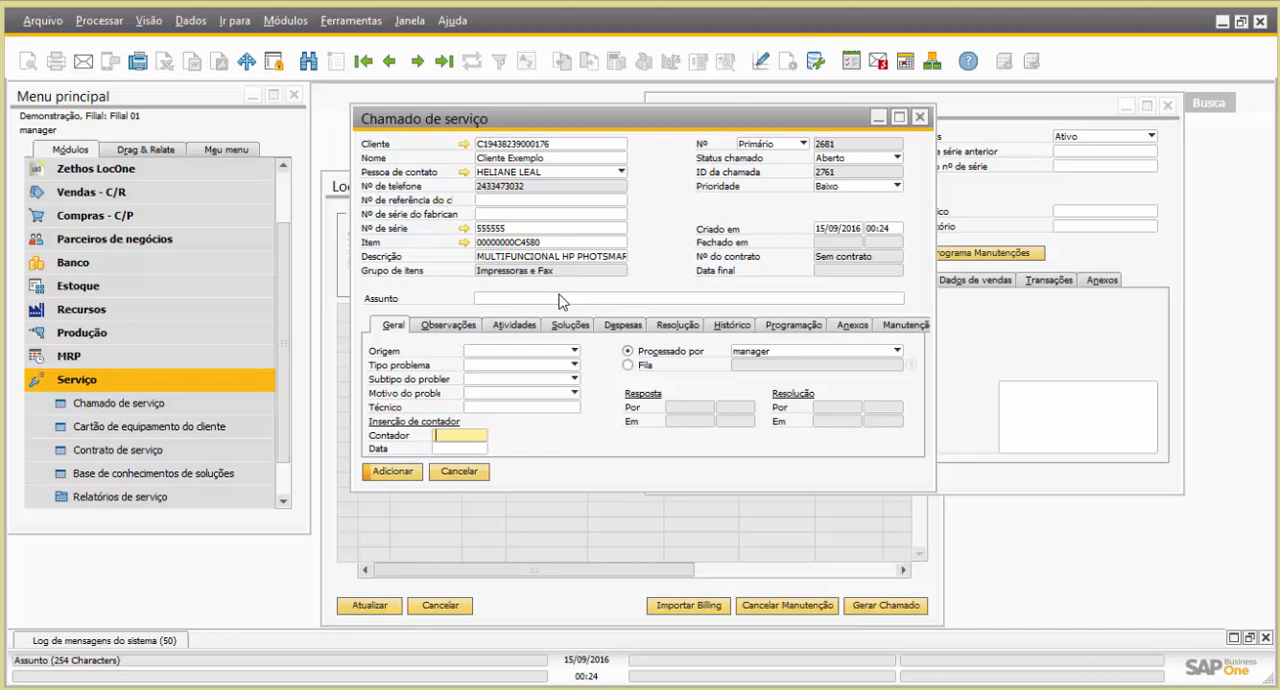
{"action": "type", "text": "9500"}
{"action": "left_click", "coordinate": [476, 449]}
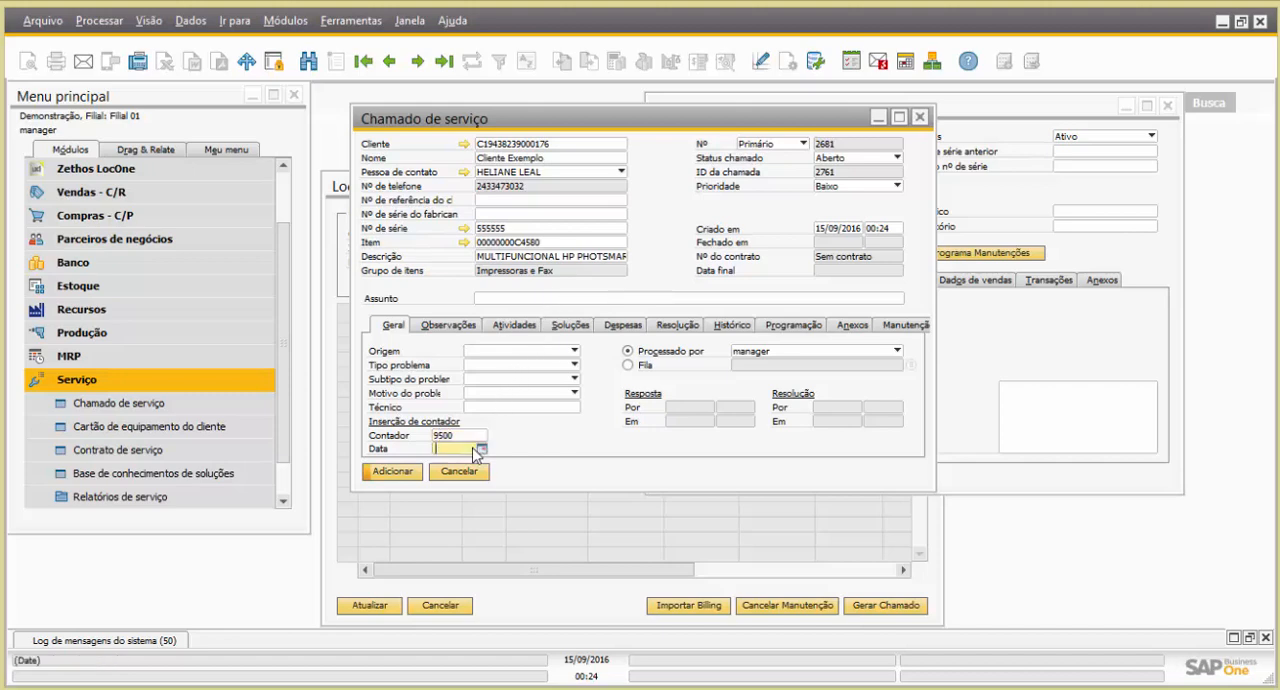
{"action": "left_click", "coordinate": [481, 449]}
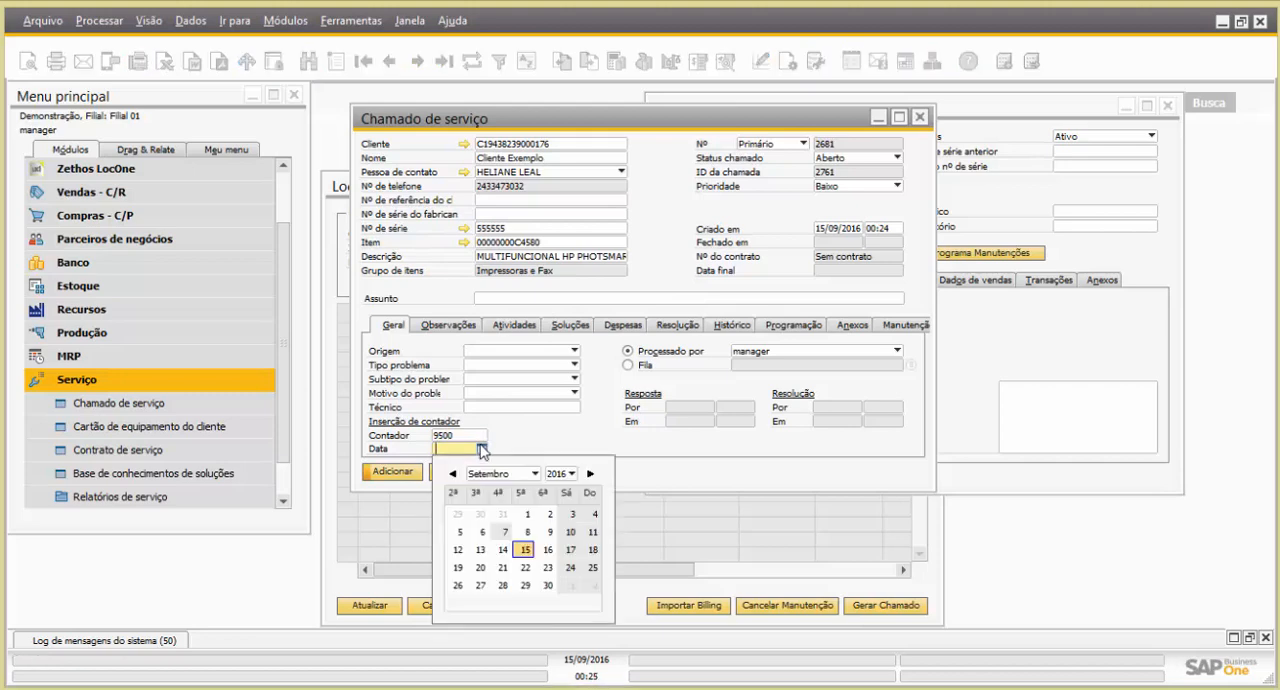
{"action": "left_click", "coordinate": [525, 549]}
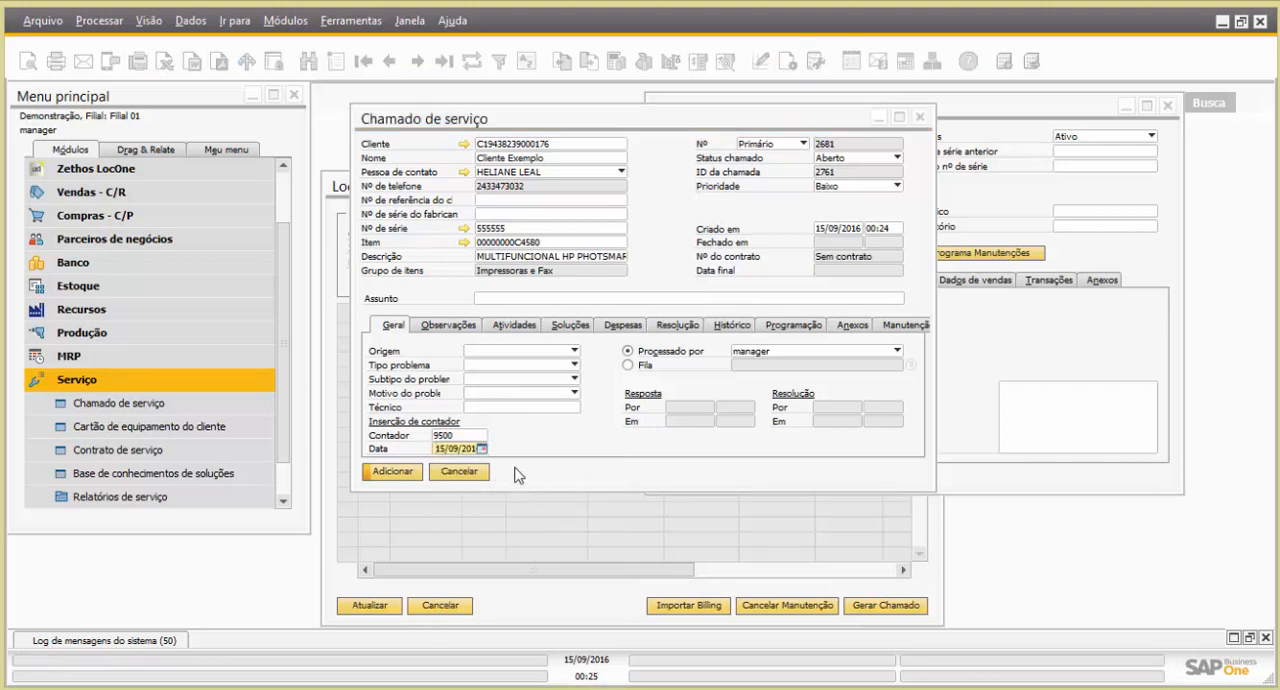
Set the service call's Assunto to Leitura, add the call and display the last saved record
{"action": "left_click", "coordinate": [505, 300]}
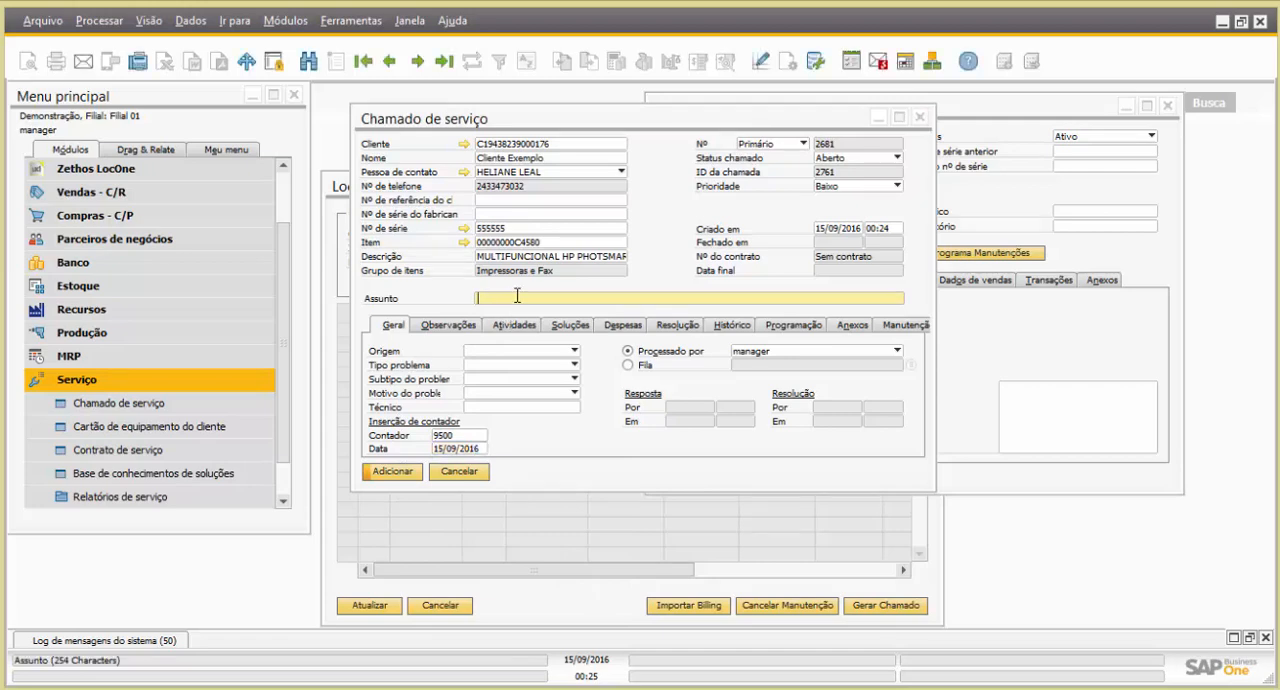
{"action": "left_click", "coordinate": [392, 477]}
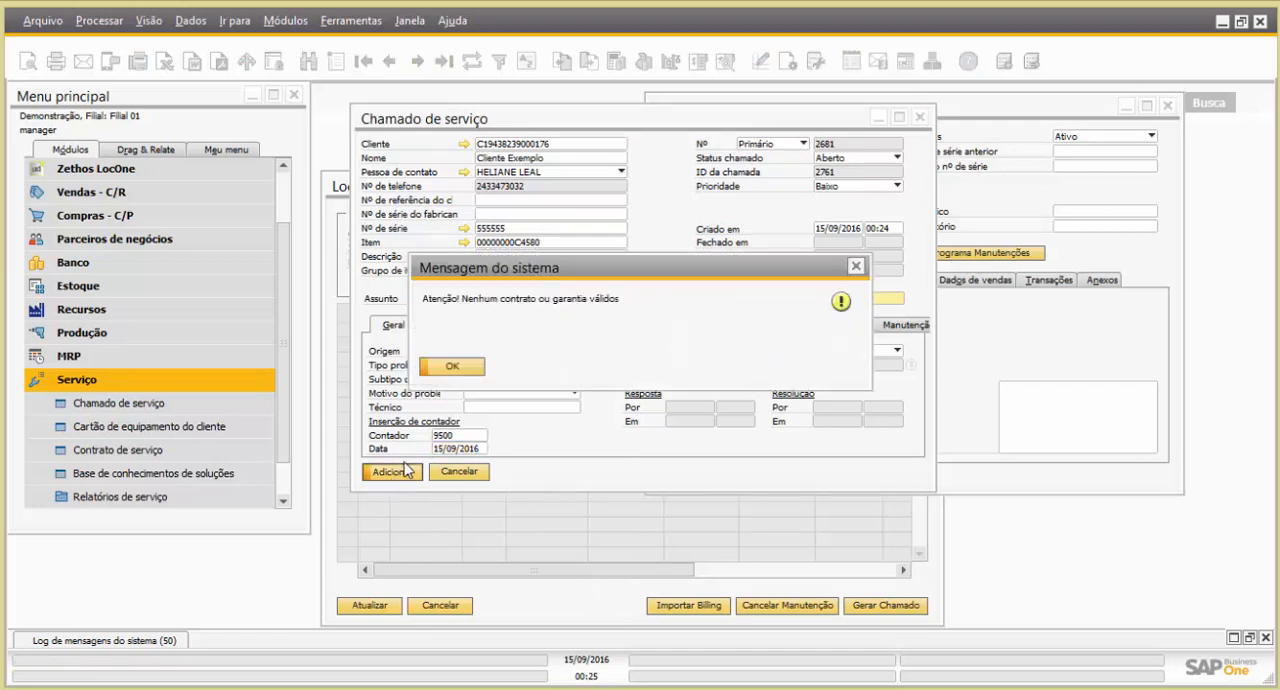
{"action": "left_click", "coordinate": [457, 365]}
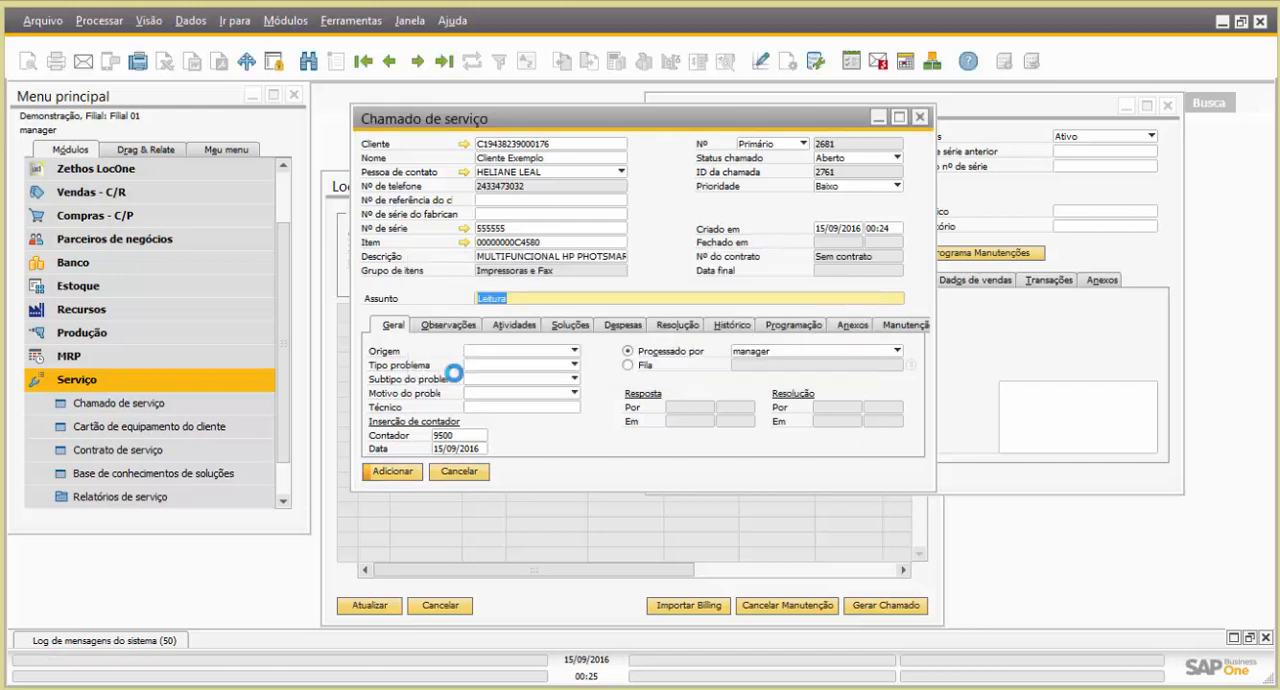
{"action": "left_click", "coordinate": [443, 61]}
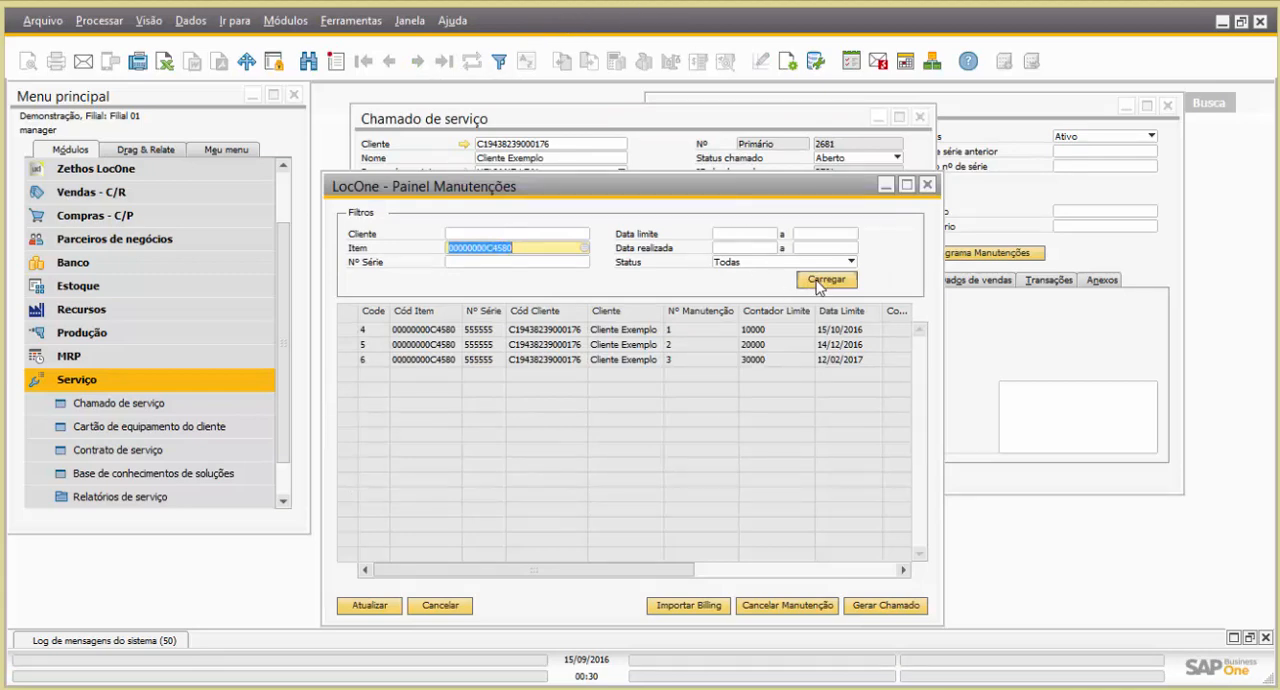
Generate a service call from the Painel Manutenções for the maintenance with Contador Limite 10000
{"action": "left_click", "coordinate": [780, 330]}
{"action": "left_click", "coordinate": [780, 570]}
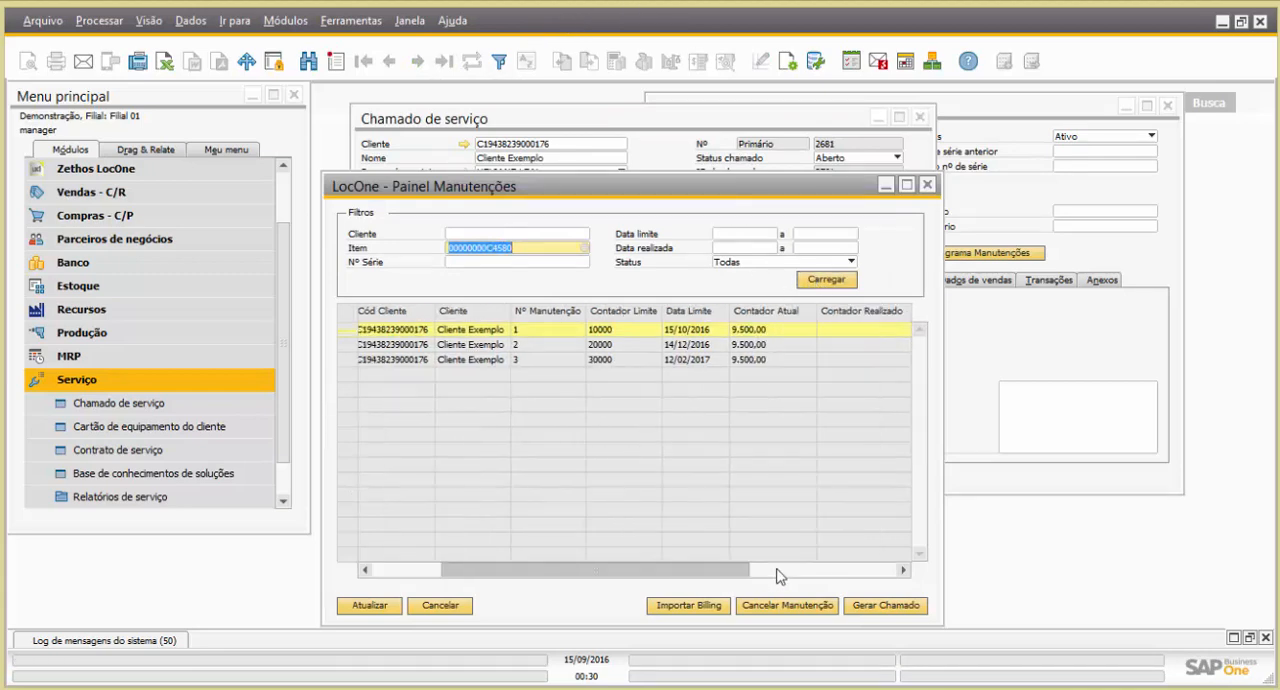
{"action": "left_click", "coordinate": [780, 576]}
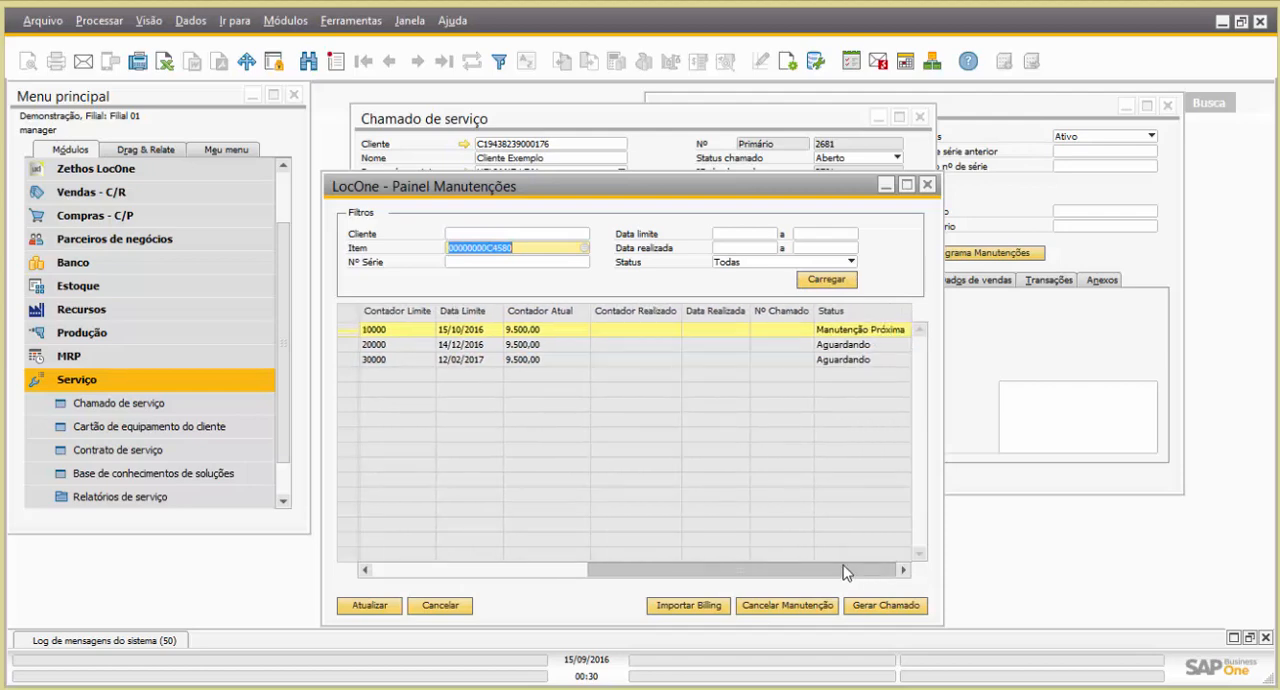
{"action": "left_click_drag", "start_coordinate": [843, 568], "coordinate": [778, 562]}
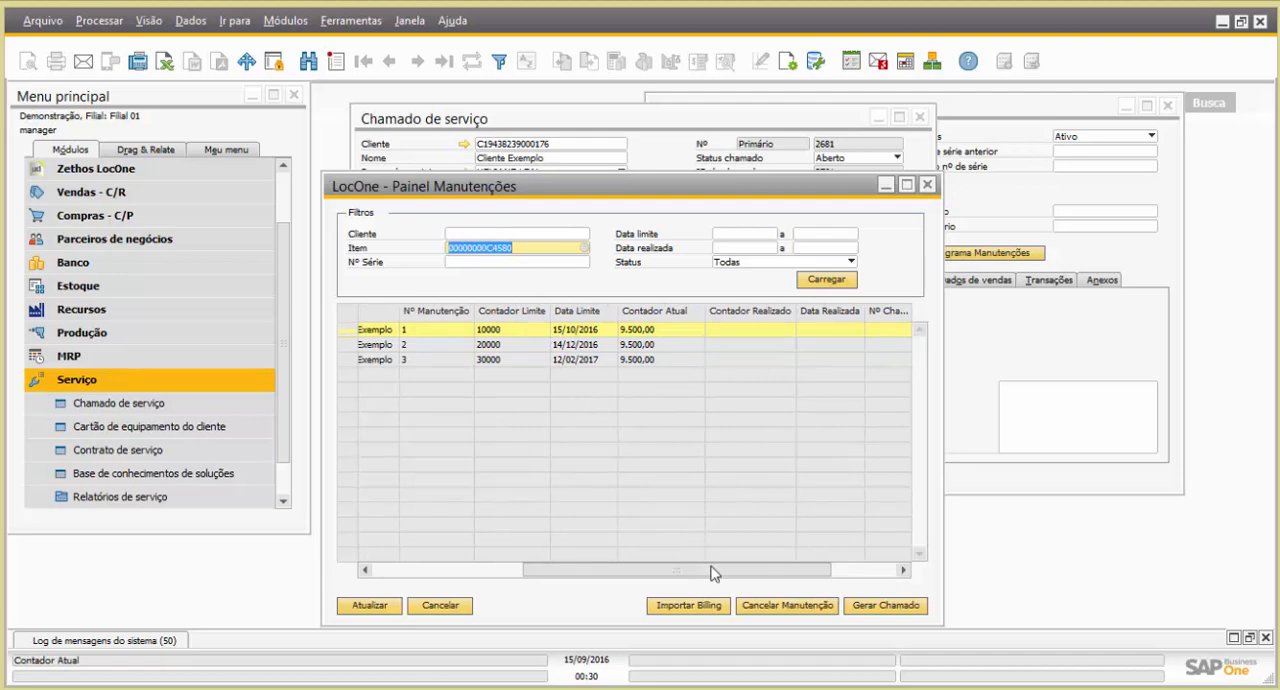
{"action": "left_click_drag", "start_coordinate": [716, 574], "coordinate": [818, 552]}
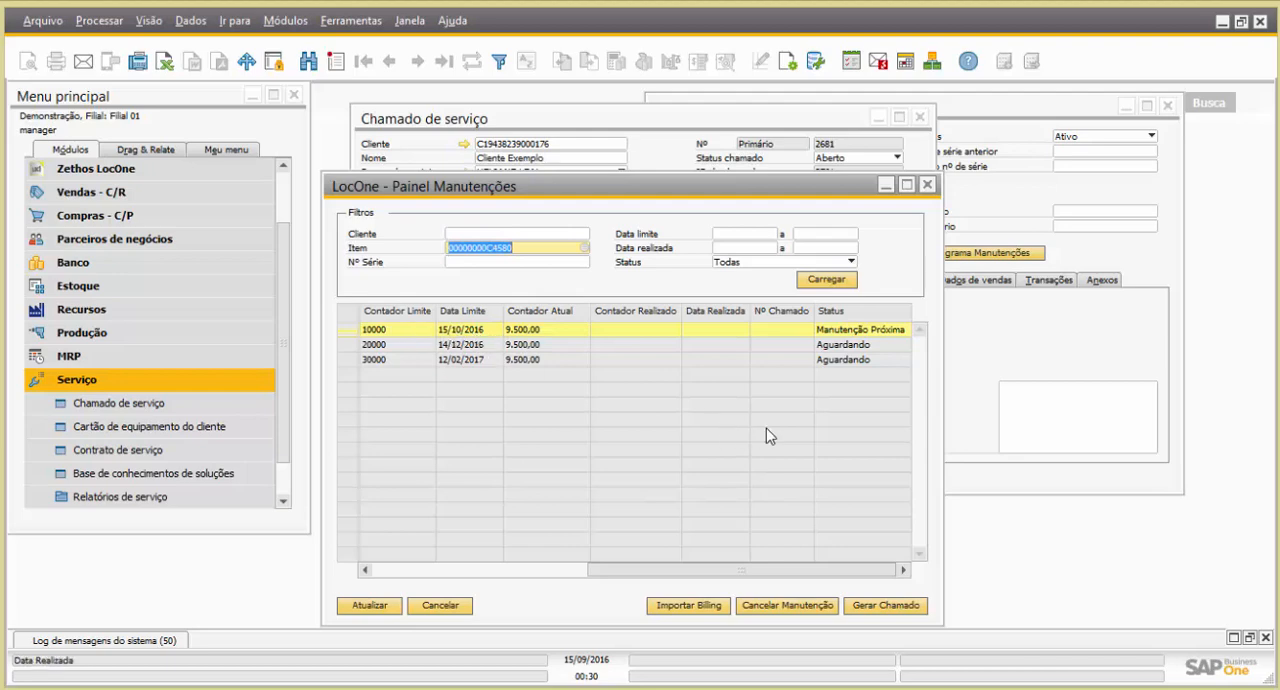
{"action": "left_click", "coordinate": [886, 606]}
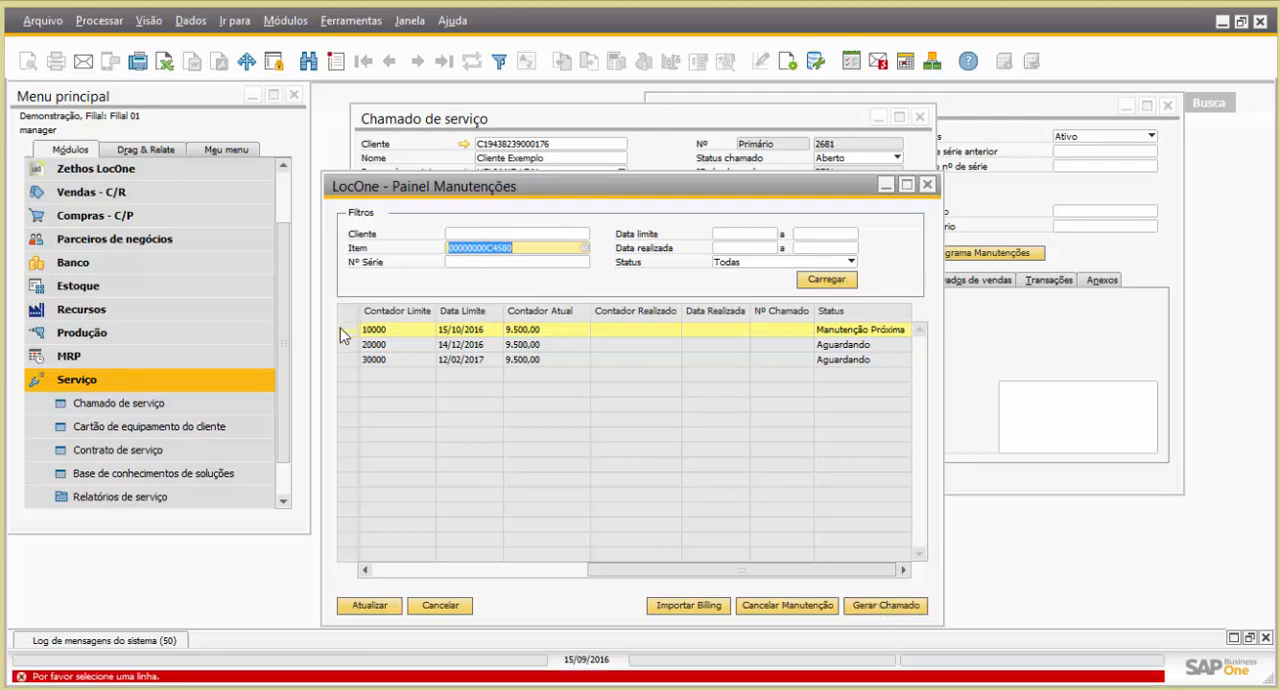
{"action": "left_click", "coordinate": [346, 329]}
{"action": "left_click", "coordinate": [876, 605]}
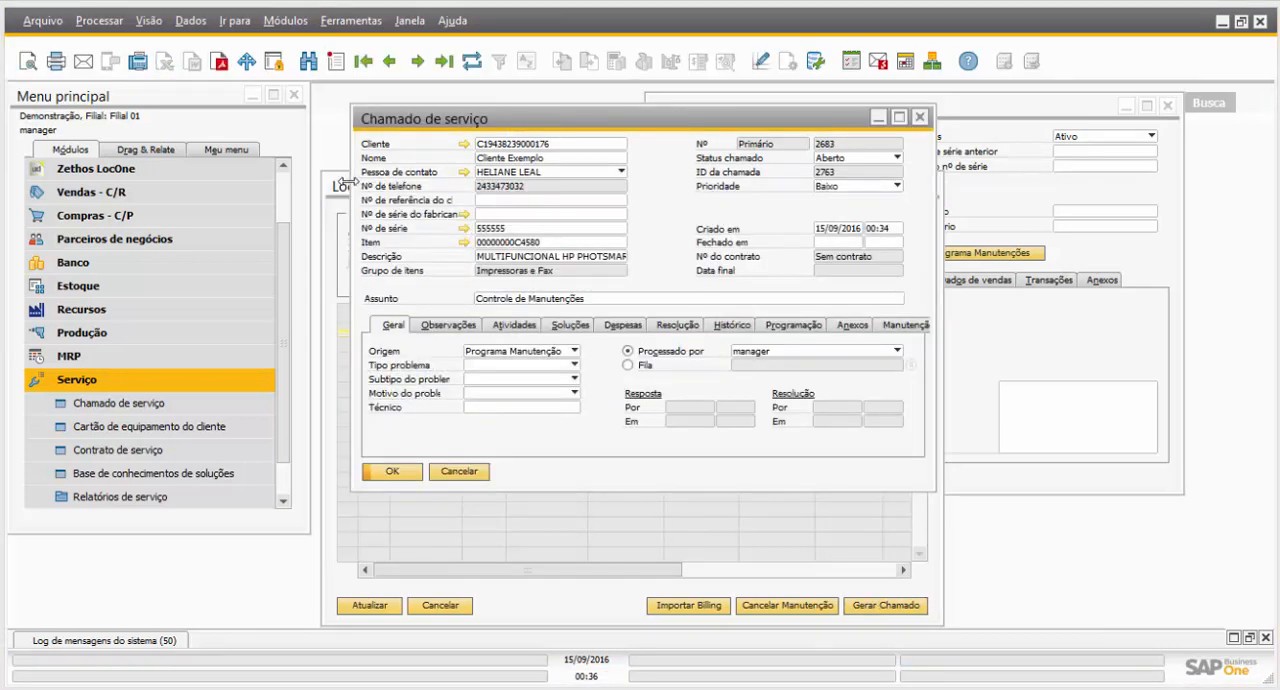
Check the maintenance's Nº Chamado in the panel and read the Observações of the generated service call in a widened window
{"action": "left_click", "coordinate": [342, 188]}
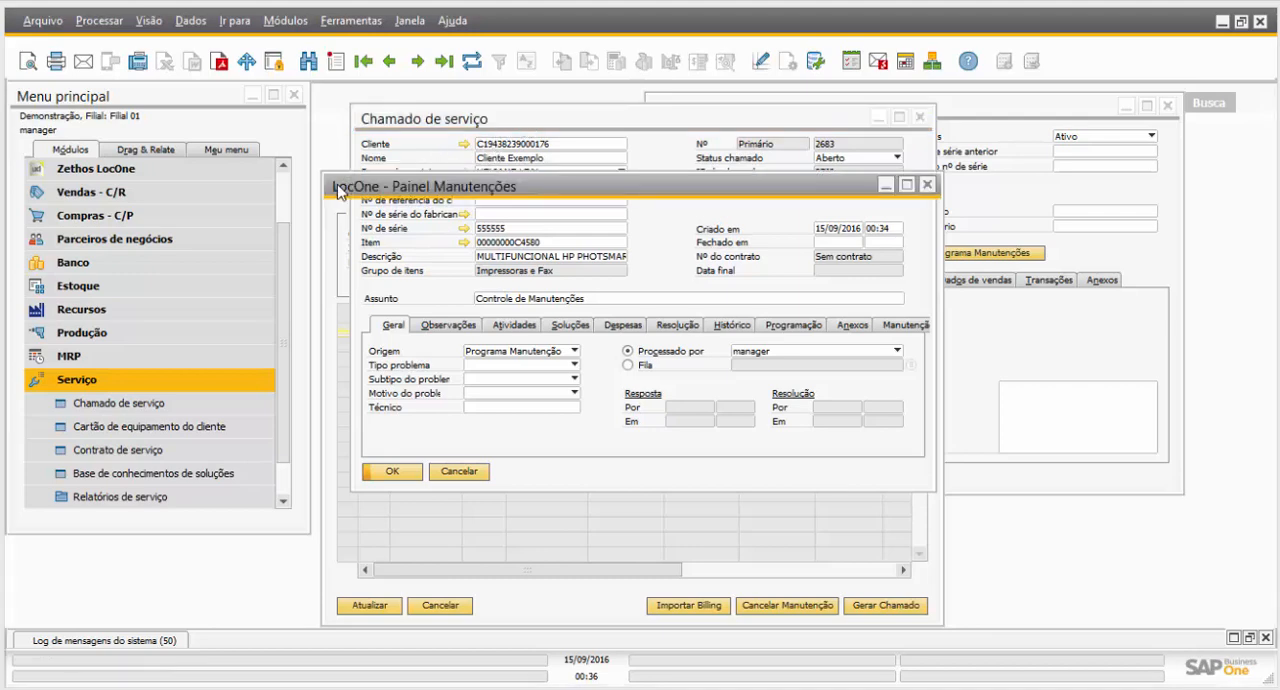
{"action": "left_click_drag", "start_coordinate": [604, 568], "coordinate": [832, 600]}
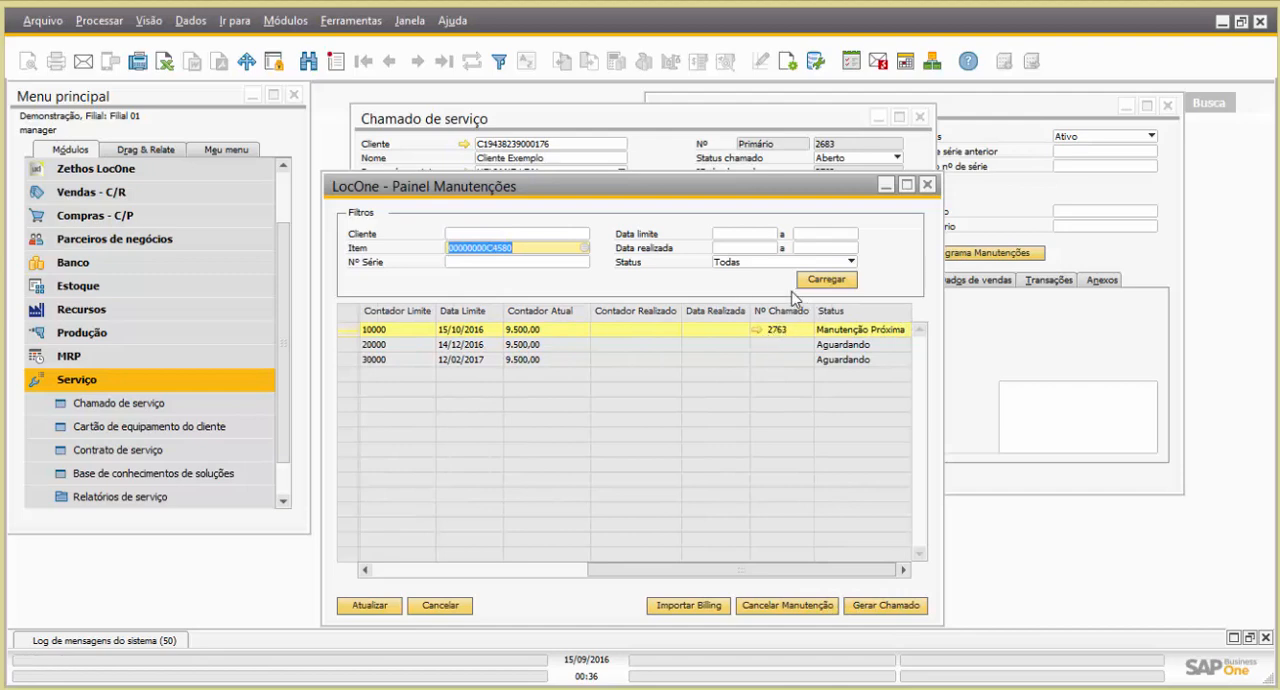
{"action": "left_click", "coordinate": [562, 122]}
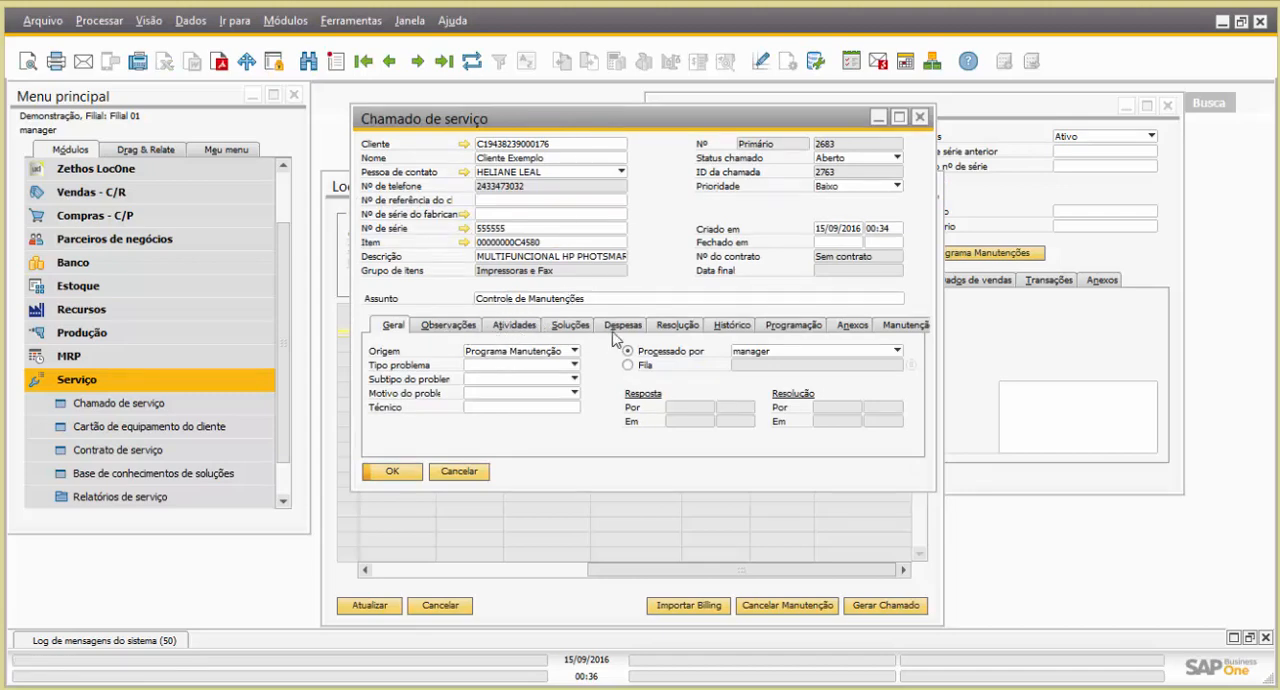
{"action": "left_click", "coordinate": [946, 309]}
{"action": "left_click_drag", "start_coordinate": [950, 309], "coordinate": [968, 281]}
{"action": "left_click", "coordinate": [826, 110]}
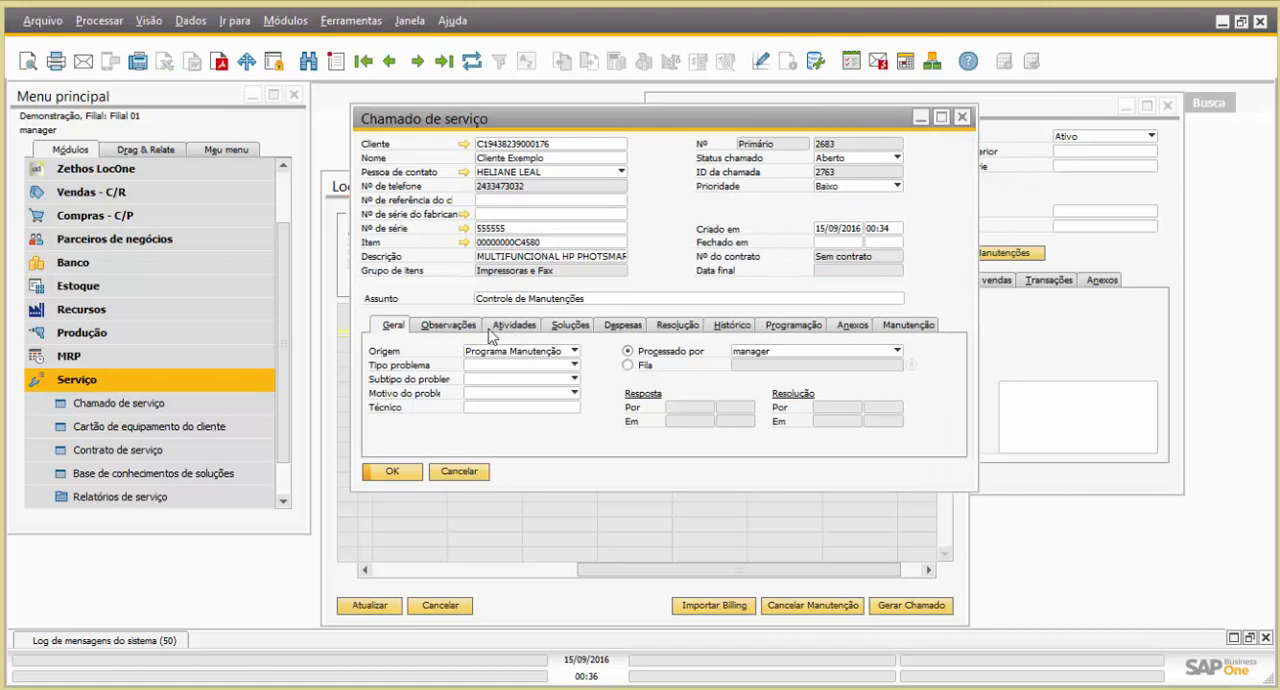
{"action": "left_click", "coordinate": [455, 328]}
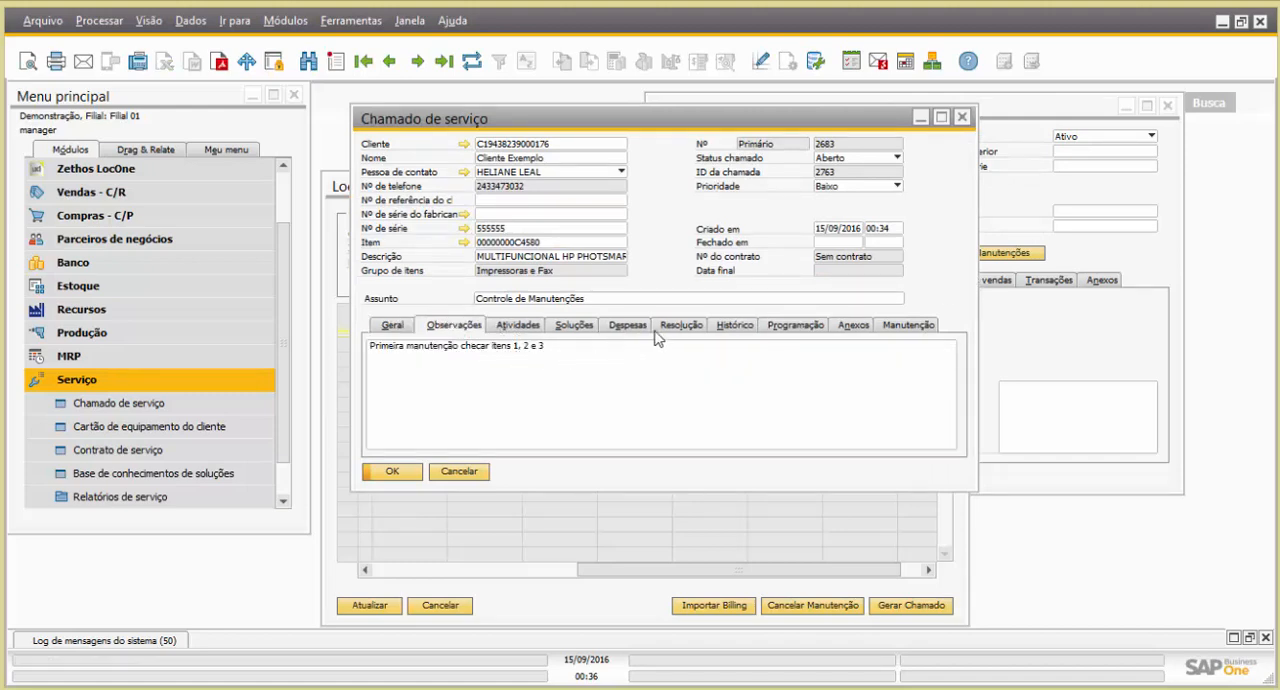
Review the Pré-execução items of maintenance 1 in the service call and confirm the list
{"action": "left_click", "coordinate": [907, 326]}
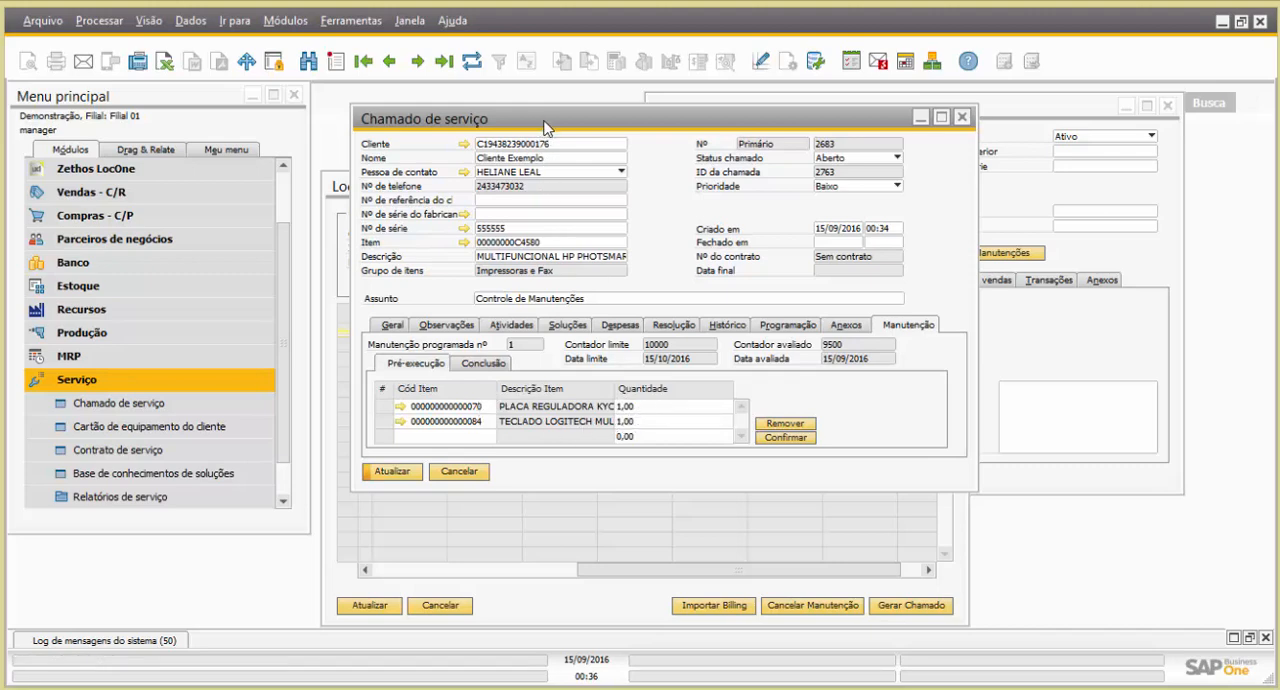
{"action": "left_click", "coordinate": [653, 408]}
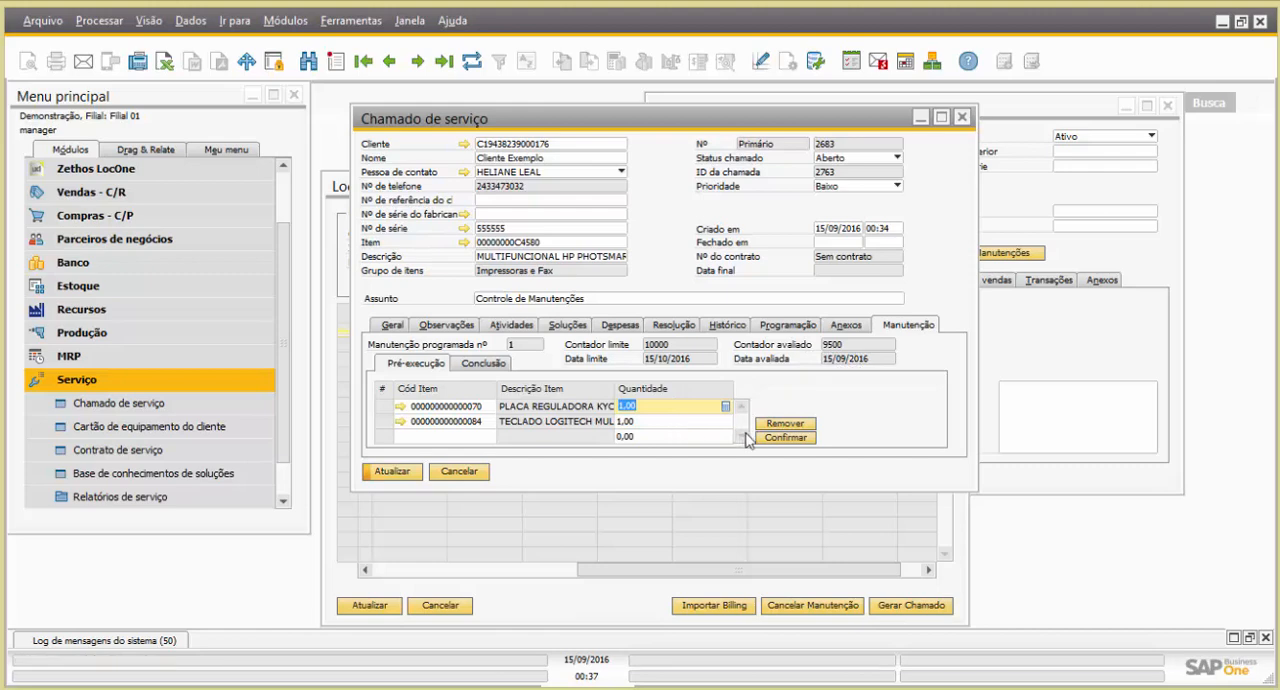
{"action": "left_click", "coordinate": [441, 412]}
{"action": "left_click", "coordinate": [441, 410]}
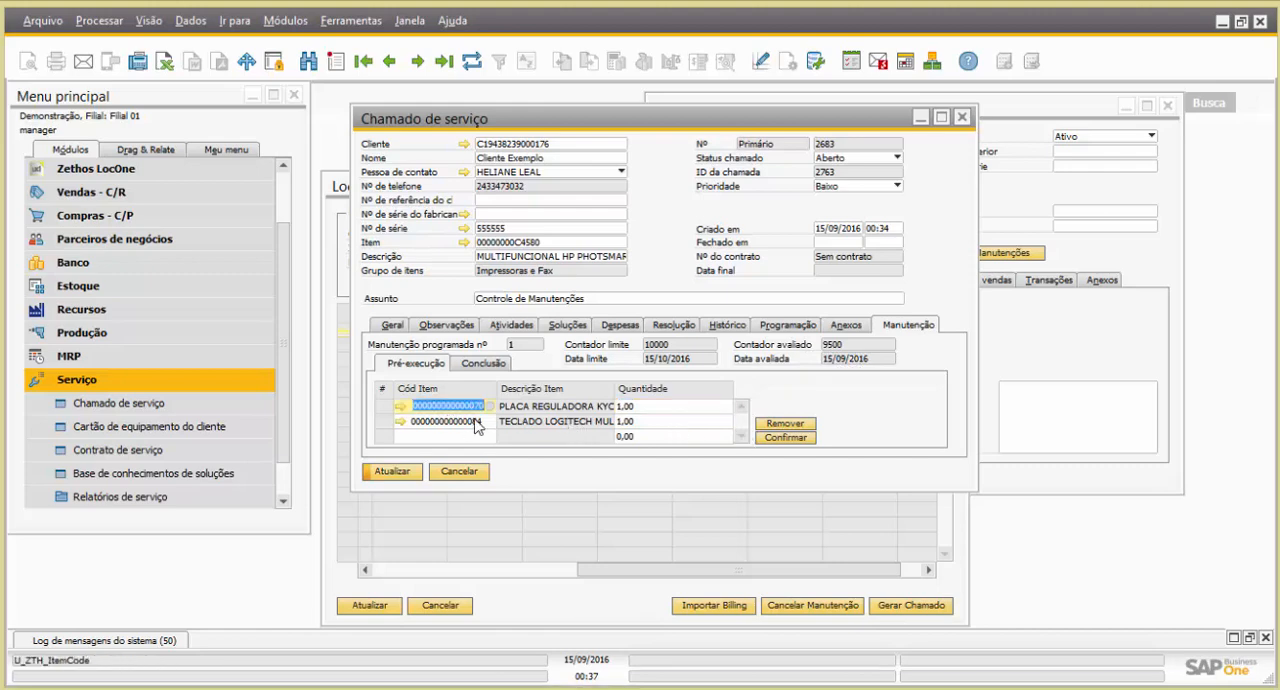
{"action": "left_click", "coordinate": [467, 436]}
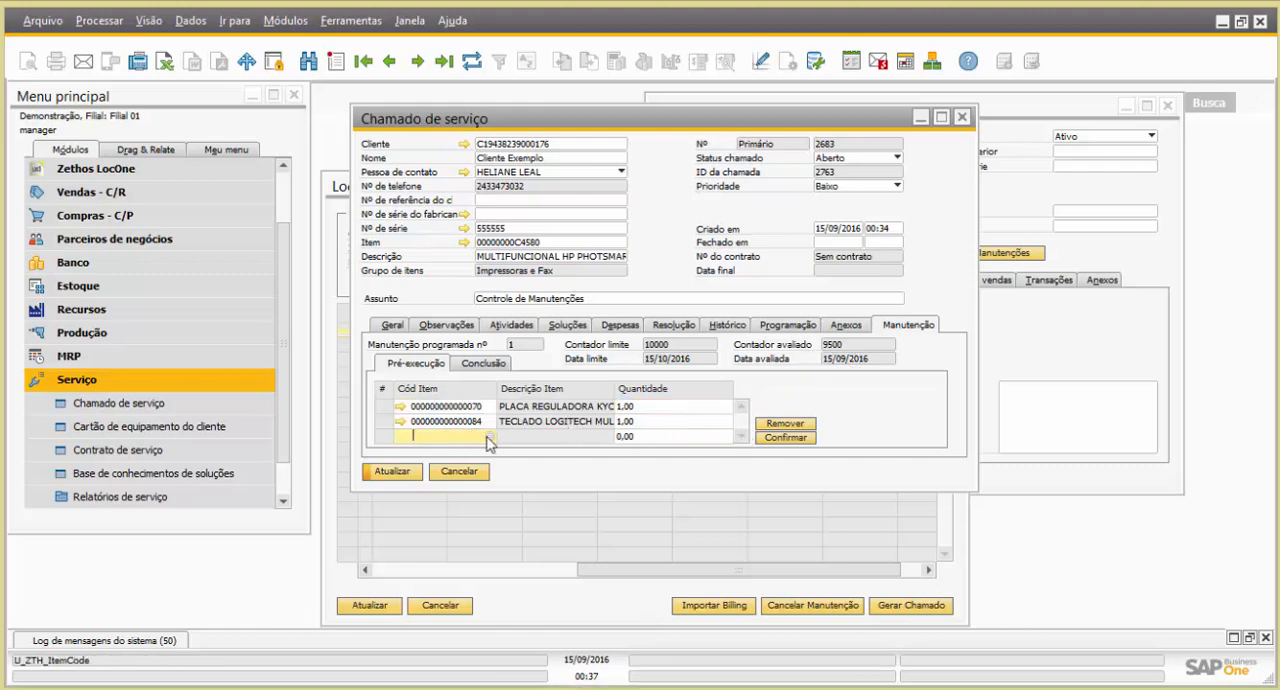
{"action": "left_click", "coordinate": [777, 439]}
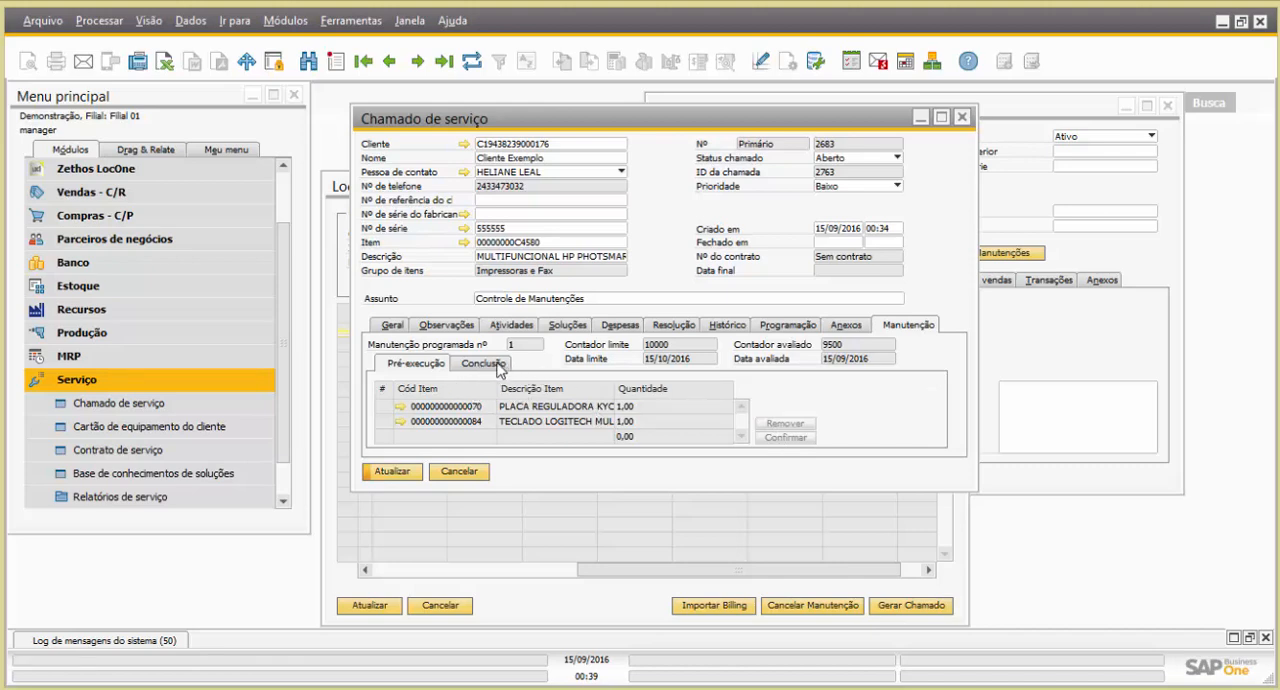
Examine the Conclusão item list in a maximized service call window, including the Quant Solicitada and Quant Utilizada columns
{"action": "left_click", "coordinate": [483, 367]}
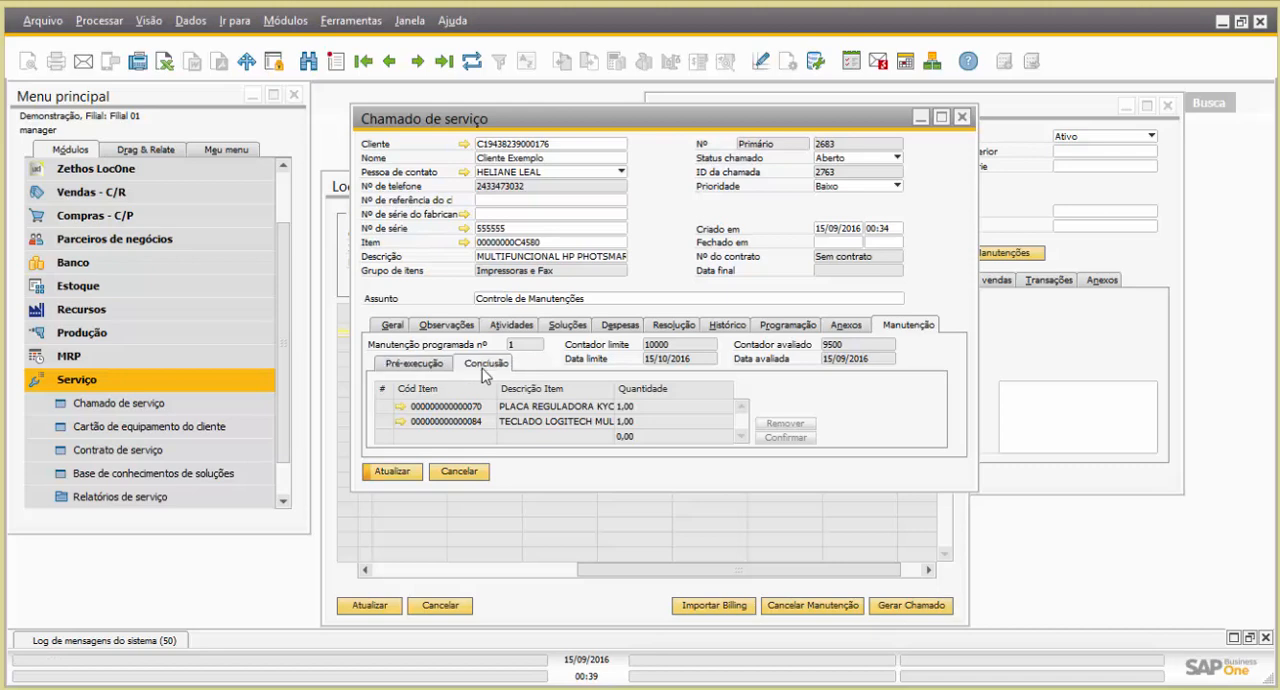
{"action": "left_click", "coordinate": [941, 117]}
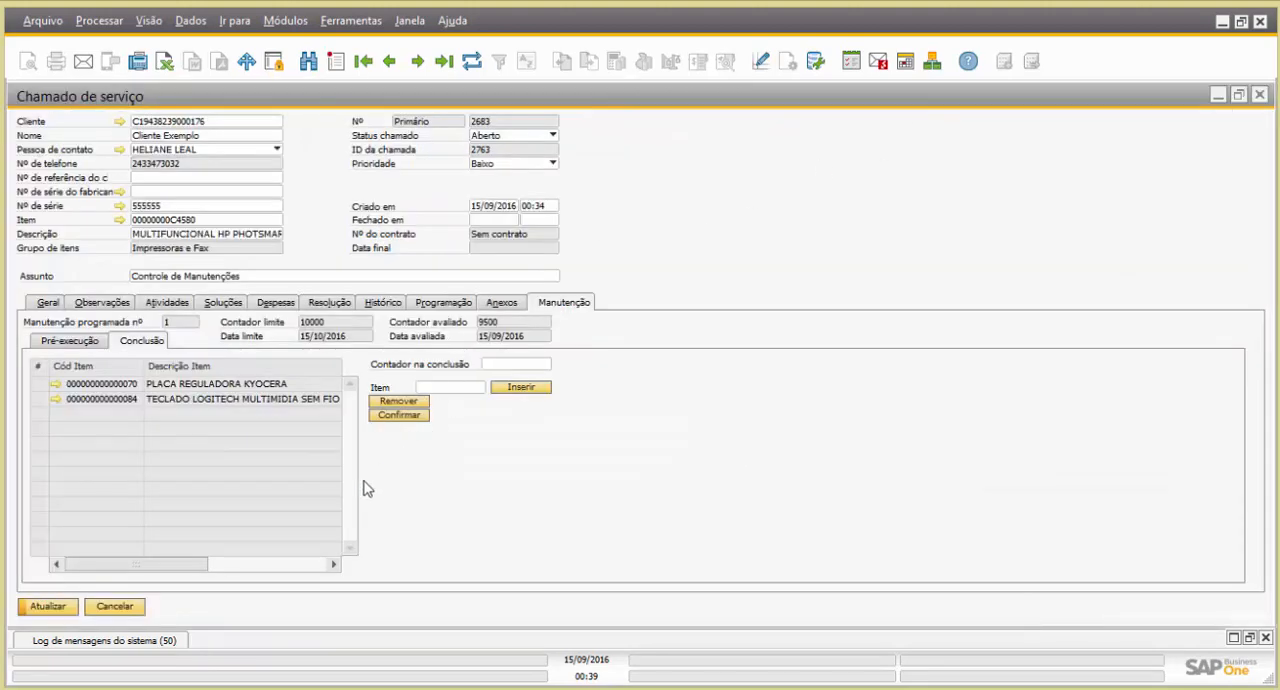
{"action": "left_click_drag", "start_coordinate": [157, 565], "coordinate": [295, 562]}
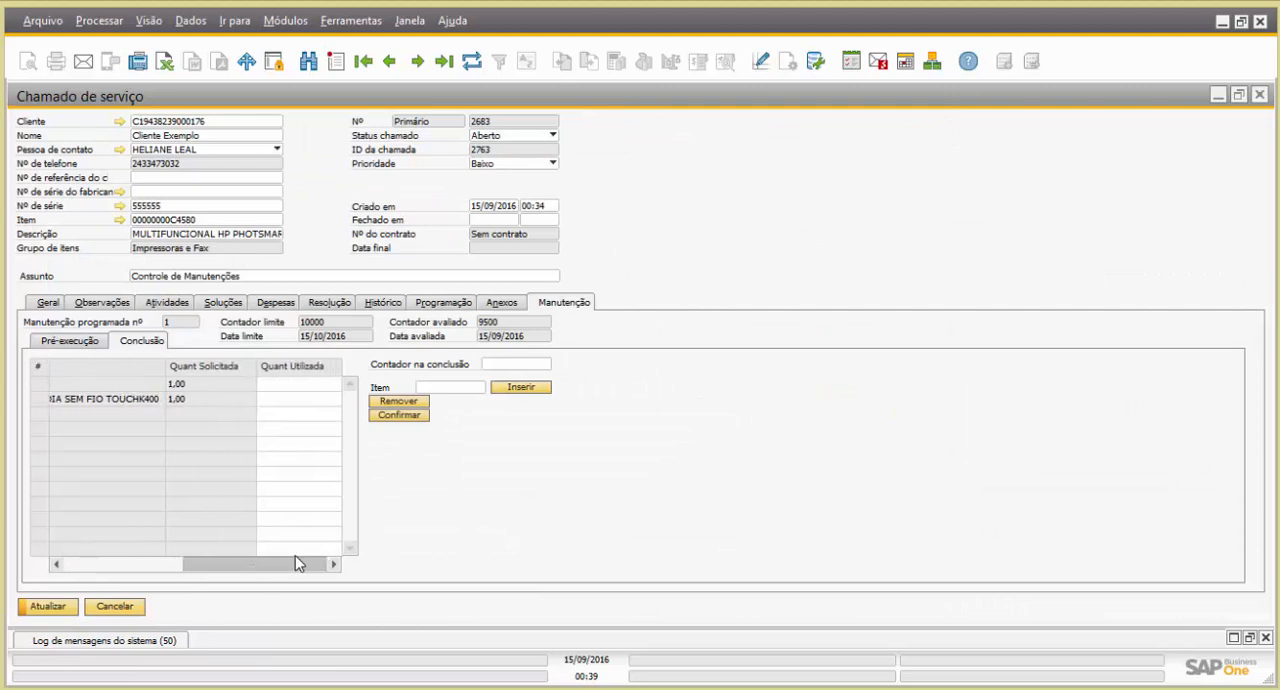
{"action": "left_click", "coordinate": [290, 385]}
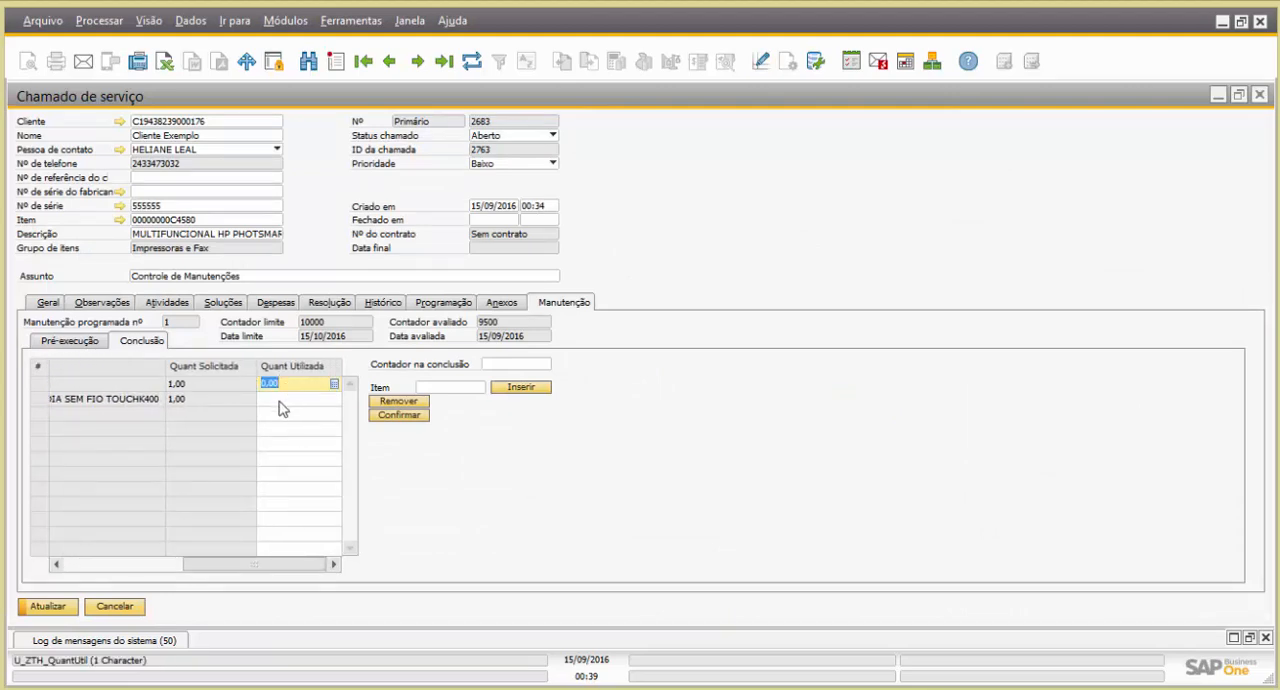
{"action": "left_click", "coordinate": [293, 399]}
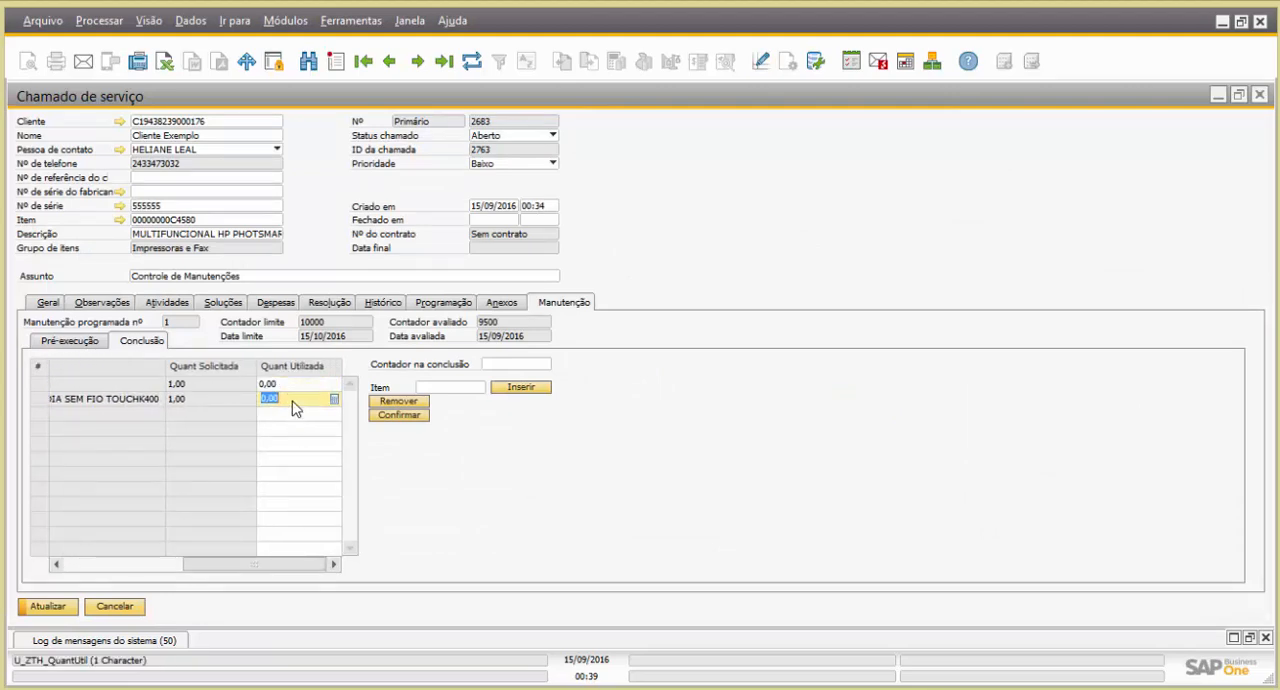
{"action": "left_click", "coordinate": [291, 387]}
{"action": "left_click", "coordinate": [295, 400]}
{"action": "key", "text": "Up"}
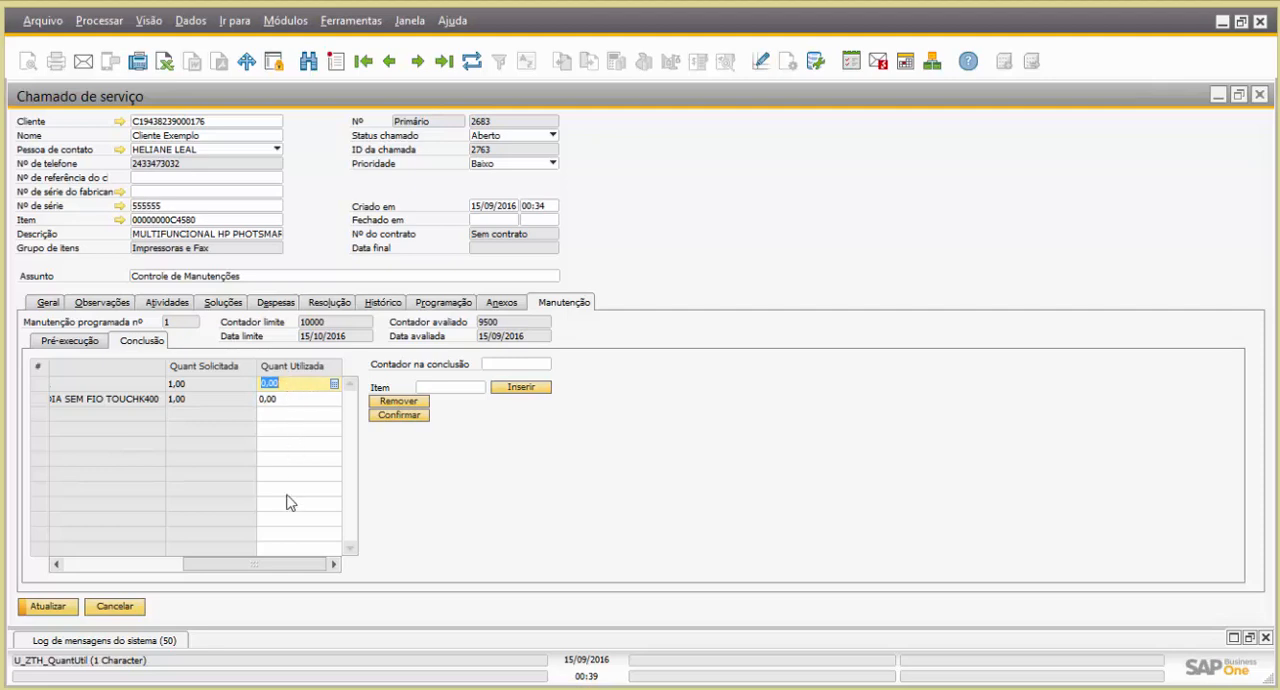
{"action": "left_click_drag", "start_coordinate": [286, 565], "coordinate": [205, 560]}
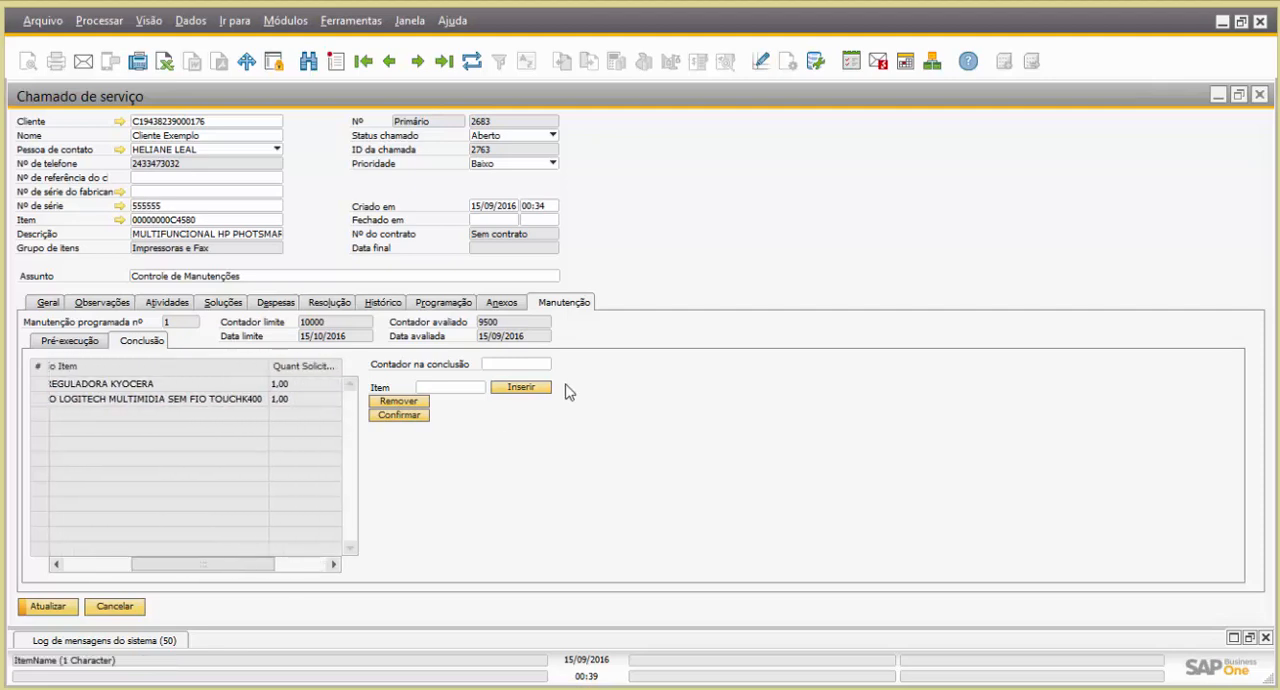
Set the Contador na conclusão to 10100 and update the service call
{"action": "left_click", "coordinate": [532, 362]}
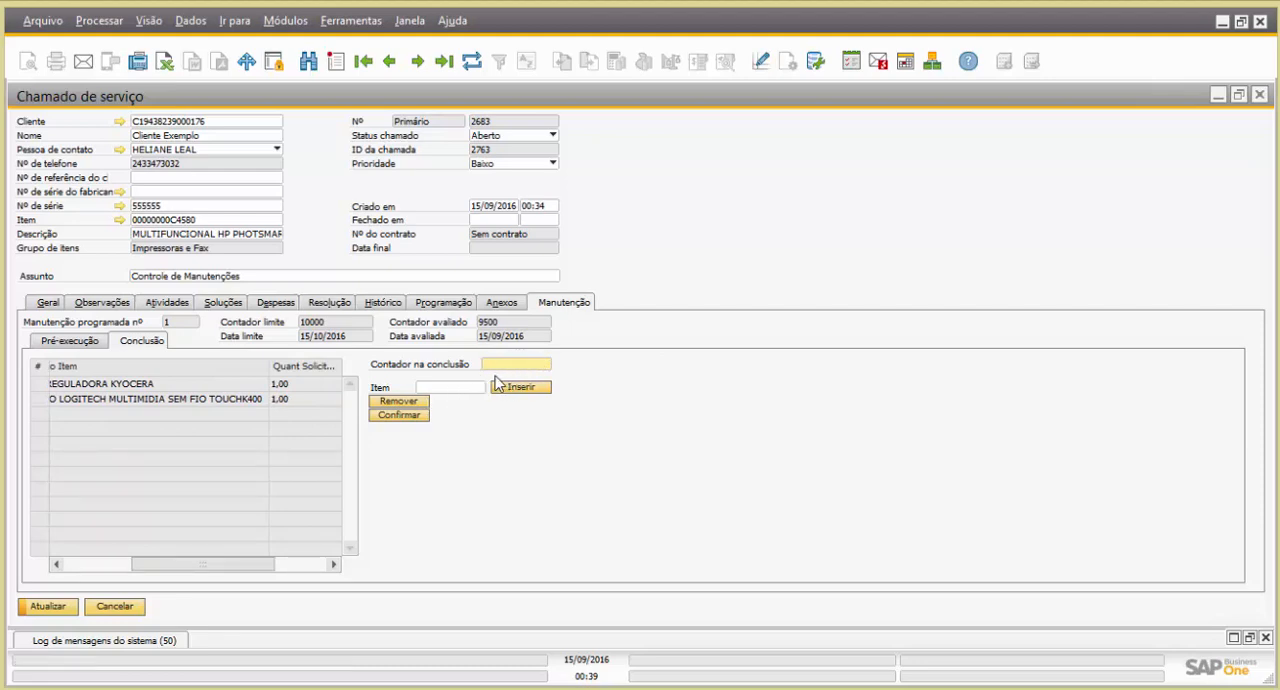
{"action": "left_click", "coordinate": [437, 388]}
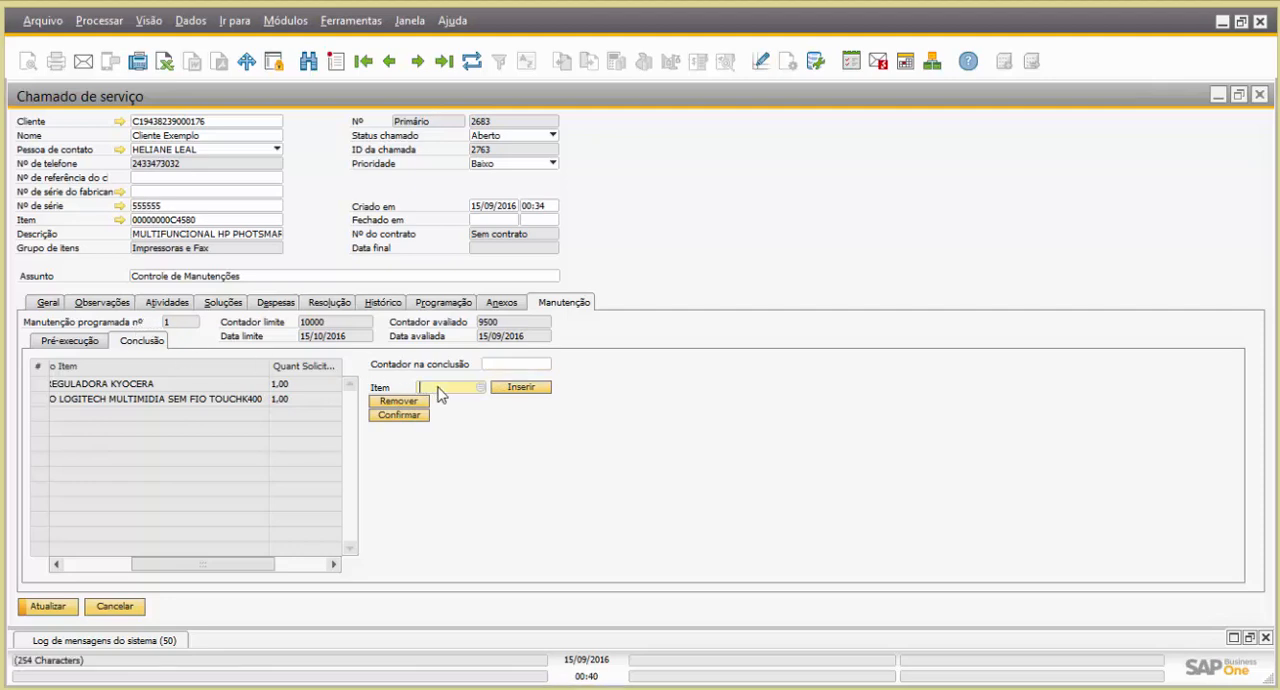
{"action": "left_click", "coordinate": [516, 364]}
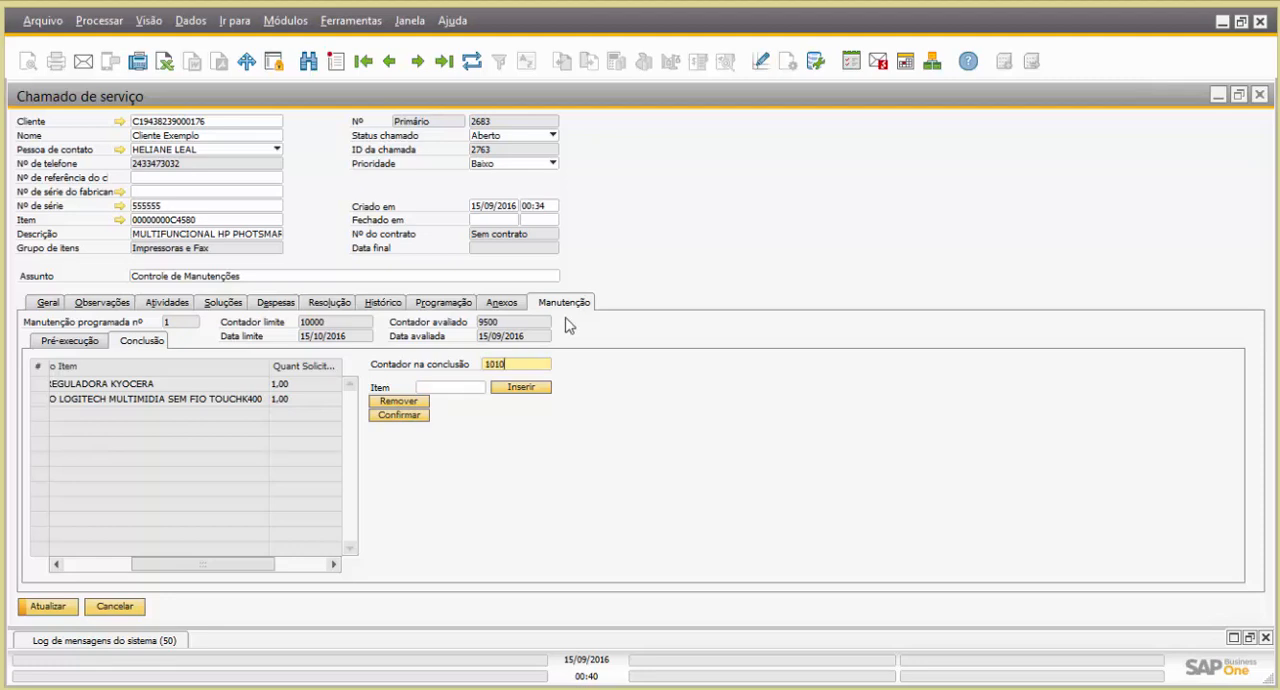
{"action": "left_click", "coordinate": [62, 610]}
{"action": "left_click", "coordinate": [452, 366]}
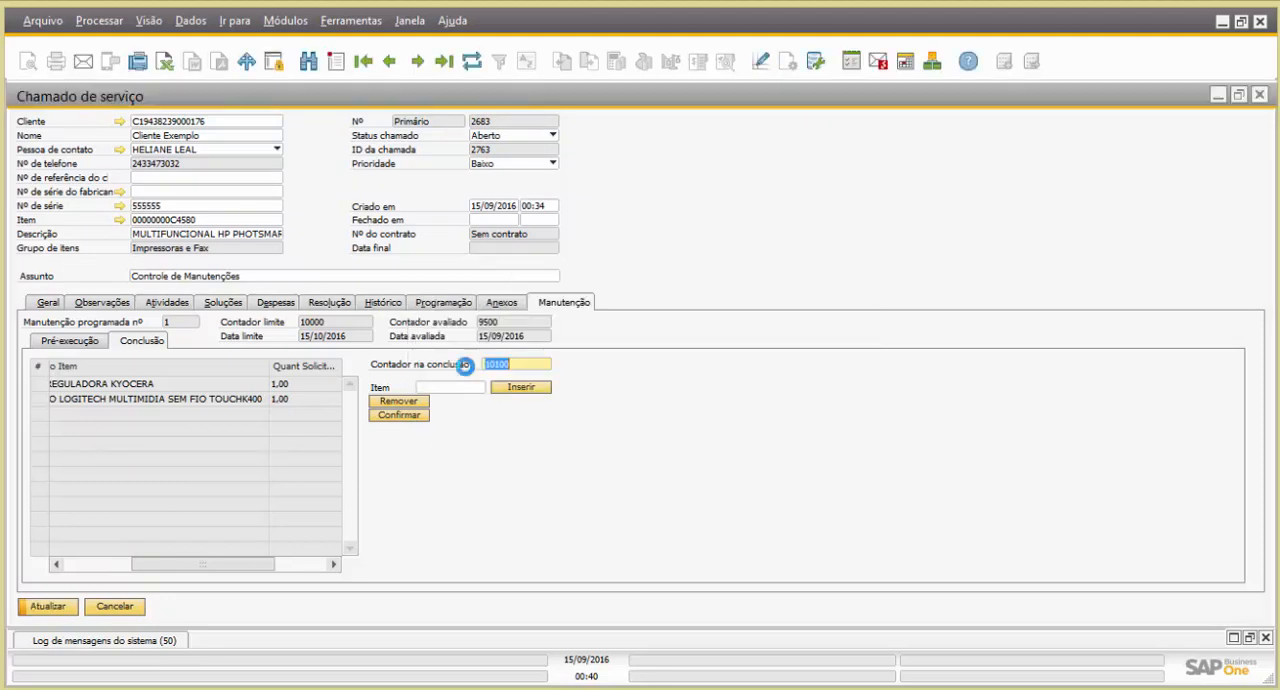
Finish updating the service call and reload the maintenance panel to check the Contador Atual, Nº Chamado and Status columns
{"action": "left_click", "coordinate": [48, 606]}
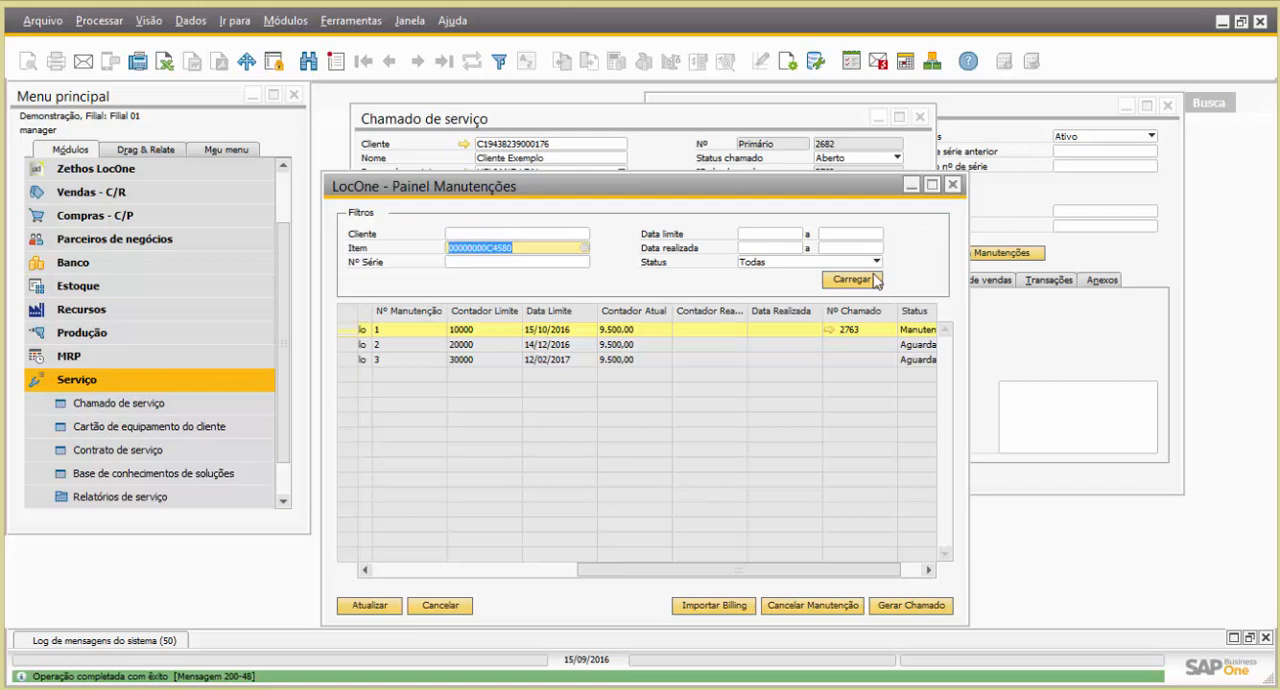
{"action": "left_click", "coordinate": [872, 281]}
{"action": "left_click_drag", "start_coordinate": [651, 570], "coordinate": [873, 554]}
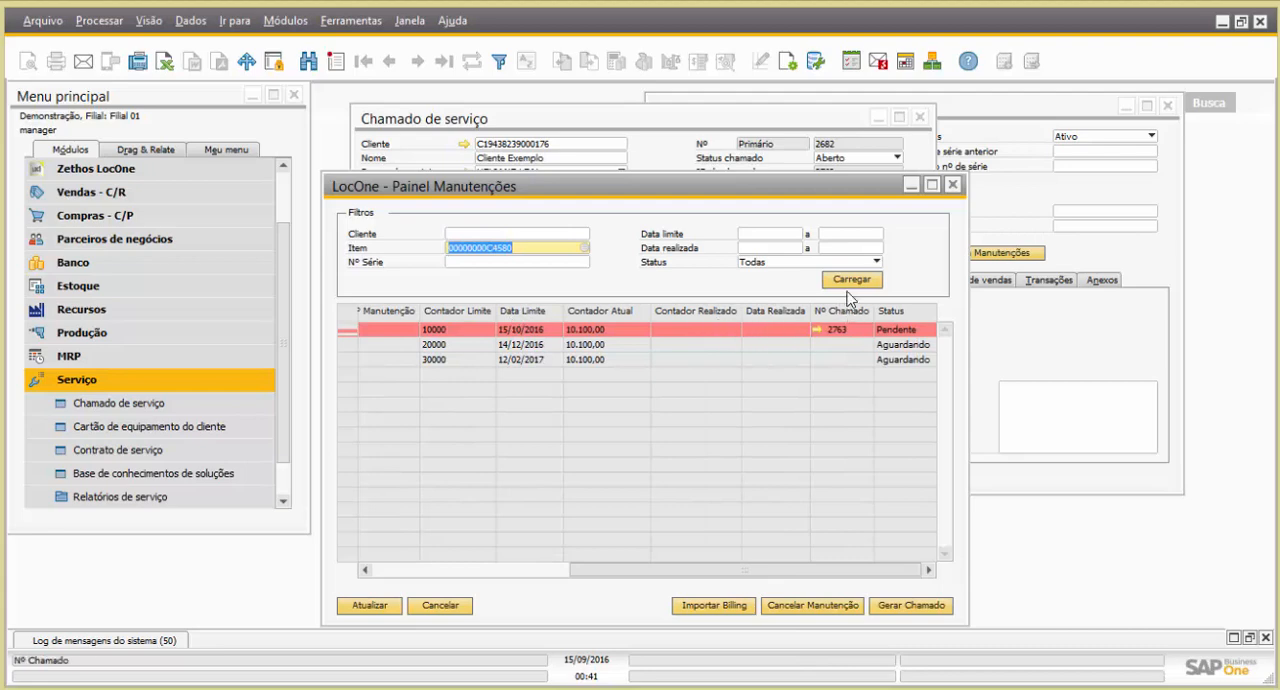
Record the resolution "Manutenção concluída" in the open Controle de Manutenções service call, set its status to Fechado and update it
{"action": "left_click", "coordinate": [845, 124]}
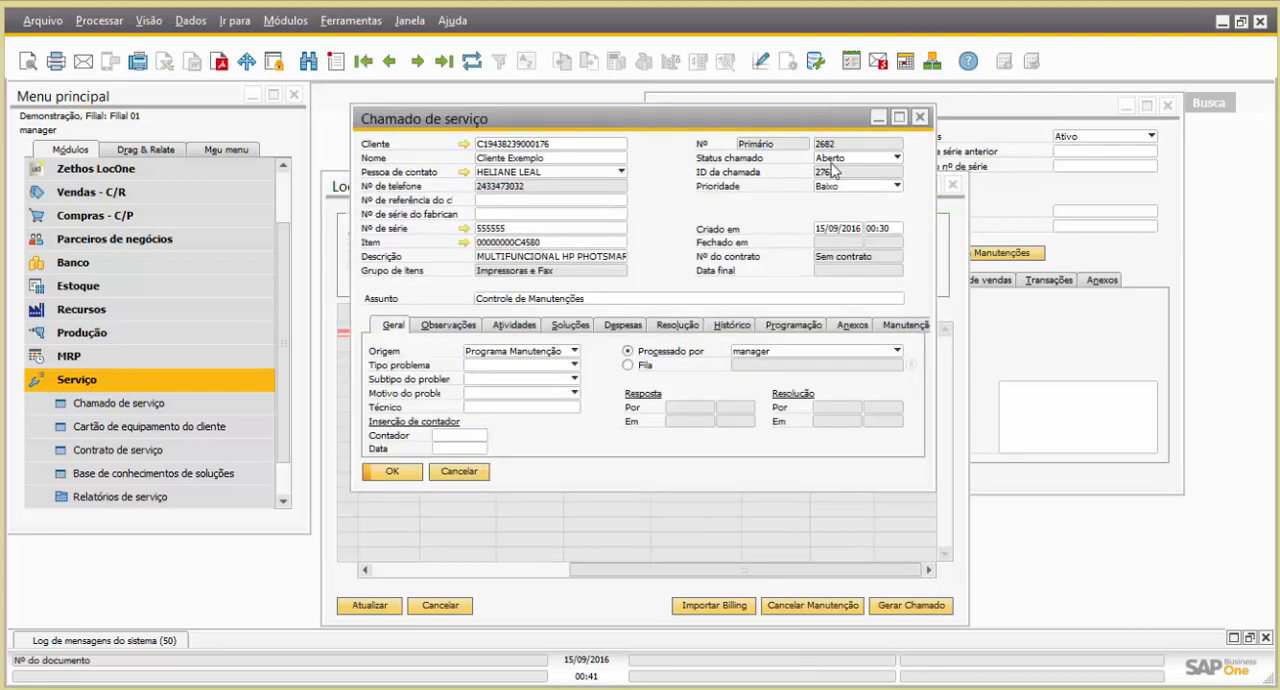
{"action": "left_click", "coordinate": [836, 160]}
{"action": "left_click", "coordinate": [836, 188]}
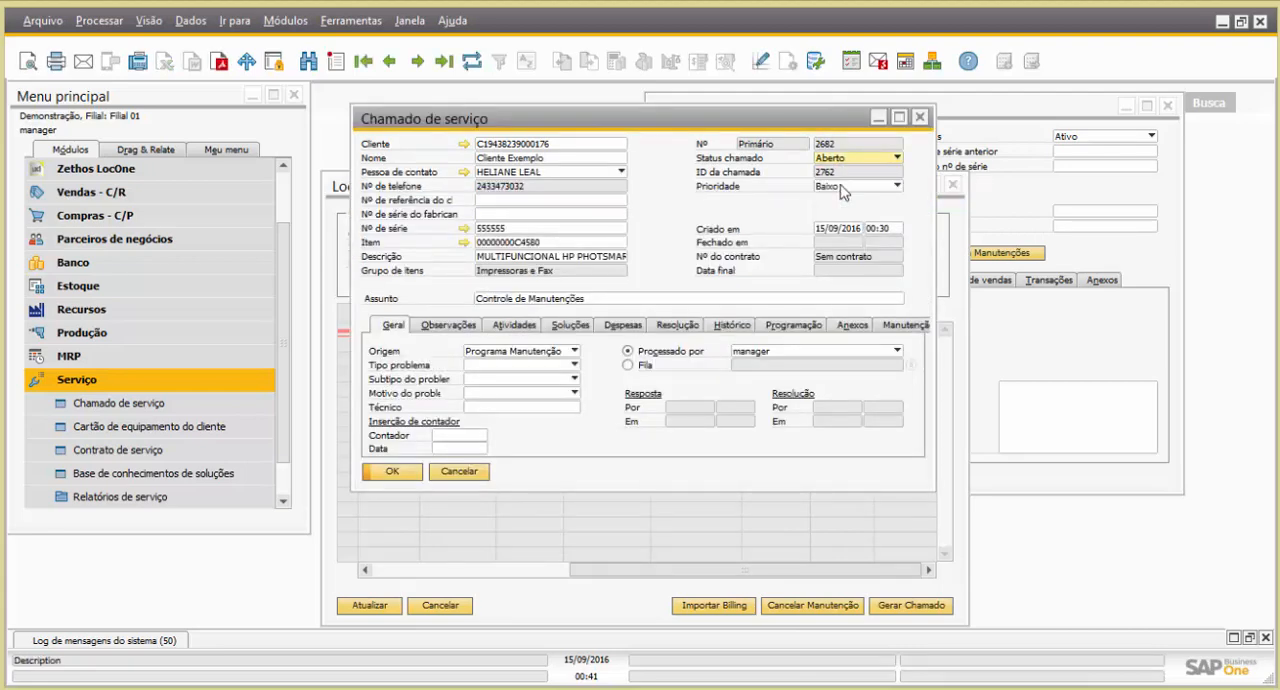
{"action": "left_click", "coordinate": [679, 326]}
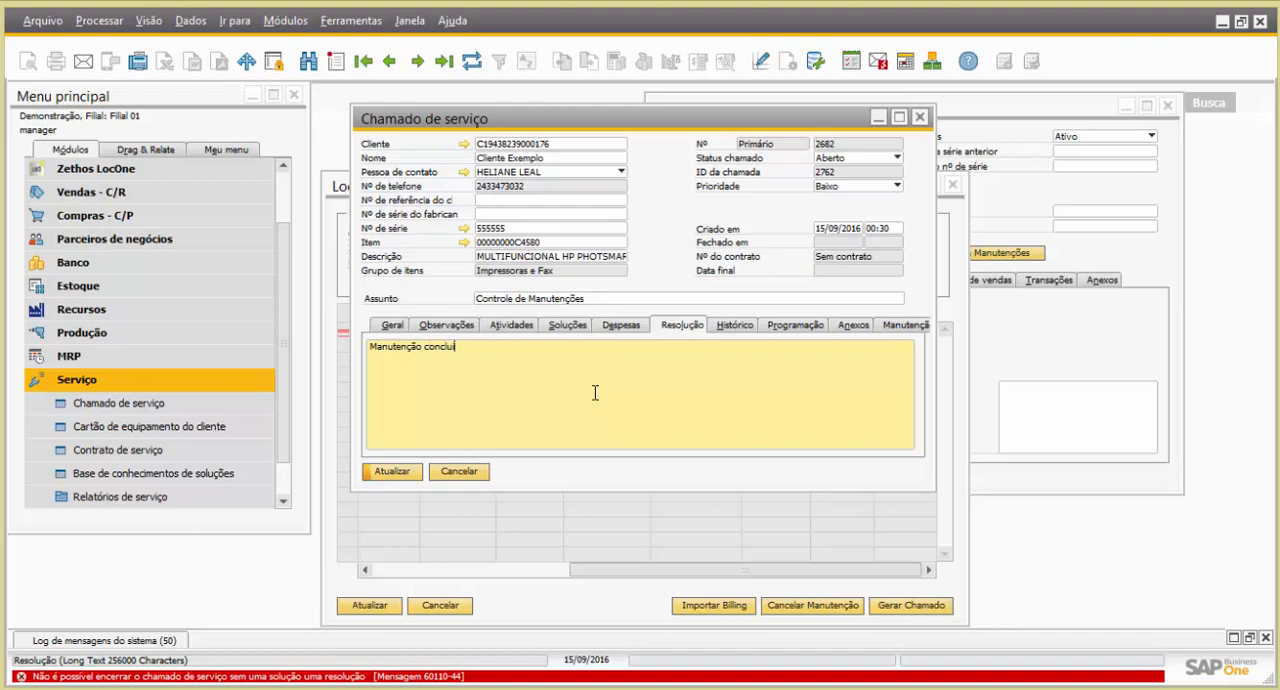
{"action": "left_click", "coordinate": [848, 158]}
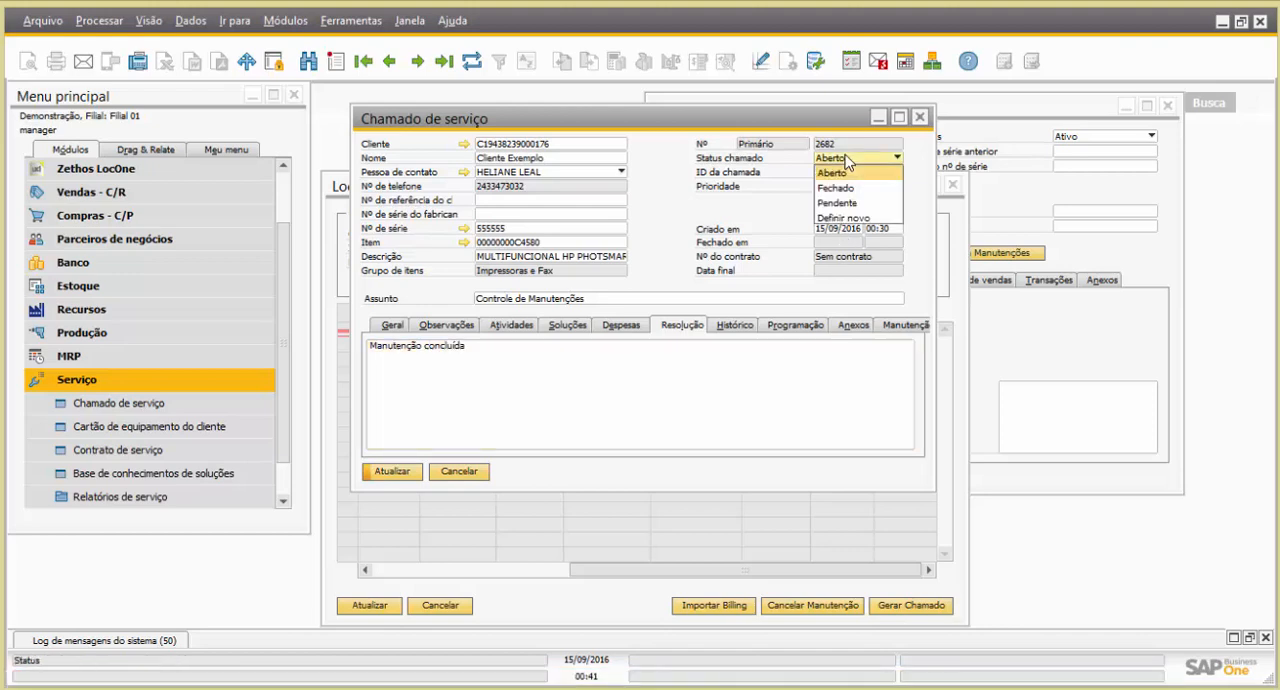
{"action": "left_click", "coordinate": [840, 188]}
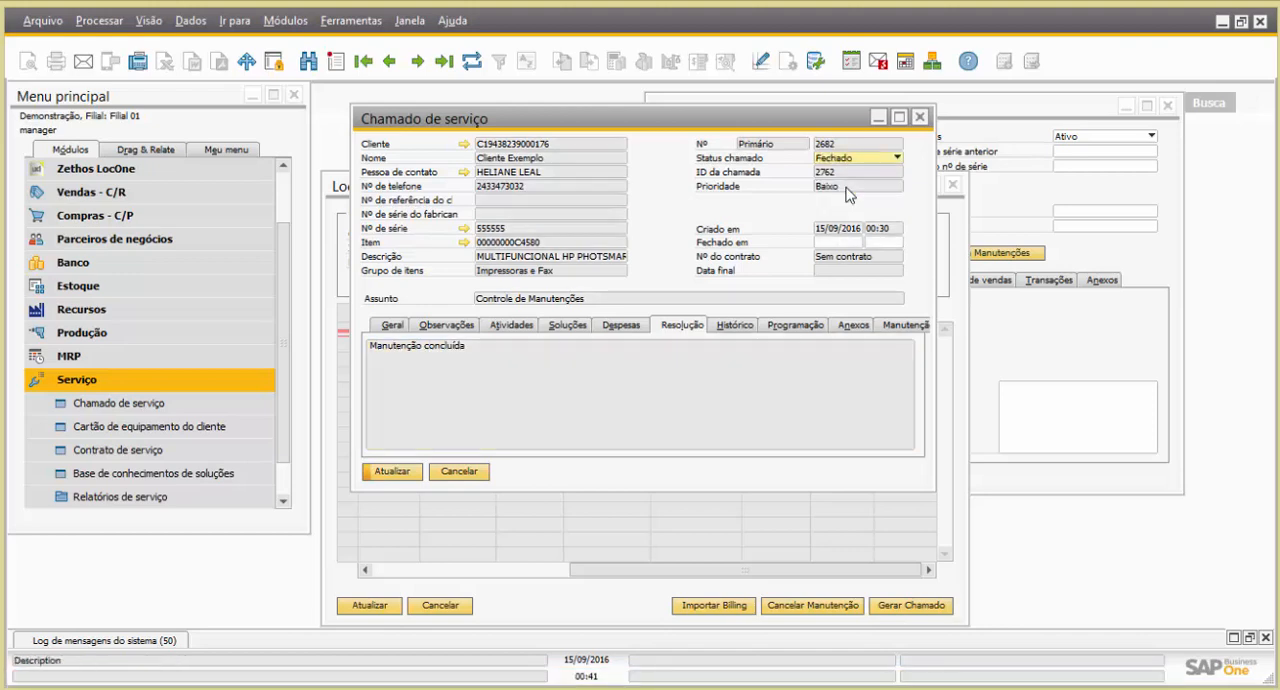
{"action": "left_click", "coordinate": [403, 474]}
{"action": "left_click", "coordinate": [448, 366]}
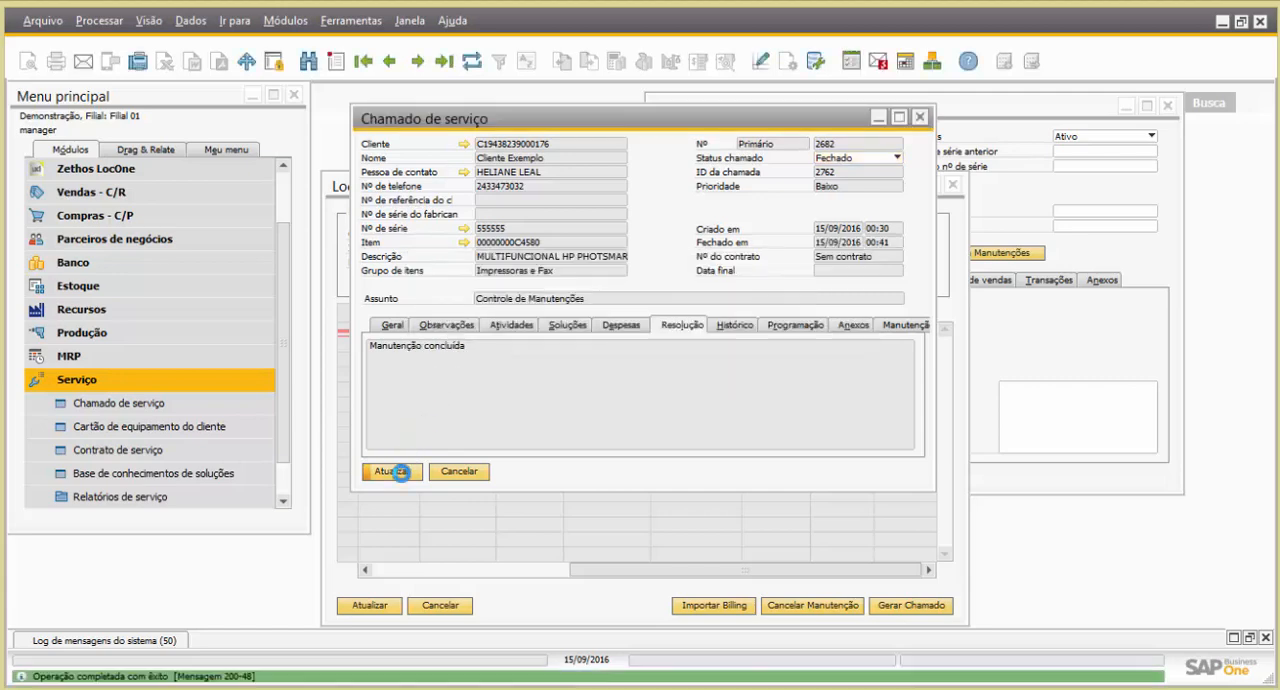
{"action": "left_click", "coordinate": [403, 476]}
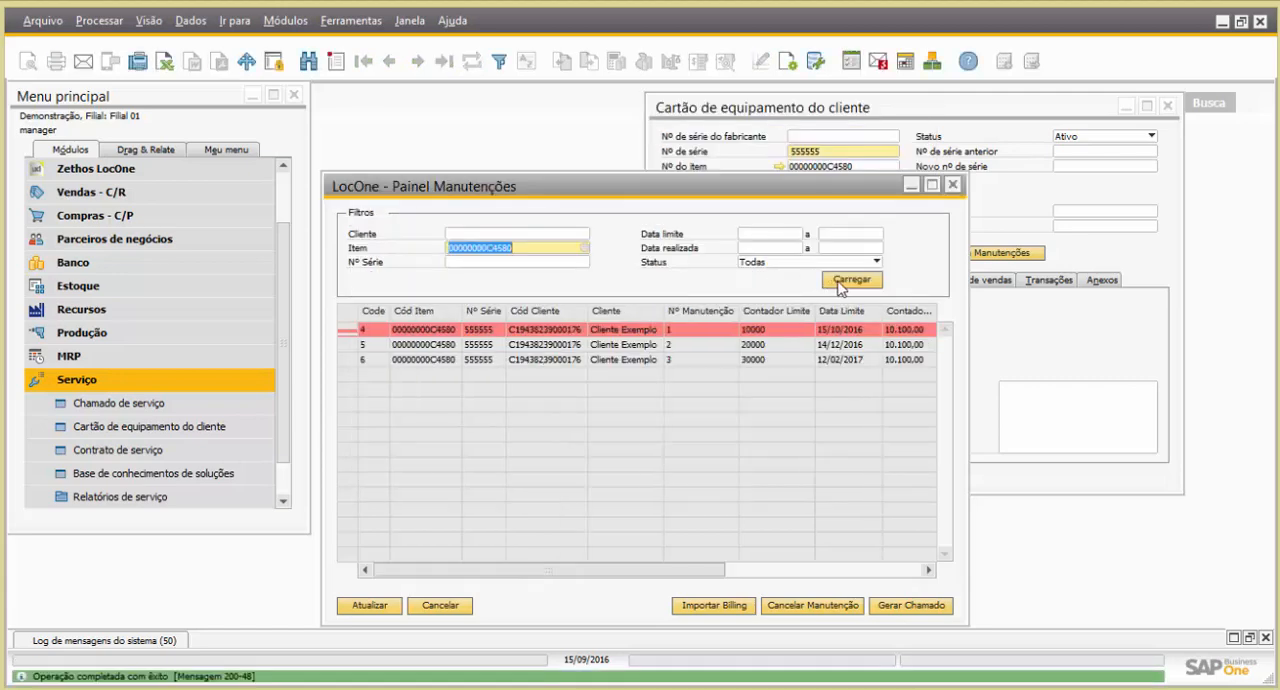
Reload the maintenance panel and review the Contador Realizado, Data Realizada and Status columns of maintenance 1
{"action": "left_click", "coordinate": [856, 566]}
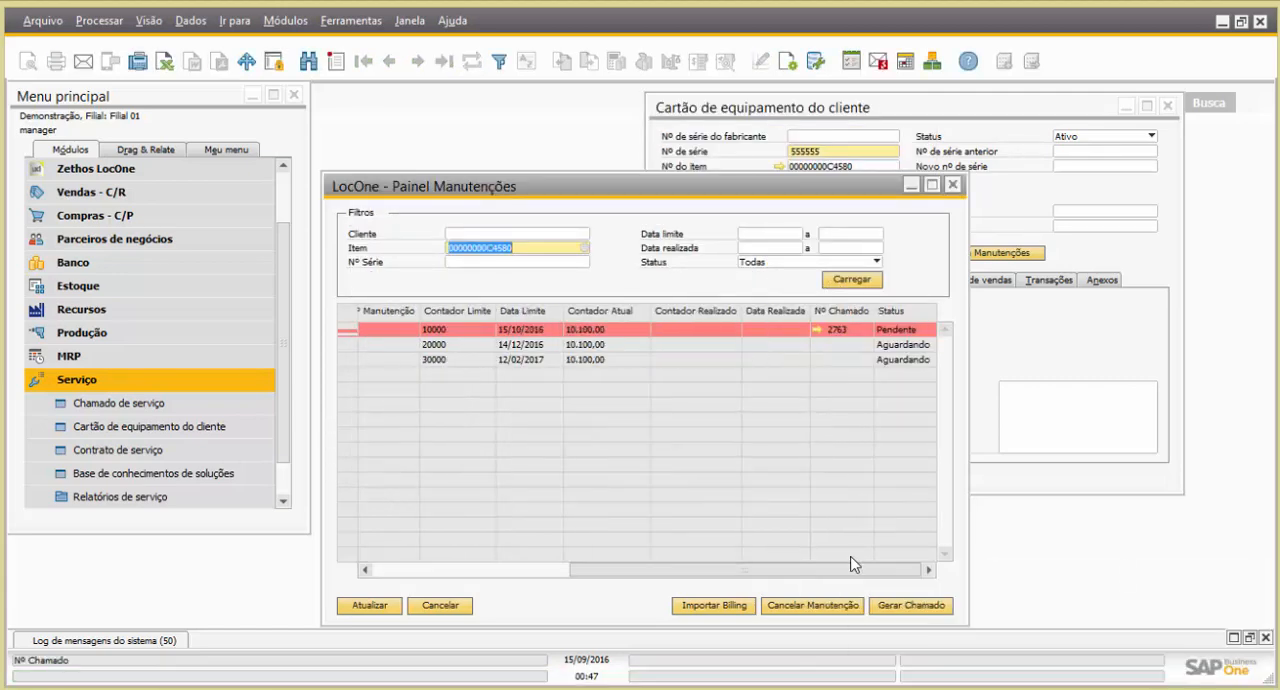
{"action": "left_click", "coordinate": [846, 285]}
{"action": "left_click_drag", "start_coordinate": [531, 571], "coordinate": [787, 574]}
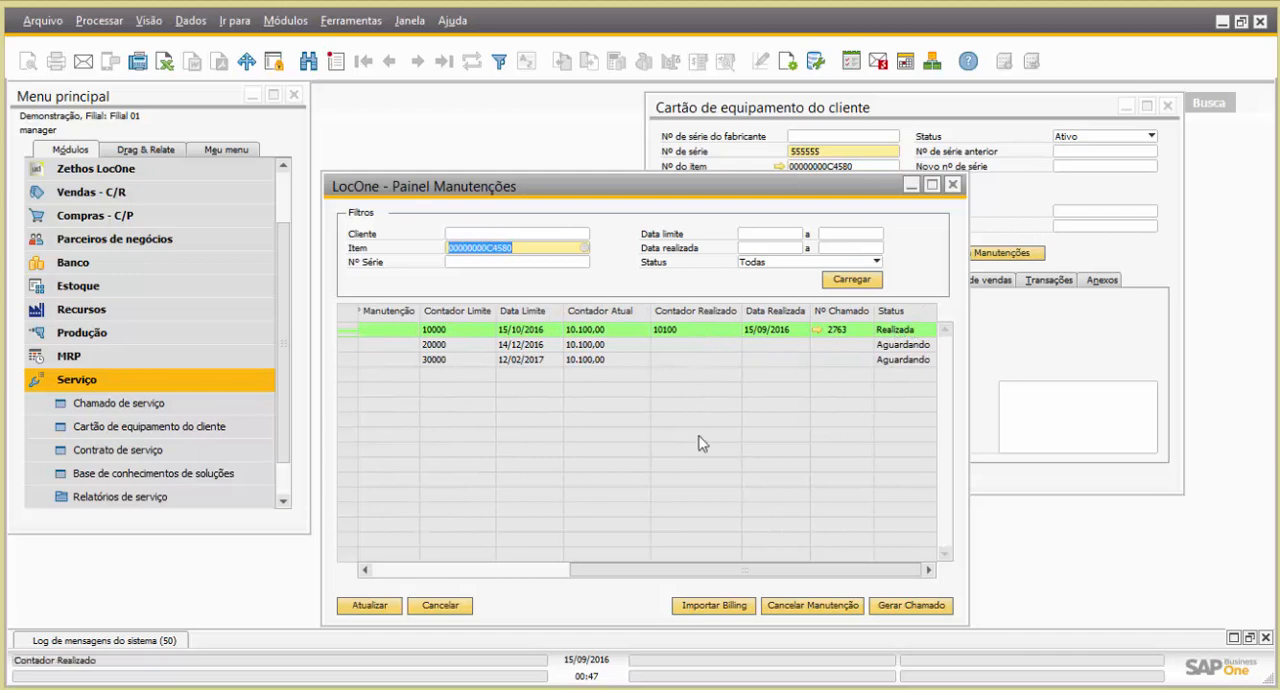
{"action": "left_click_drag", "start_coordinate": [721, 568], "coordinate": [652, 567]}
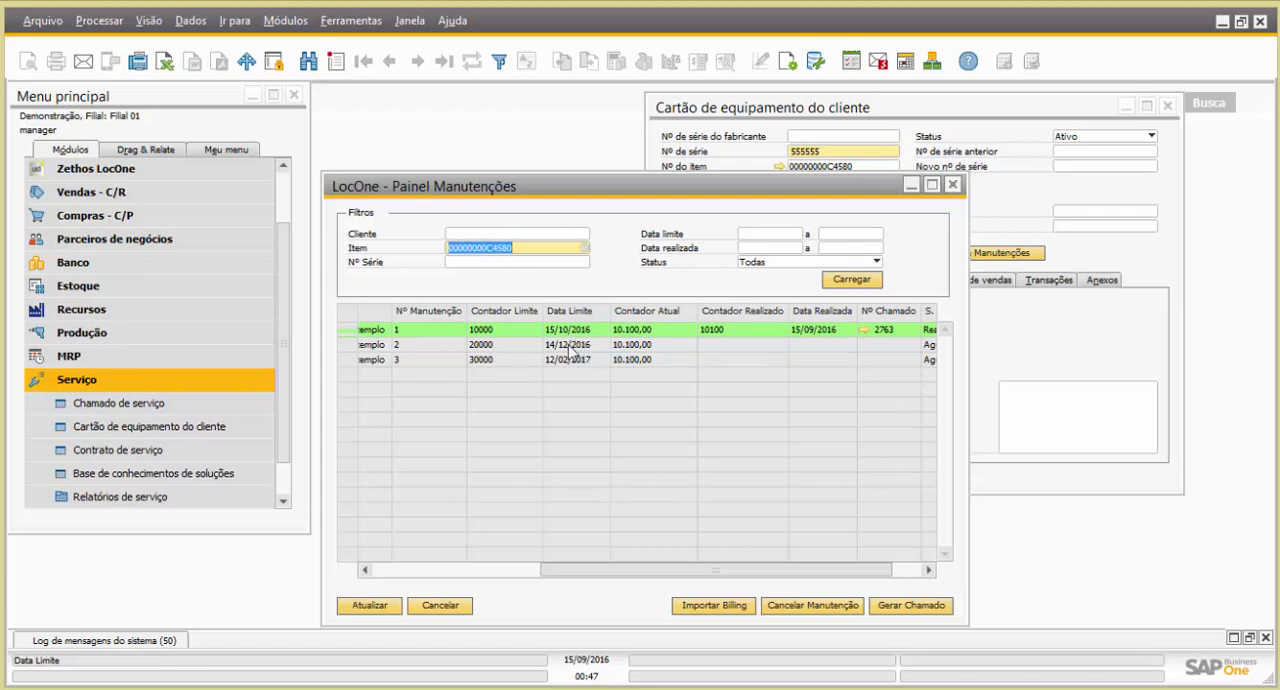
Select the rows of maintenances 2, 3 and 1 in turn to compare their Contador Limite and Data Limite
{"action": "left_click", "coordinate": [343, 345]}
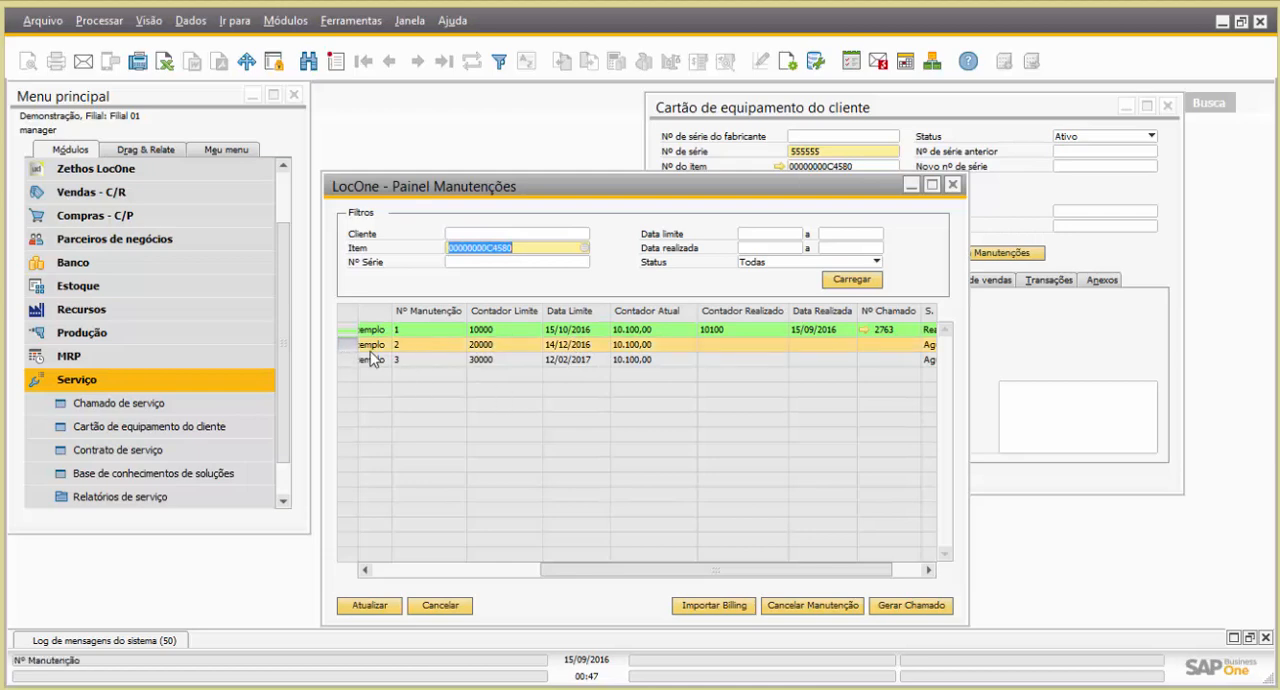
{"action": "left_click", "coordinate": [350, 360]}
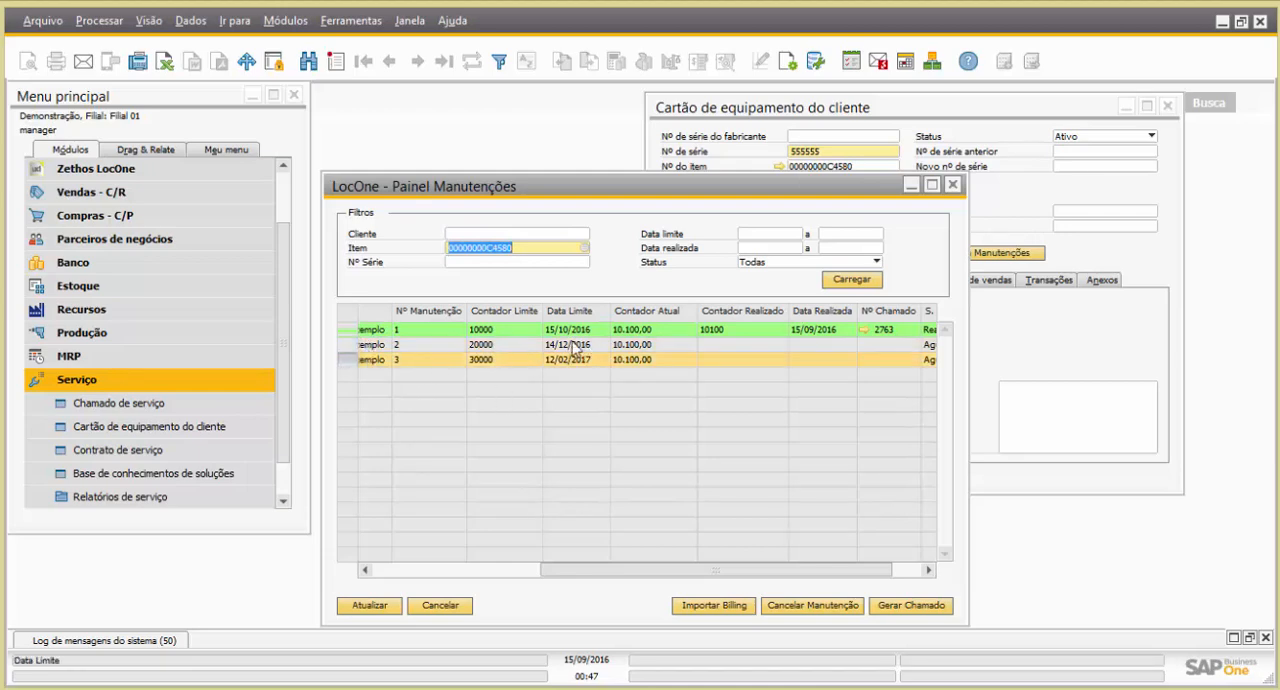
{"action": "left_click", "coordinate": [349, 333]}
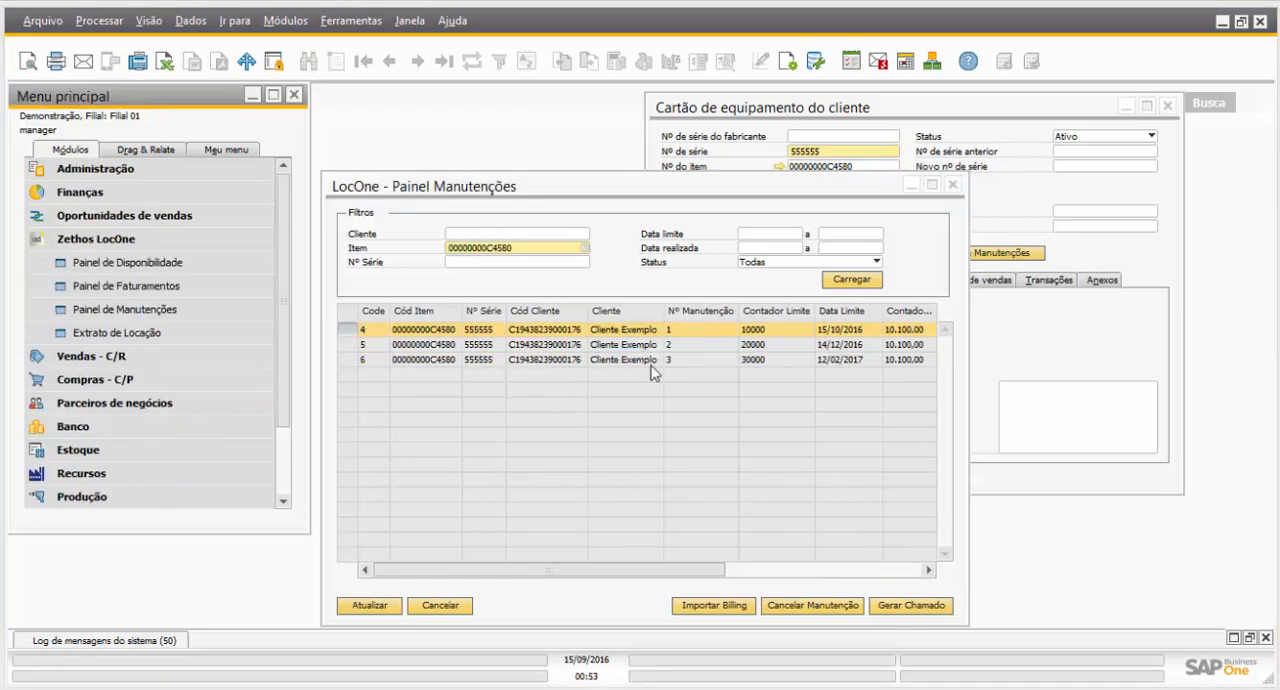